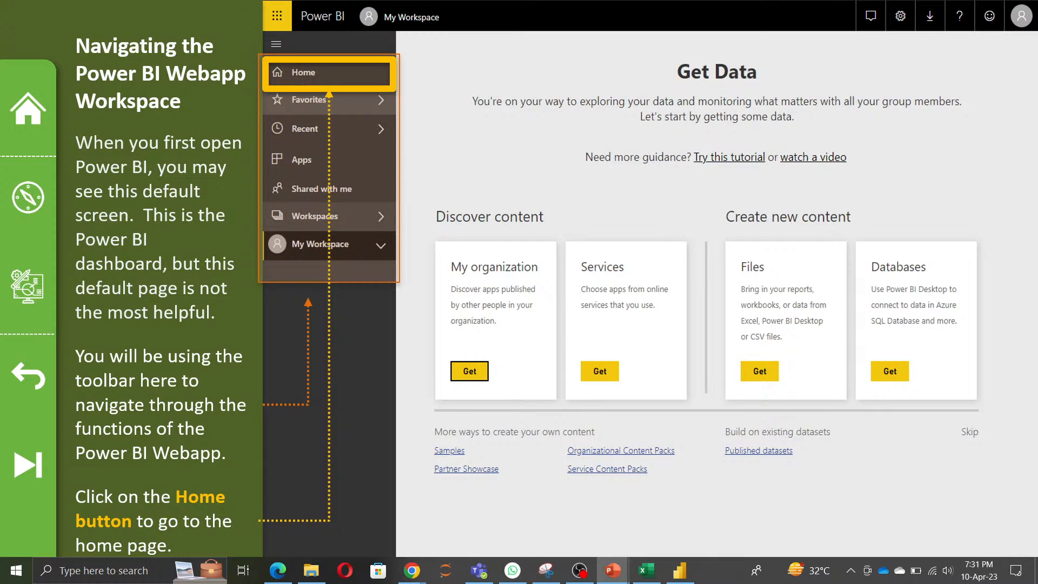
# Step: Advance the slide show by one slide, switch to Chrome and open the Power BI service in a new tab
pyautogui.press('Right')
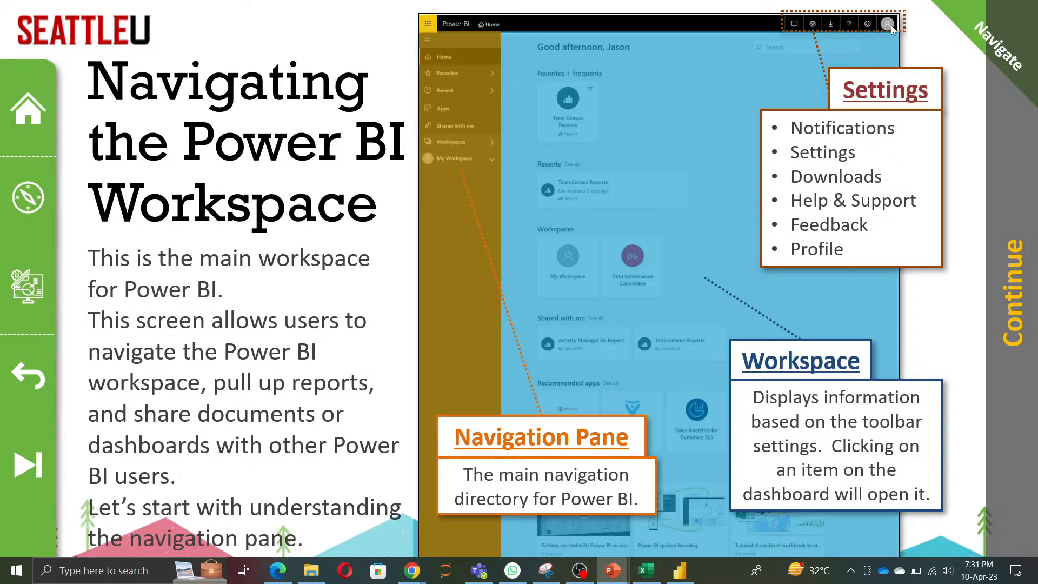
pyautogui.click(412, 570)
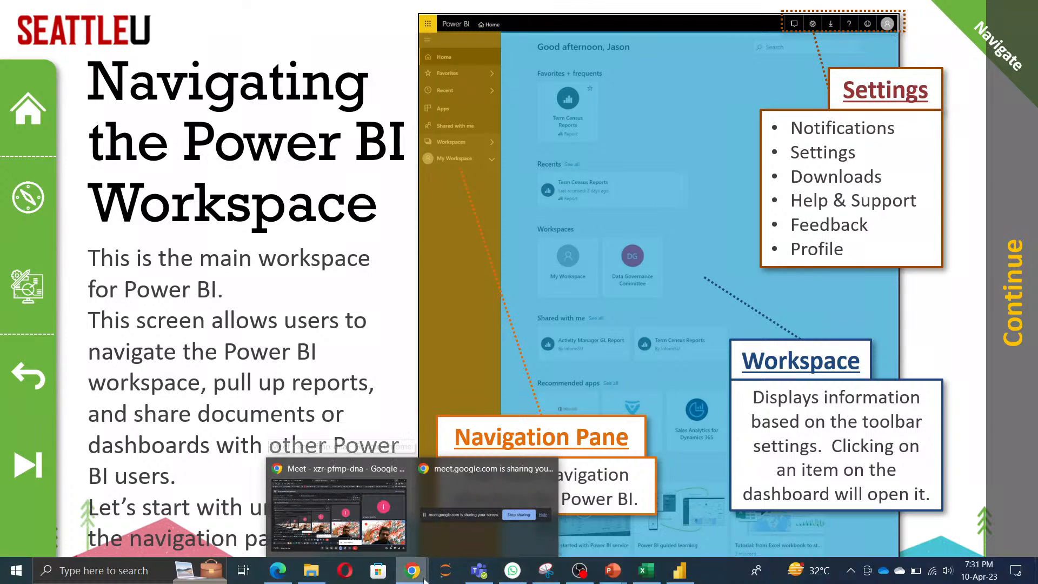
pyautogui.click(338, 508)
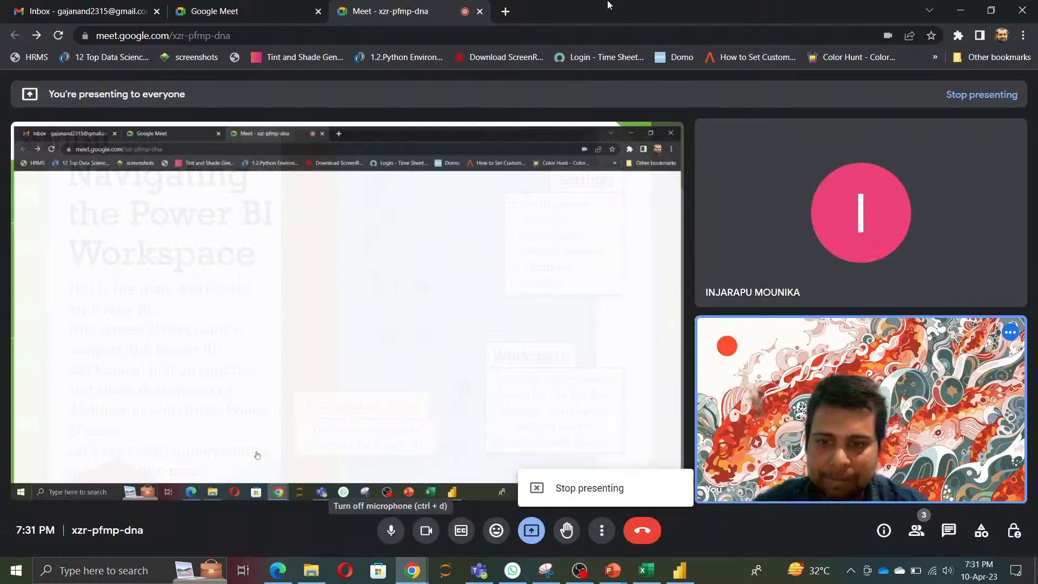
pyautogui.click(501, 11)
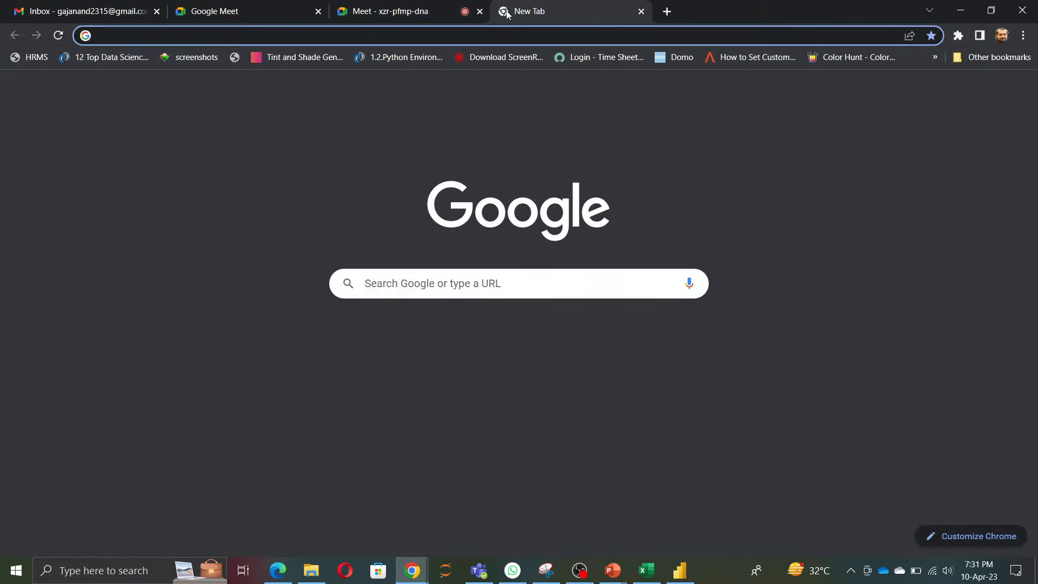
pyautogui.write('app')
pyautogui.press('Return')
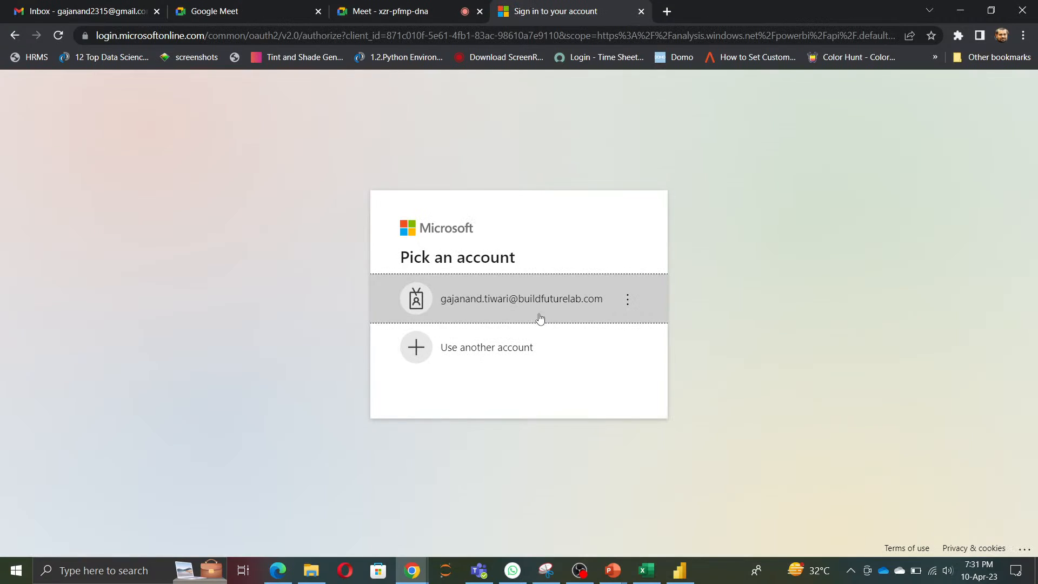
# Step: Pick the listed work account for the Microsoft sign-in and submit the account password
pyautogui.click(536, 300)
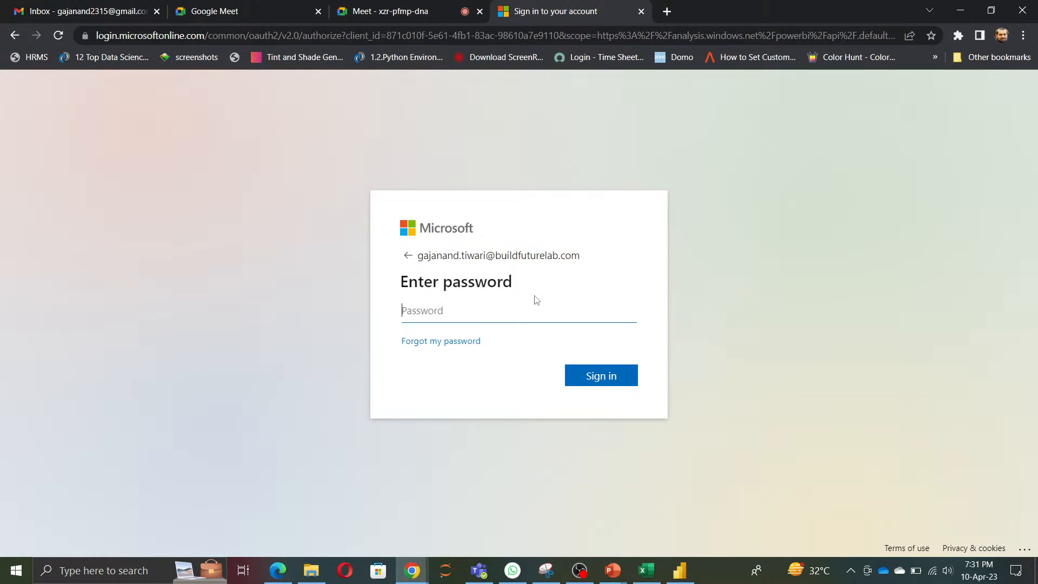
pyautogui.write('•••••••••••••')
pyautogui.press('Return')
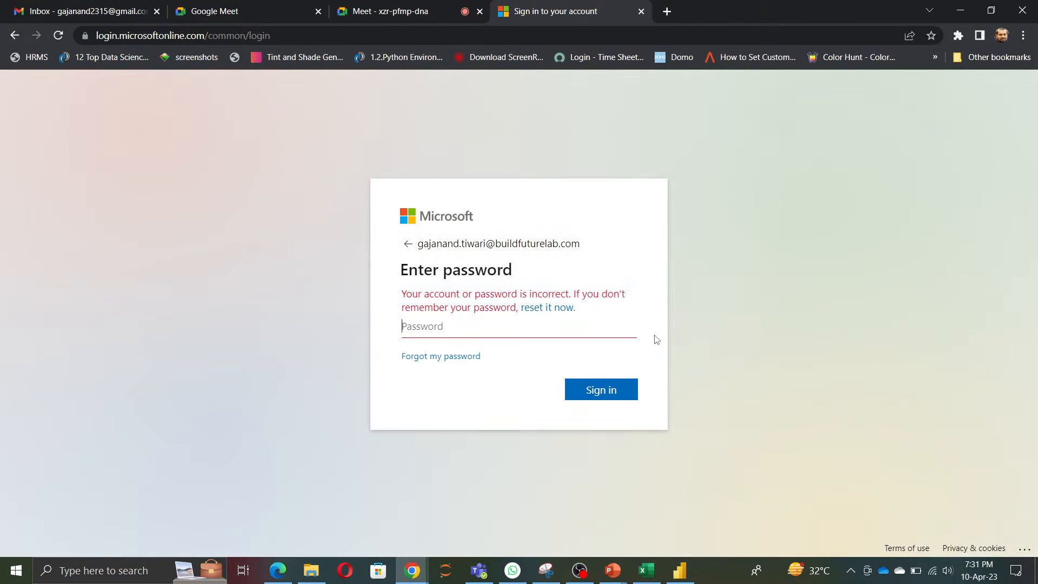
# Step: Re-enter the account password to sign in and choose to stay signed in
pyautogui.write('••••••••')
pyautogui.press('BackSpace')
pyautogui.press('BackSpace')
pyautogui.press('BackSpace')
pyautogui.press('BackSpace')
pyautogui.press('BackSpace')
pyautogui.press('BackSpace')
pyautogui.press('BackSpace')
pyautogui.write('•••••••••••••')
pyautogui.press('Return')
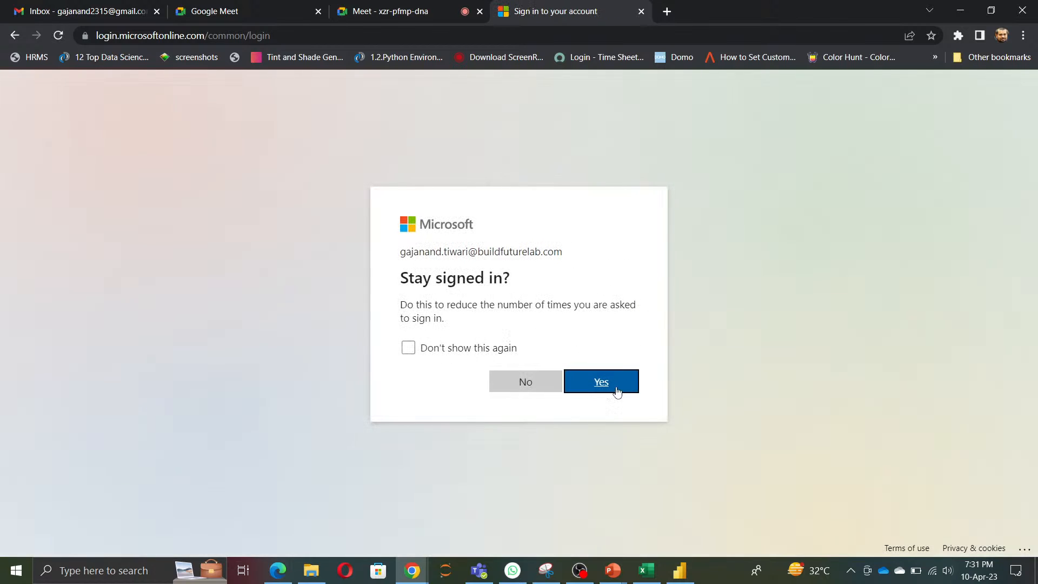
pyautogui.click(618, 390)
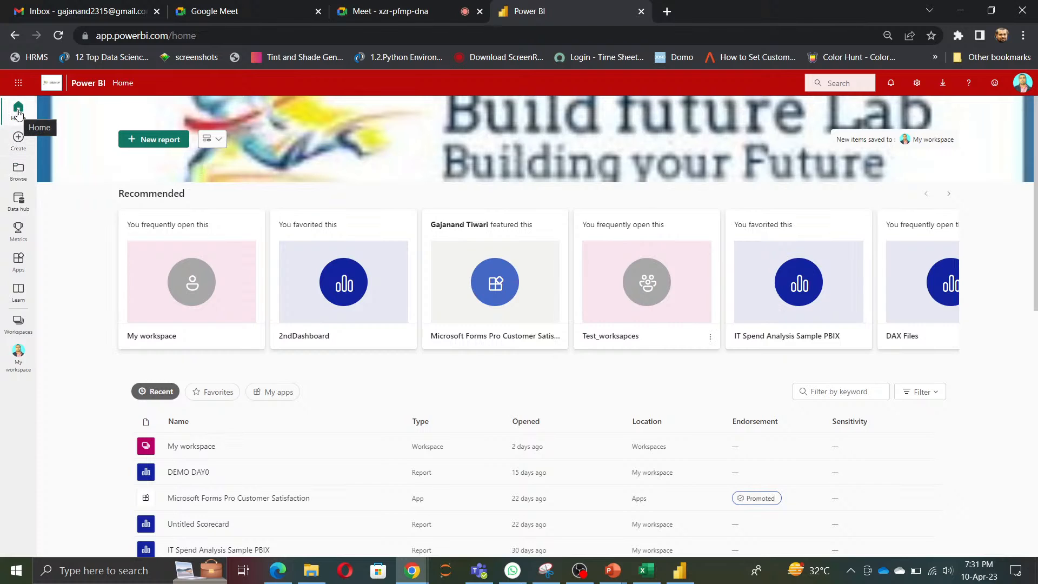
# Step: Enlarge the Power BI home page and open the Manage personal storage page
pyautogui.hotkey('ctrl', '+')
pyautogui.hotkey('ctrl', '+')
pyautogui.hotkey('ctrl', '+')
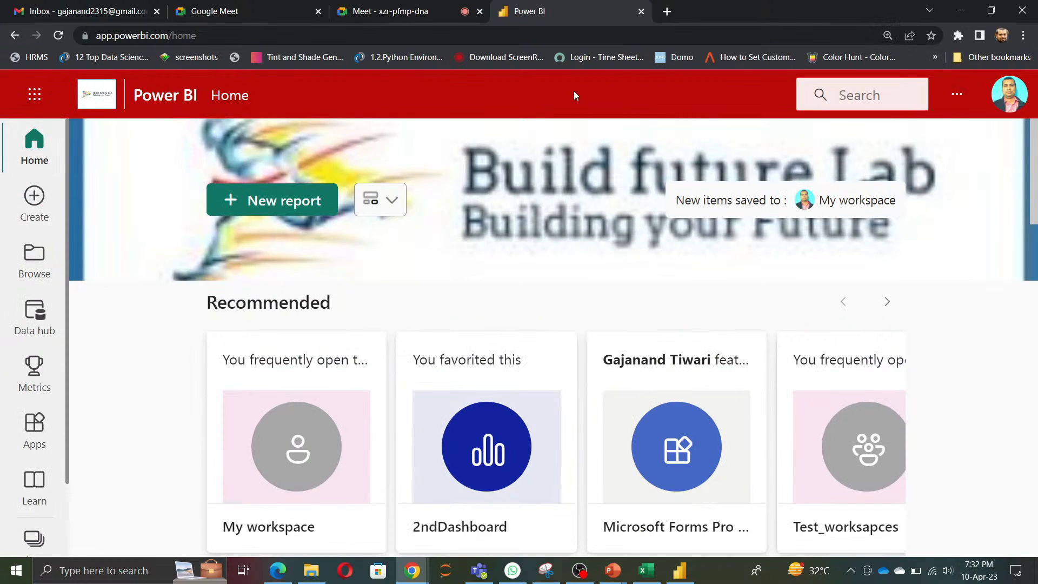
pyautogui.click(611, 578)
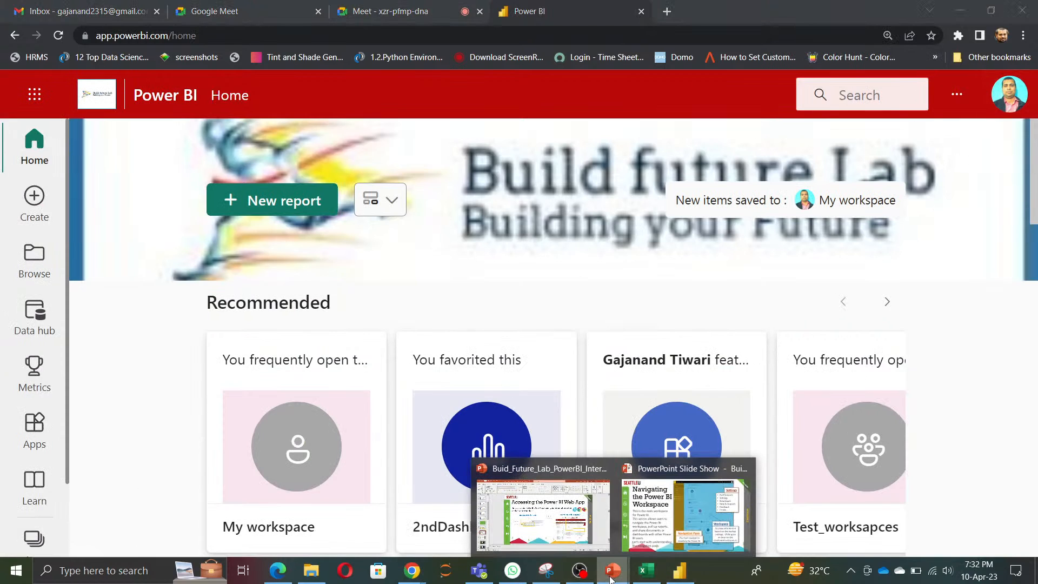
pyautogui.click(960, 96)
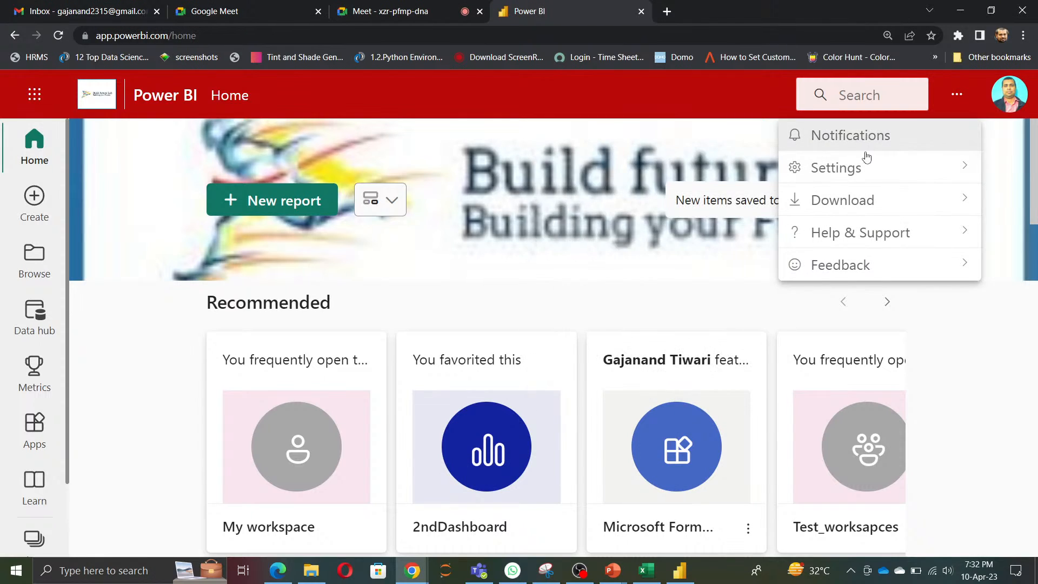
pyautogui.moveTo(865, 165)
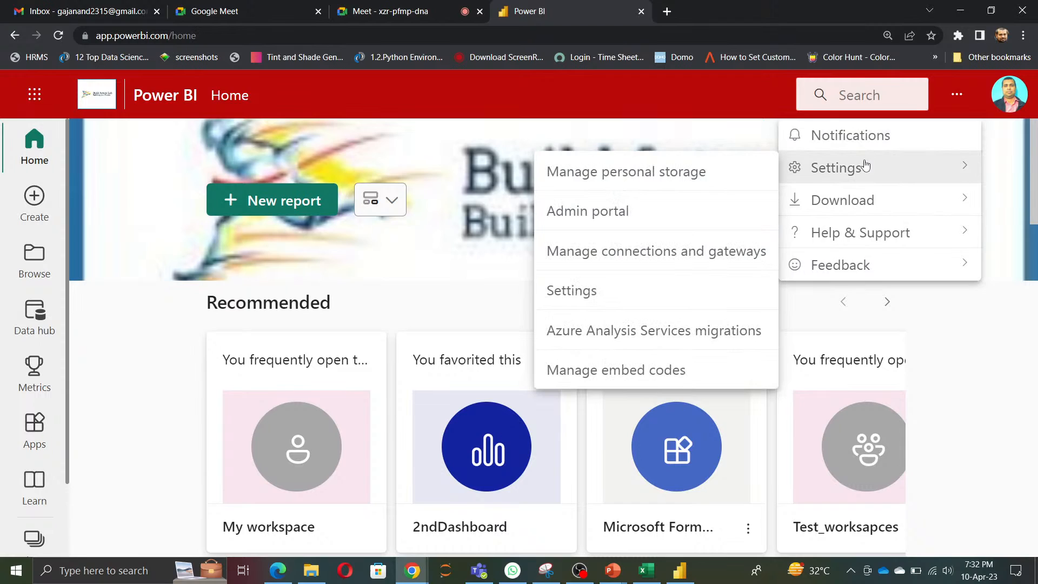
pyautogui.click(634, 178)
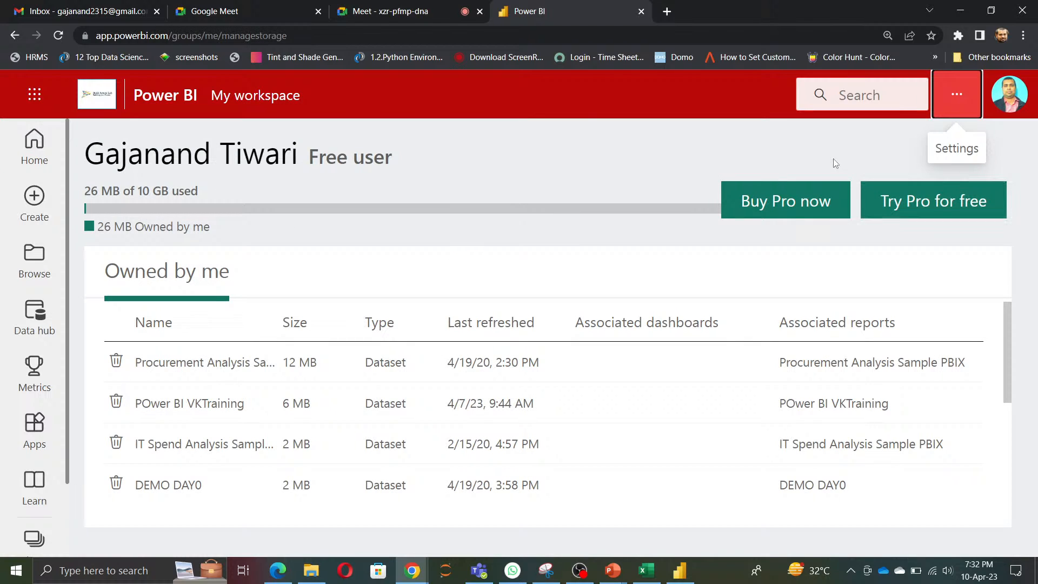
# Step: Open the Admin portal and look through its tenant settings
pyautogui.click(954, 95)
pyautogui.moveTo(876, 172)
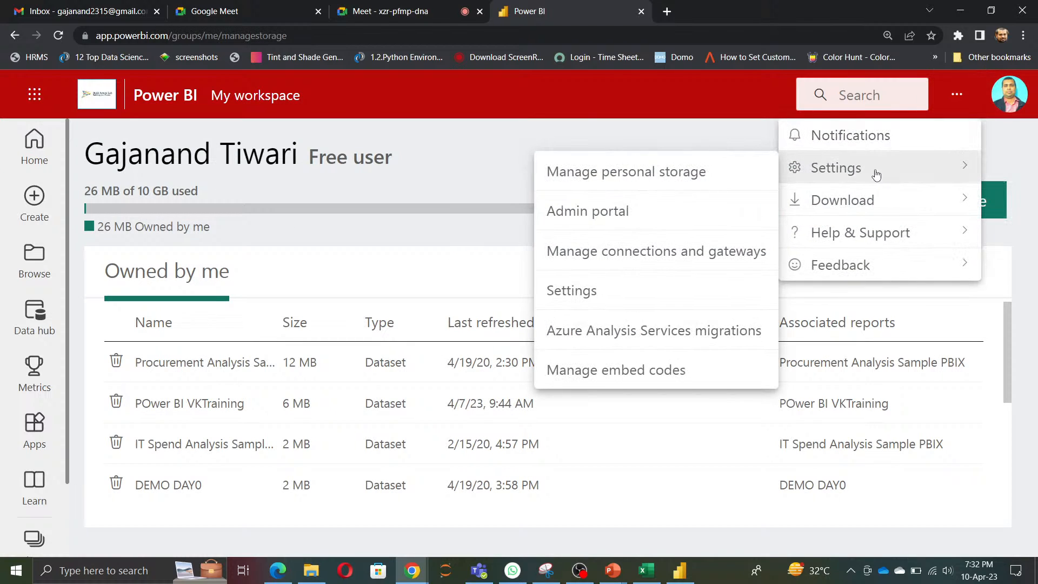
pyautogui.click(587, 219)
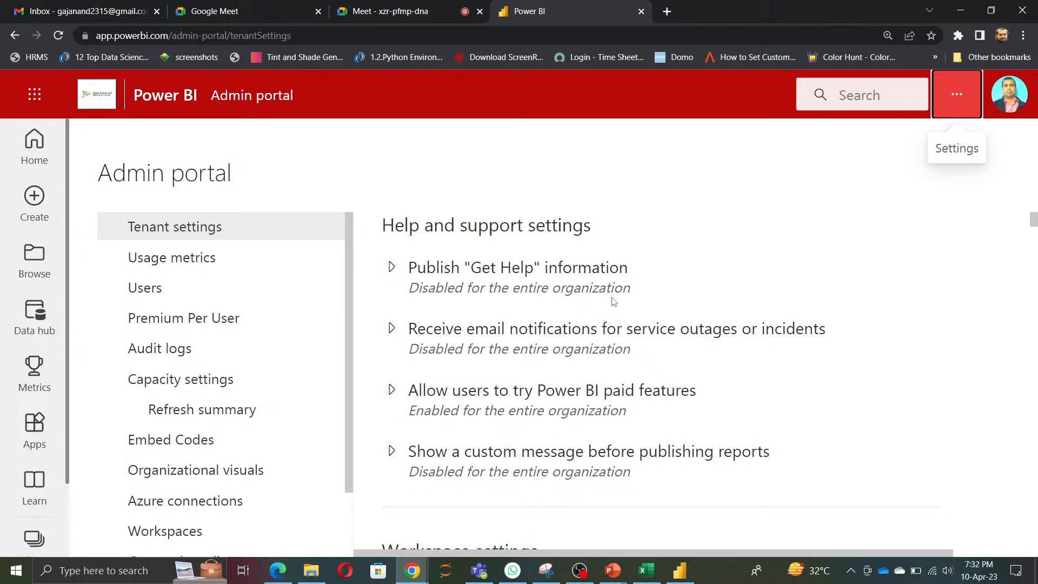
pyautogui.scroll(-6, 614, 308)
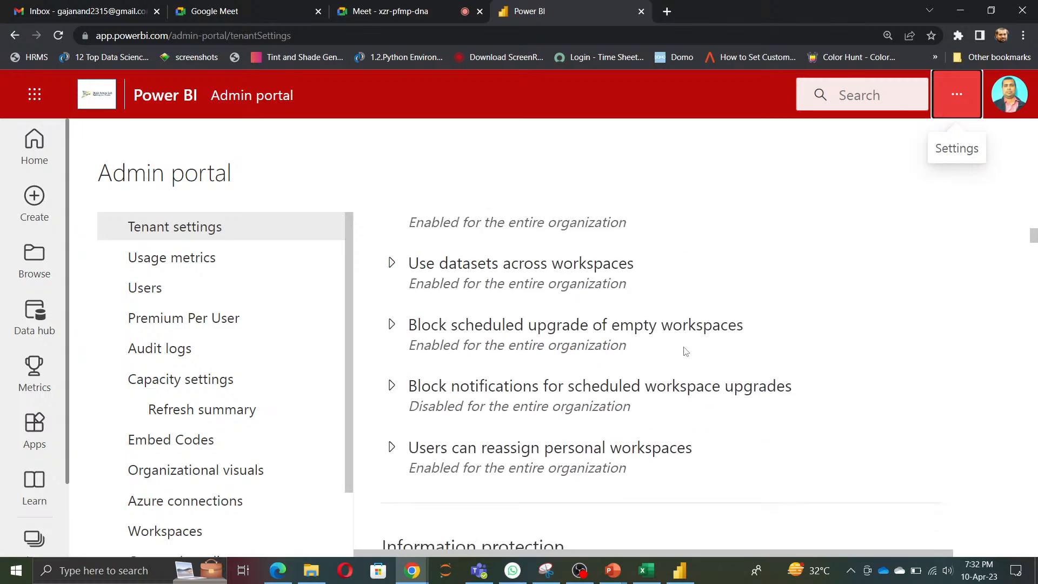
pyautogui.scroll(-15, 686, 352)
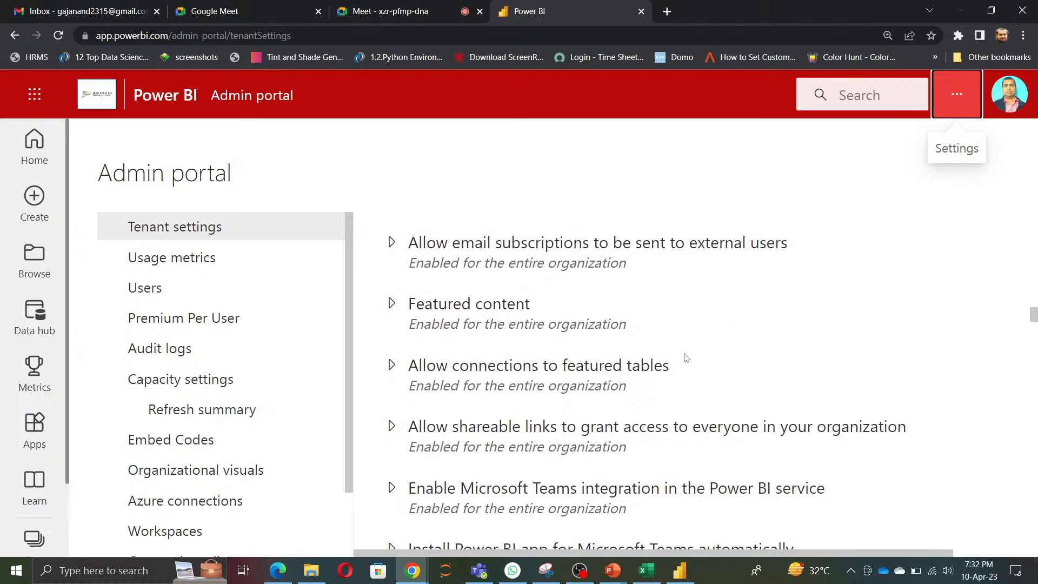
pyautogui.scroll(18, 687, 357)
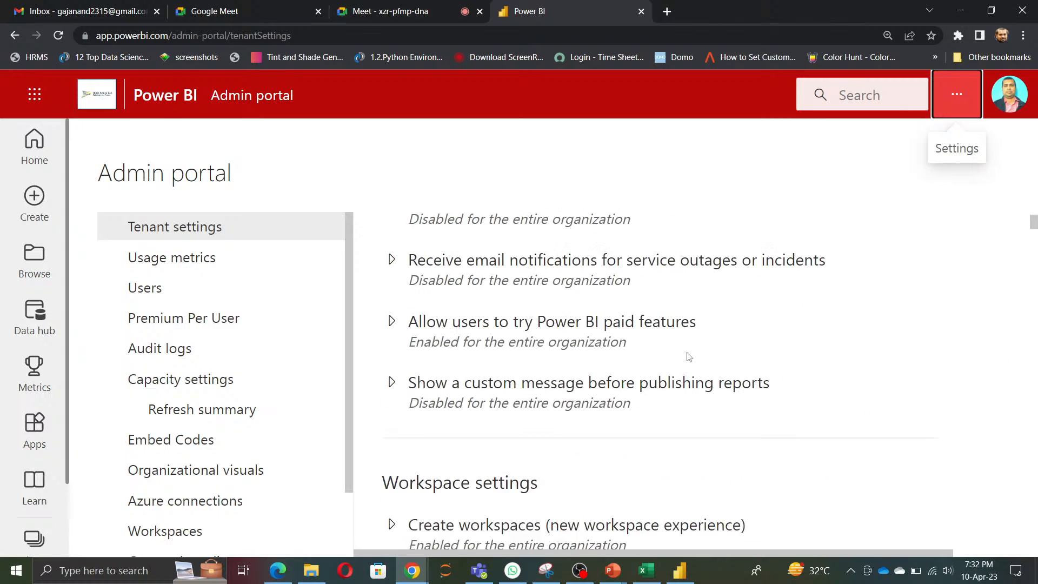
pyautogui.scroll(1, 689, 357)
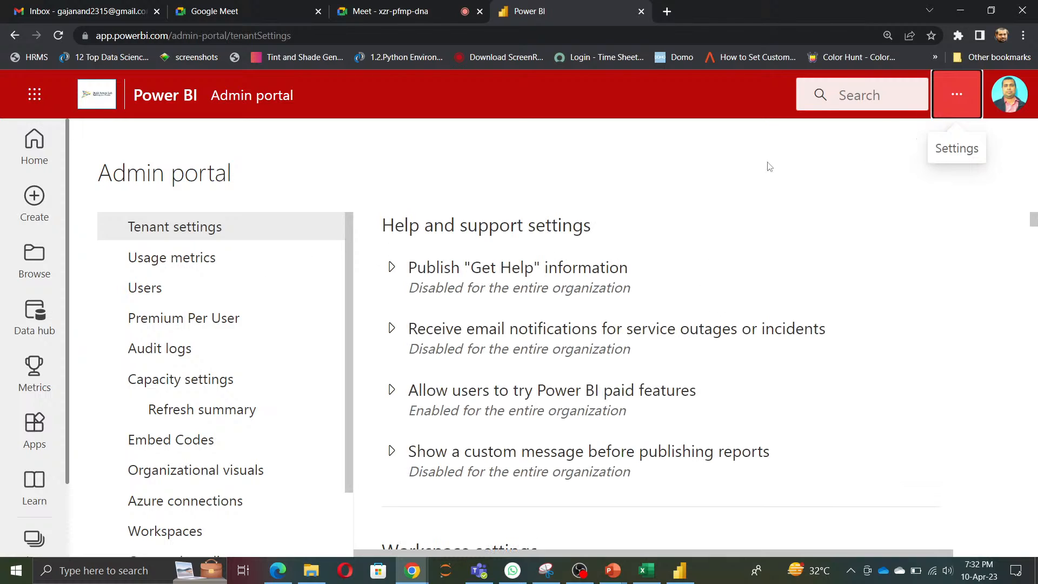
# Step: View the usage metrics in the Admin portal and bring up the Help & Support options
pyautogui.click(173, 259)
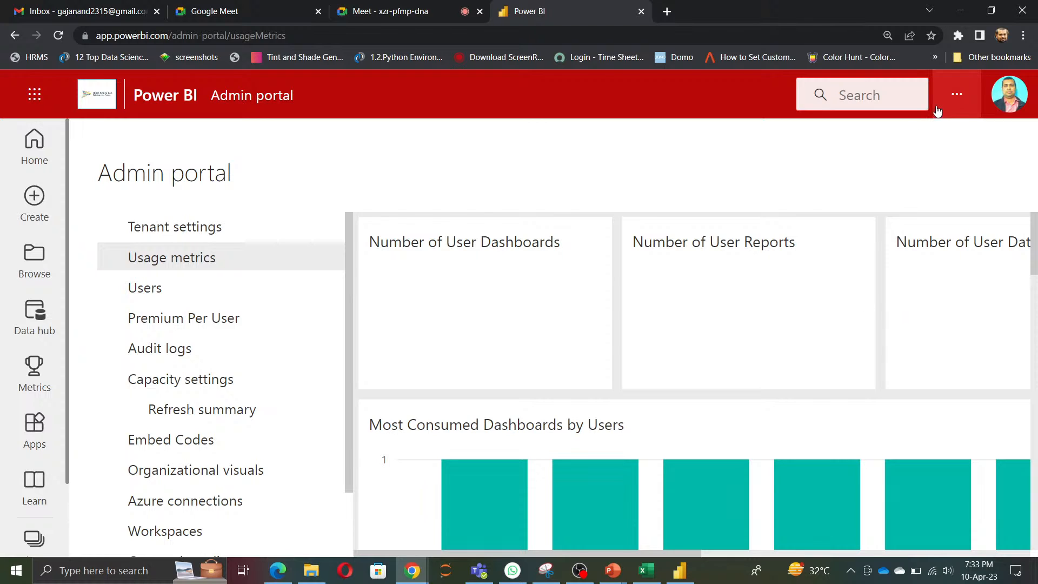
pyautogui.click(957, 94)
pyautogui.moveTo(894, 198)
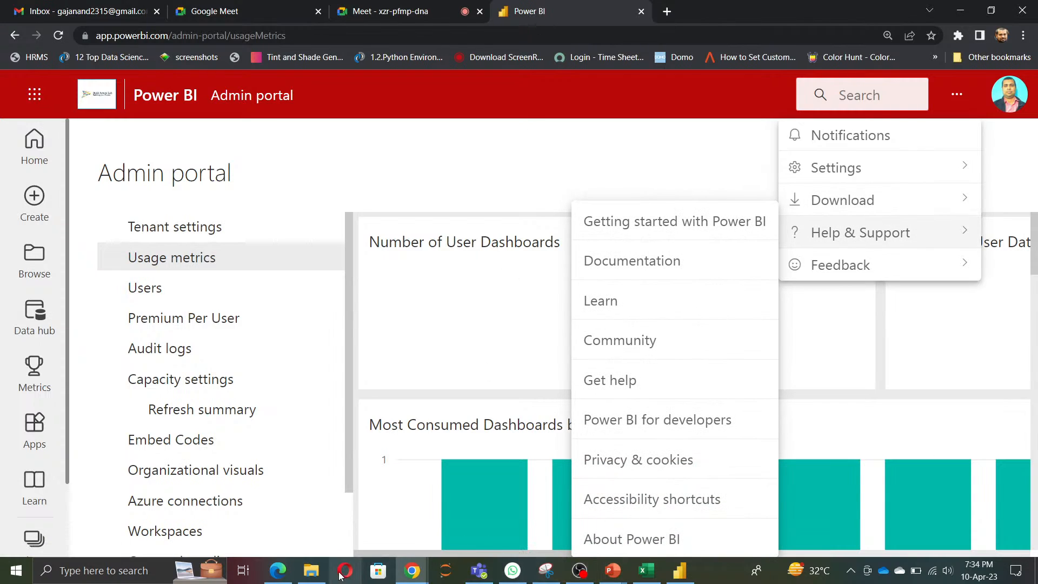
# Step: Switch to the Google Meet call in Chrome and turn the microphone off and back on
pyautogui.click(278, 570)
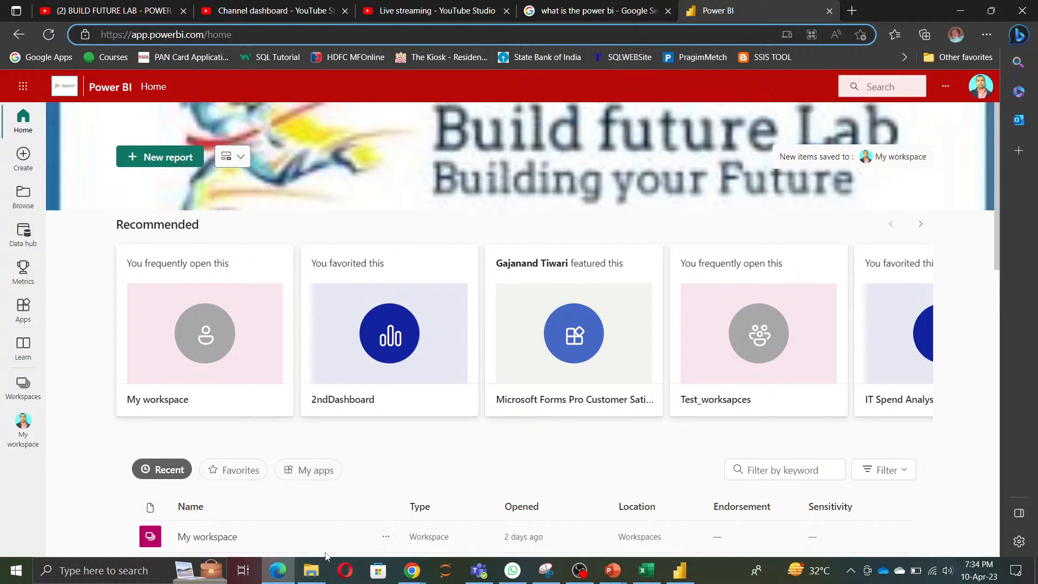
pyautogui.click(414, 574)
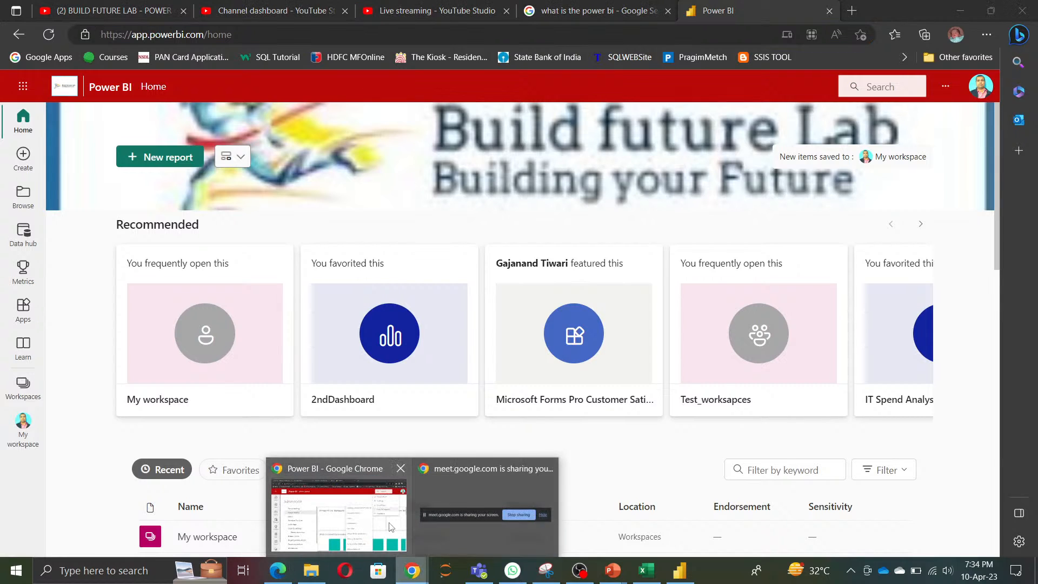
pyautogui.click(341, 506)
pyautogui.click(432, 12)
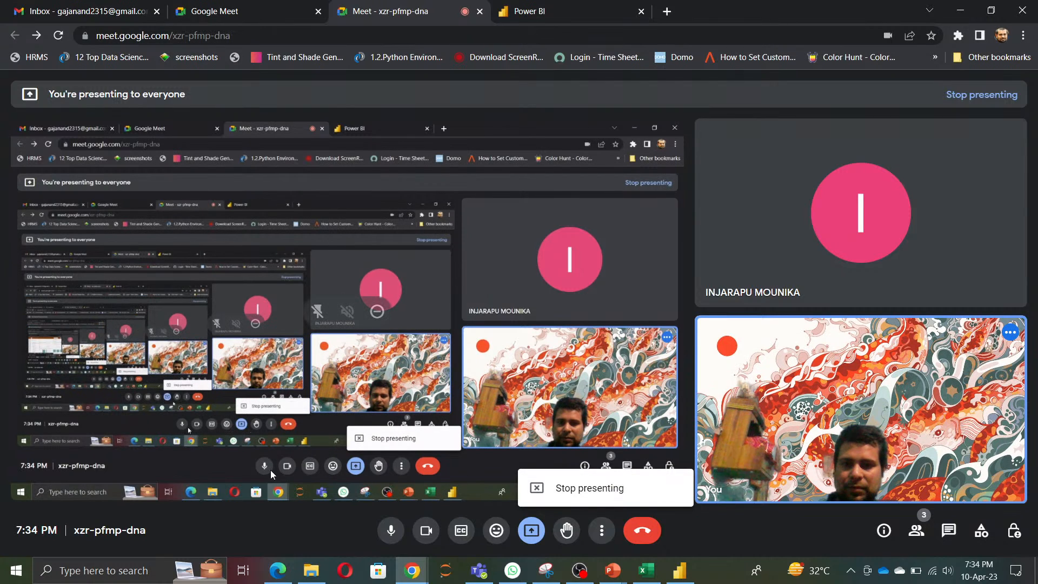
pyautogui.click(392, 531)
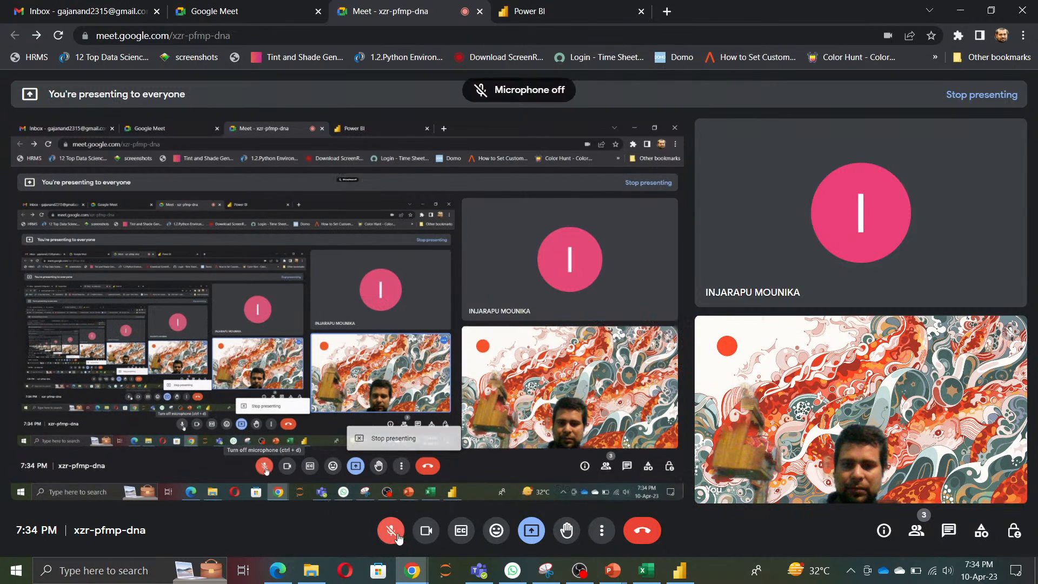
pyautogui.click(580, 572)
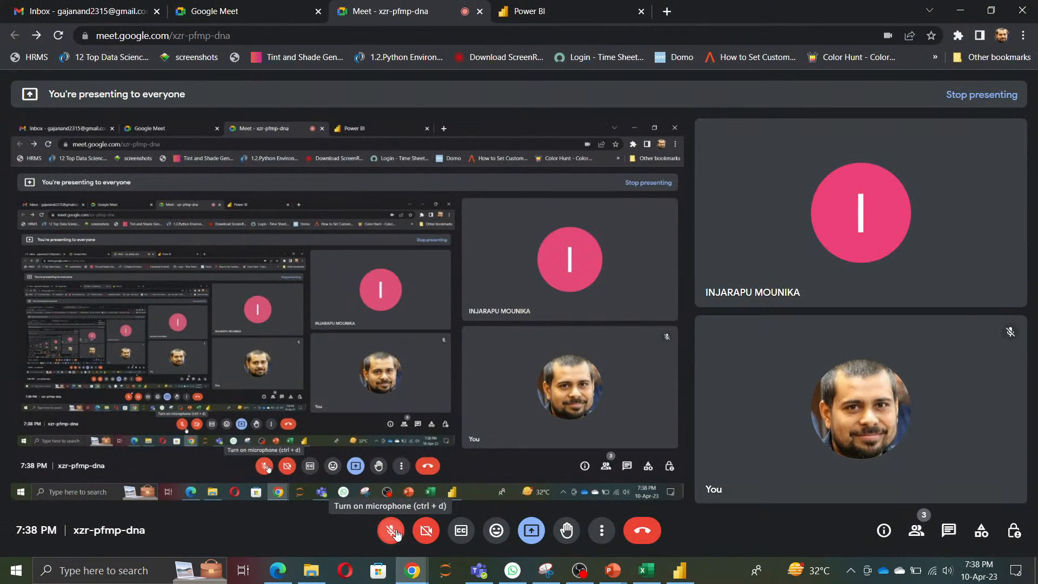
pyautogui.click(394, 532)
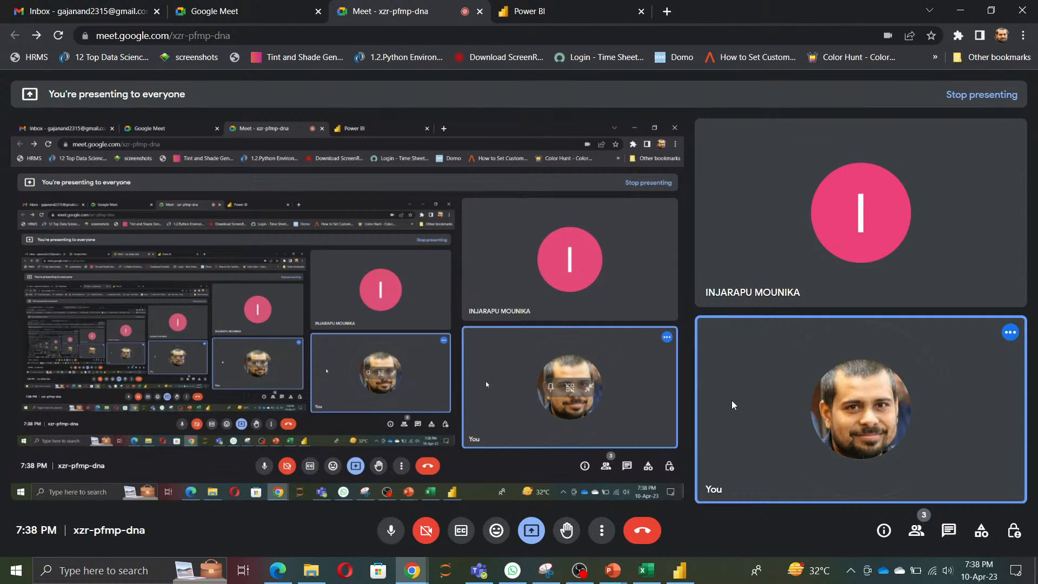
# Step: Switch to the Power BI home page in Microsoft Edge and show its available downloads
pyautogui.hotkey('alt', 'Tab')
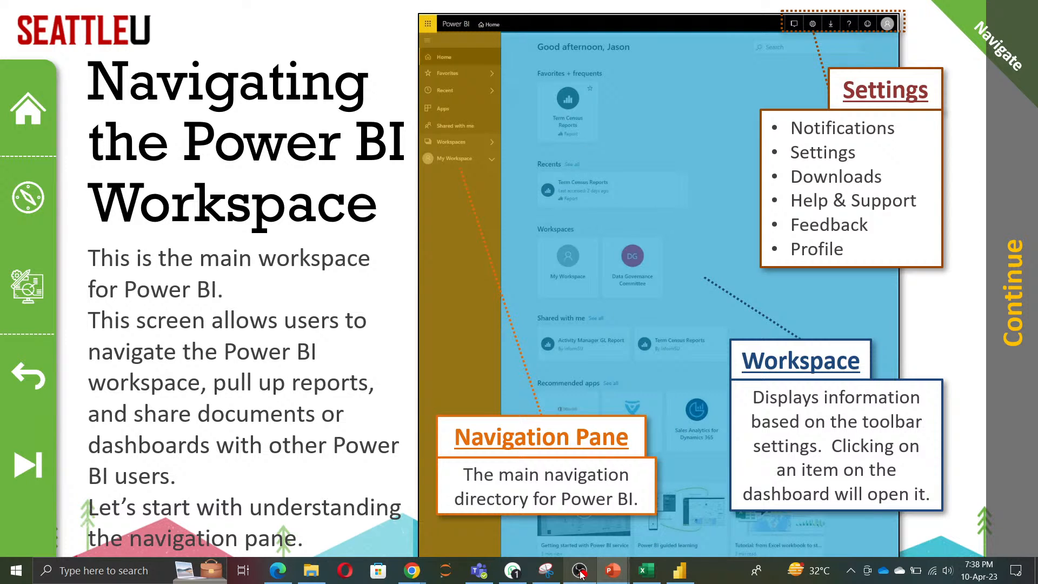
pyautogui.moveTo(581, 574)
pyautogui.moveTo(579, 523)
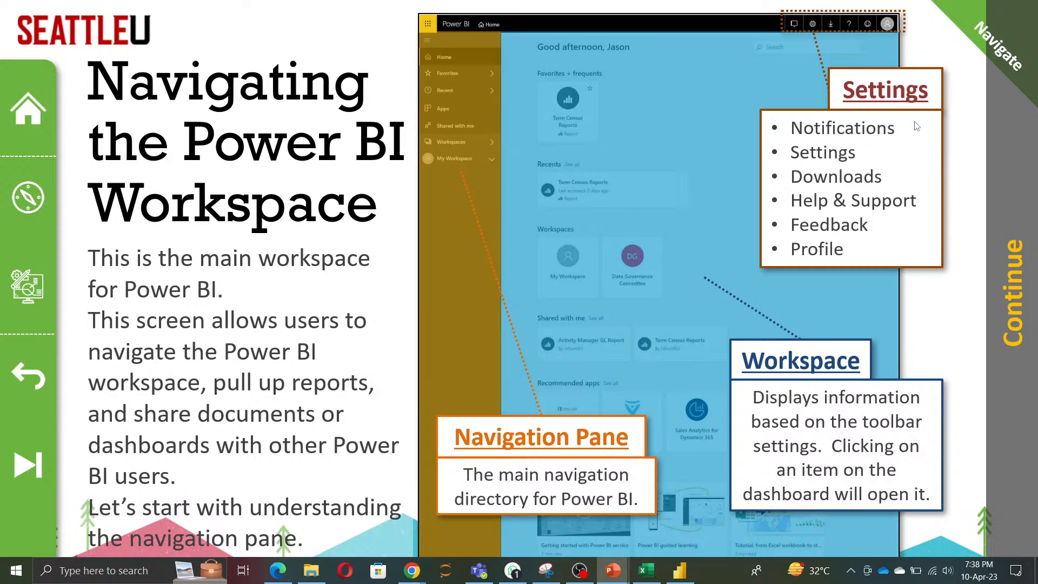
pyautogui.press('super+d')
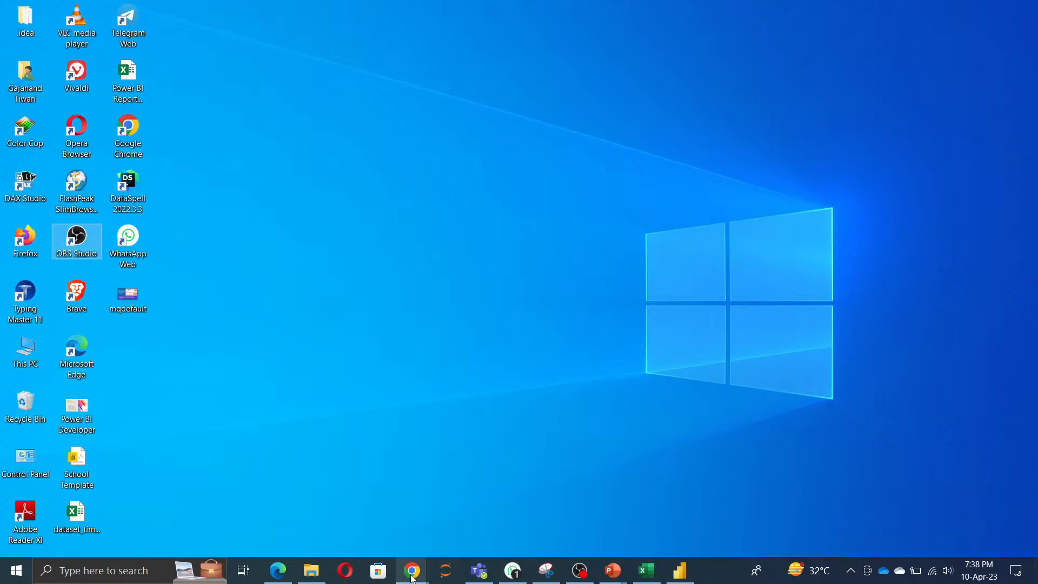
pyautogui.moveTo(415, 579)
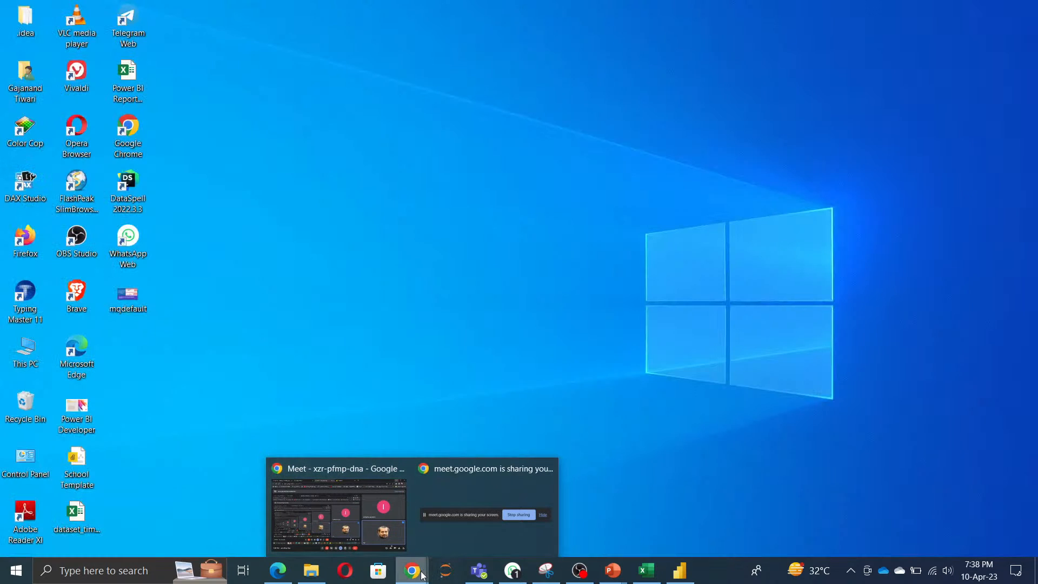
pyautogui.click(280, 573)
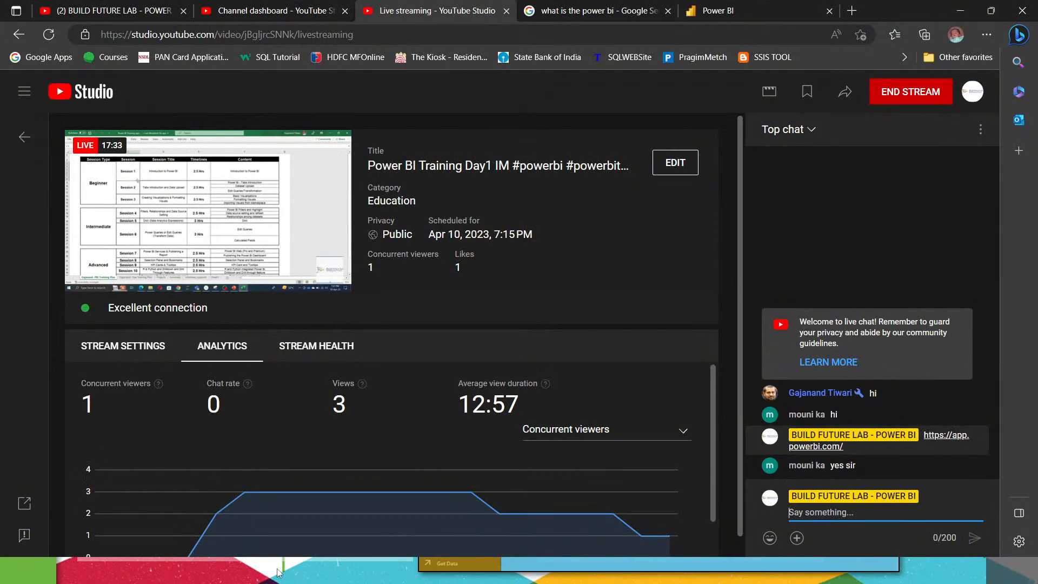
pyautogui.click(713, 10)
pyautogui.moveTo(882, 178)
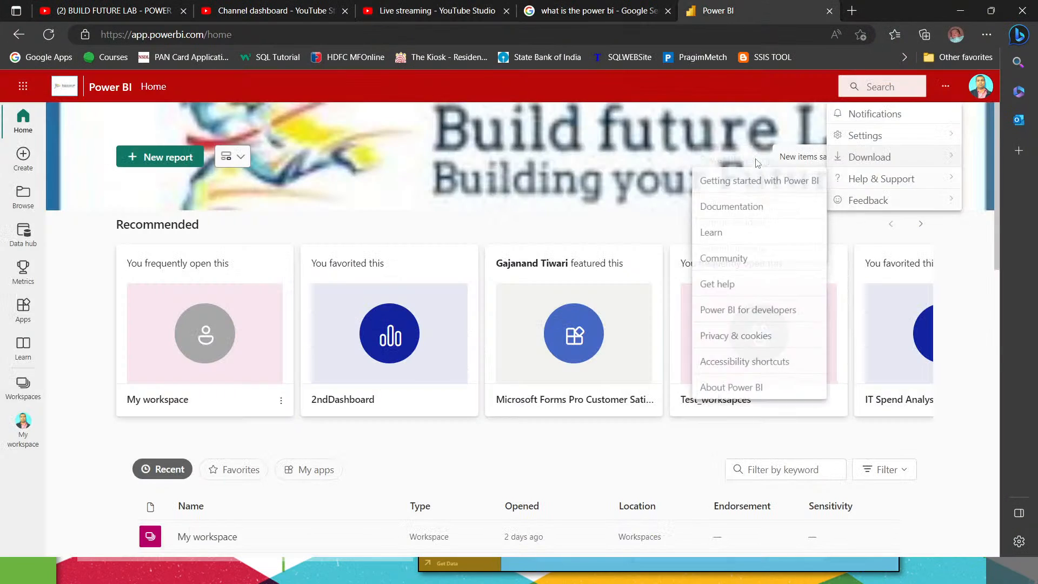
pyautogui.moveTo(900, 157)
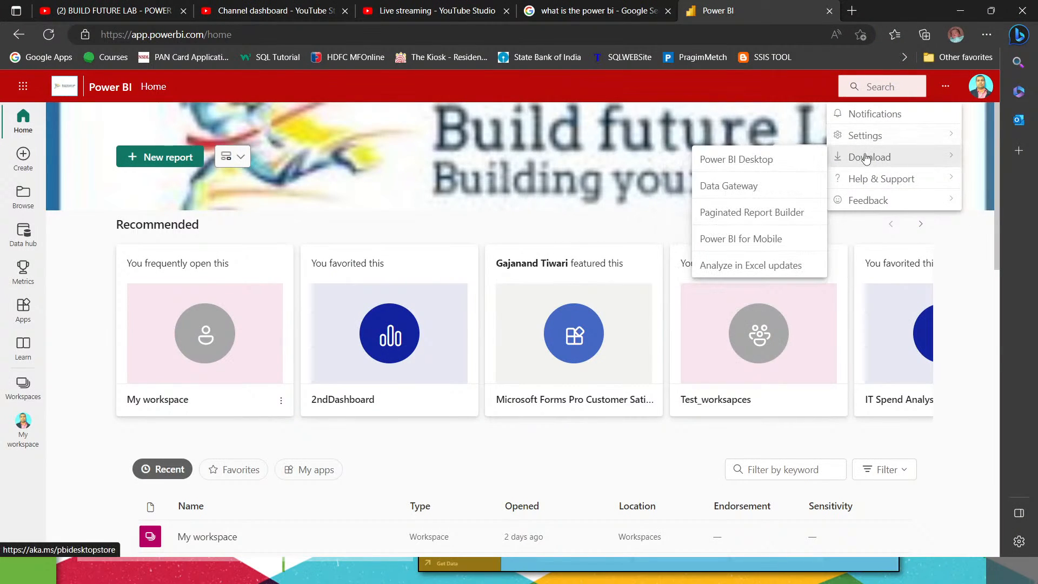
pyautogui.click(743, 168)
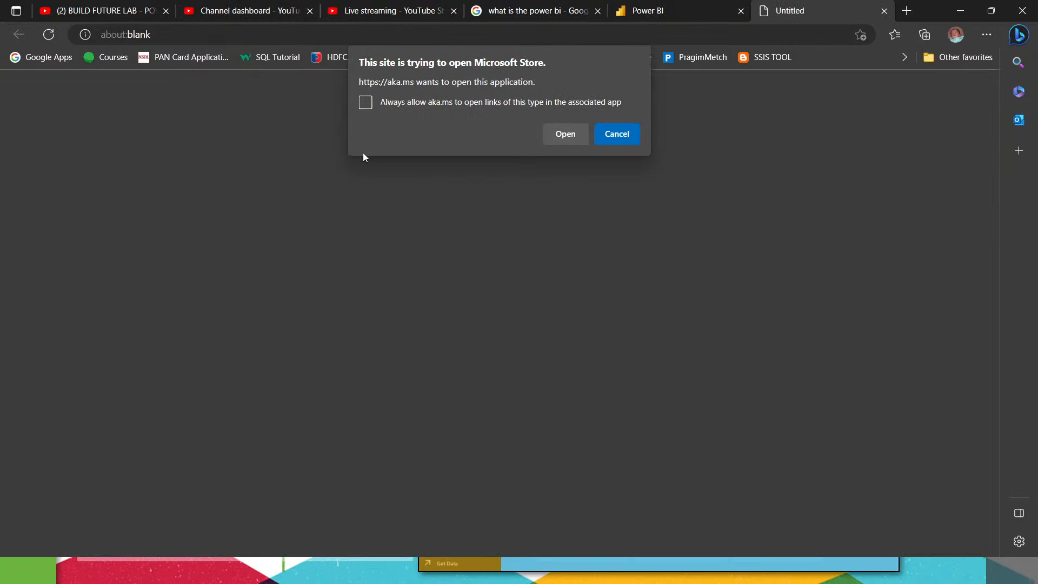
pyautogui.click(628, 135)
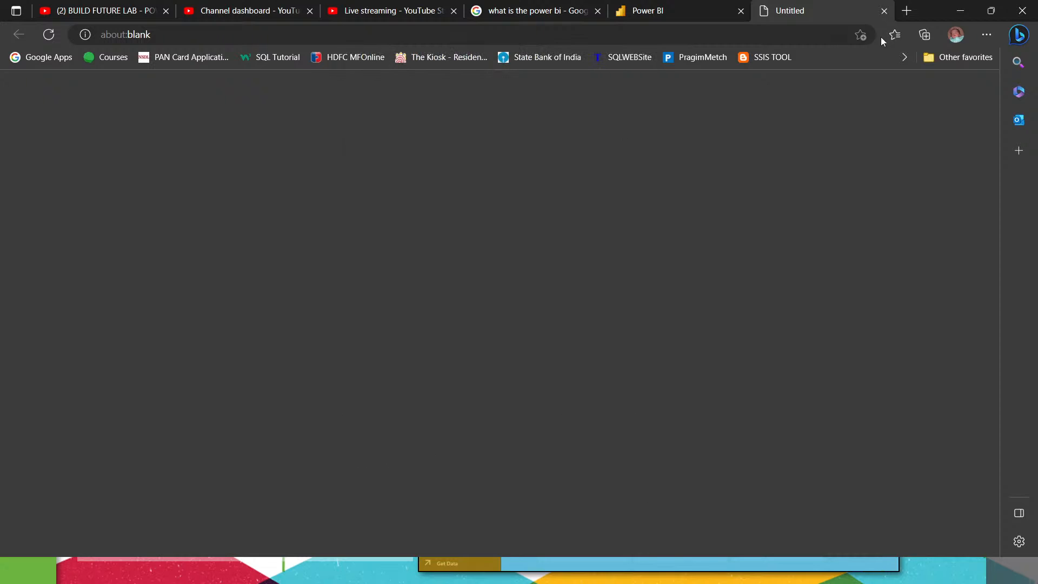
pyautogui.click(884, 10)
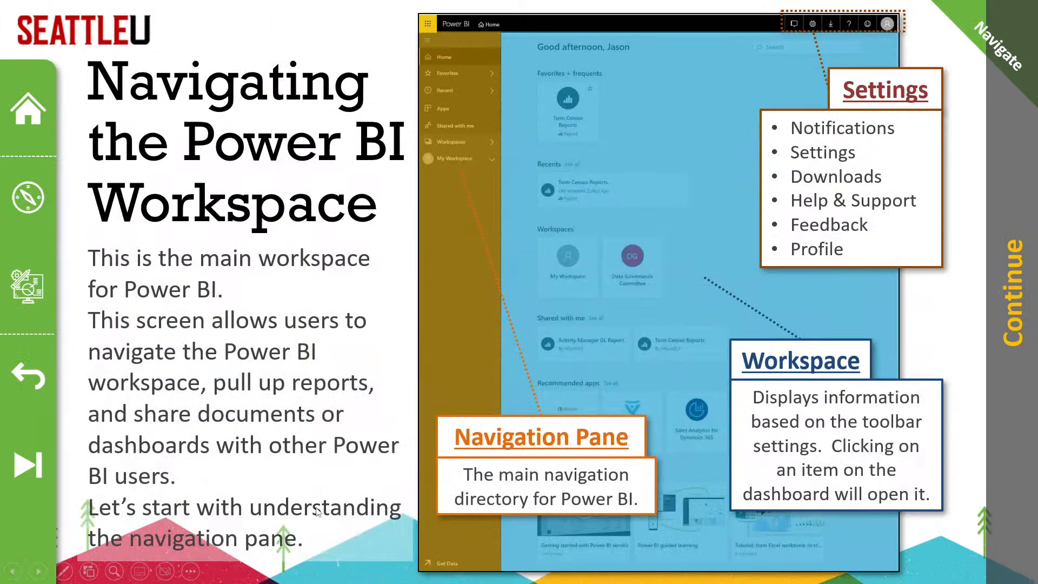
# Step: Open Microsoft Store and search it for power bi desktop
pyautogui.press('super+d')
pyautogui.press('super+d')
pyautogui.press('super')
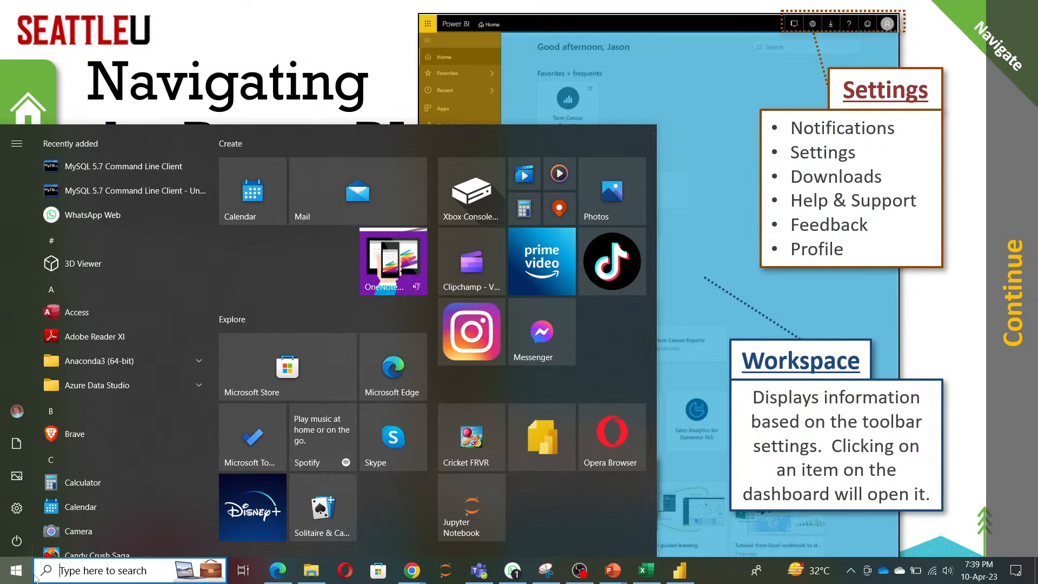
pyautogui.write('ms sto')
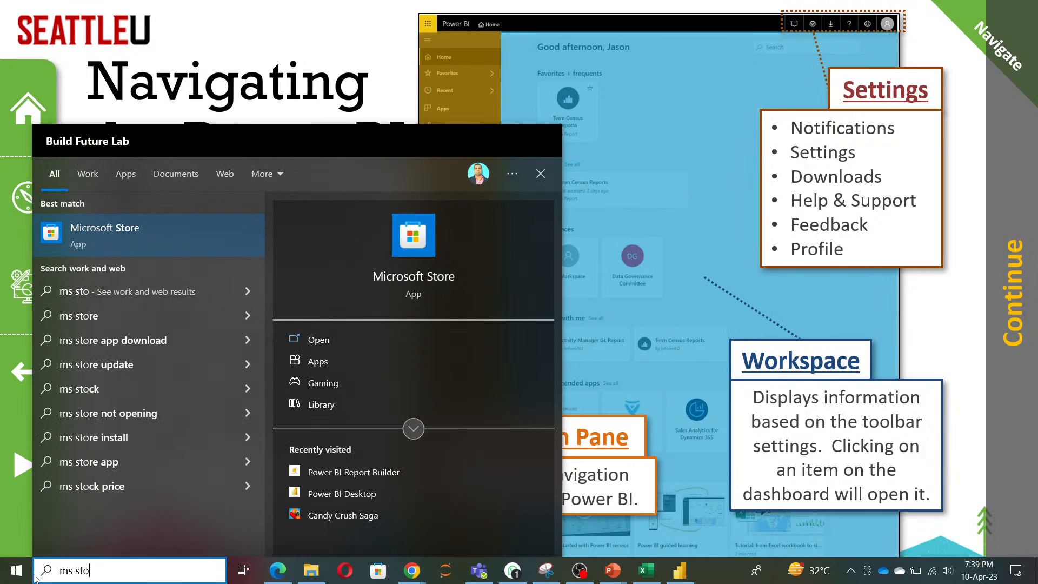
pyautogui.click(331, 336)
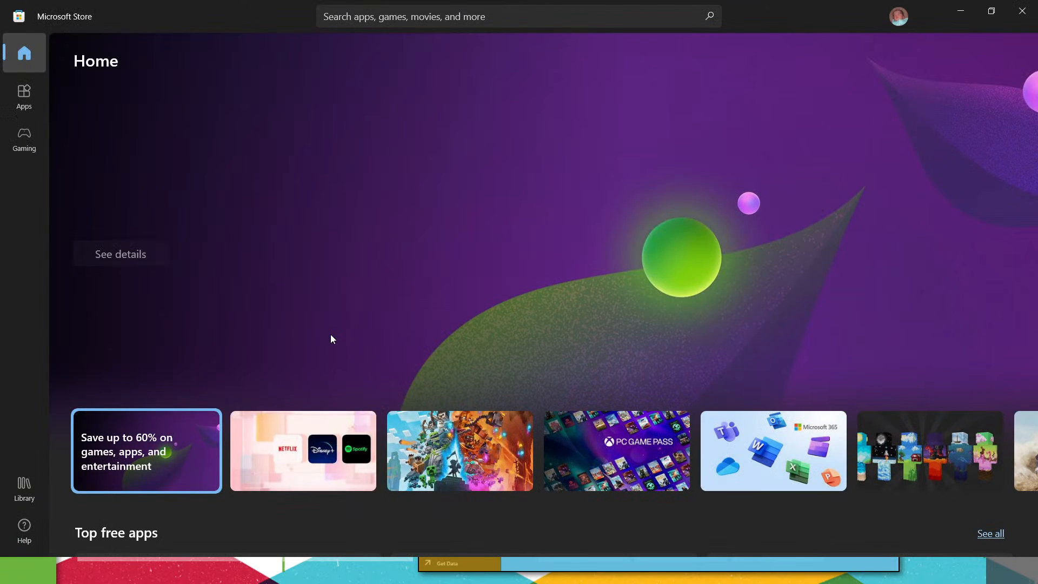
pyautogui.click(489, 21)
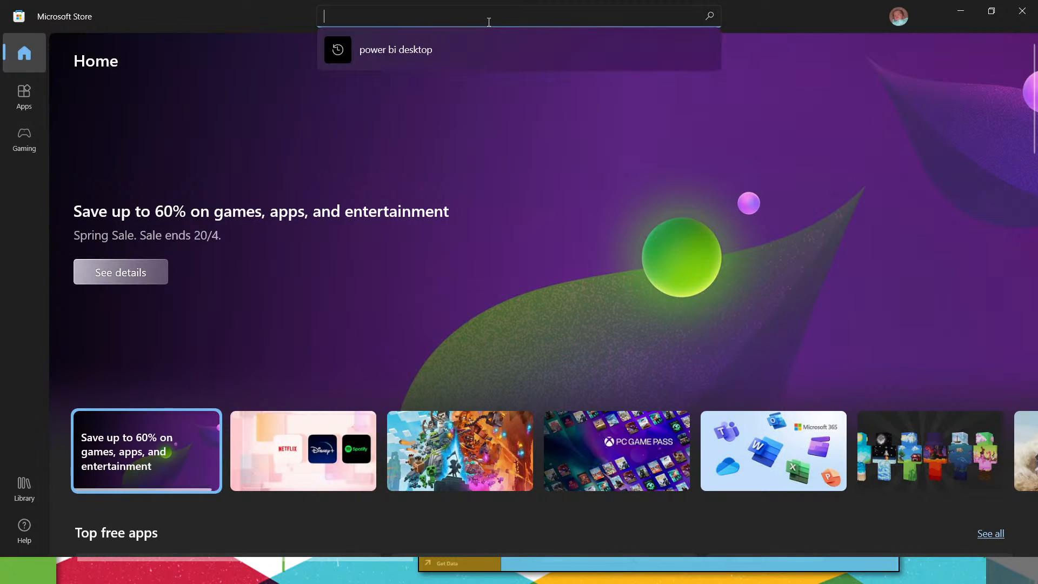
pyautogui.click(413, 50)
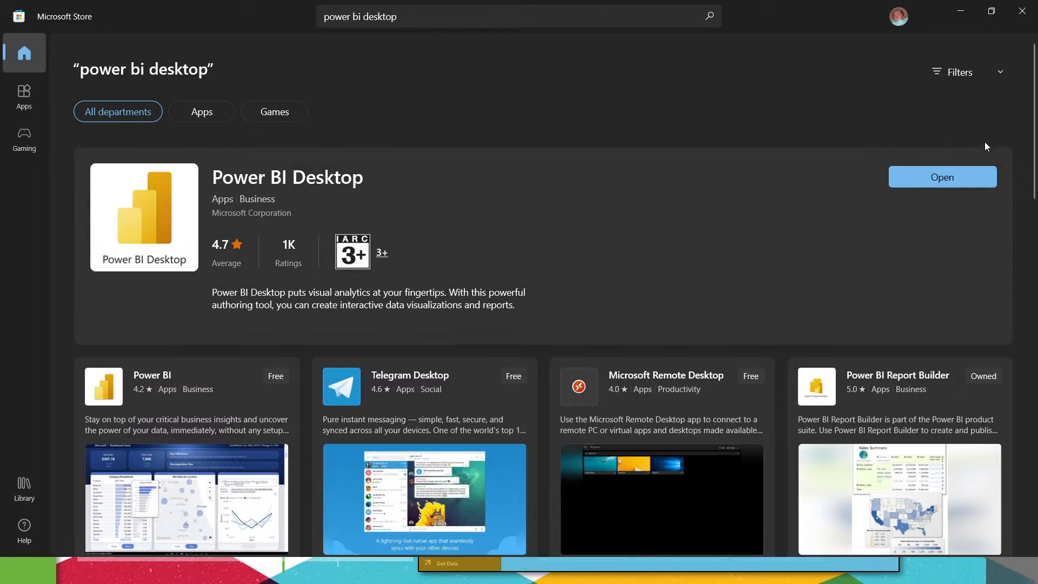
# Step: Search the store for power bi report, choose the Power BI Report Builder app, and minimize the store window
pyautogui.click(379, 17)
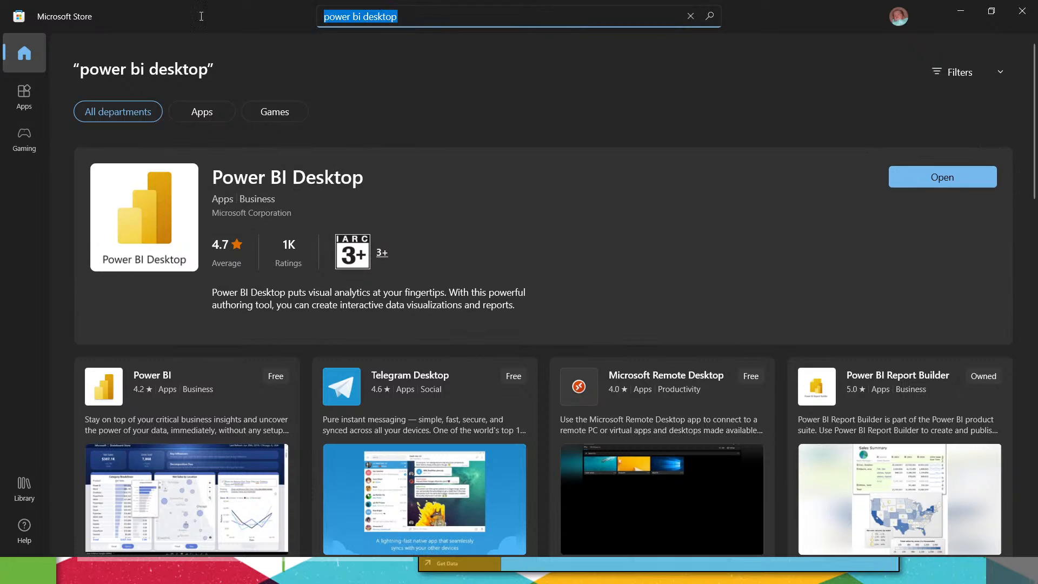
pyautogui.press('BackSpace')
pyautogui.write('pleas')
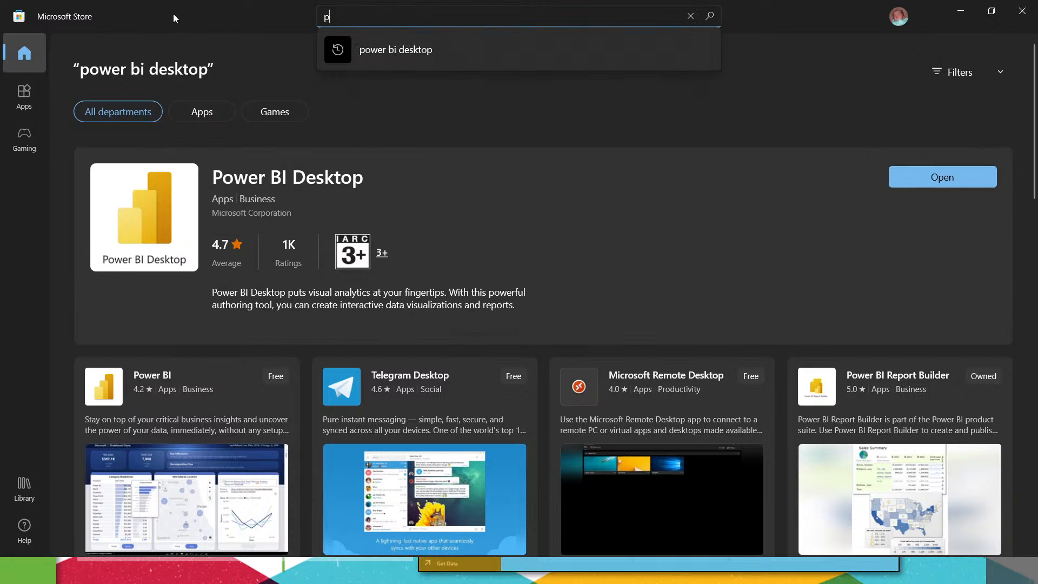
pyautogui.press('BackSpace')
pyautogui.press('BackSpace')
pyautogui.press('BackSpace')
pyautogui.press('BackSpace')
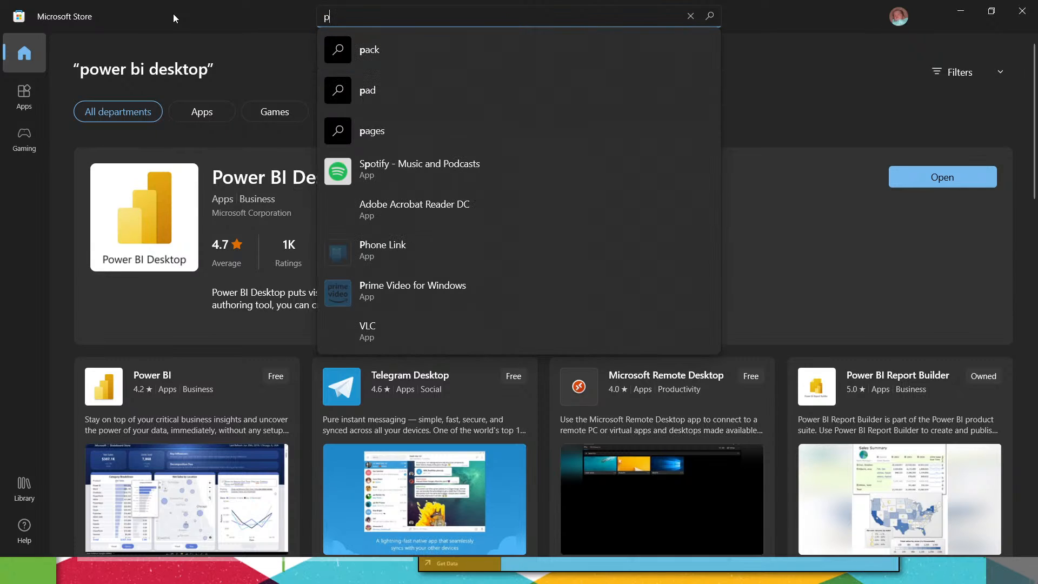
pyautogui.write('ower bi report')
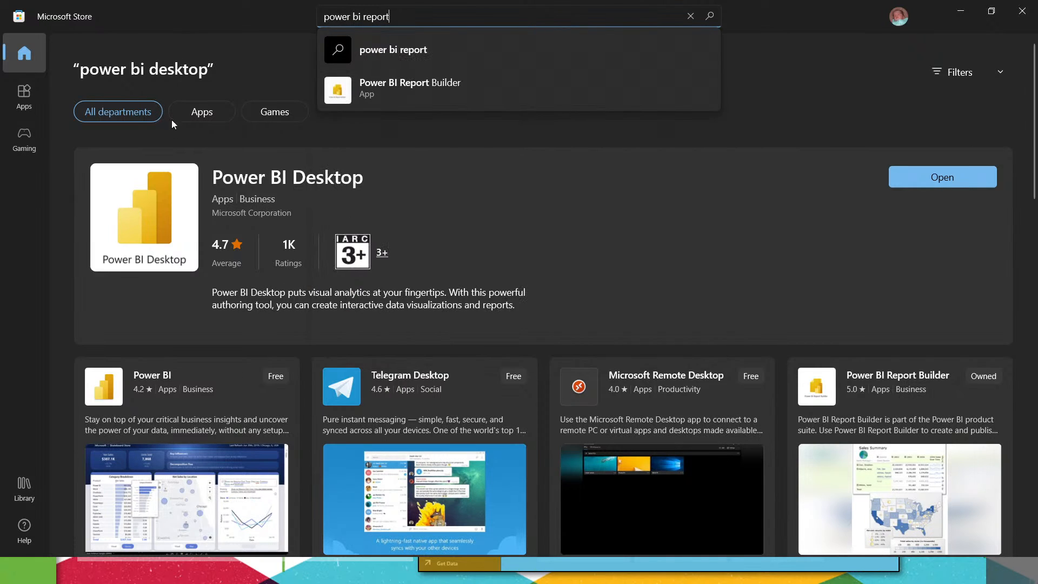
pyautogui.click(401, 86)
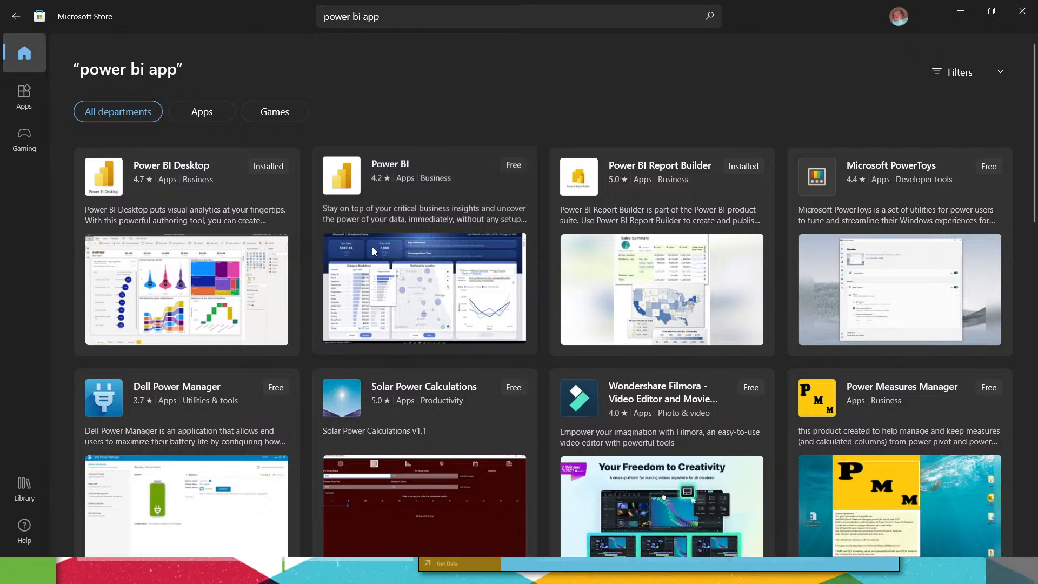
pyautogui.click(969, 14)
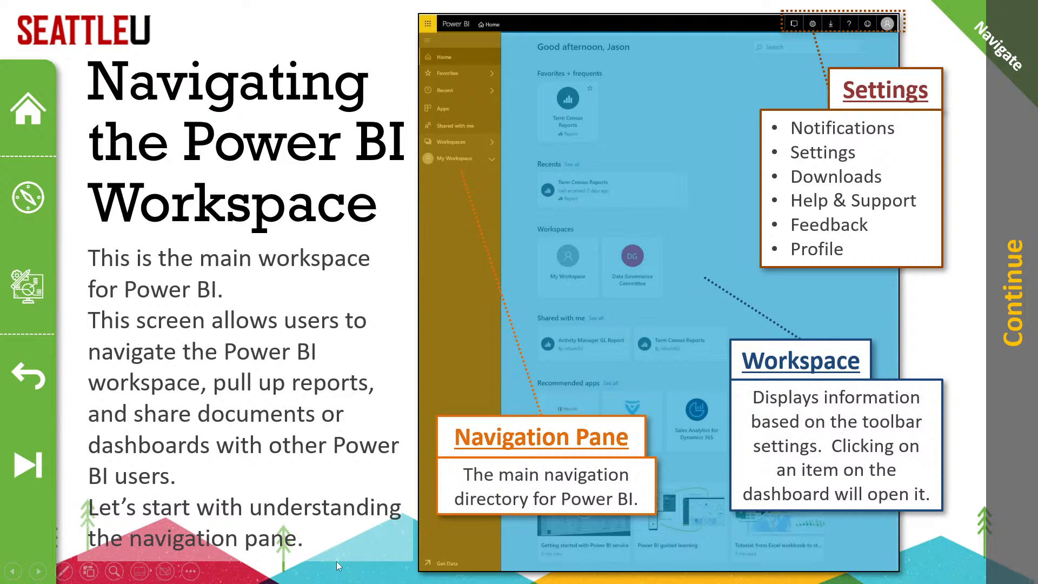
# Step: Switch to the Power BI home page in Microsoft Edge and look through its recent items
pyautogui.hotkey('alt', 'Tab')
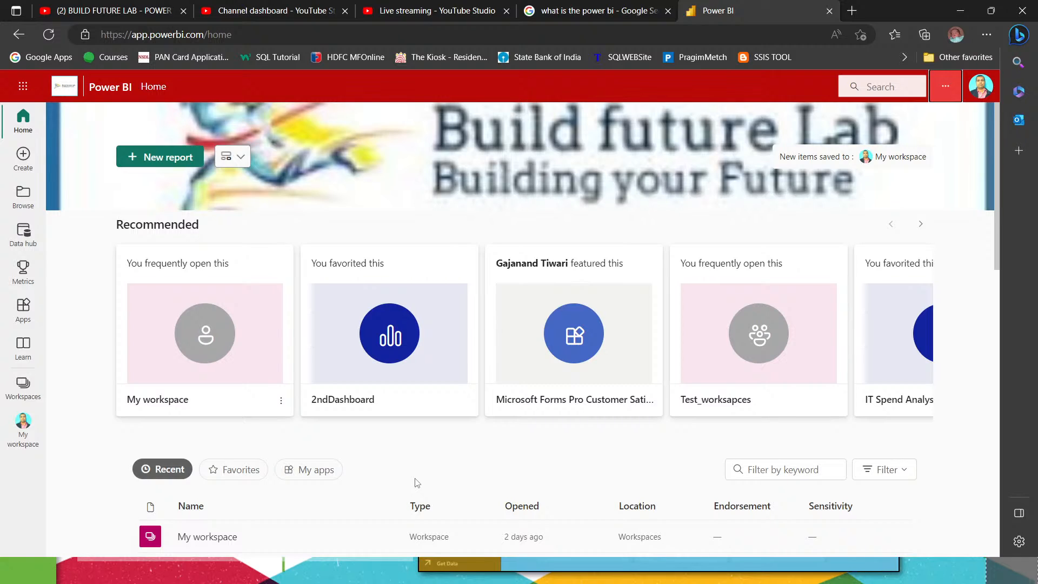
pyautogui.scroll(-5, 475, 455)
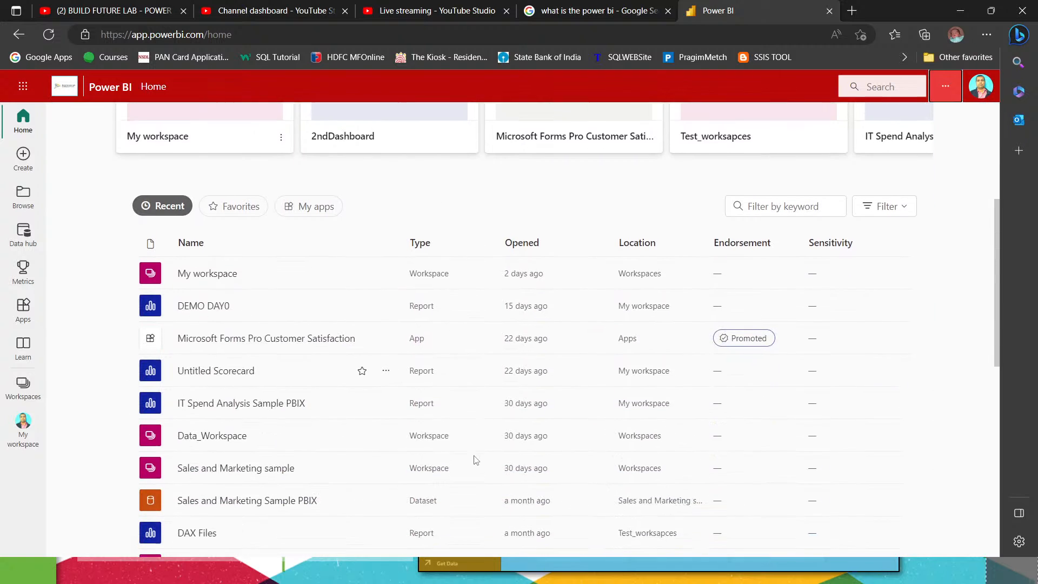
pyautogui.scroll(5, 532, 430)
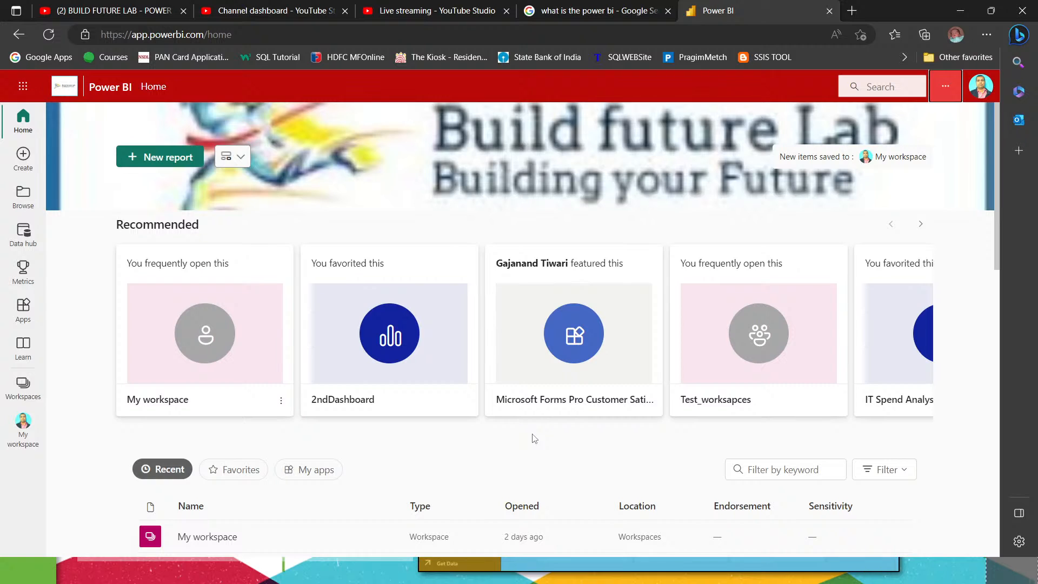
# Step: Search Google in a new browser tab for power bi desktop download and open the Microsoft Power BI Downloads page
pyautogui.click(852, 11)
pyautogui.write('google.com')
pyautogui.press('Return')
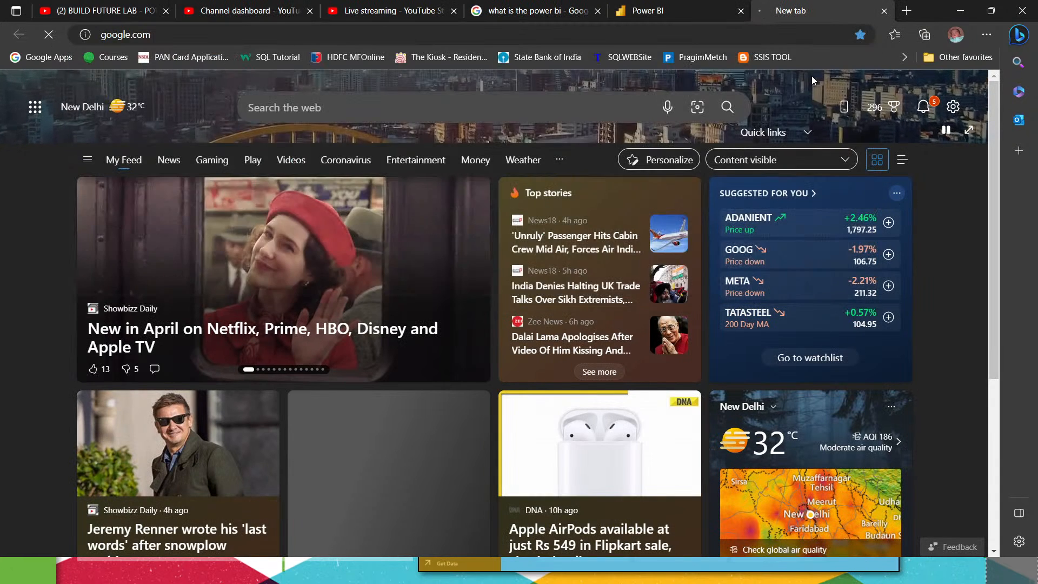
pyautogui.write('p')
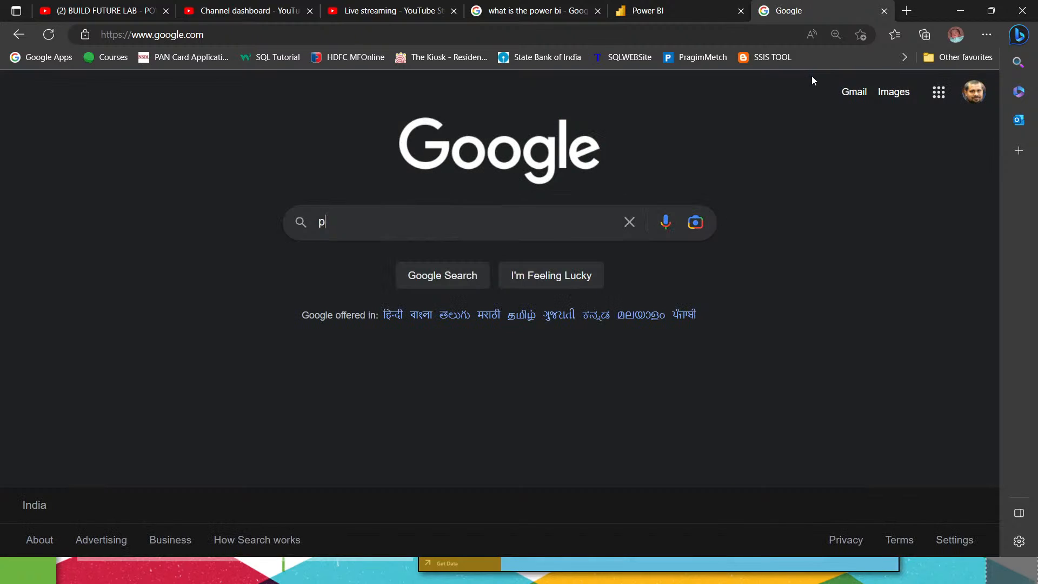
pyautogui.write('ower bi desktop')
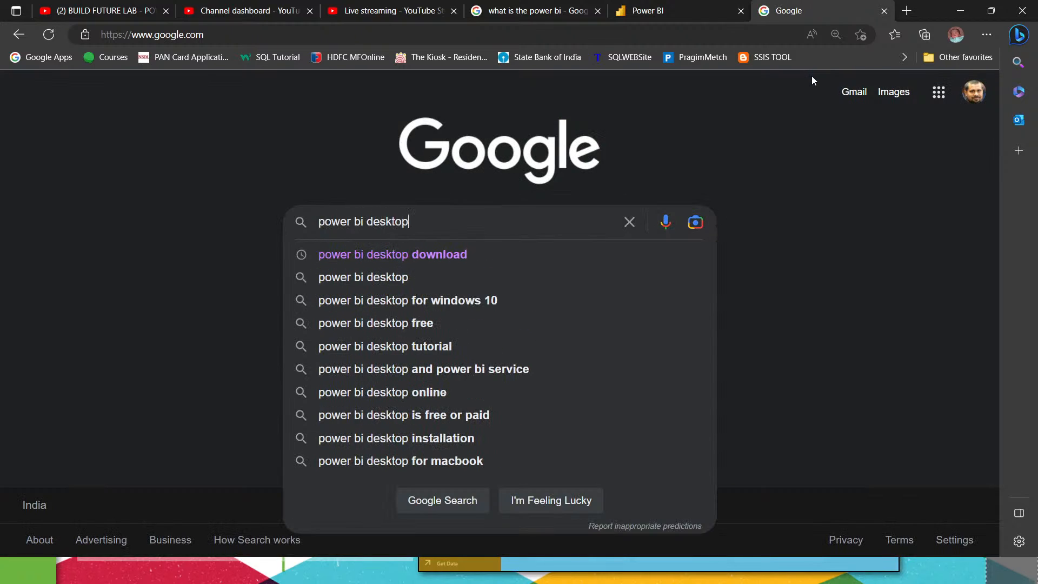
pyautogui.press('Down')
pyautogui.press('Return')
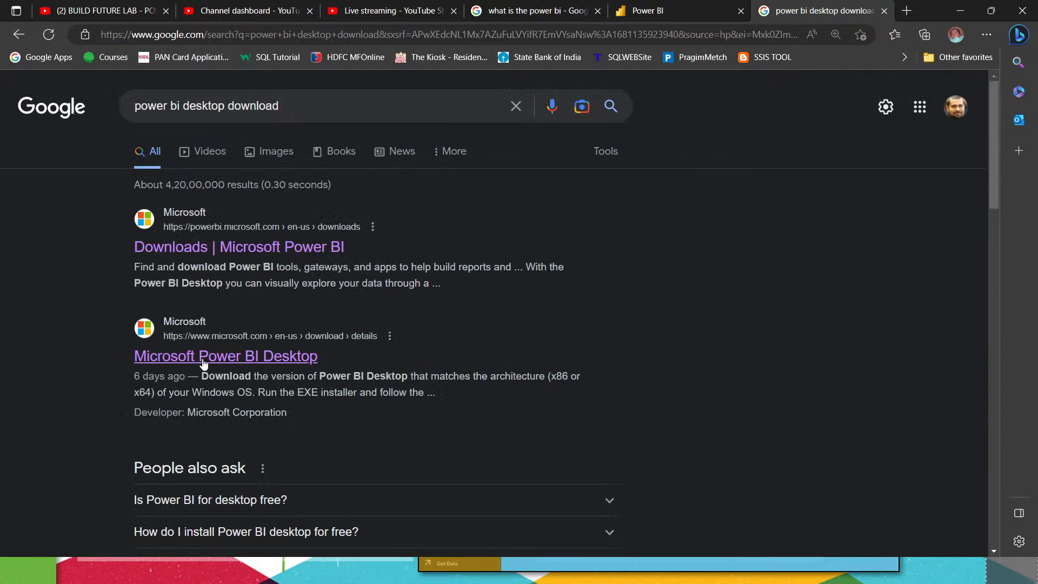
pyautogui.click(191, 253)
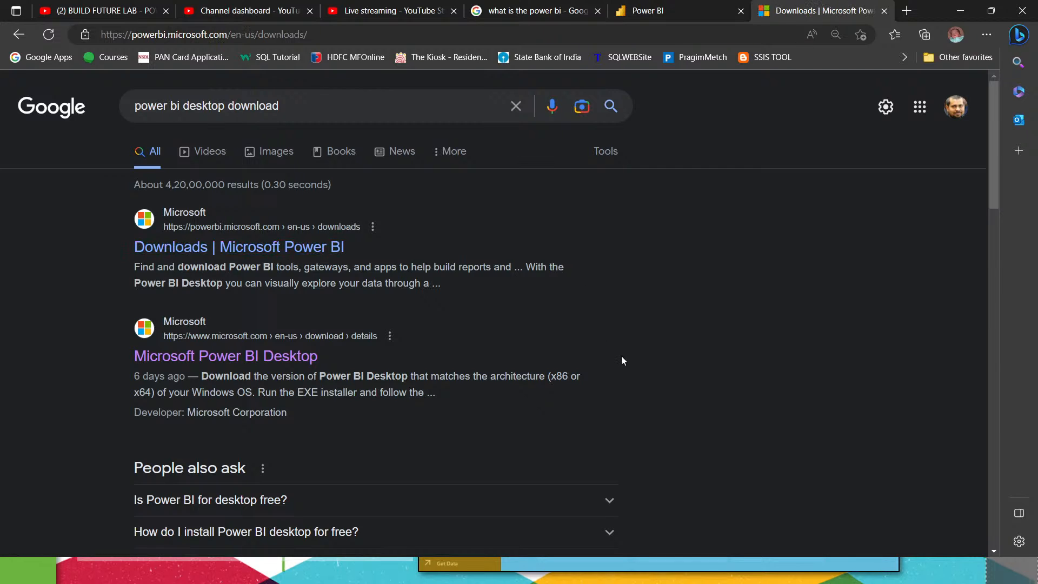
pyautogui.scroll(-6, 726, 382)
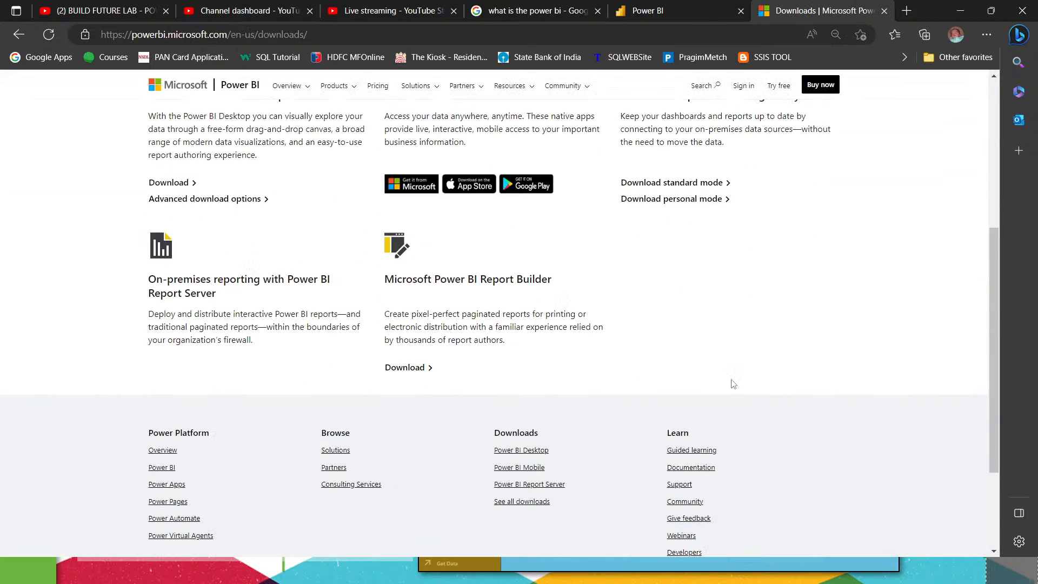
pyautogui.scroll(1, 733, 379)
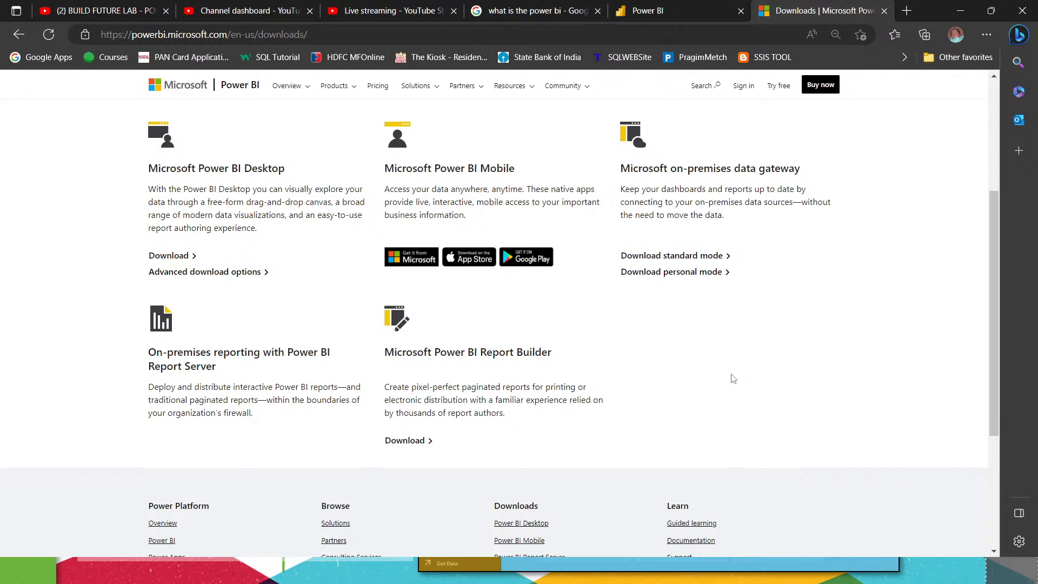
pyautogui.scroll(4, 733, 379)
pyautogui.click(361, 34)
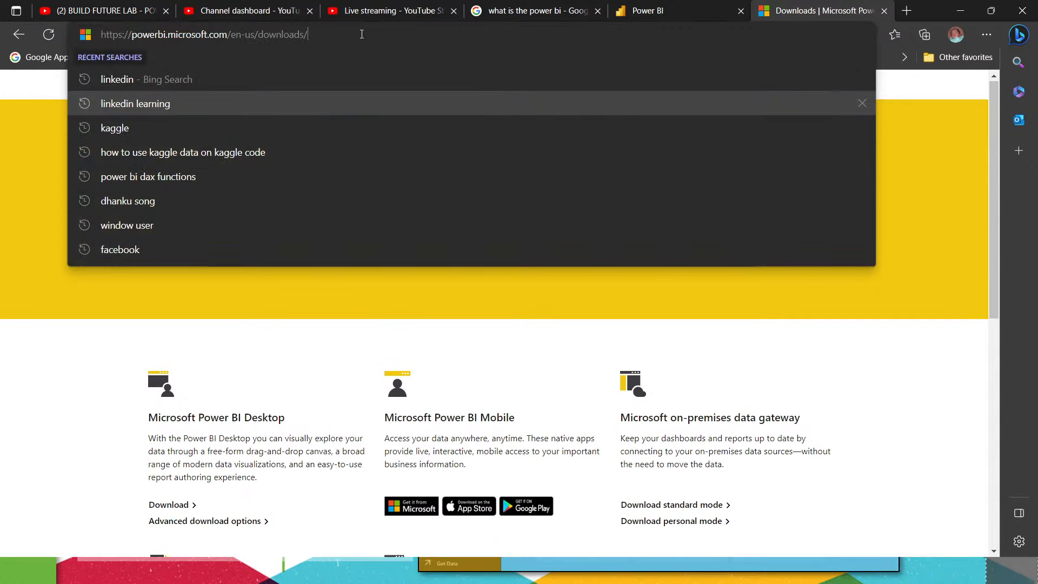
pyautogui.moveTo(363, 35); pyautogui.dragTo(2, 36)
pyautogui.hotkey('ctrl', 'c')
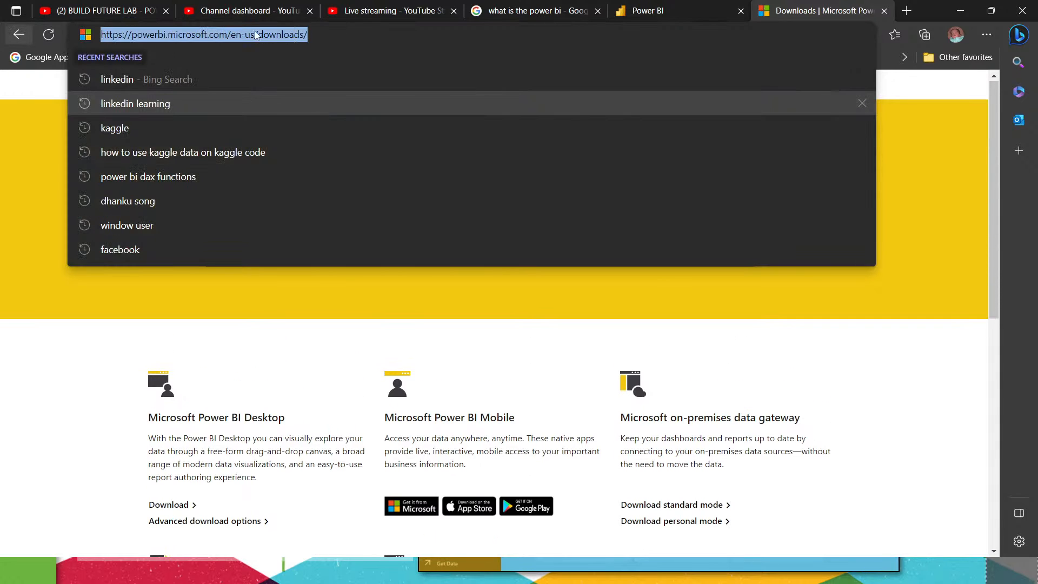
pyautogui.click(405, 17)
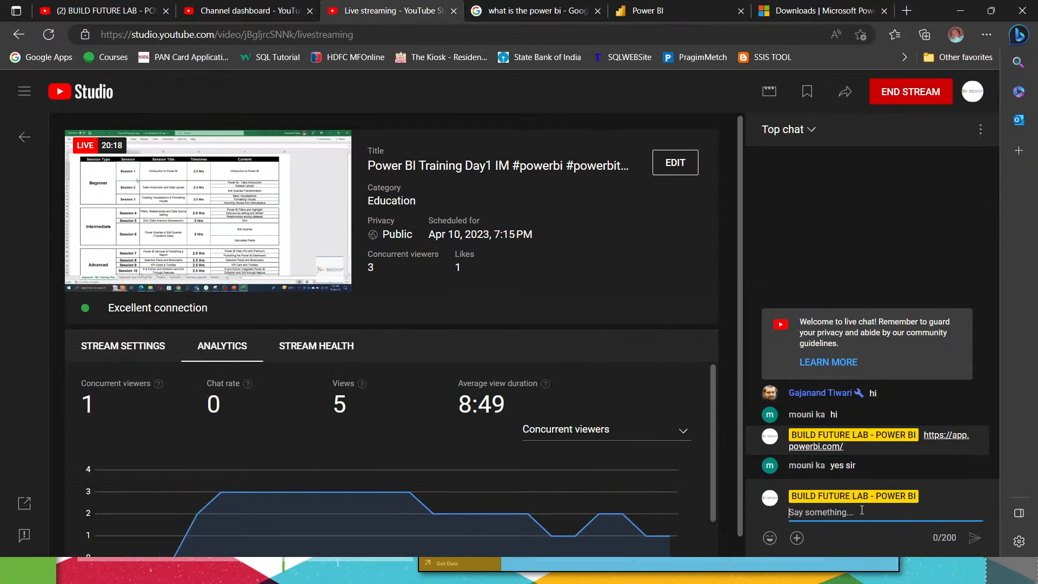
pyautogui.hotkey('ctrl', 'v')
pyautogui.press('Return')
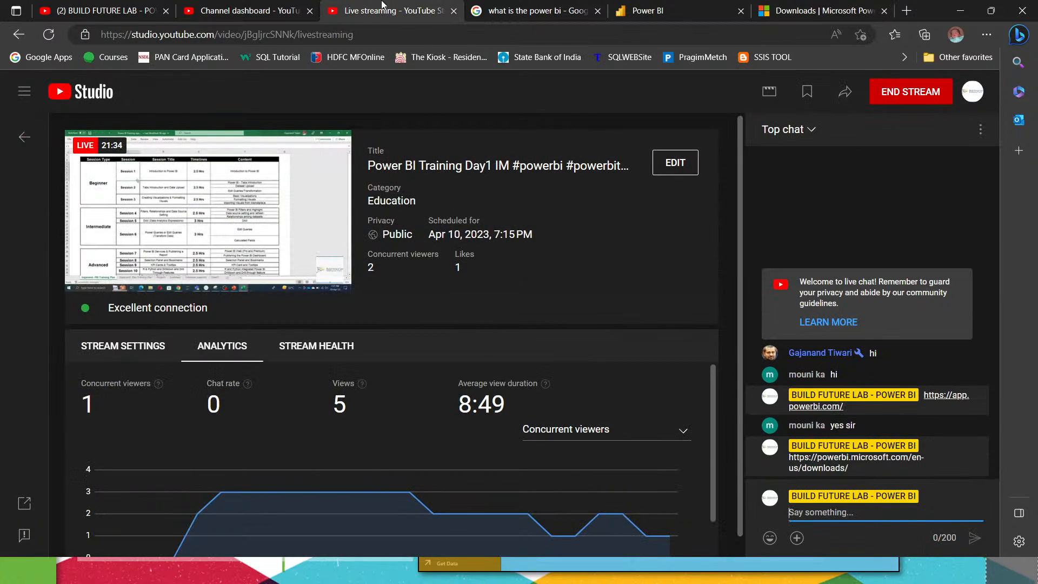
# Step: Return to the Power BI downloads page and view the advanced download options for Microsoft Power BI Desktop
pyautogui.click(819, 10)
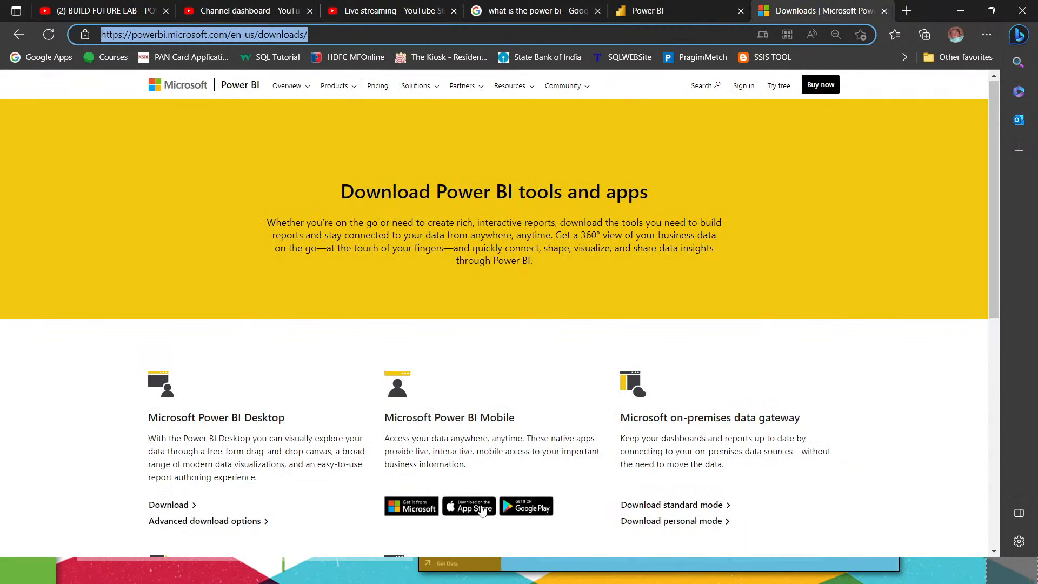
pyautogui.scroll(-3, 483, 511)
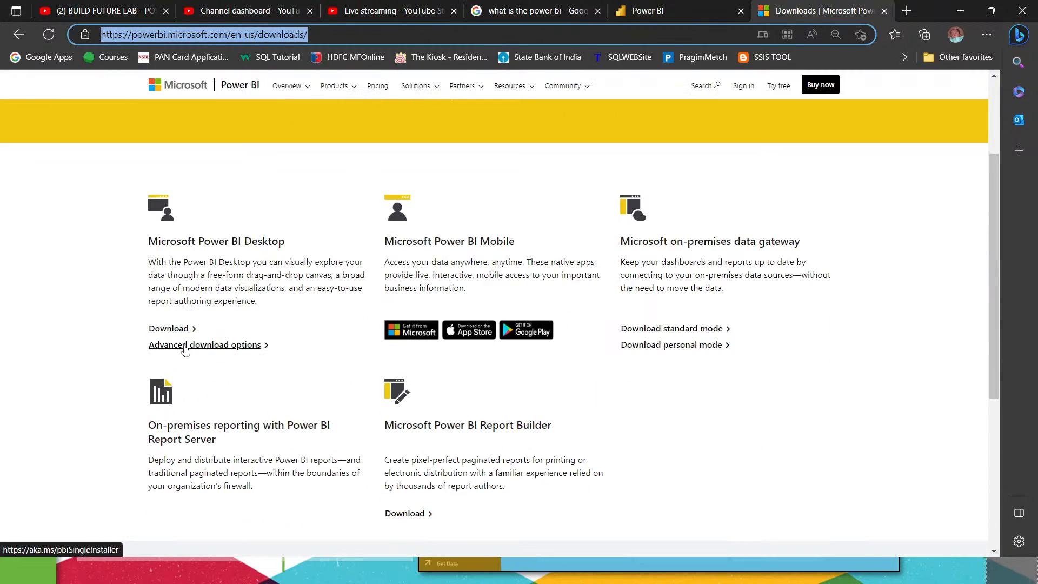
pyautogui.click(181, 349)
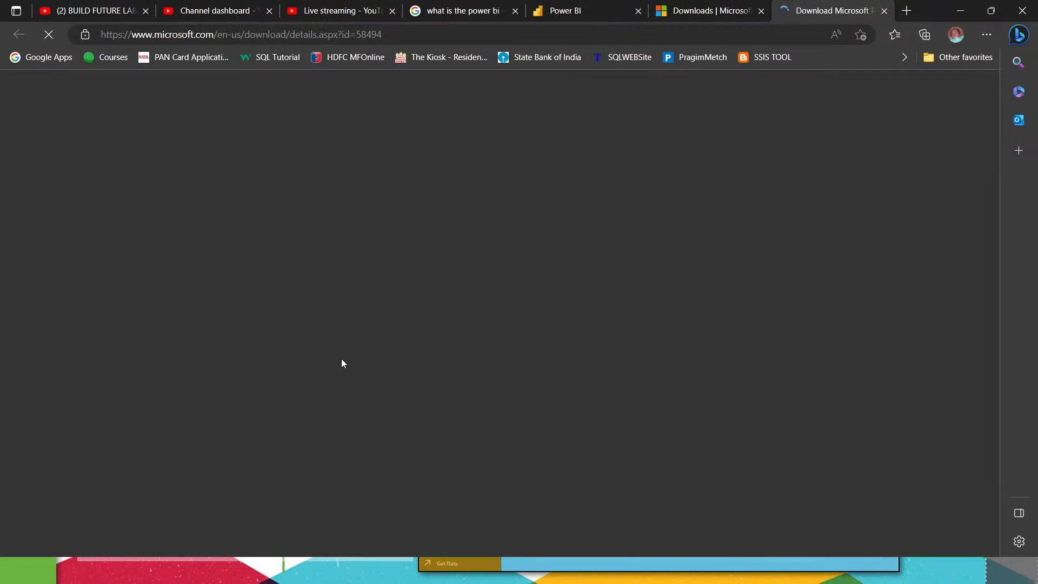
pyautogui.scroll(-5, 346, 364)
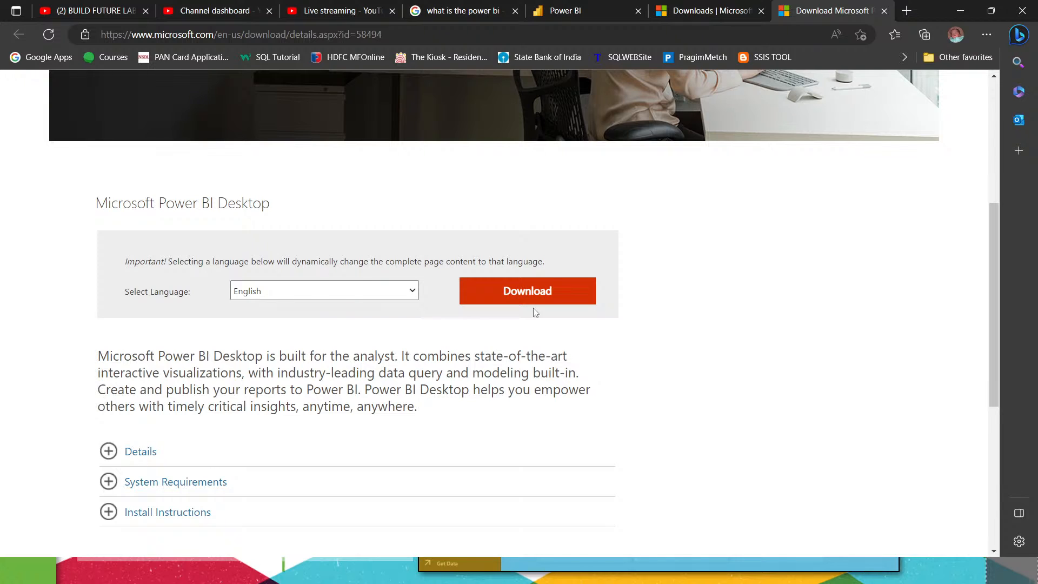
# Step: Open the Data Gateway download page from the Power BI home page and return to the home page
pyautogui.click(574, 11)
pyautogui.moveTo(890, 156)
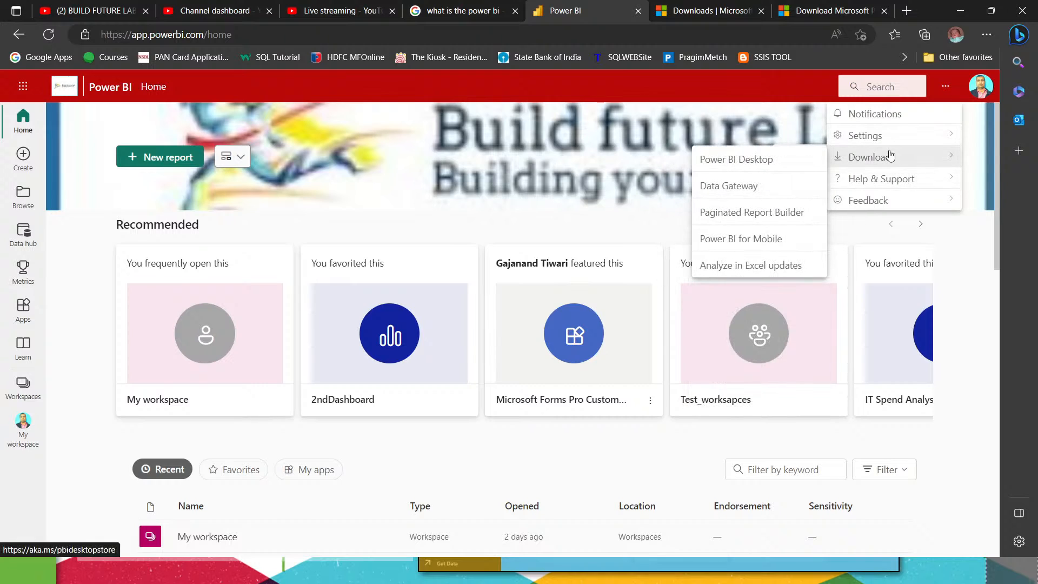
pyautogui.click(726, 189)
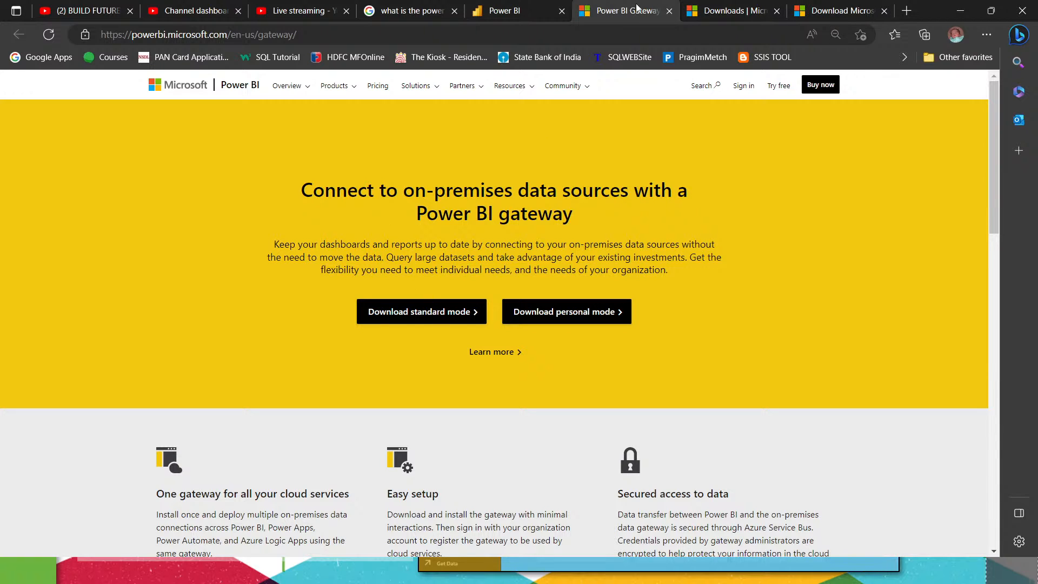
pyautogui.click(527, 11)
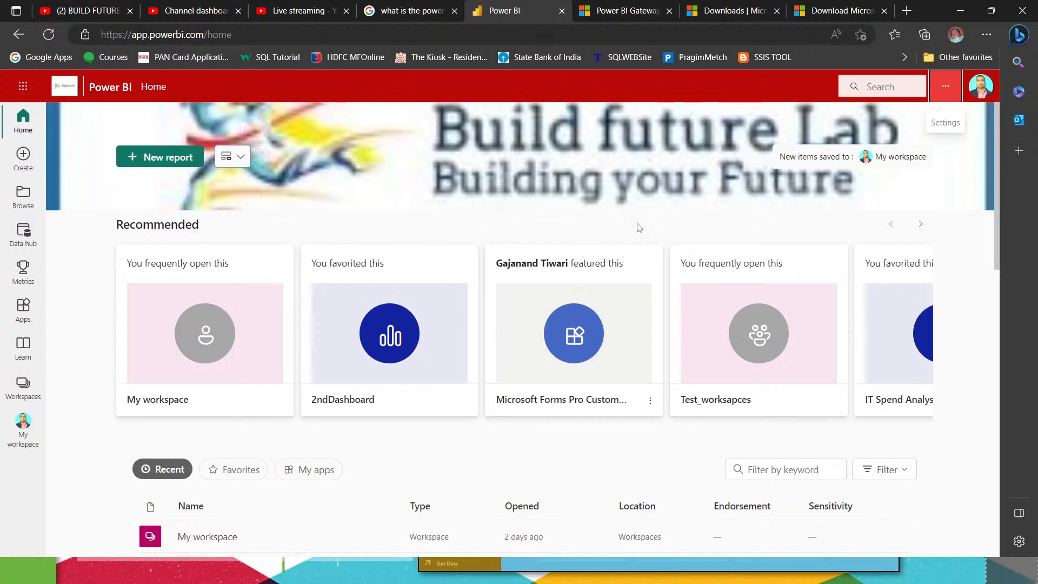
# Step: View the Analyze in Excel updates download offer from the Power BI home page and dismiss it
pyautogui.click(950, 85)
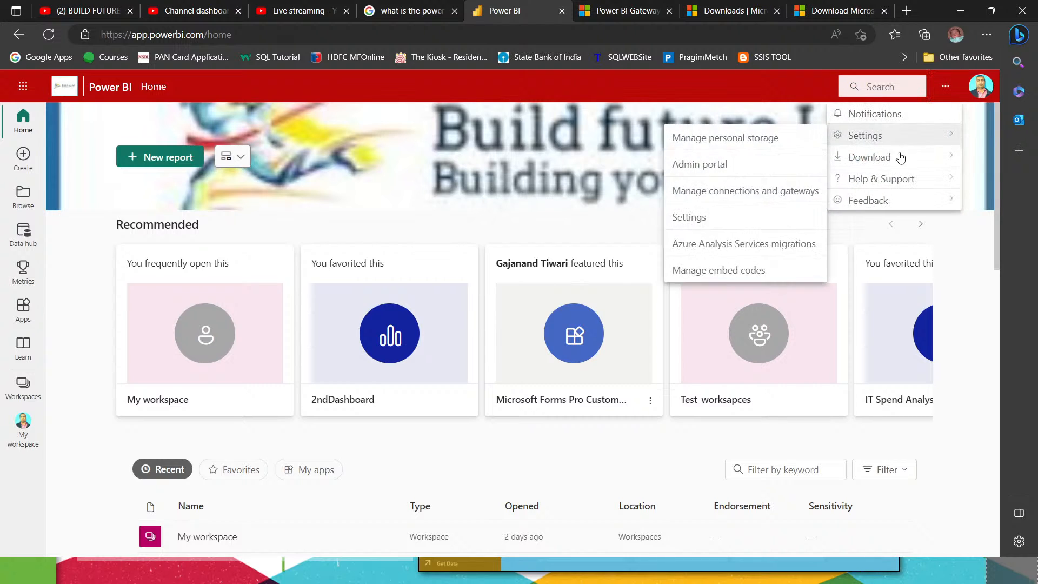
pyautogui.moveTo(885, 162)
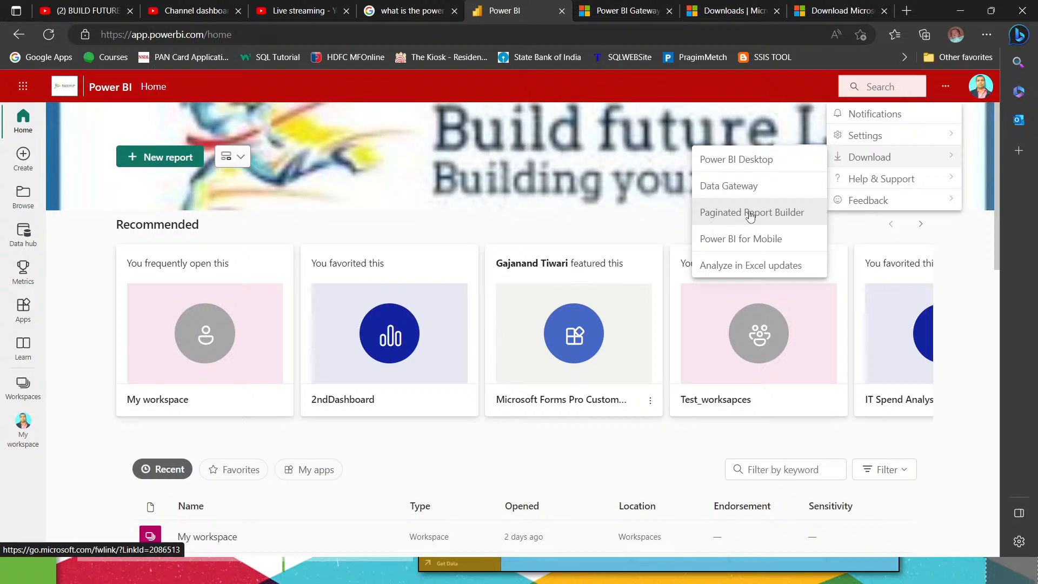
pyautogui.click(768, 270)
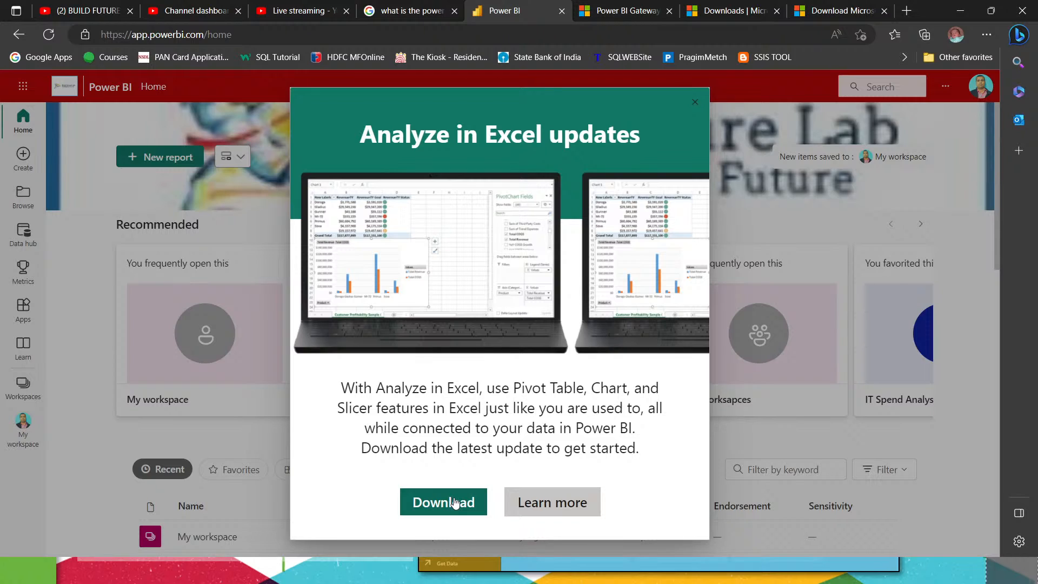
pyautogui.click(695, 102)
# Step: Look through the shared, favorite and recent items in the Power BI service's Browse section
pyautogui.click(22, 385)
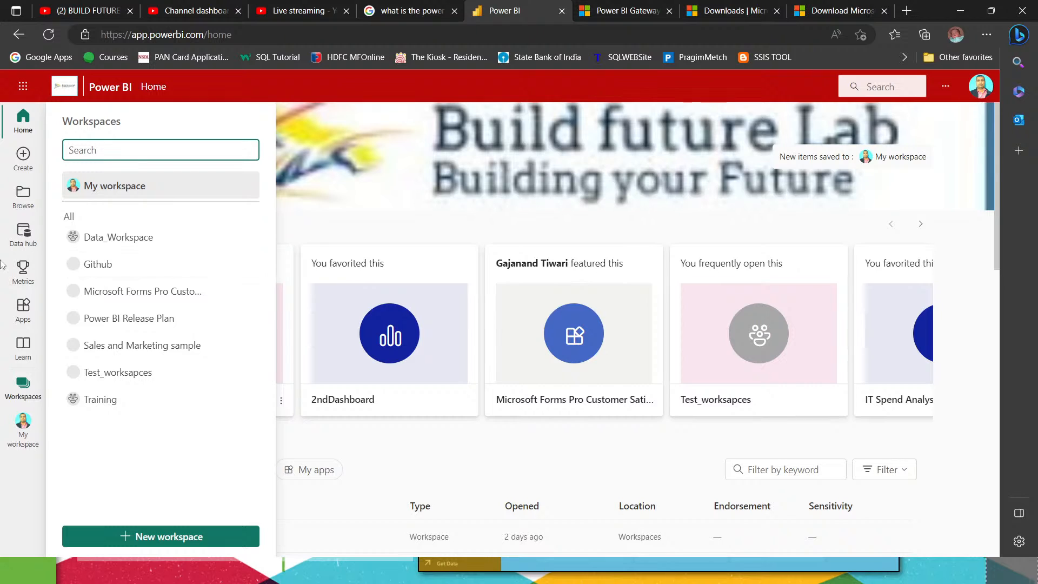
pyautogui.click(24, 196)
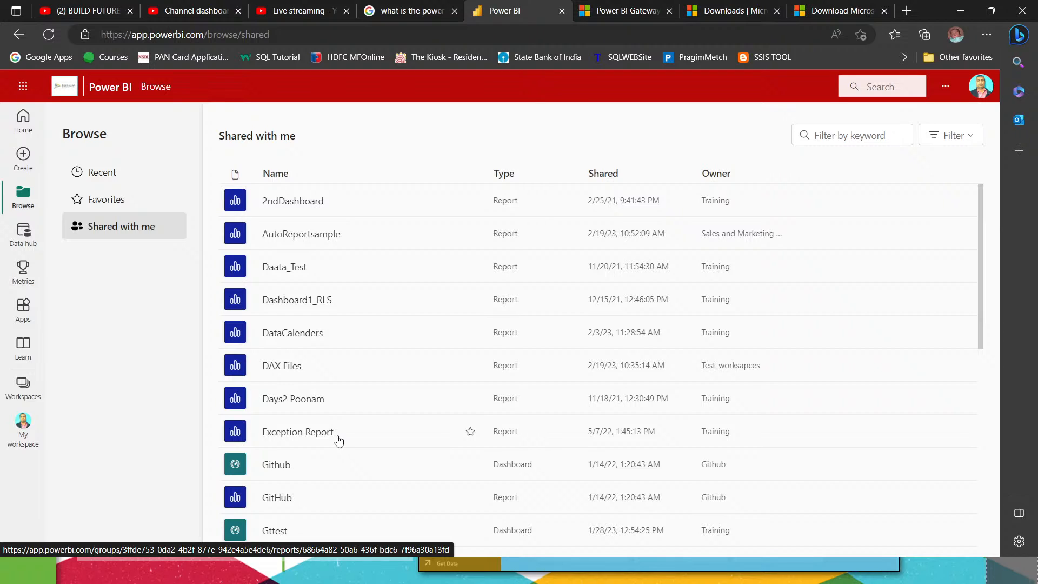
pyautogui.click(100, 201)
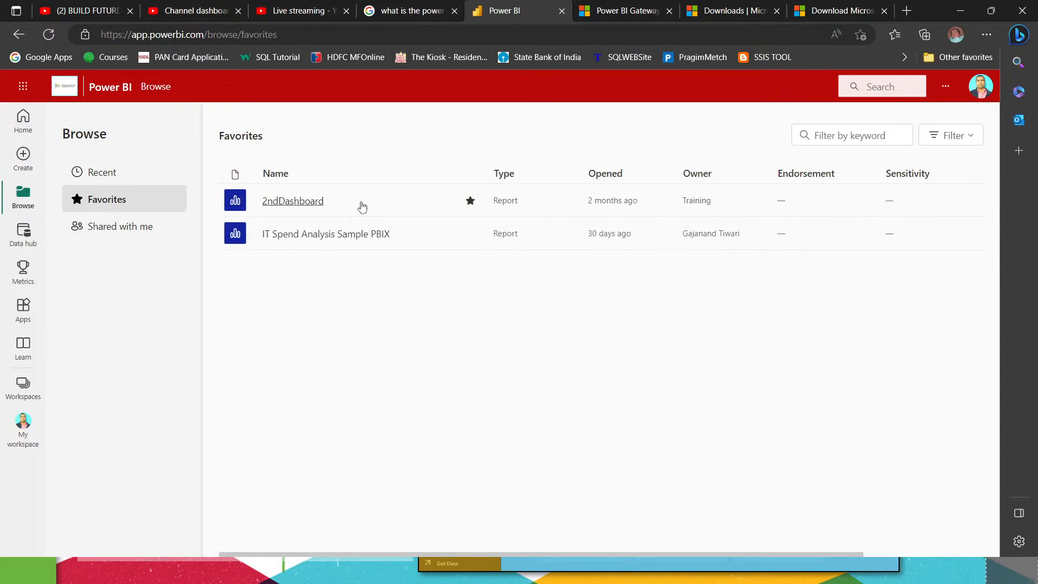
pyautogui.click(127, 229)
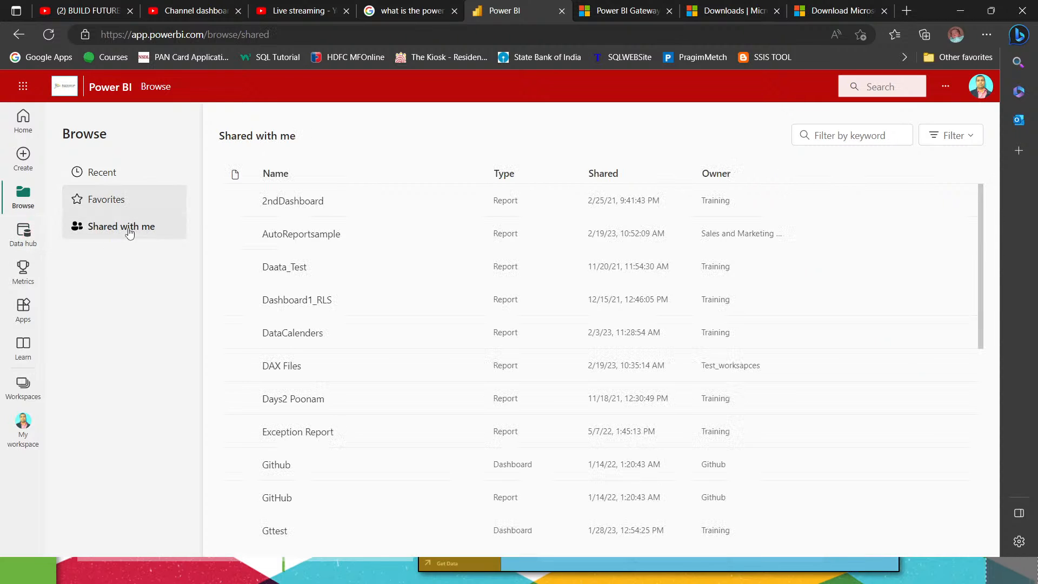
pyautogui.click(470, 234)
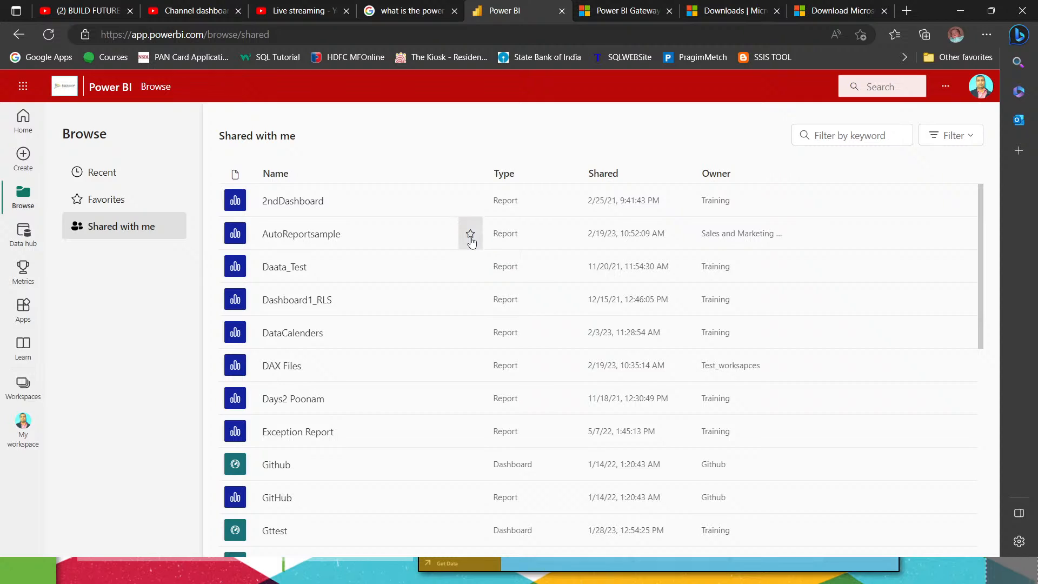
pyautogui.click(111, 200)
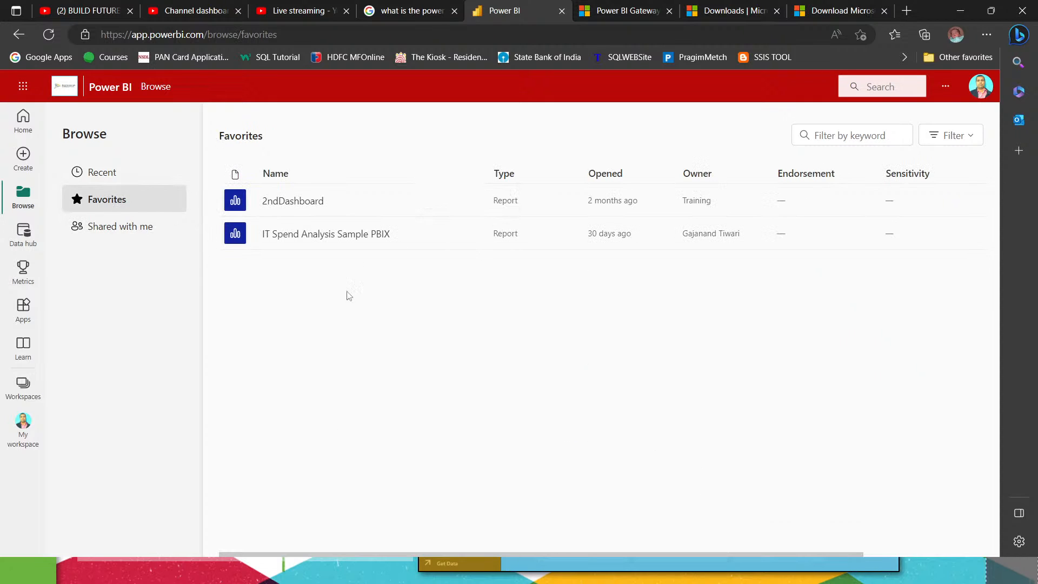
pyautogui.click(110, 179)
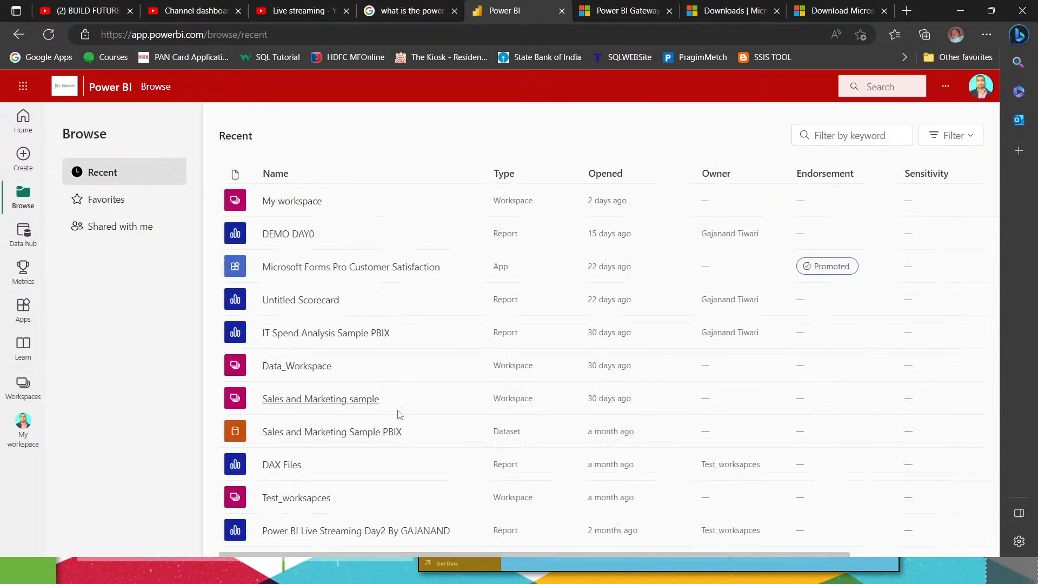
pyautogui.scroll(-5, 399, 436)
pyautogui.scroll(5, 400, 443)
pyautogui.scroll(1, 400, 443)
# Step: Open the Power BI Release Plan workspace and acknowledge the 60-day free trial notice
pyautogui.click(23, 385)
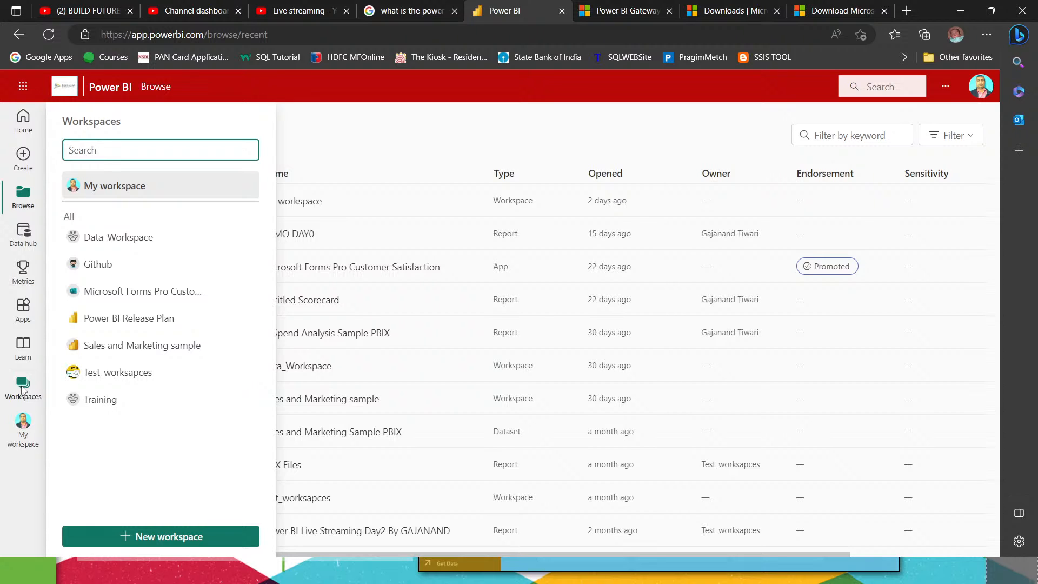
pyautogui.click(122, 319)
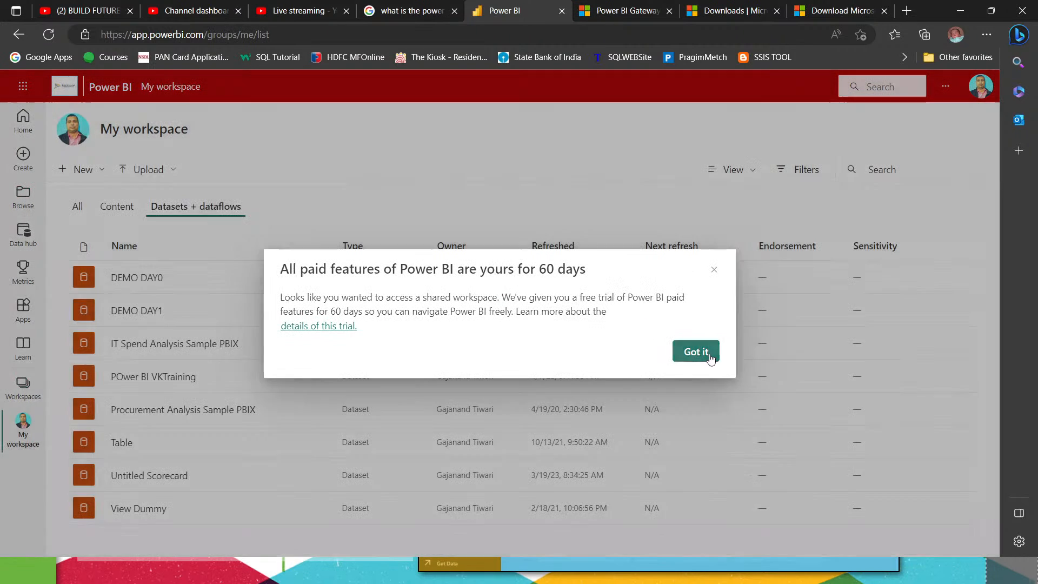
pyautogui.click(696, 352)
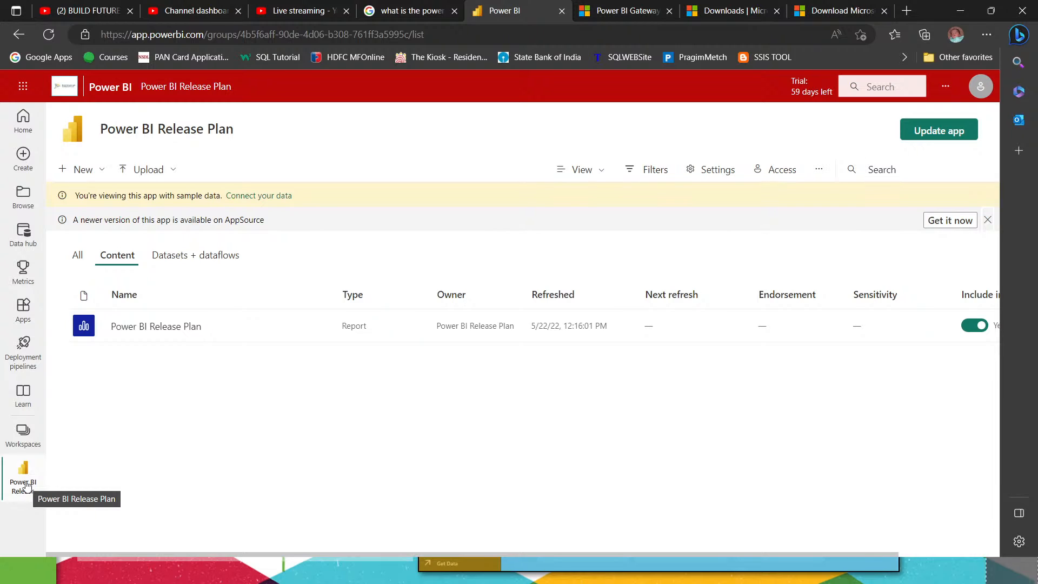
# Step: Open the Power BI Release Plan report, examine its monthly feature list and view the link sharing options
pyautogui.click(149, 336)
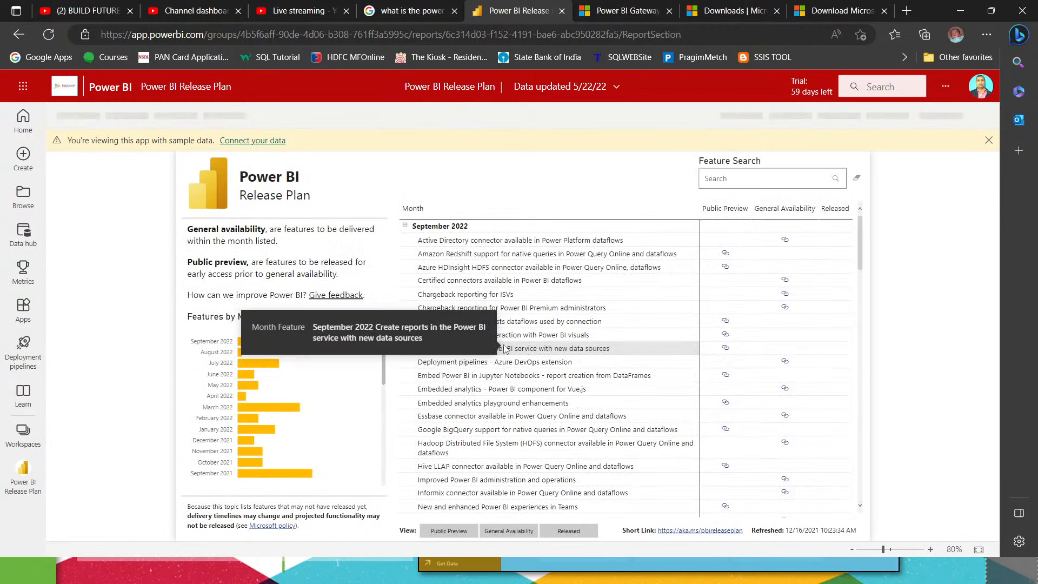
pyautogui.scroll(-15, 858, 385)
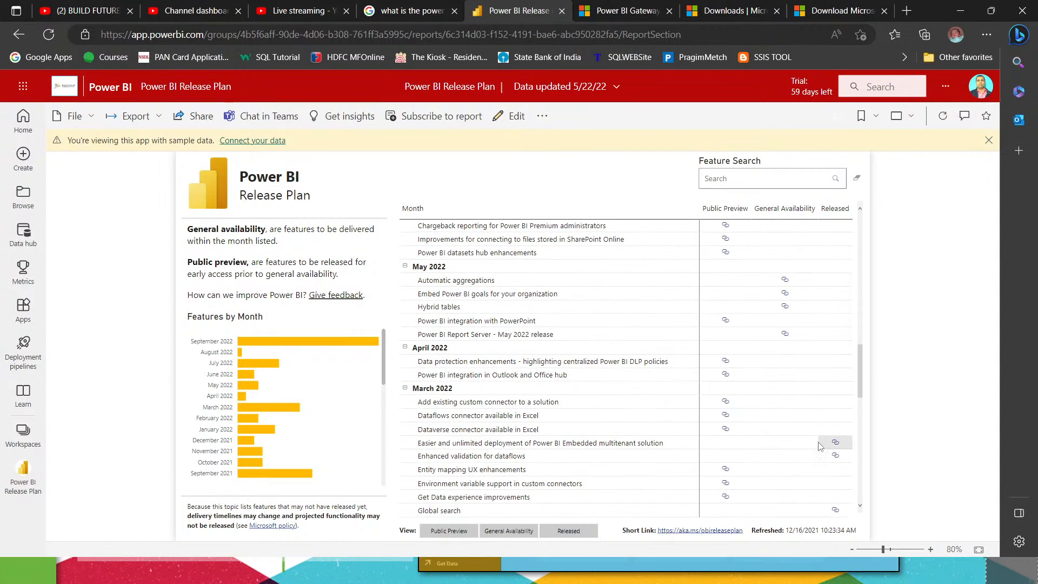
pyautogui.moveTo(820, 446)
pyautogui.click(183, 122)
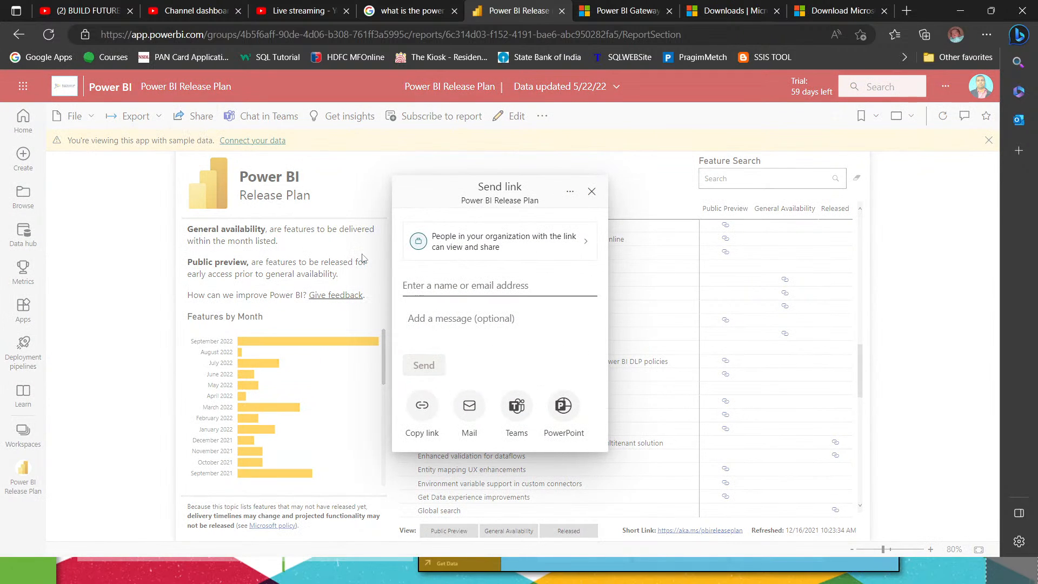
pyautogui.click(592, 192)
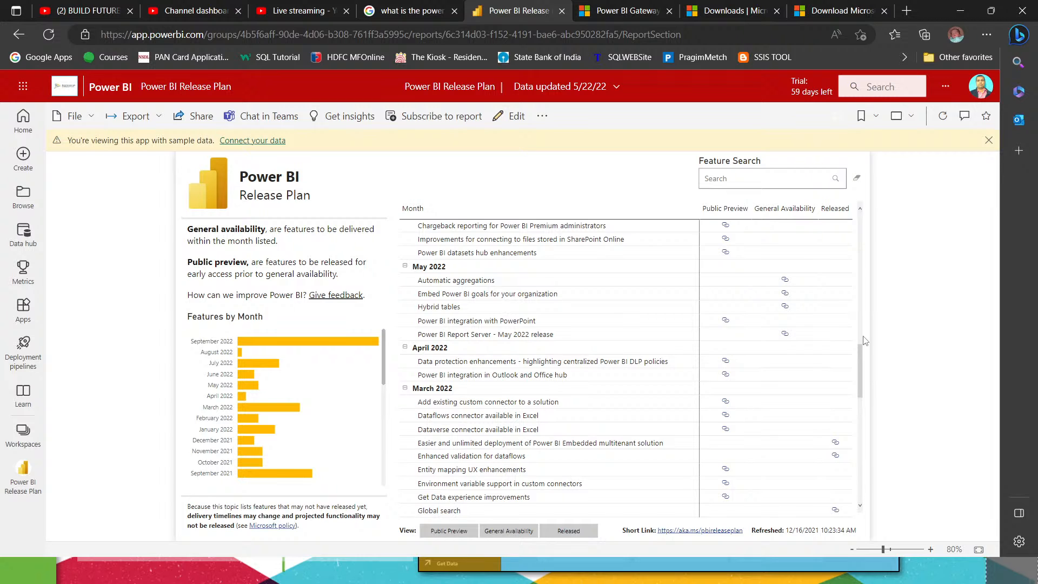
# Step: Switch to Power BI Desktop to view the Day1 report page, and return to the Windows desktop
pyautogui.click(960, 11)
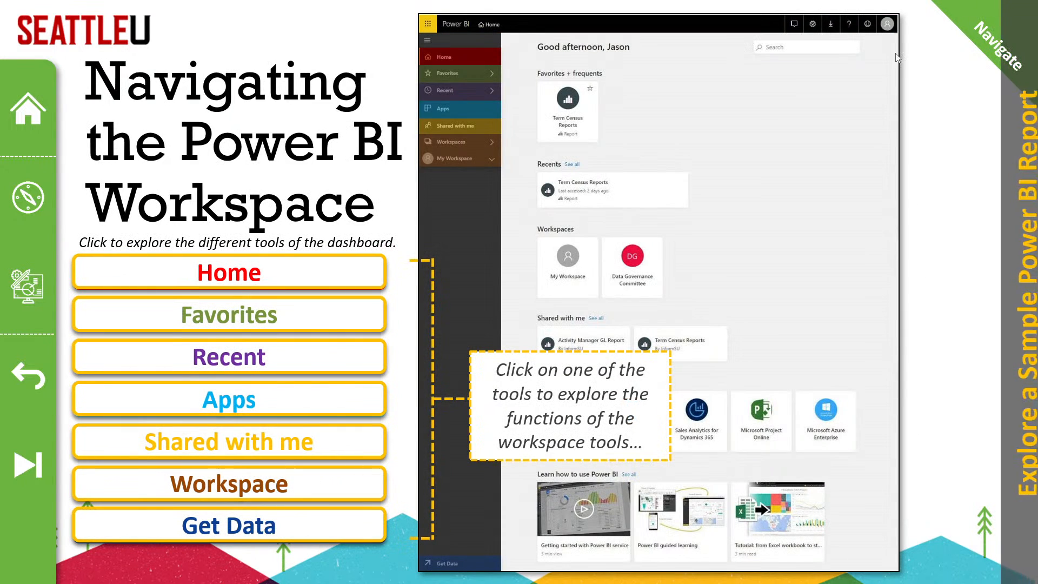
pyautogui.press('super+d')
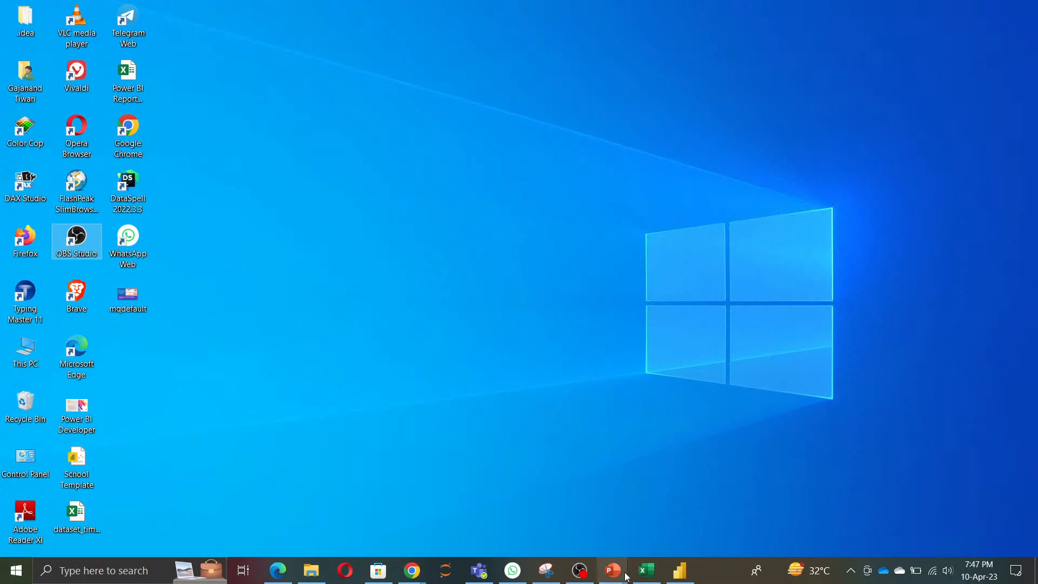
pyautogui.click(679, 576)
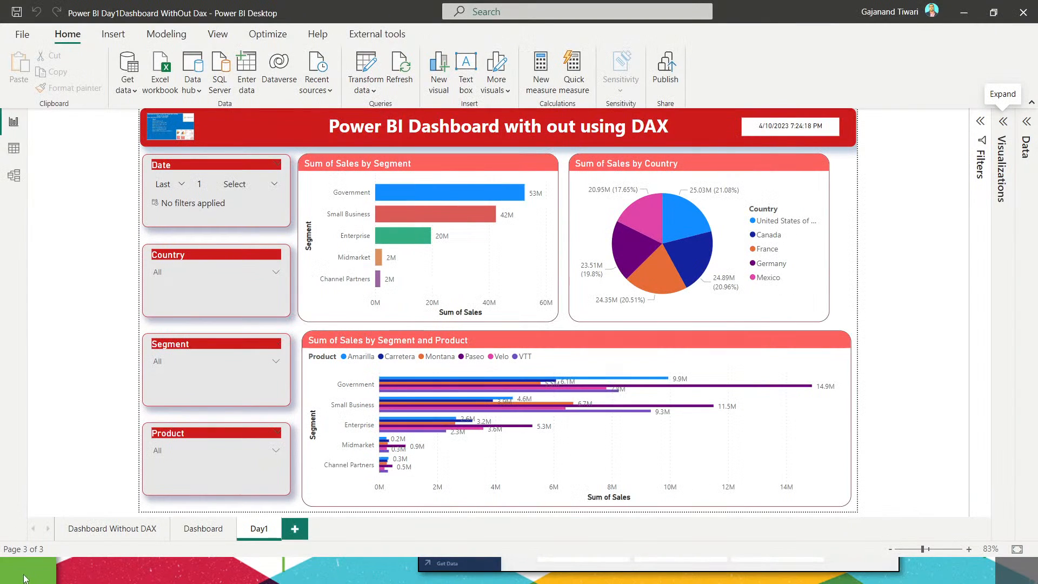
pyautogui.press('super+d')
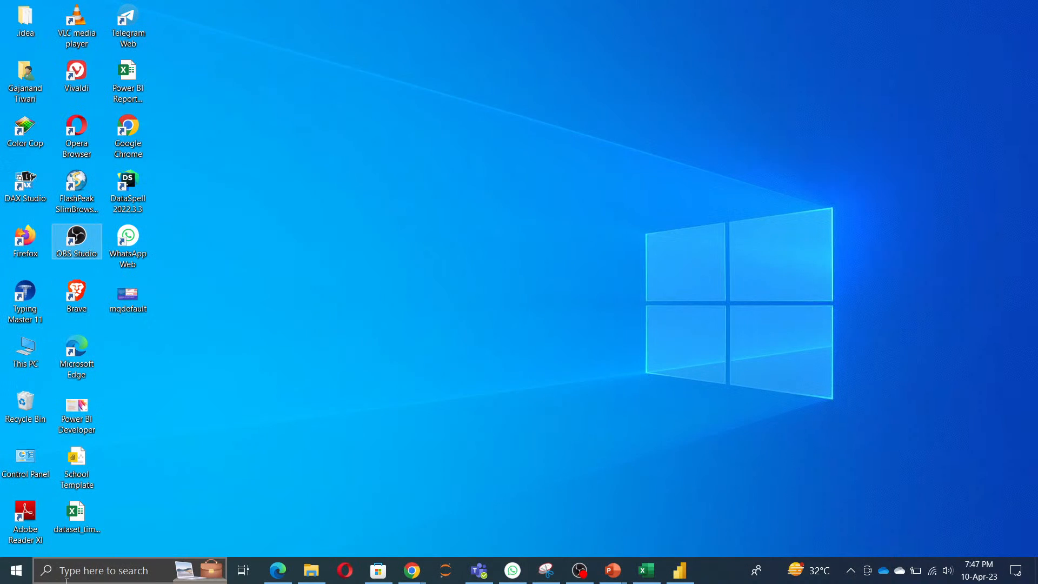
# Step: Launch Power BI Report Builder from a Windows search for report and dismiss its Getting Started dialog
pyautogui.click(66, 580)
pyautogui.write('report')
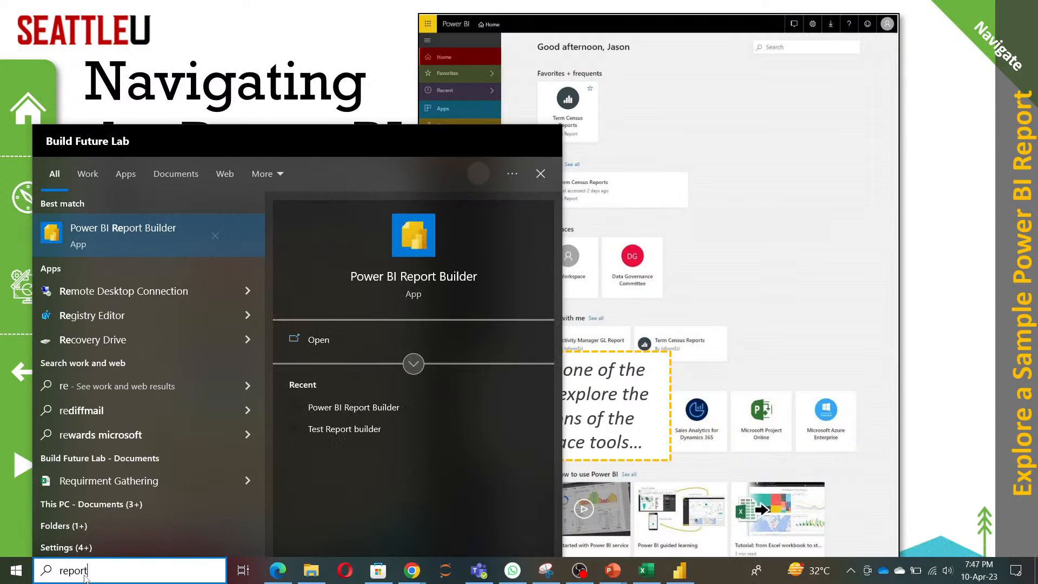
pyautogui.click(323, 336)
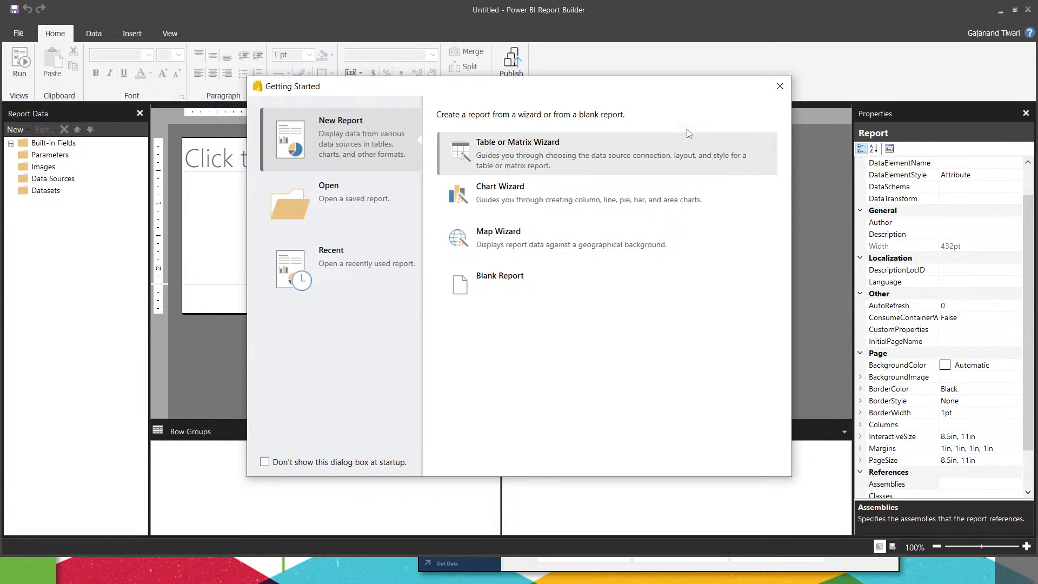
pyautogui.click(780, 86)
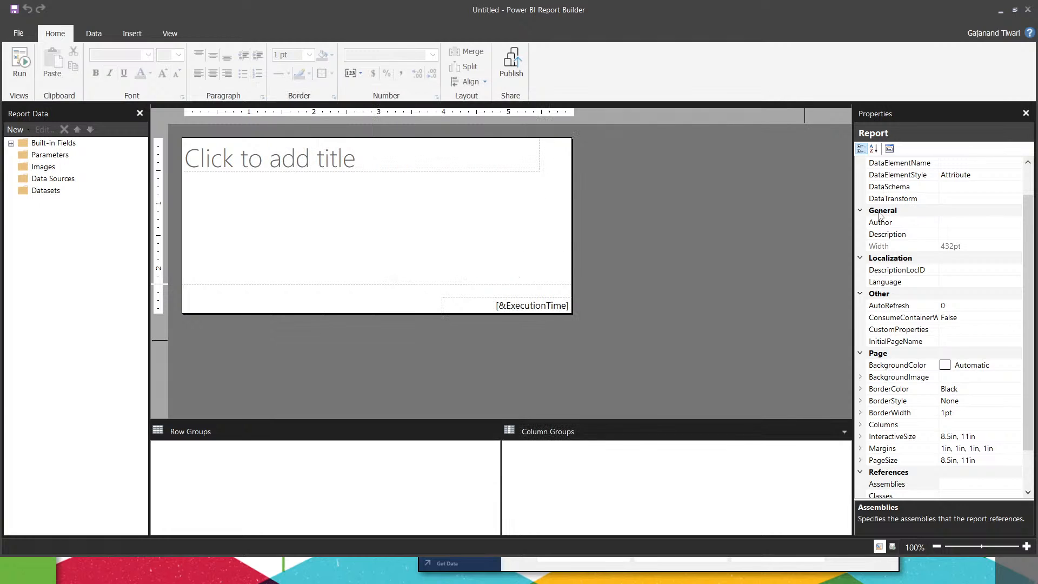
# Step: Try to add a Power BI dataset connection to the data sources of the untitled report in Report Builder
pyautogui.rightClick(67, 180)
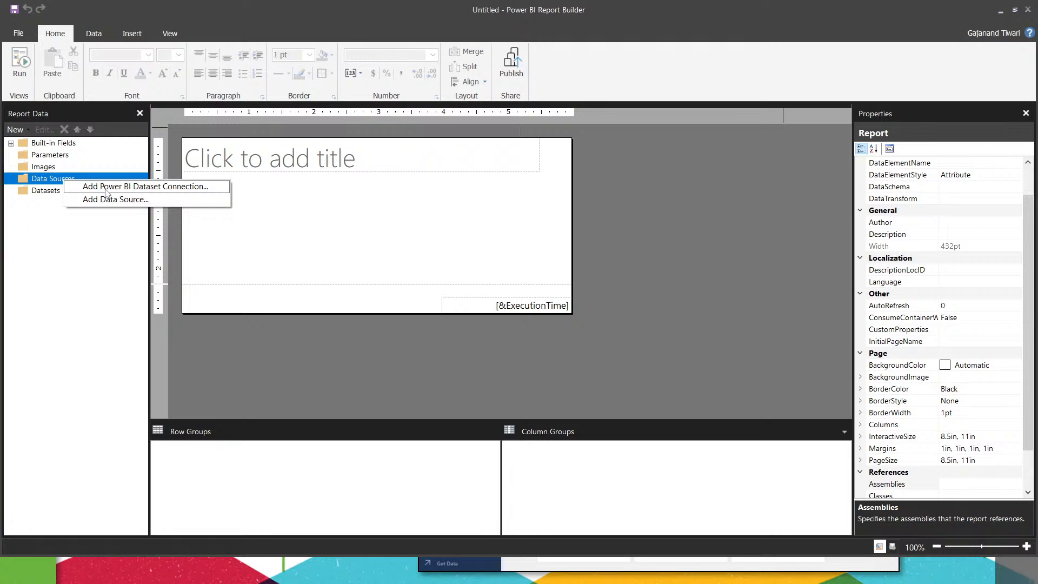
pyautogui.press('Escape')
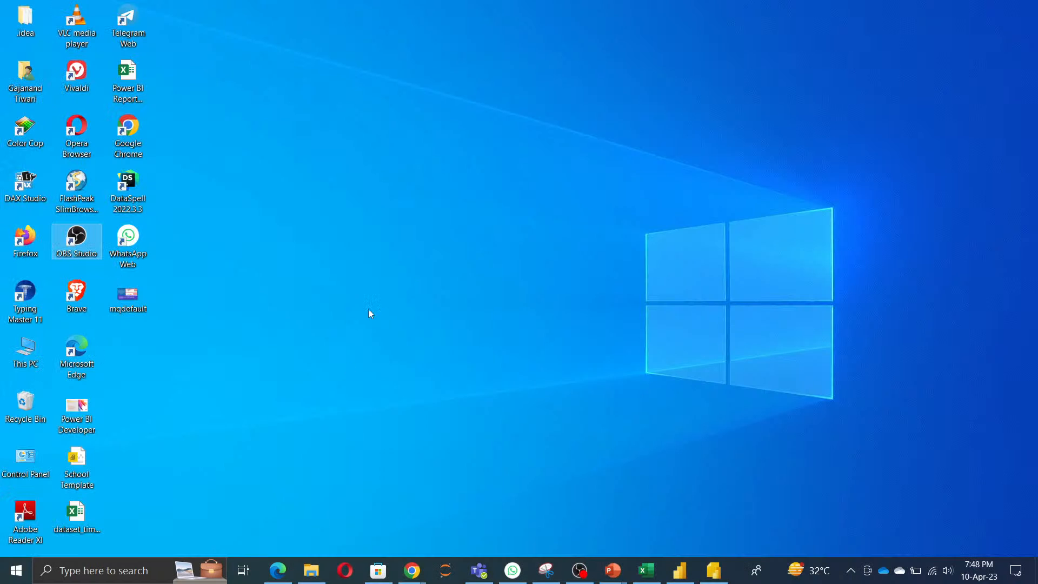
pyautogui.click(286, 568)
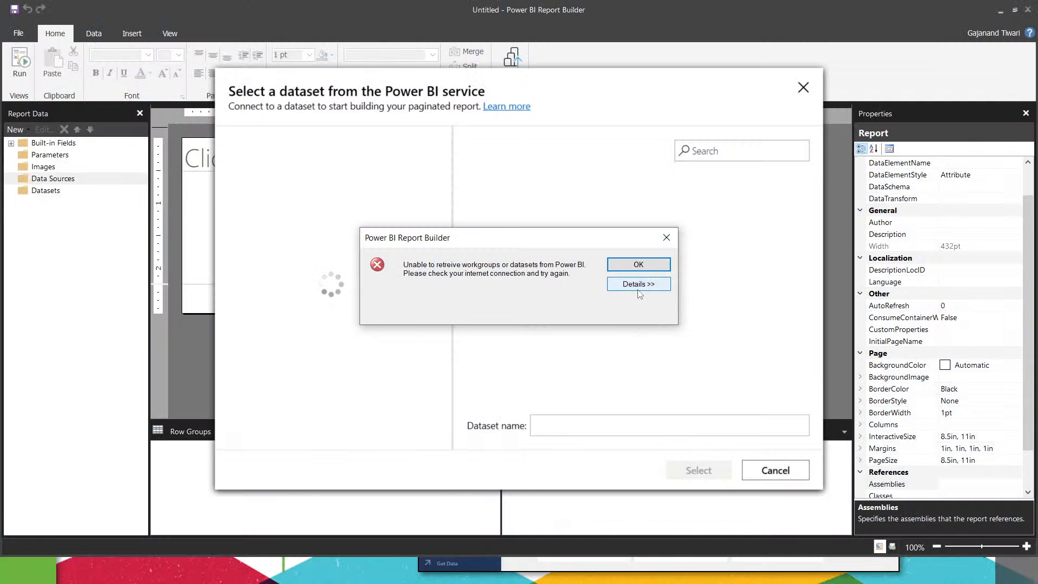
pyautogui.click(639, 284)
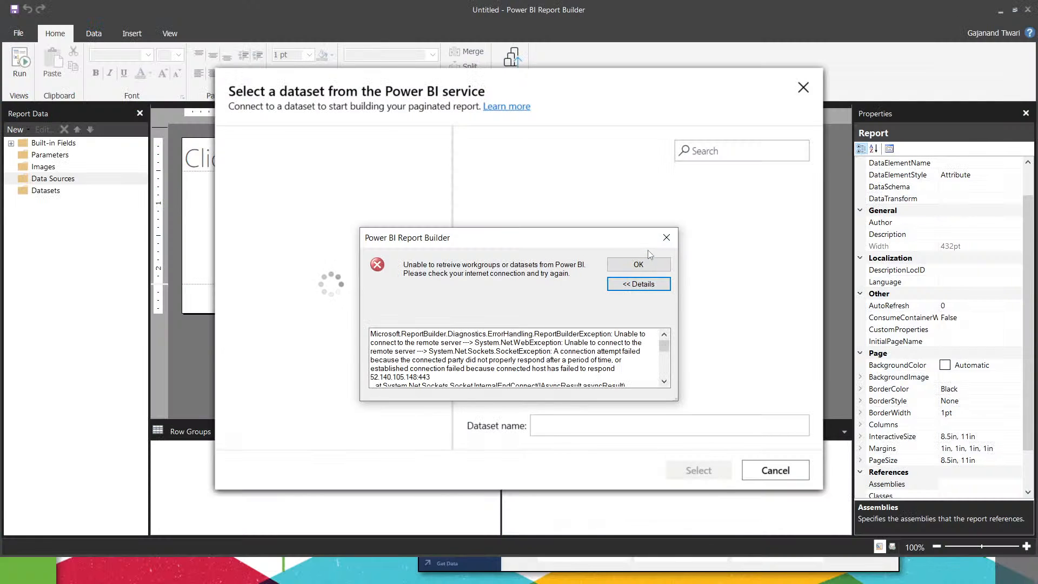
pyautogui.click(640, 265)
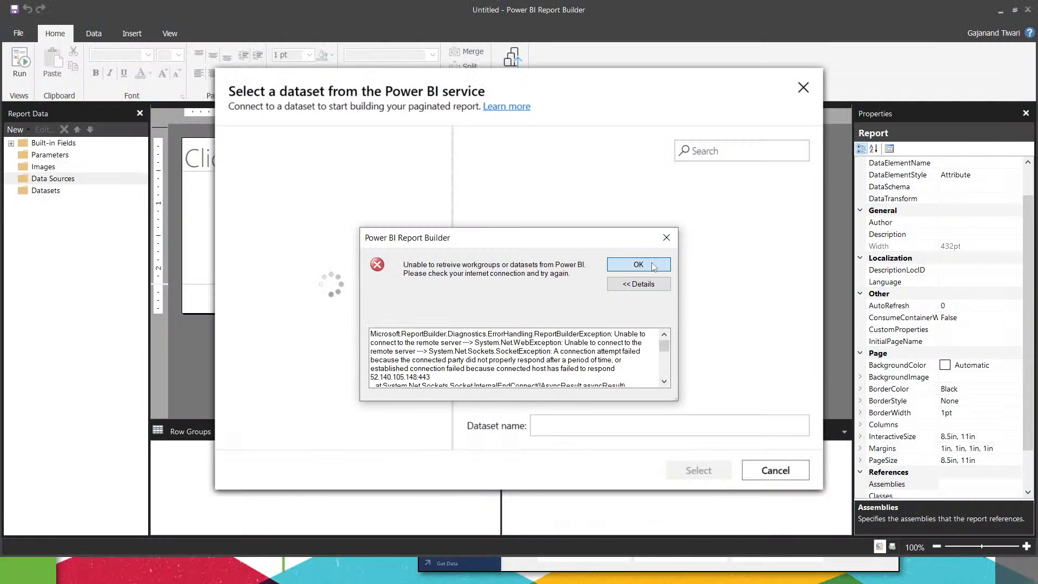
pyautogui.click(804, 88)
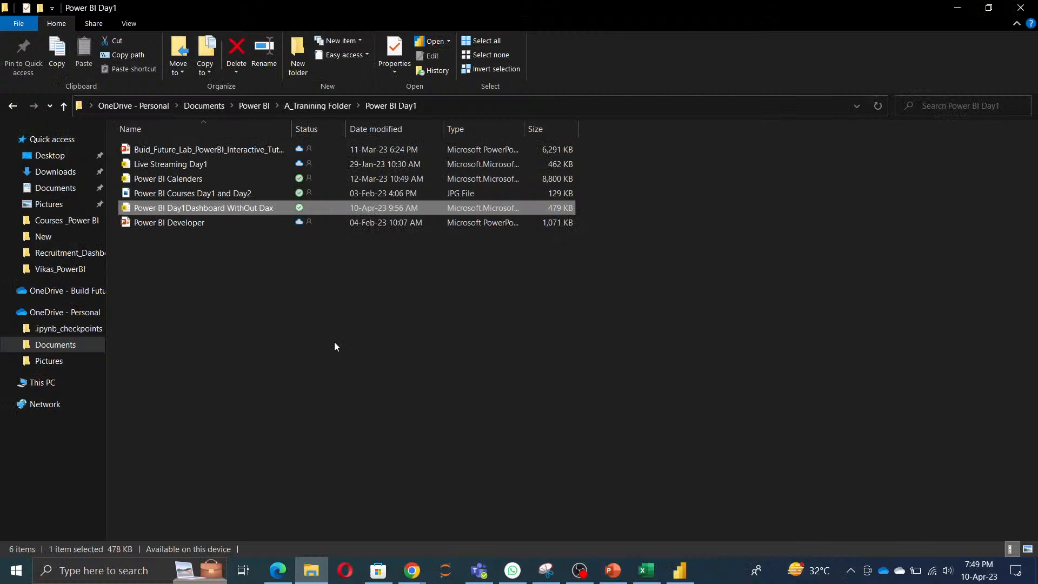
# Step: From OneDrive's POWER BI Reports folder in File Explorer, open SF0250_PL Polkomtel RAN Tracker Report.rdl, stored in the 2338 SF0250 subfolder, in Report Builder
pyautogui.click(8, 291)
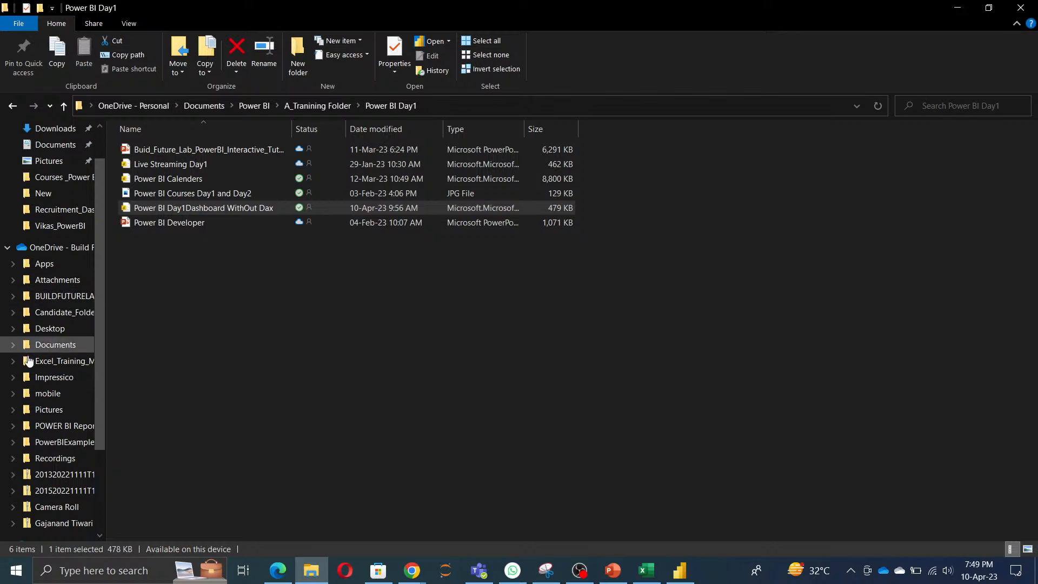
pyautogui.click(54, 425)
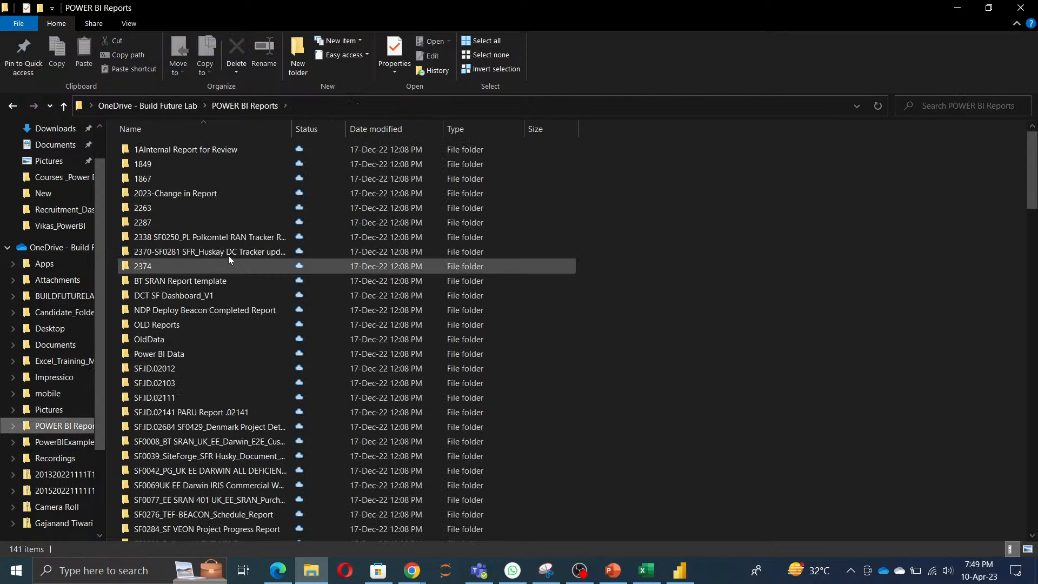
pyautogui.doubleClick(183, 252)
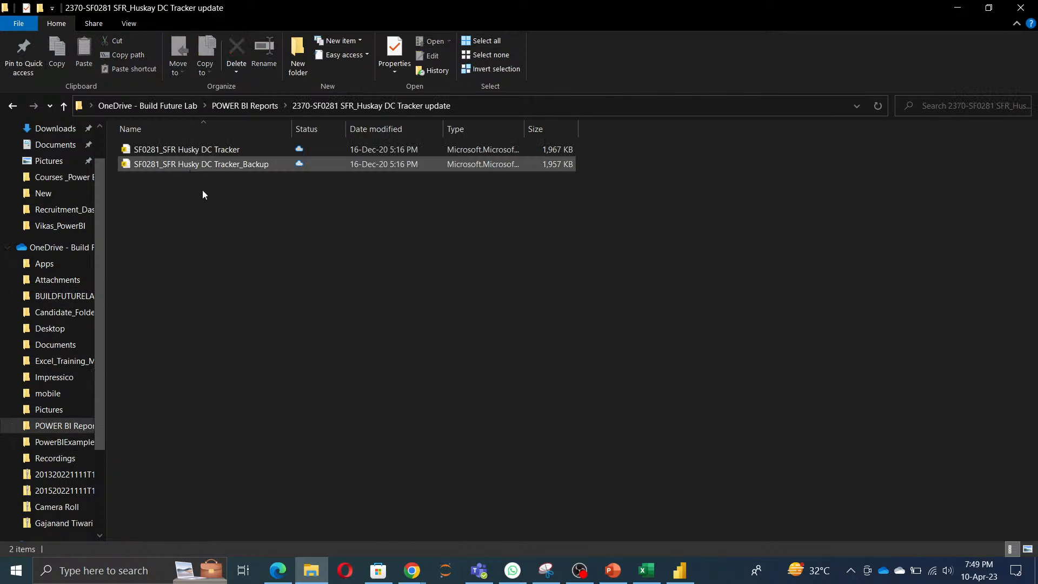
pyautogui.hotkey('alt', 'Left')
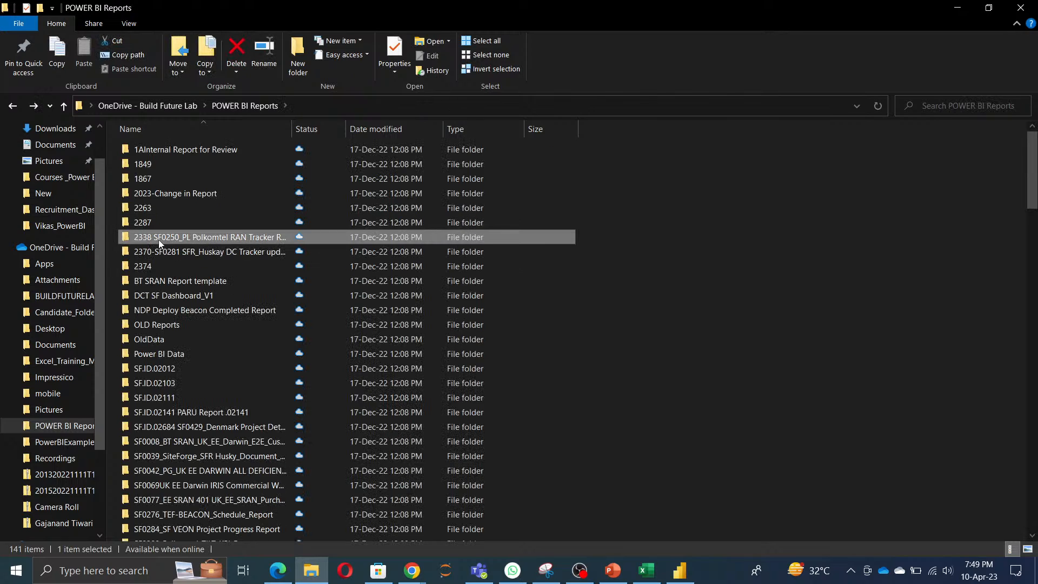
pyautogui.doubleClick(157, 239)
pyautogui.click(161, 223)
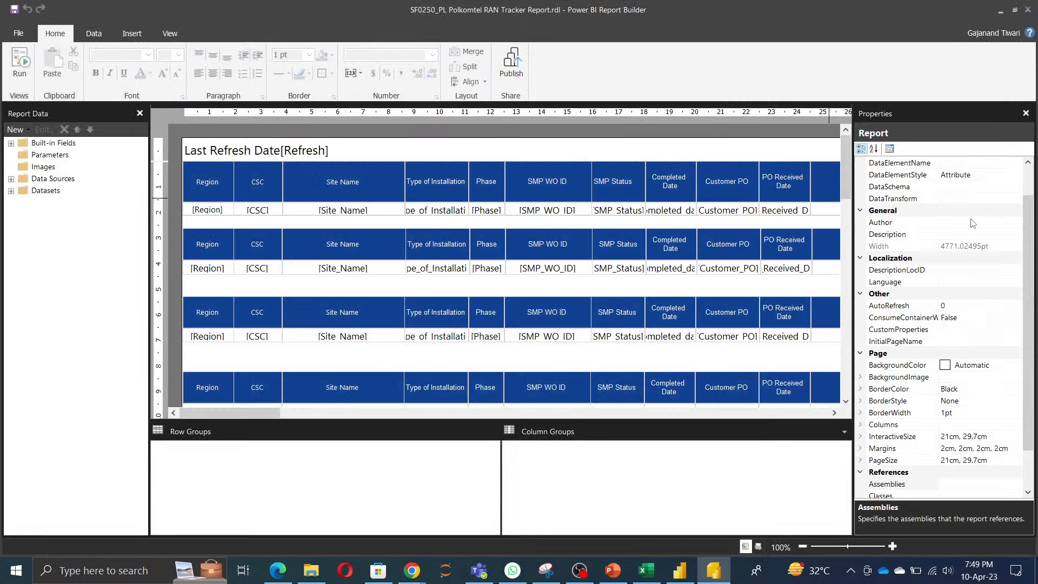
# Step: Look over the table layout of the RAN Tracker report and return to the Windows desktop
pyautogui.moveTo(847, 177); pyautogui.dragTo(887, 167)
pyautogui.moveTo(216, 414); pyautogui.dragTo(168, 440)
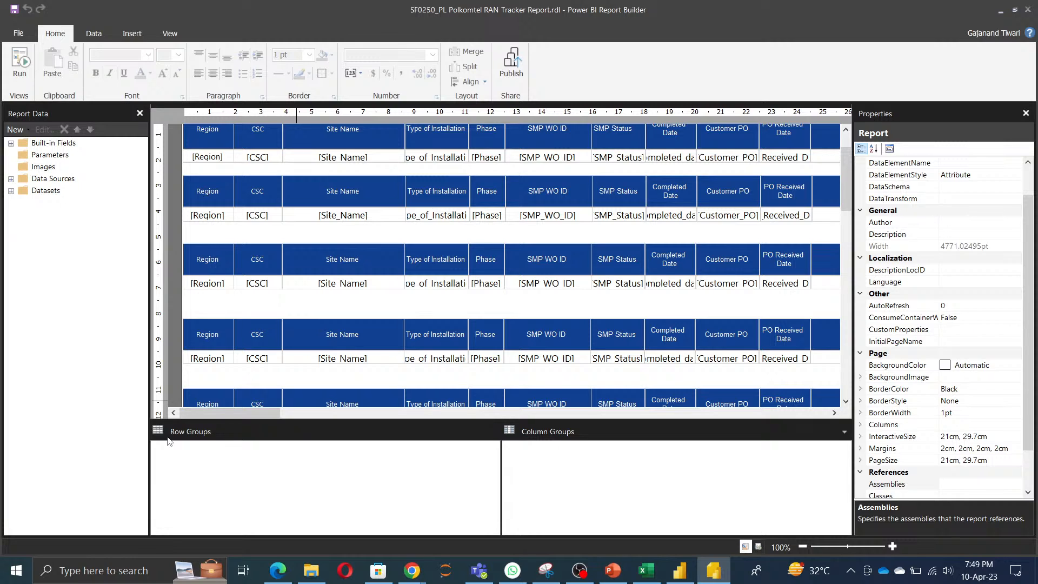
pyautogui.click(1004, 11)
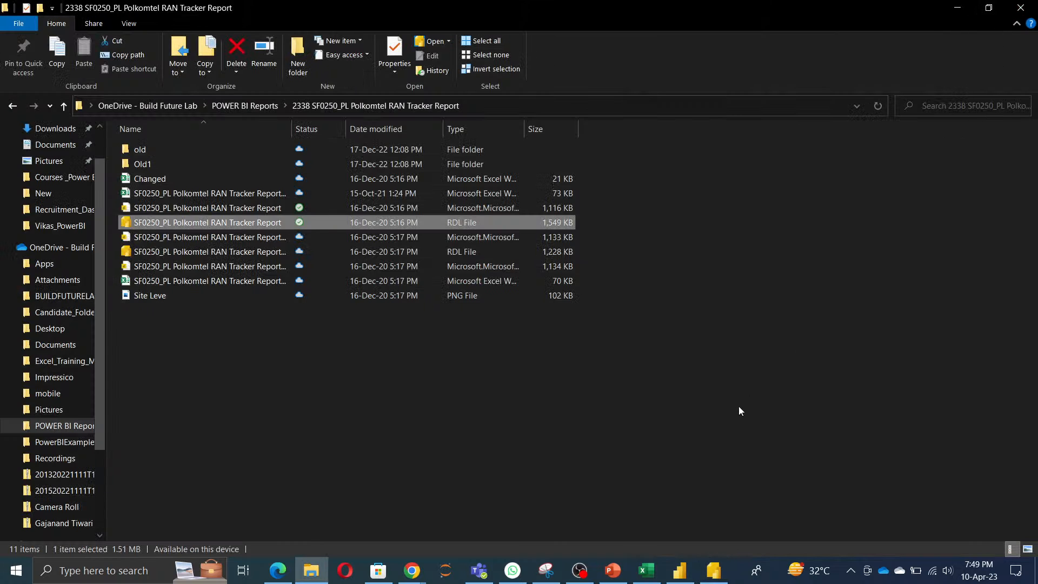
pyautogui.click(958, 8)
pyautogui.rightClick(484, 198)
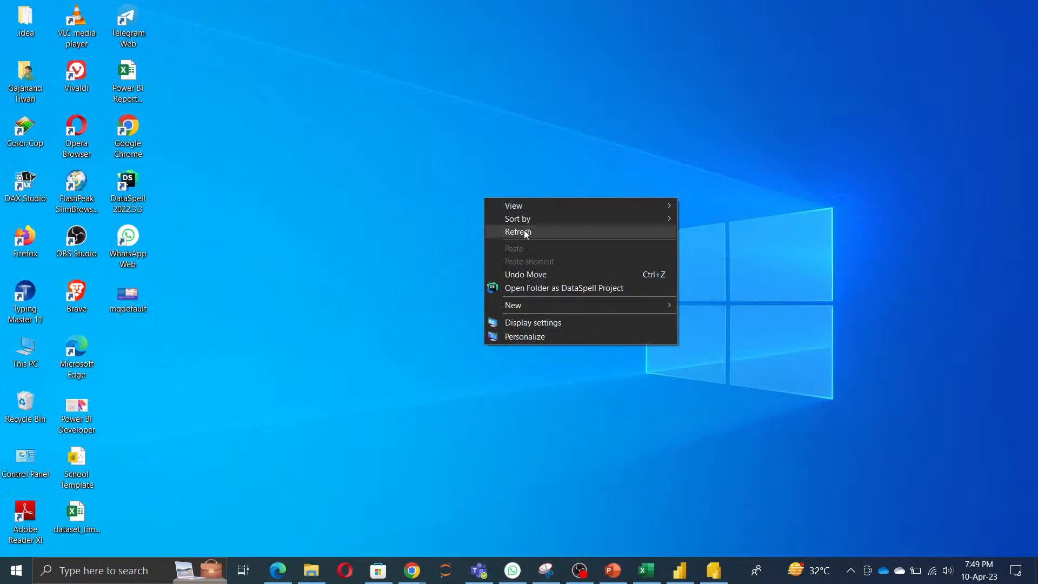
pyautogui.click(524, 229)
pyautogui.rightClick(461, 189)
pyautogui.click(512, 227)
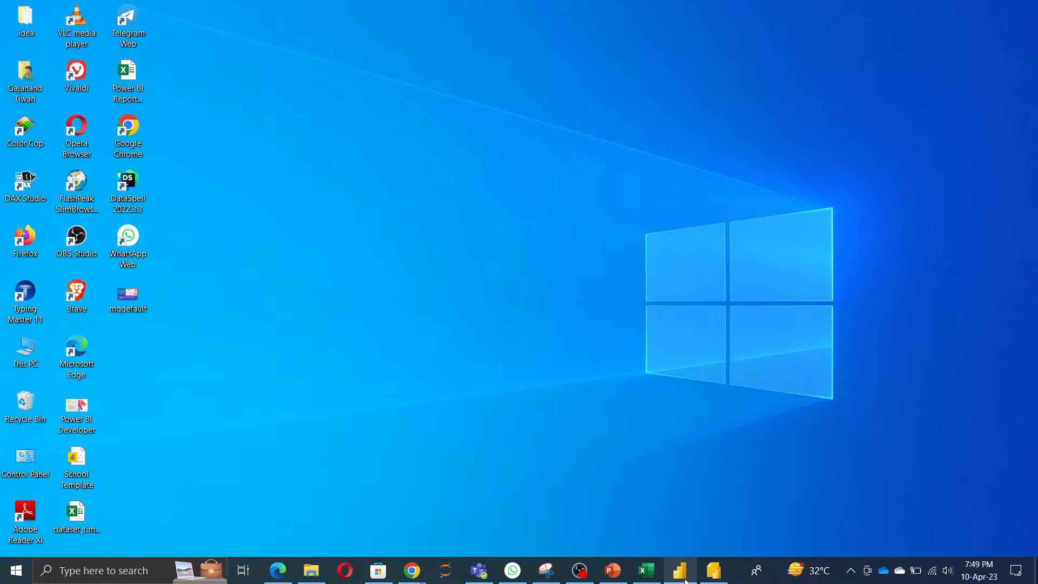
# Step: View the Day1 page in Power BI Desktop, and close the RAN Tracker report in Power BI Report Builder
pyautogui.click(684, 577)
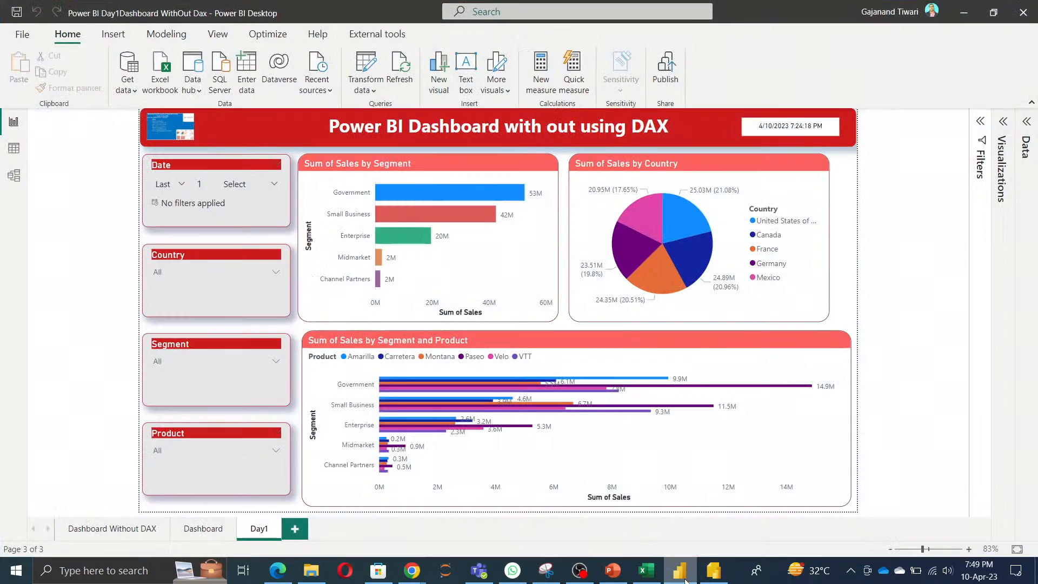
pyautogui.click(964, 12)
pyautogui.rightClick(589, 165)
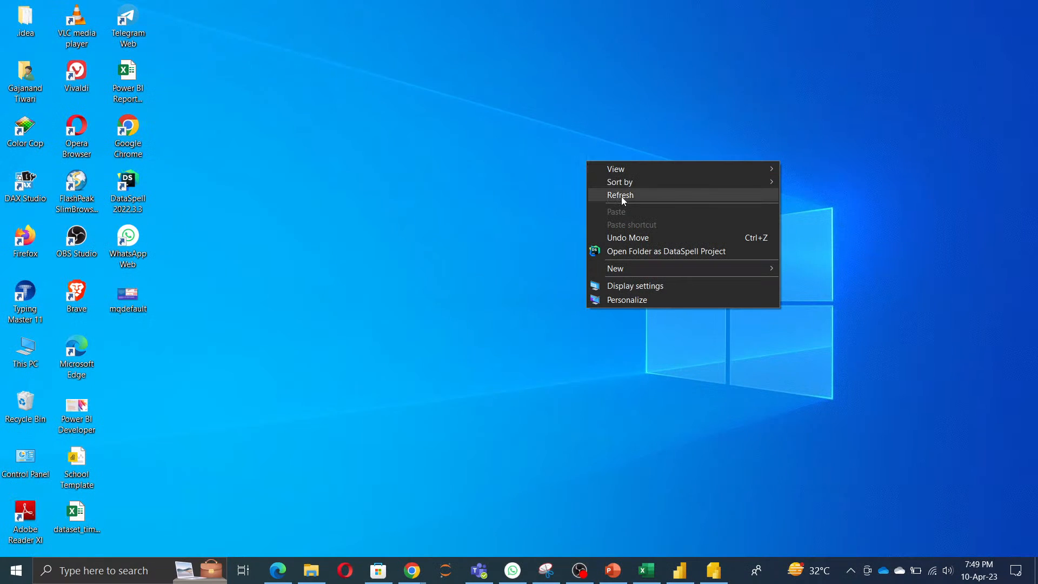
pyautogui.click(622, 195)
pyautogui.click(714, 571)
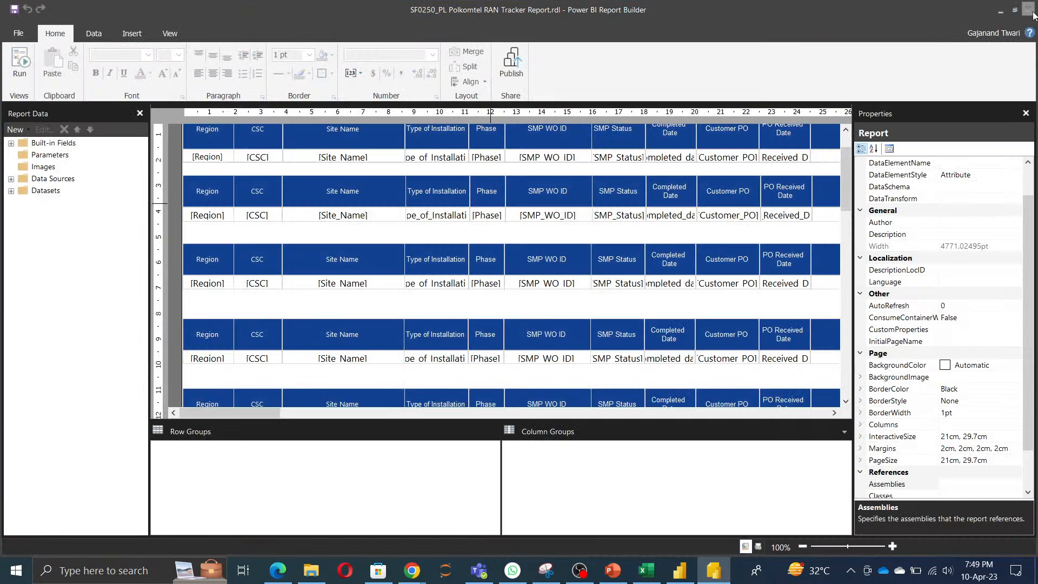
pyautogui.click(1031, 15)
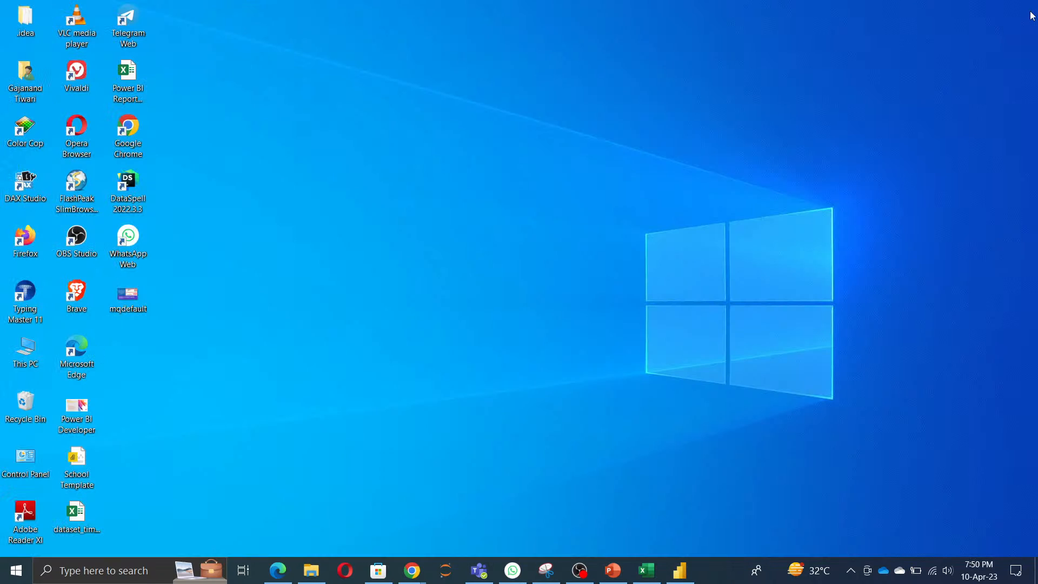
# Step: In File Explorer, open the current trainee's personal folder inside OneDrive's Candidate_Folders
pyautogui.click(312, 571)
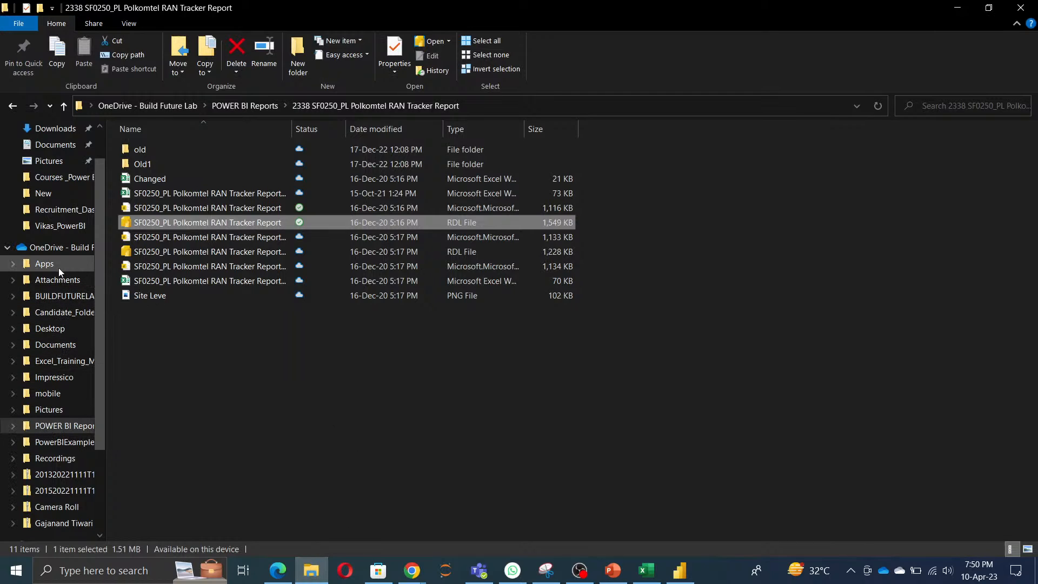
pyautogui.click(68, 314)
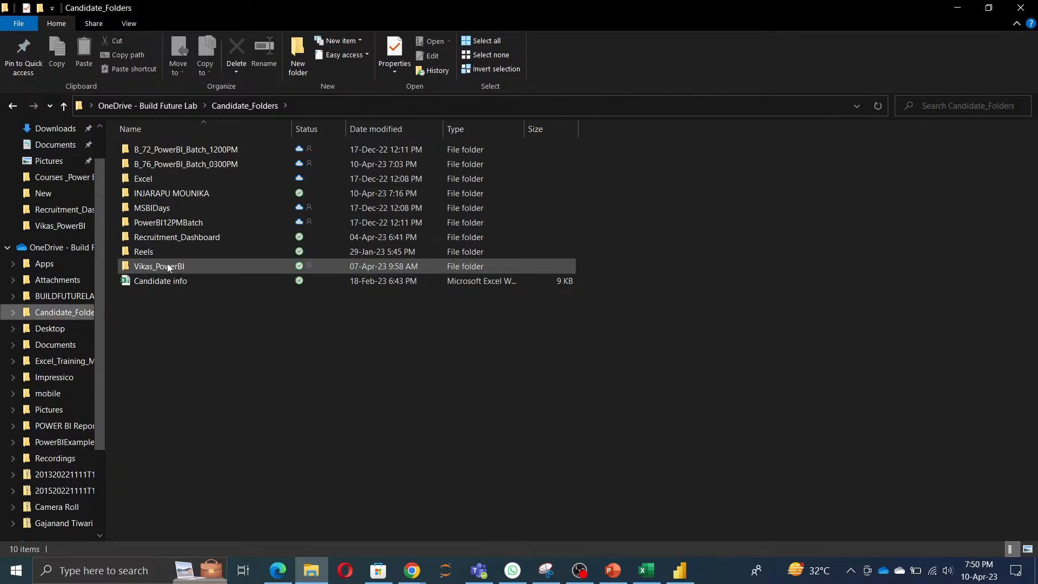
pyautogui.click(165, 197)
pyautogui.doubleClick(166, 197)
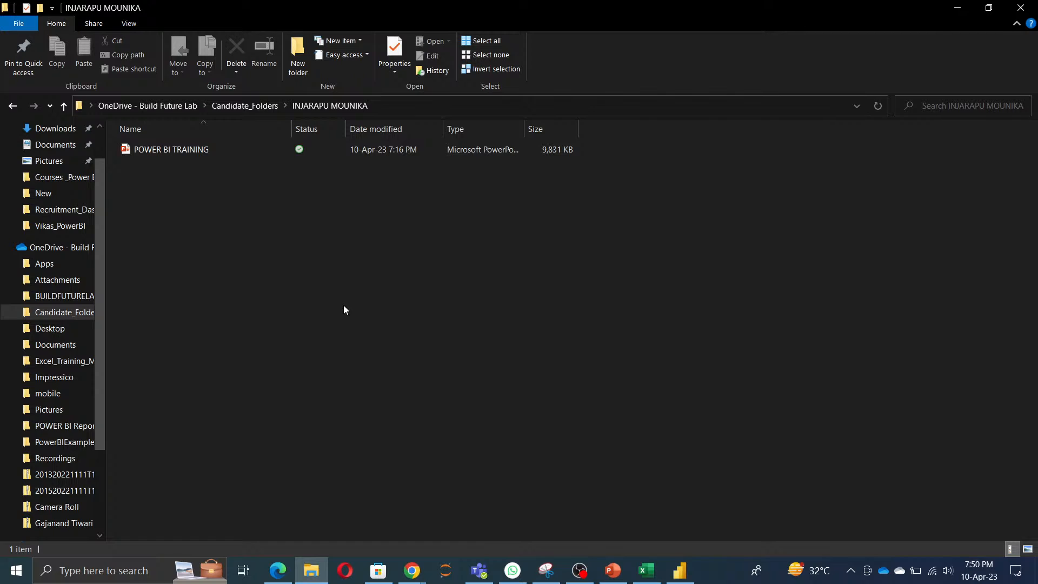
# Step: In Power BI Desktop, save a copy of Power BI Day1Dashboard WithOut Dax to the current trainee's folder in Candidate_Folders, and return to File Explorer
pyautogui.click(683, 572)
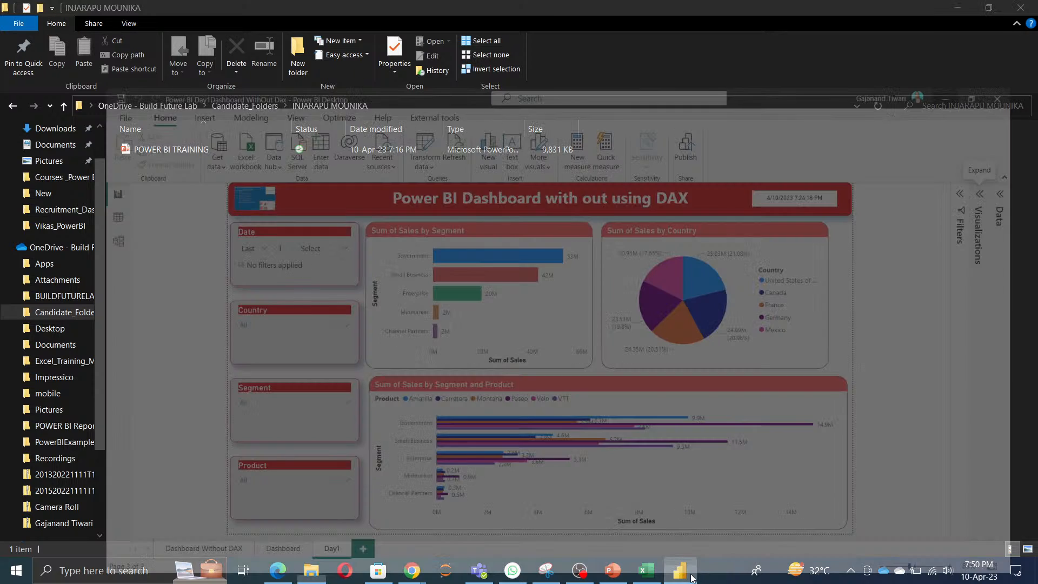
pyautogui.click(32, 34)
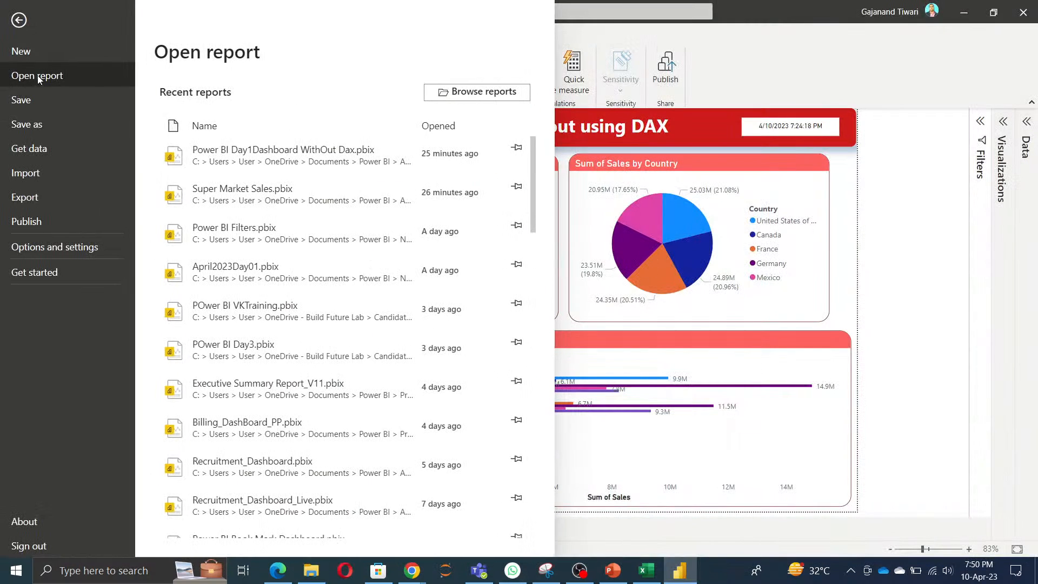
pyautogui.click(51, 134)
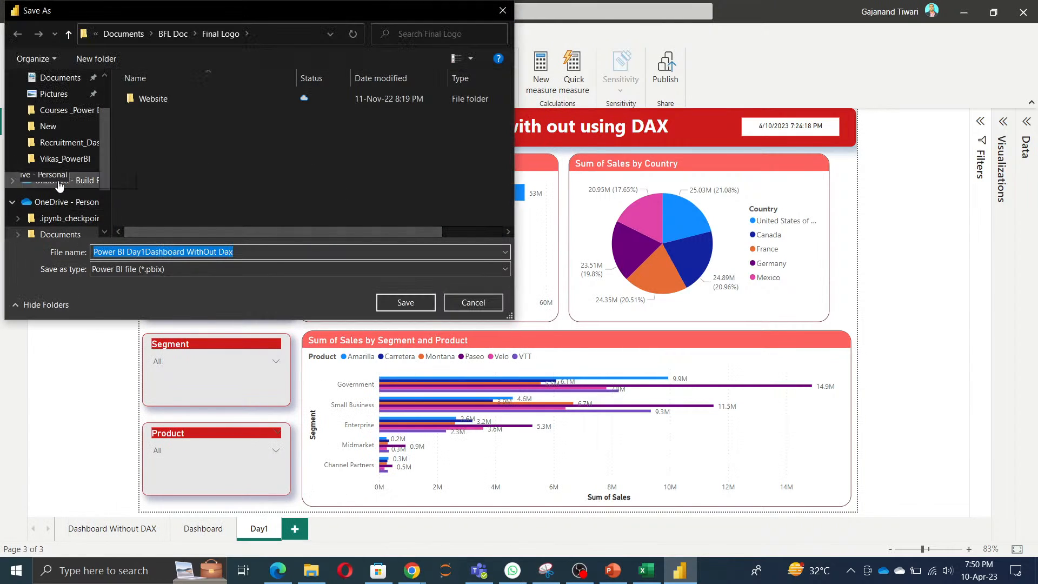
pyautogui.scroll(2, 68, 161)
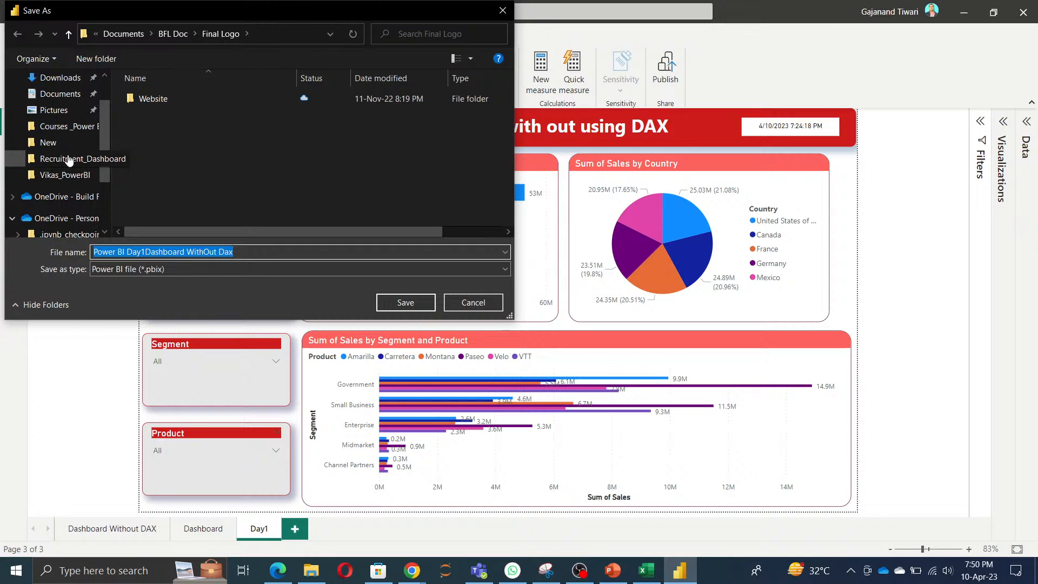
pyautogui.scroll(-2, 67, 155)
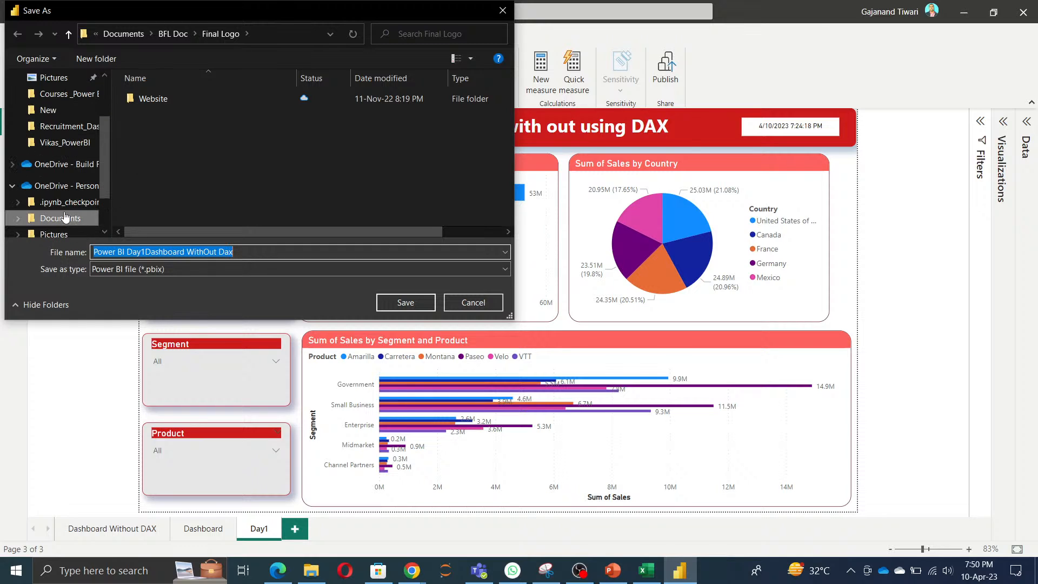
pyautogui.click(12, 165)
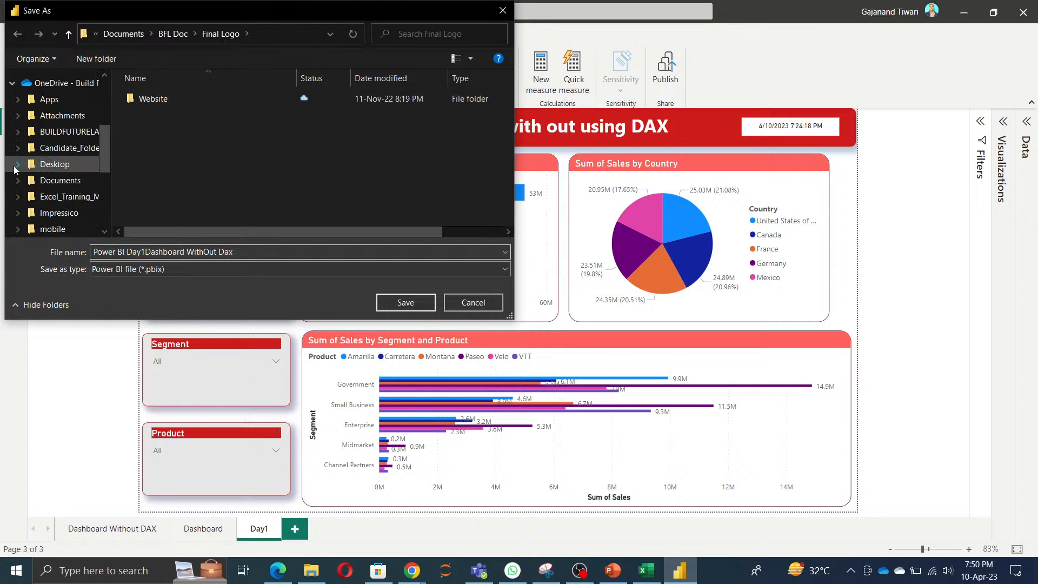
pyautogui.click(65, 149)
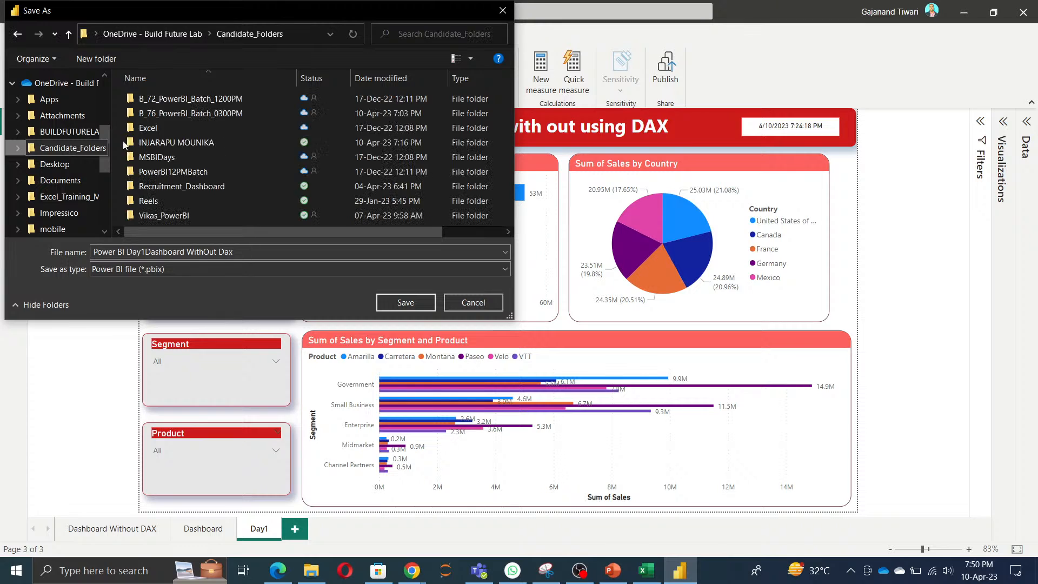
pyautogui.doubleClick(172, 143)
pyautogui.click(408, 304)
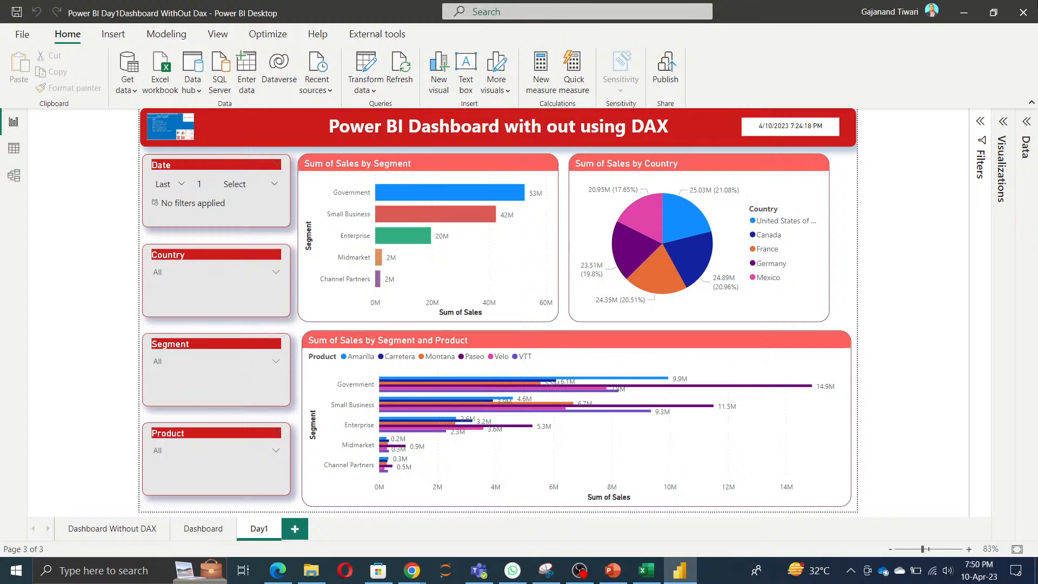
pyautogui.click(962, 13)
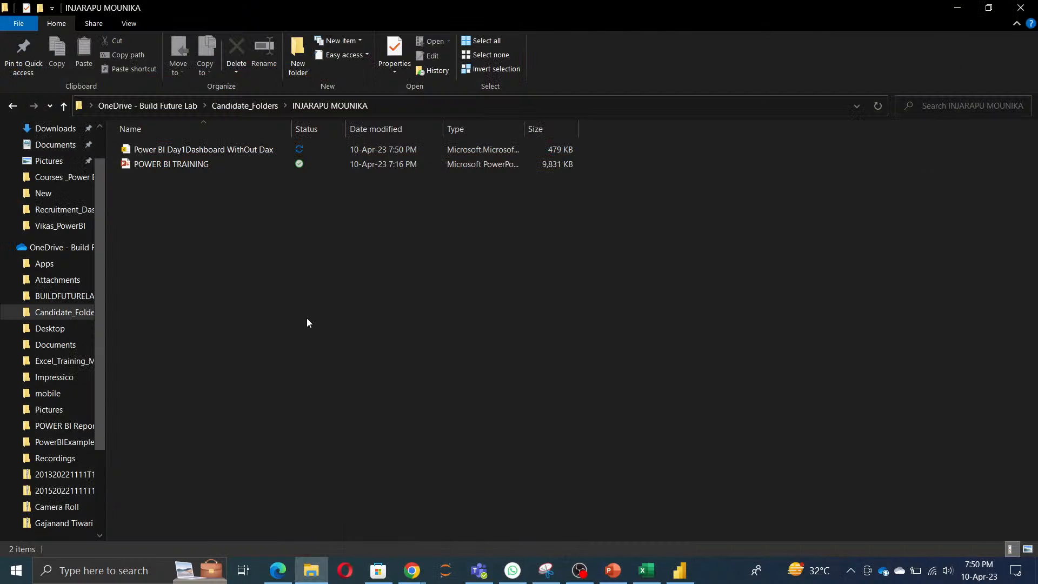
# Step: Copy the Power BI LInks text file from another trainee's PowerBI folder in Candidate_Folders into the current trainee's folder
pyautogui.click(52, 312)
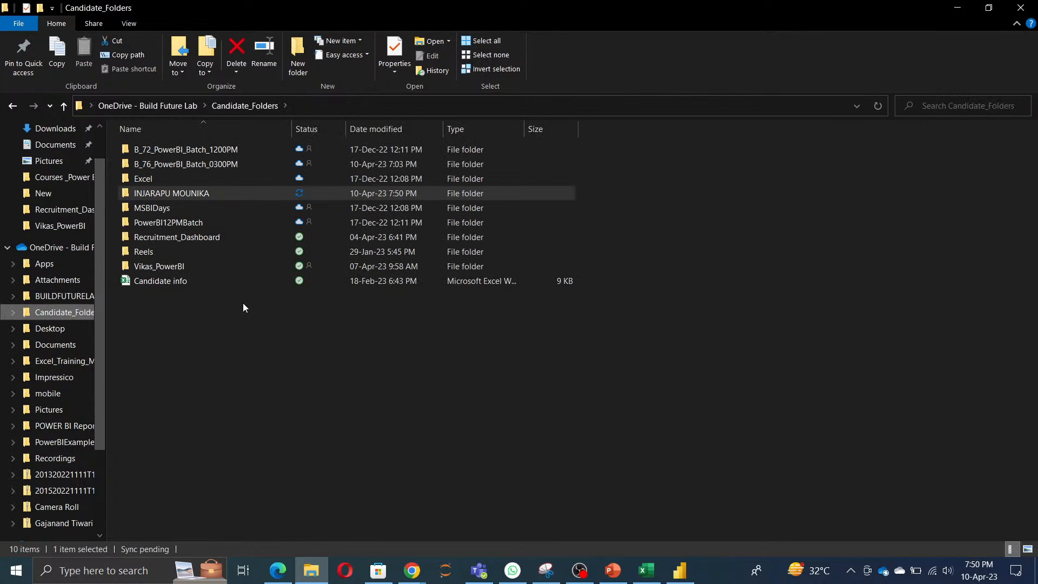
pyautogui.doubleClick(159, 268)
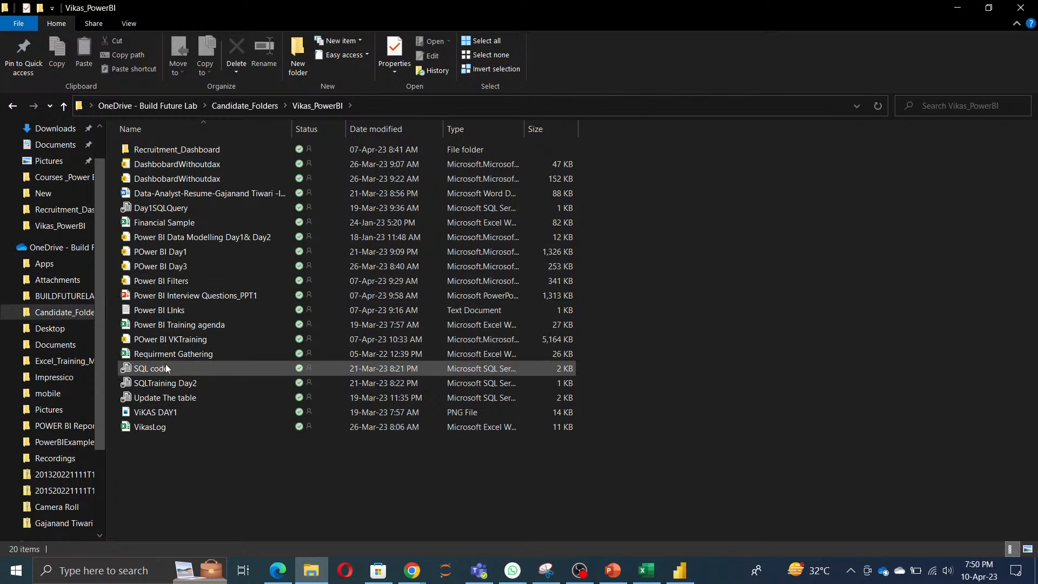
pyautogui.click(153, 314)
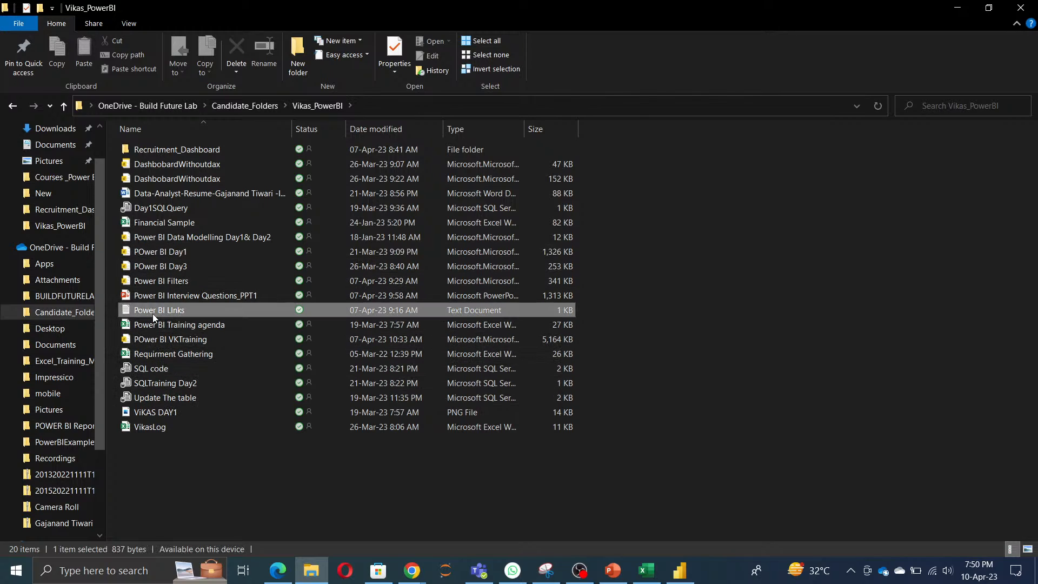
pyautogui.click(841, 365)
pyautogui.hotkey('alt', 'Up')
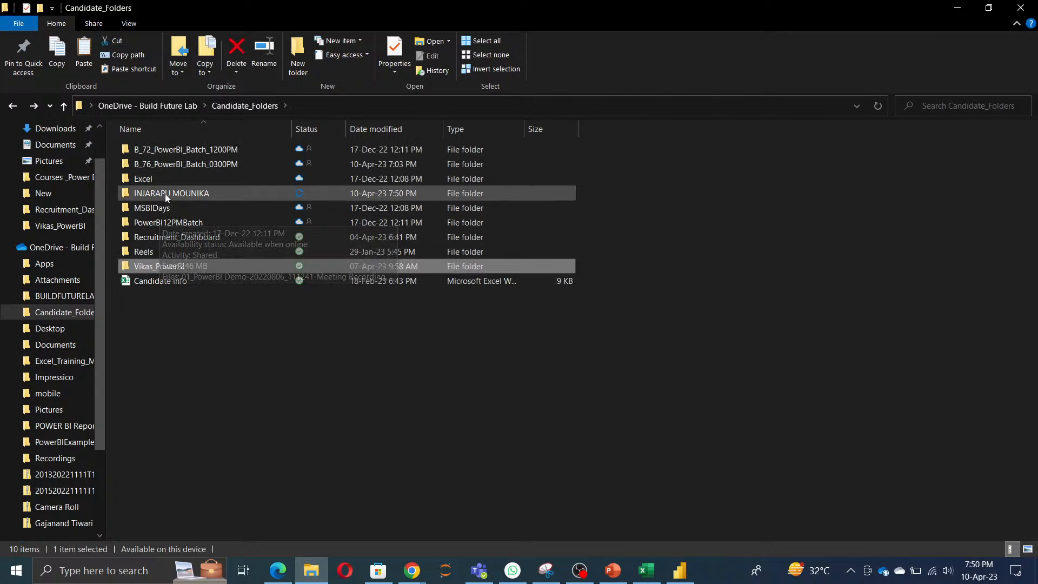
pyautogui.hotkey('ctrl', 'v')
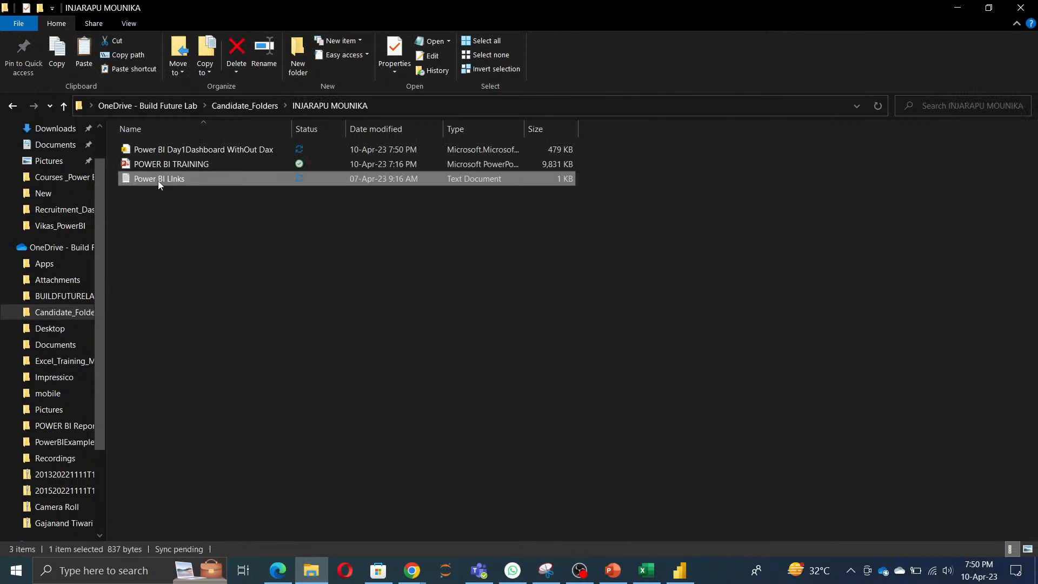
pyautogui.doubleClick(154, 179)
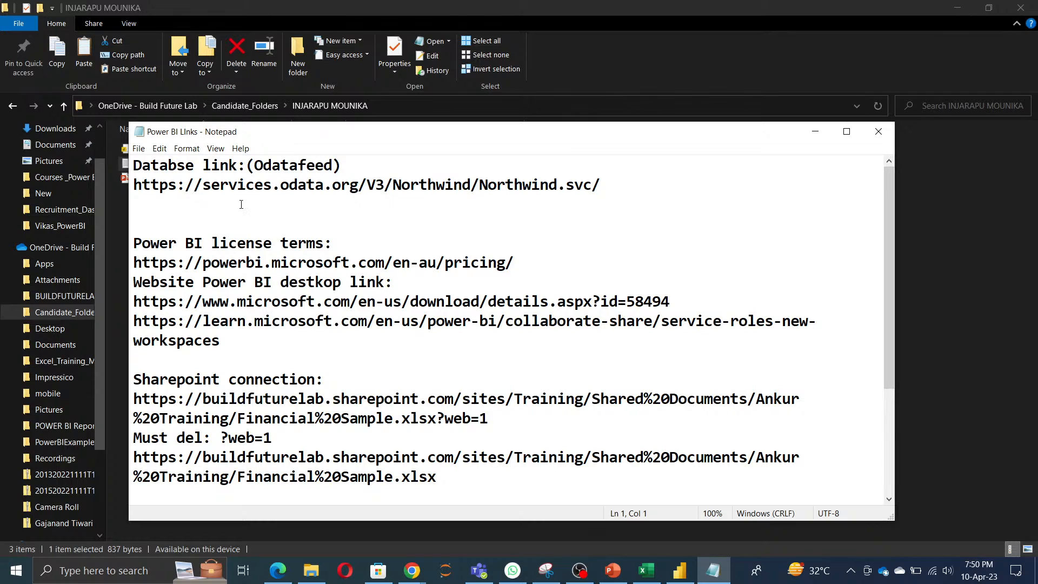
pyautogui.moveTo(136, 184); pyautogui.dragTo(615, 182)
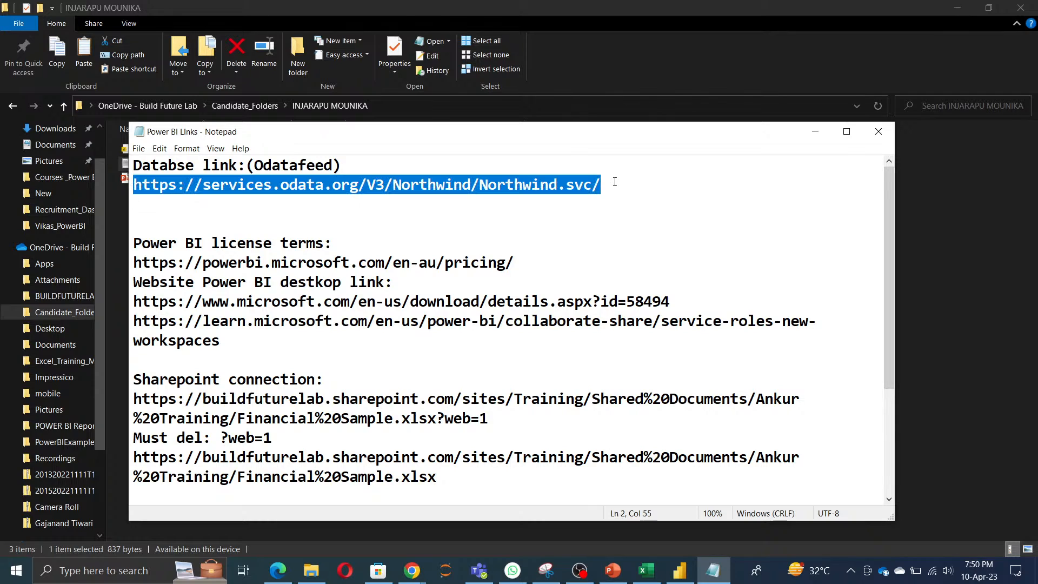
pyautogui.hotkey('ctrl', 'c')
pyautogui.click(920, 161)
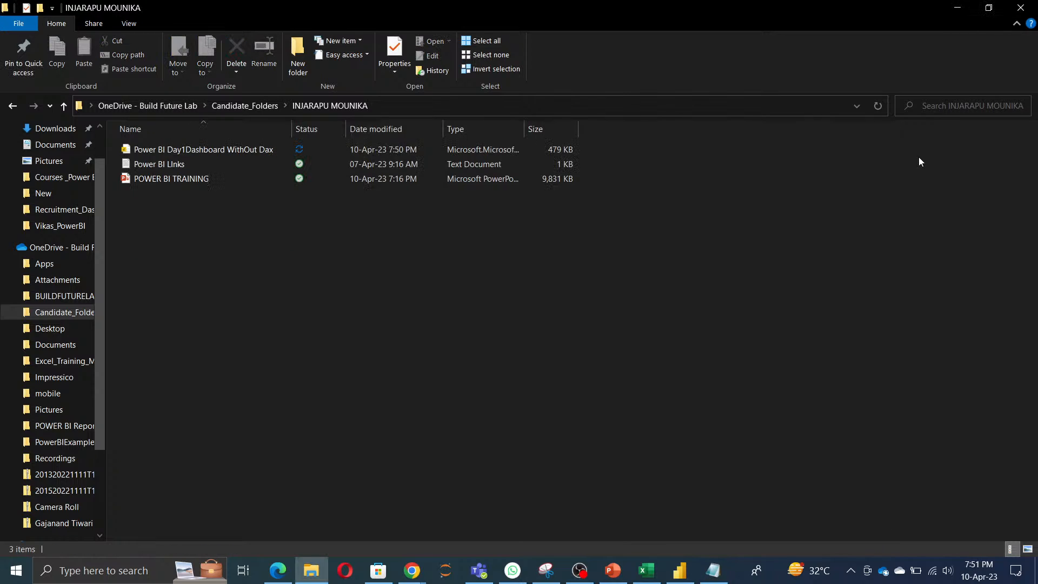
pyautogui.press('super+d')
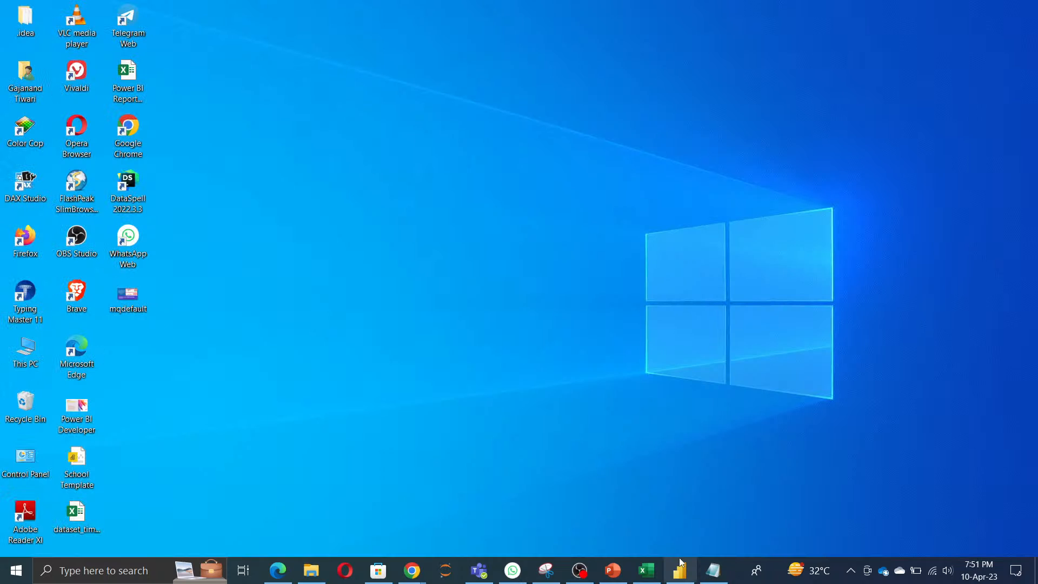
# Step: Close the Day1 dashboard in Power BI Desktop and launch Power BI Desktop again from a Windows search for power
pyautogui.click(680, 568)
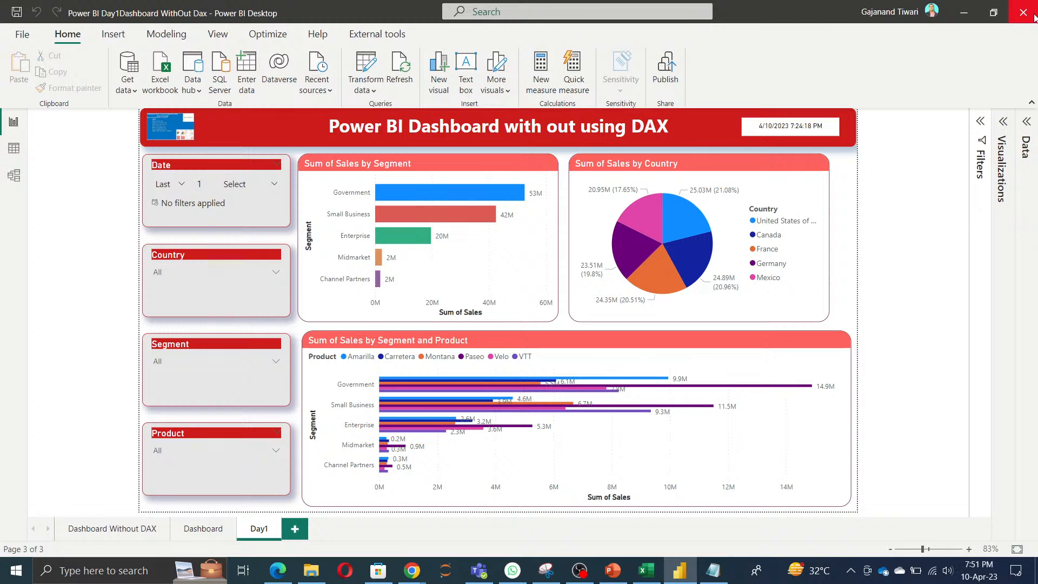
pyautogui.click(1034, 16)
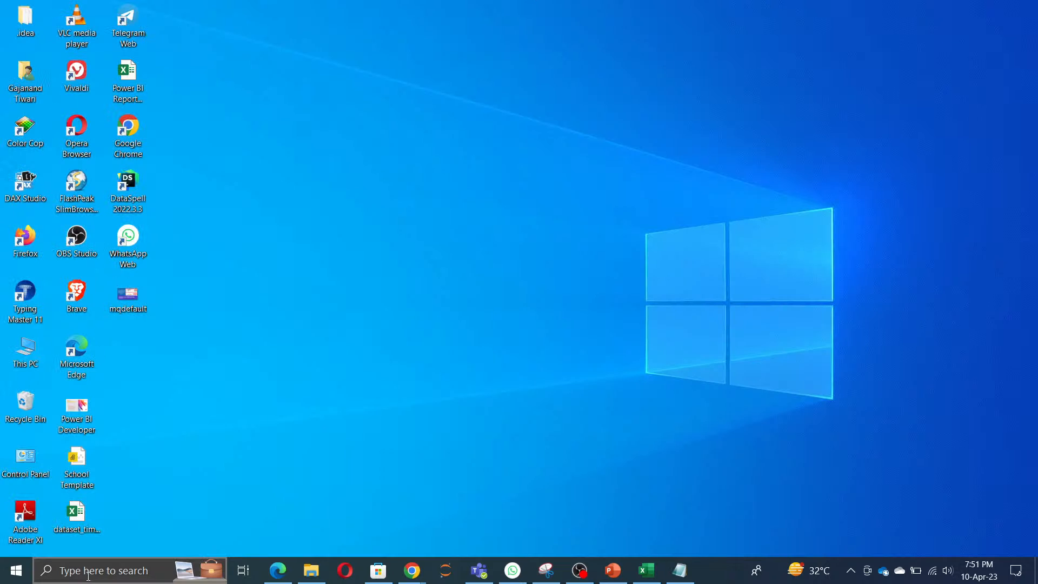
pyautogui.click(88, 576)
pyautogui.write('power')
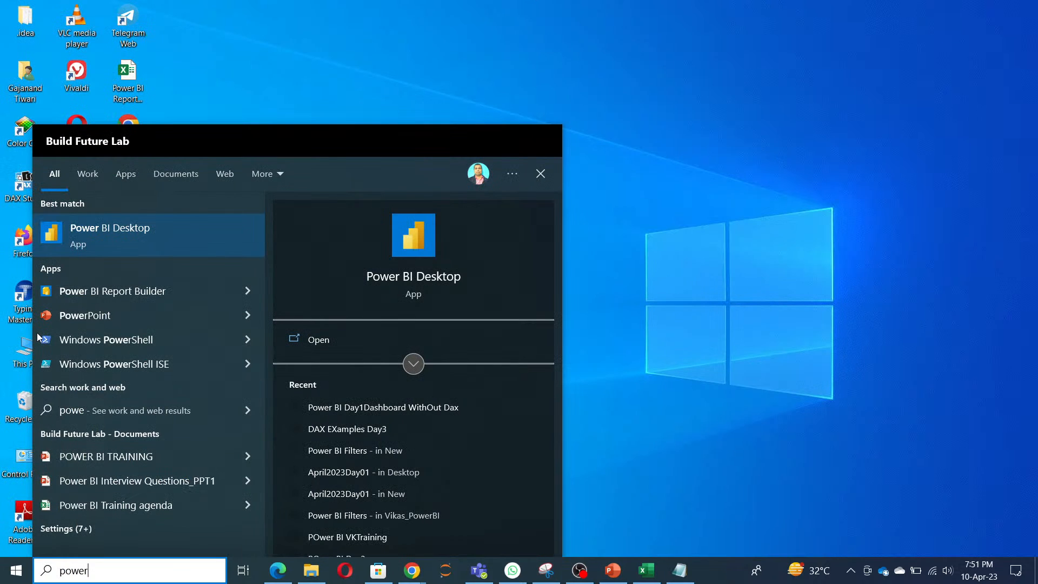
pyautogui.click(301, 341)
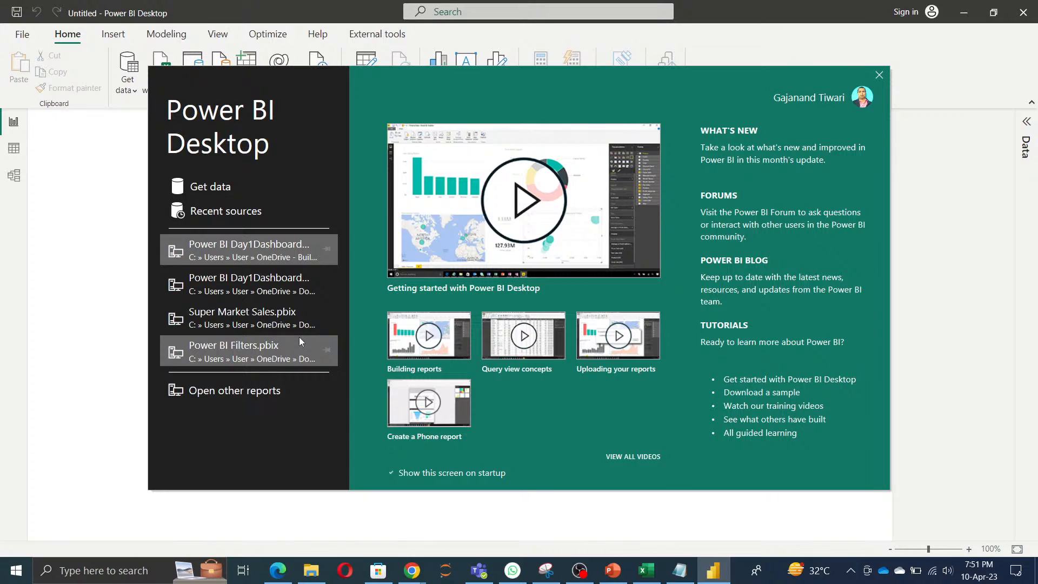
# Step: Dismiss the start screen, view the untitled report's empty Power Query Editor, and return to the blank report page
pyautogui.click(879, 77)
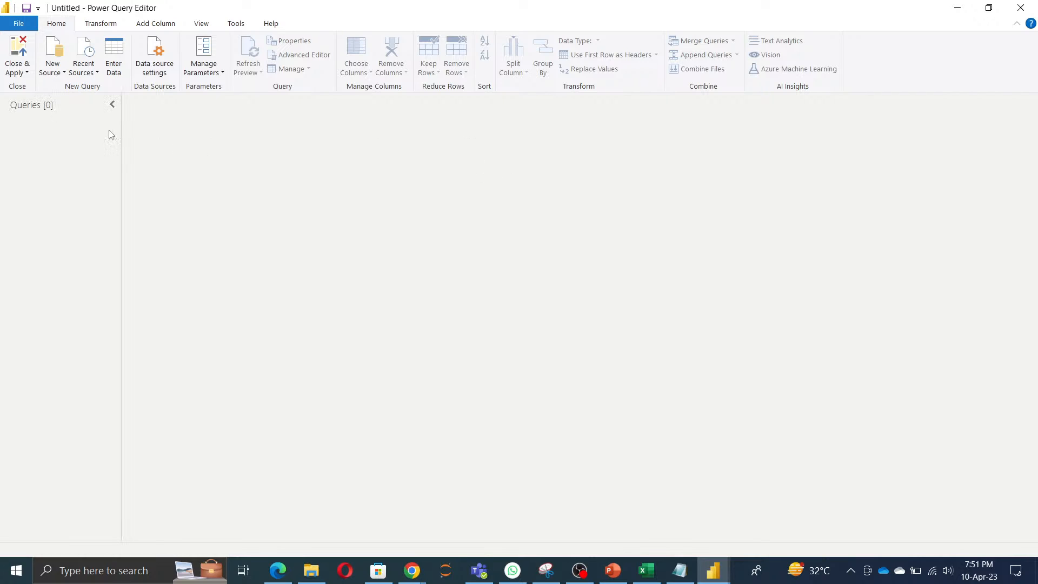
pyautogui.click(956, 8)
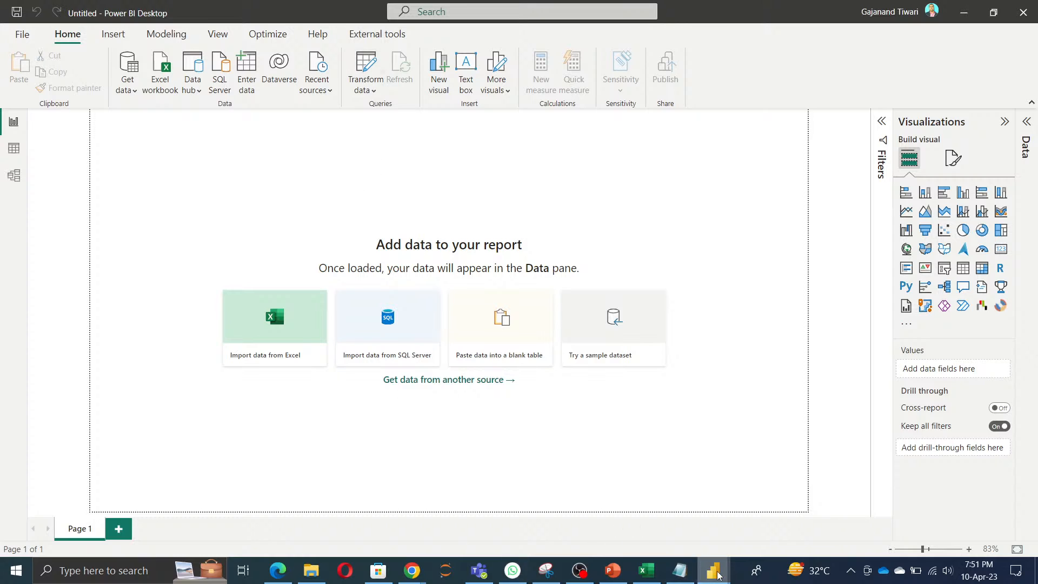
# Step: In Power Query Editor, connect to the Financial Sample Excel workbook in OneDrive - Personal, Documents, Power BI
pyautogui.moveTo(719, 574)
pyautogui.click(757, 527)
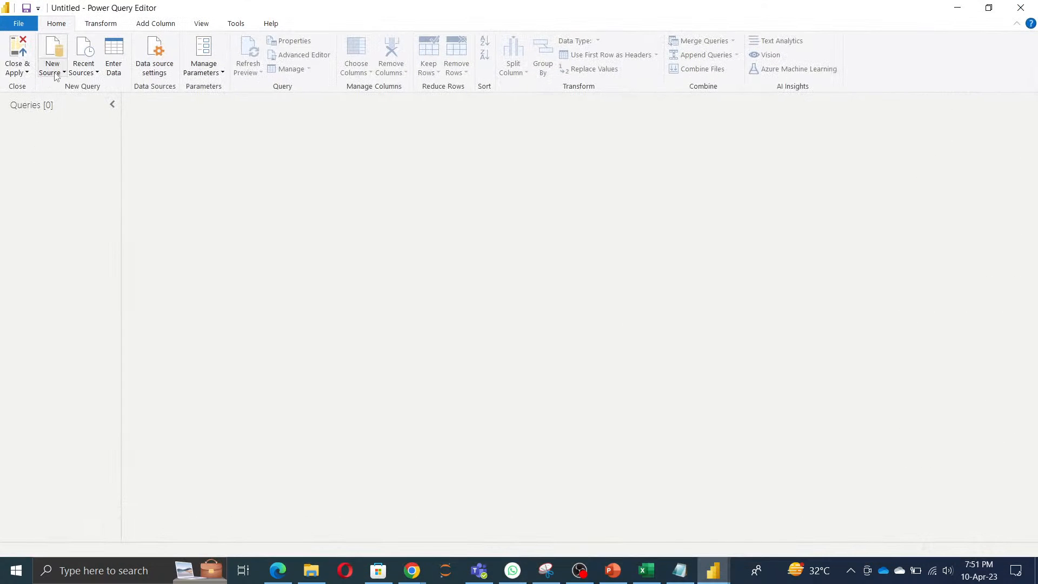
pyautogui.click(54, 70)
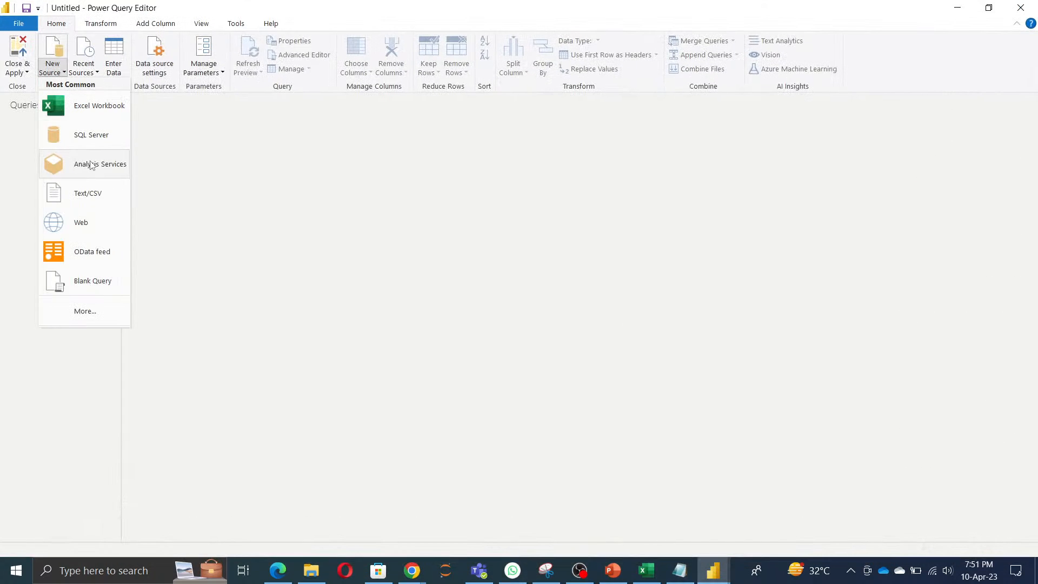
pyautogui.click(86, 111)
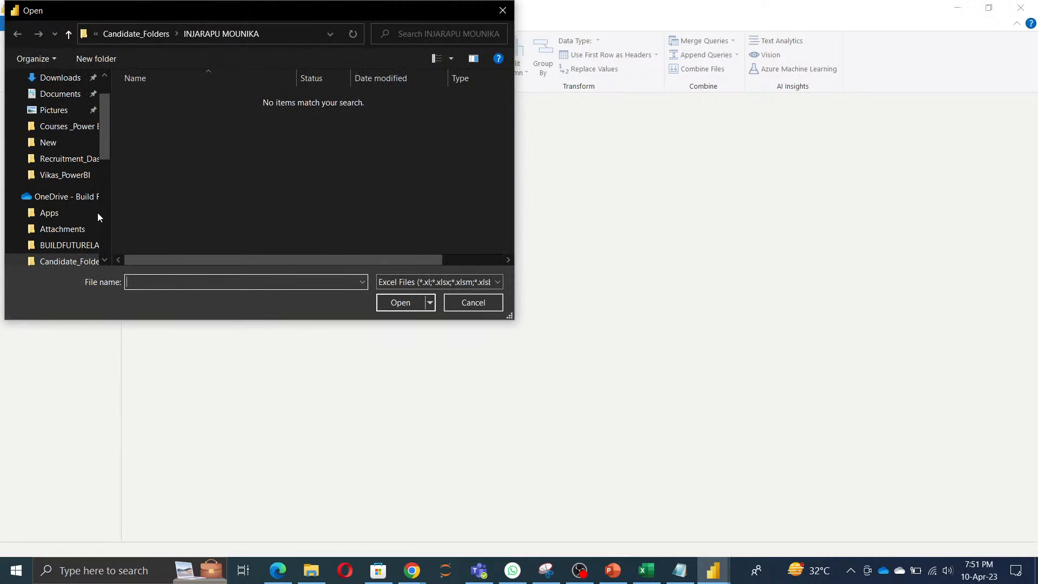
pyautogui.scroll(-5, 65, 249)
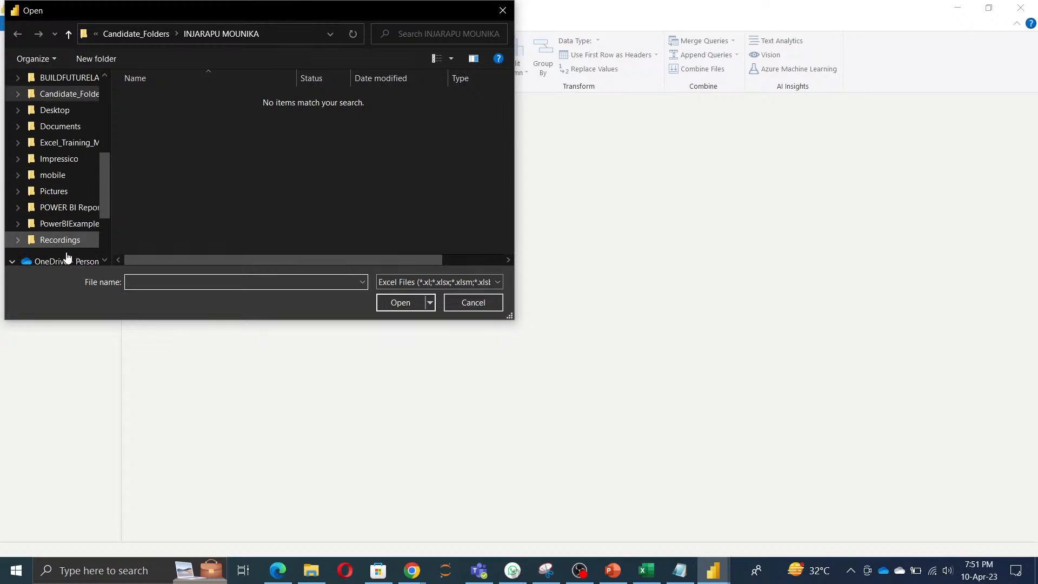
pyautogui.scroll(-3, 66, 256)
pyautogui.click(60, 198)
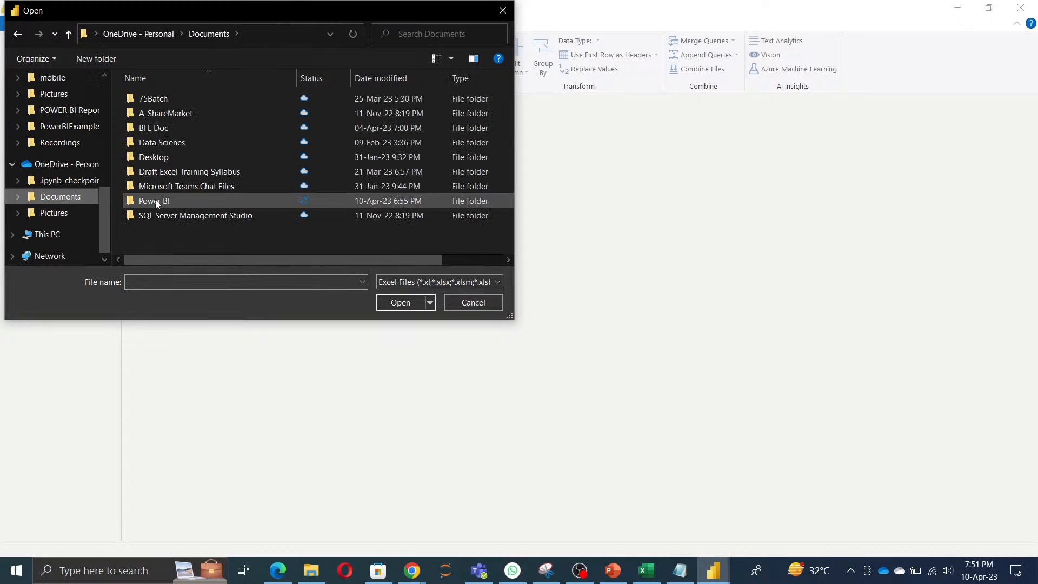
pyautogui.doubleClick(158, 204)
pyautogui.click(176, 215)
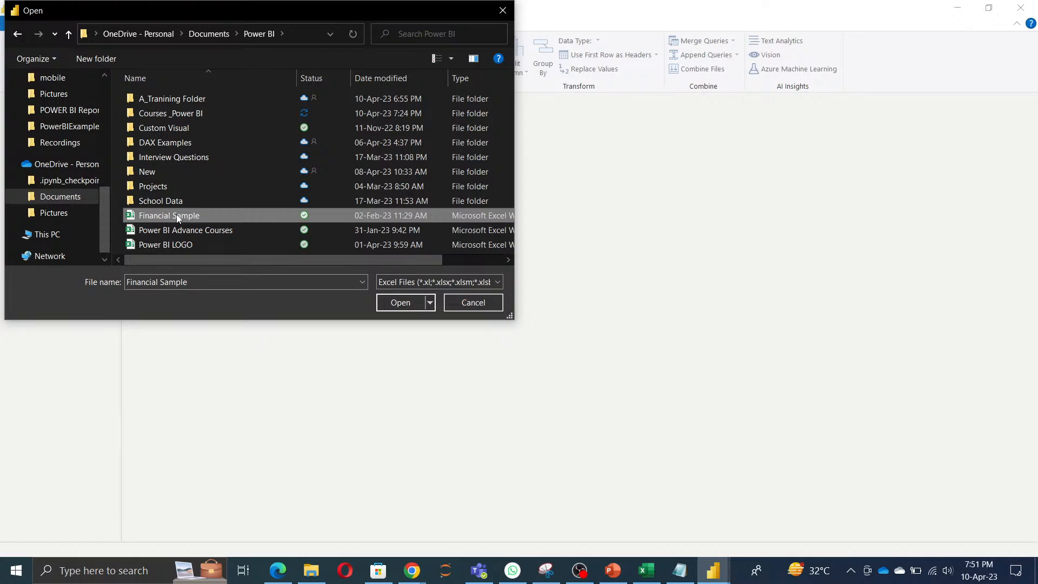
pyautogui.click(403, 301)
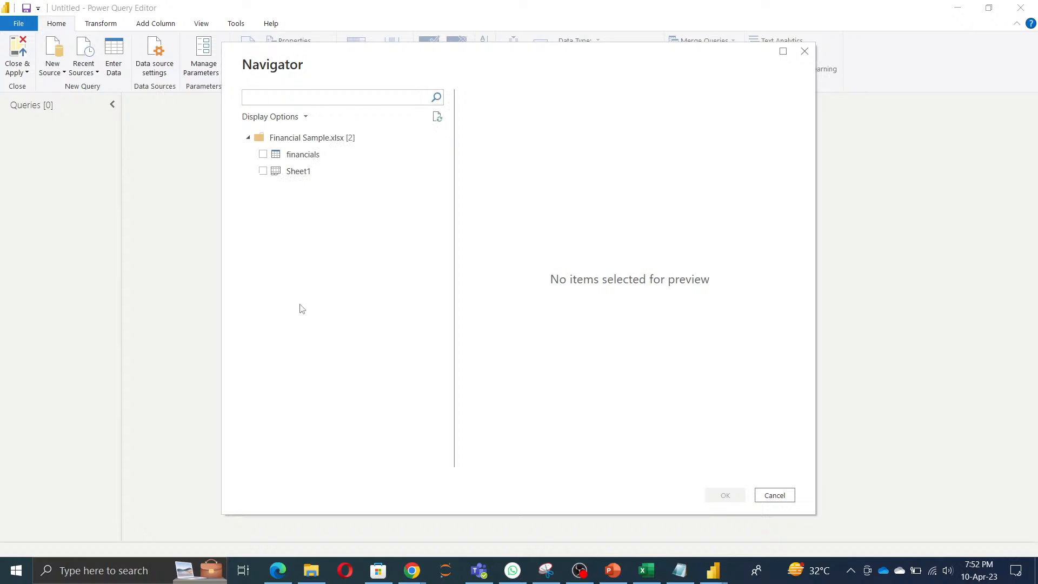
# Step: Import the financials table from Financial Sample.xlsx and refresh its data preview
pyautogui.click(263, 154)
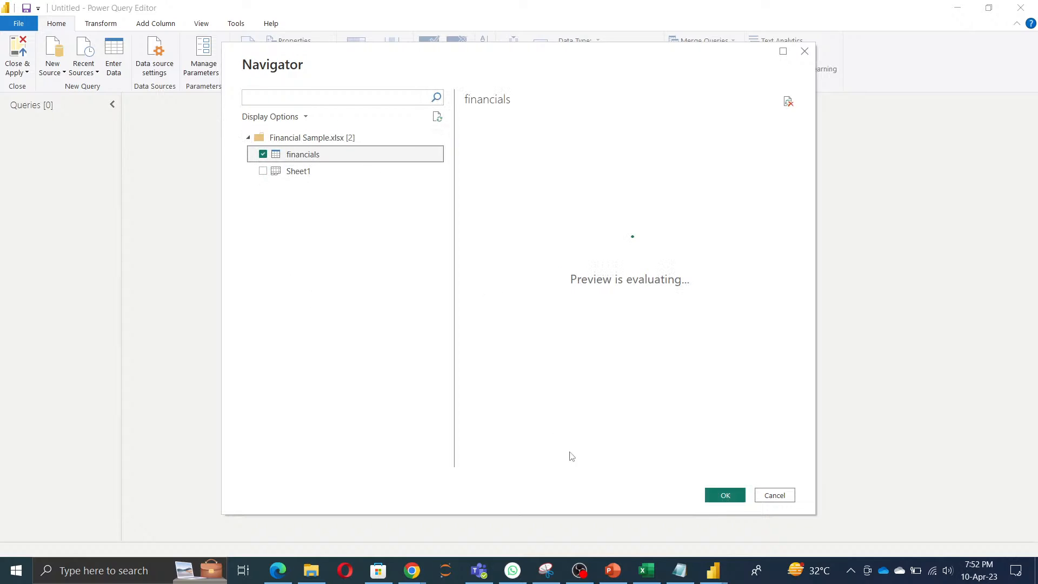
pyautogui.click(726, 496)
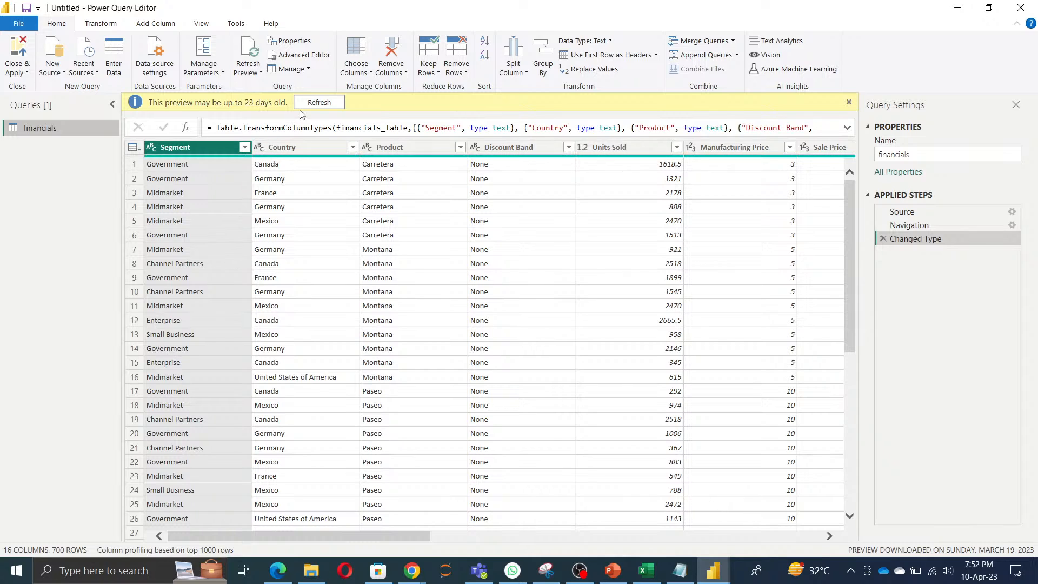
pyautogui.click(314, 106)
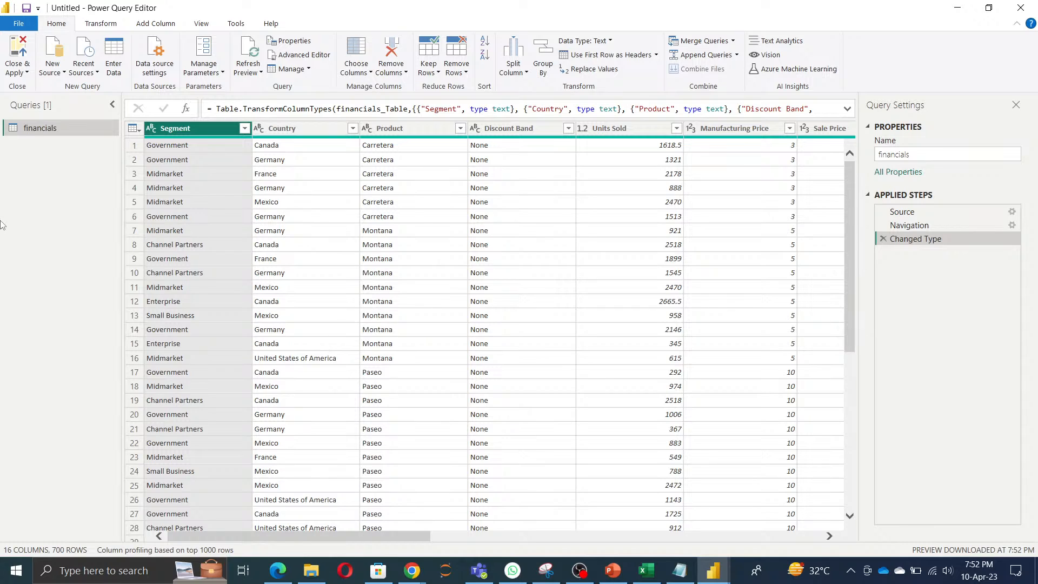
pyautogui.click(53, 72)
pyautogui.click(679, 571)
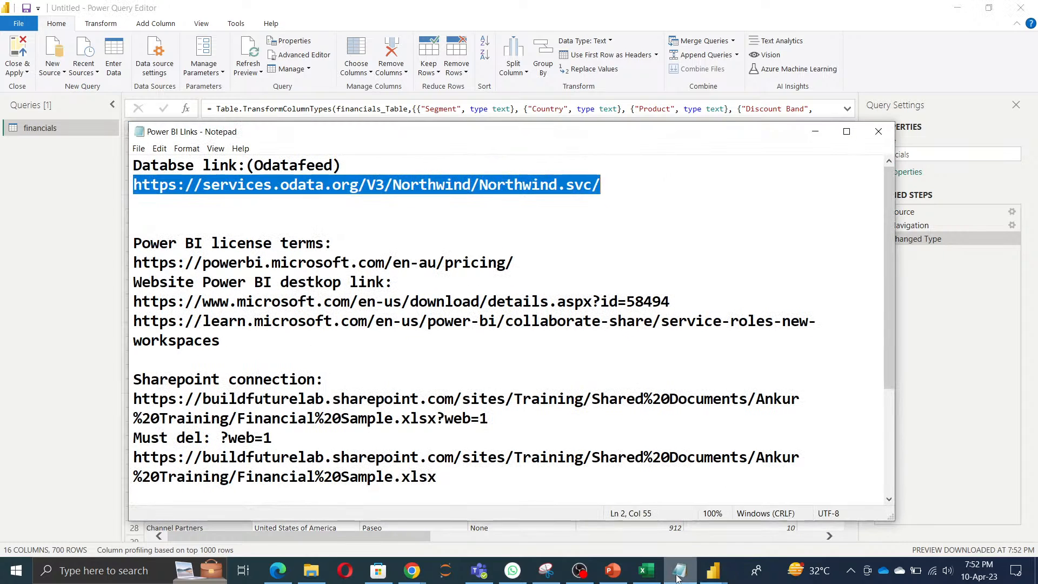
pyautogui.click(816, 131)
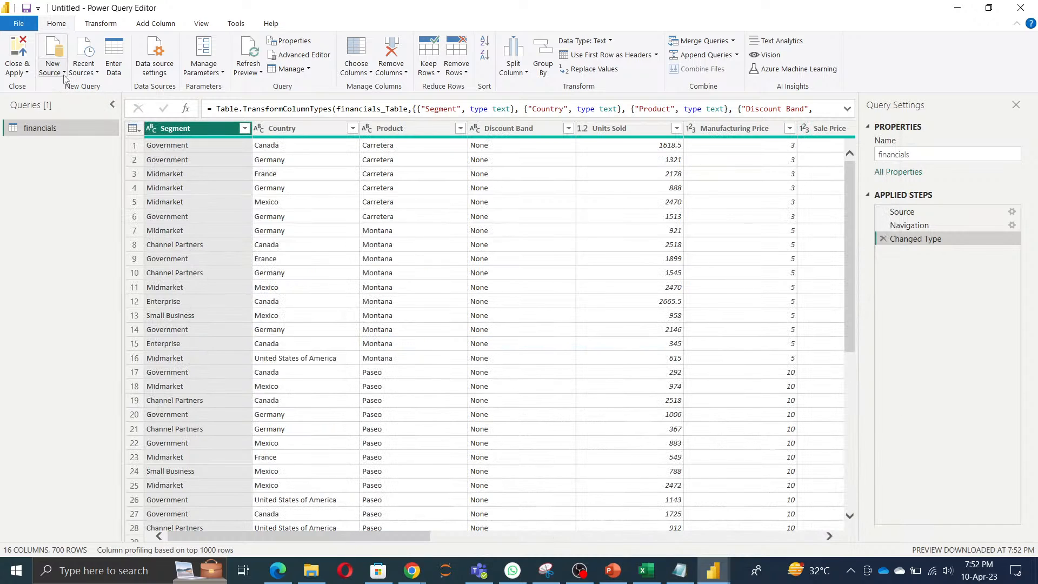
pyautogui.click(62, 72)
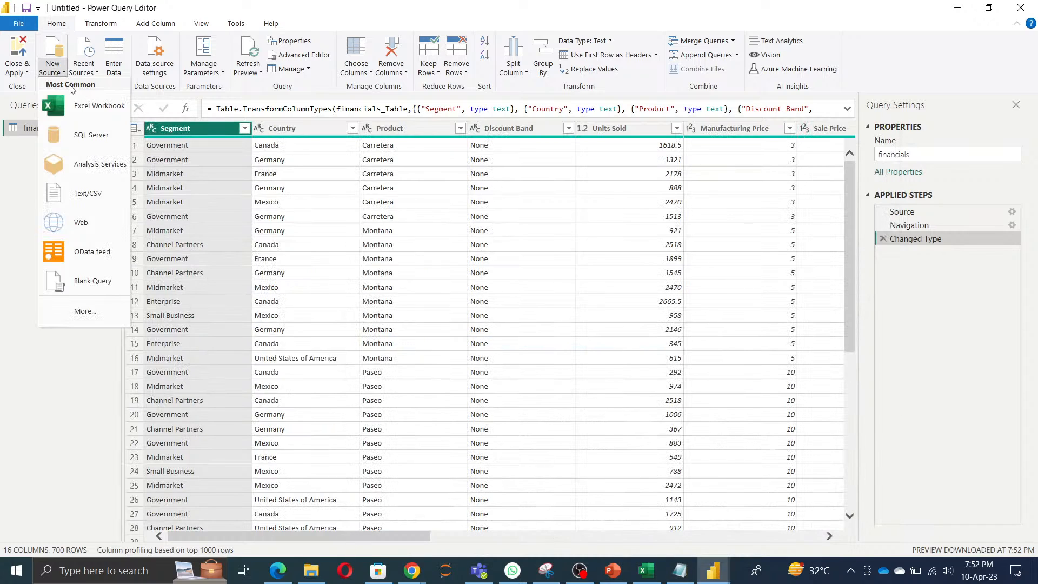
pyautogui.click(101, 263)
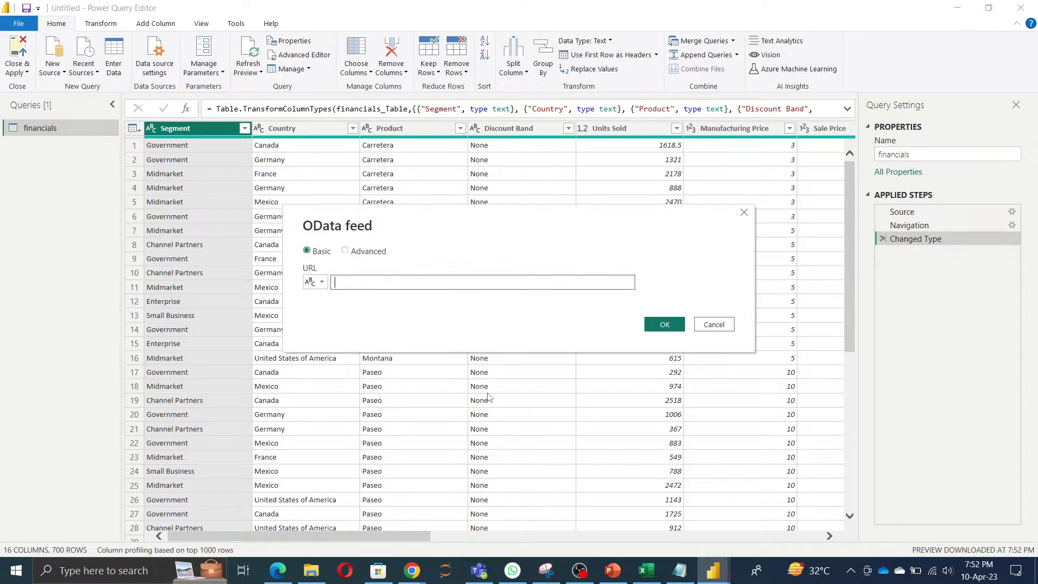
pyautogui.write('https://services.odata.org/V3/Northwind/Northwind.svc/')
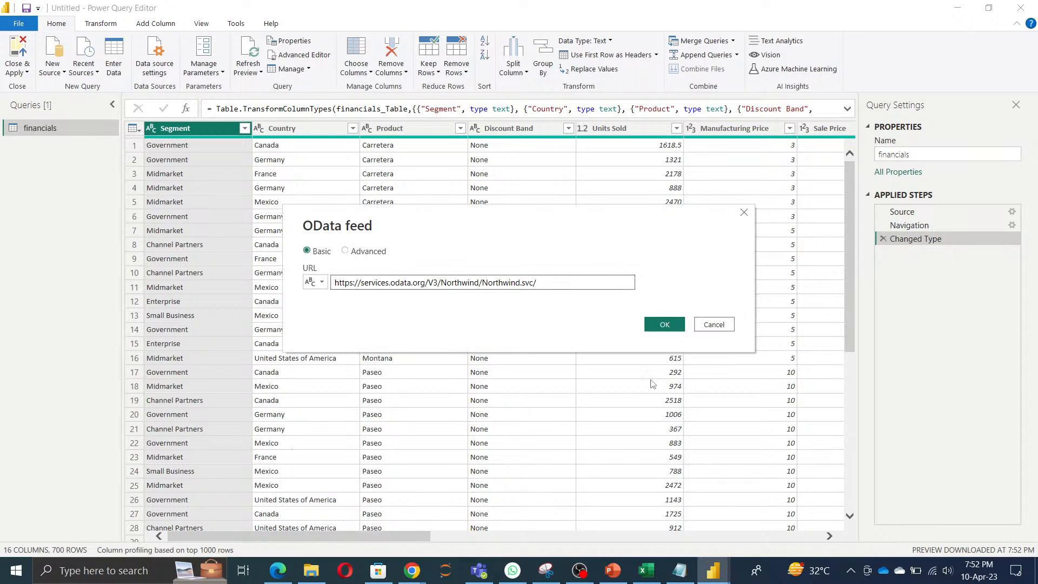
pyautogui.click(669, 324)
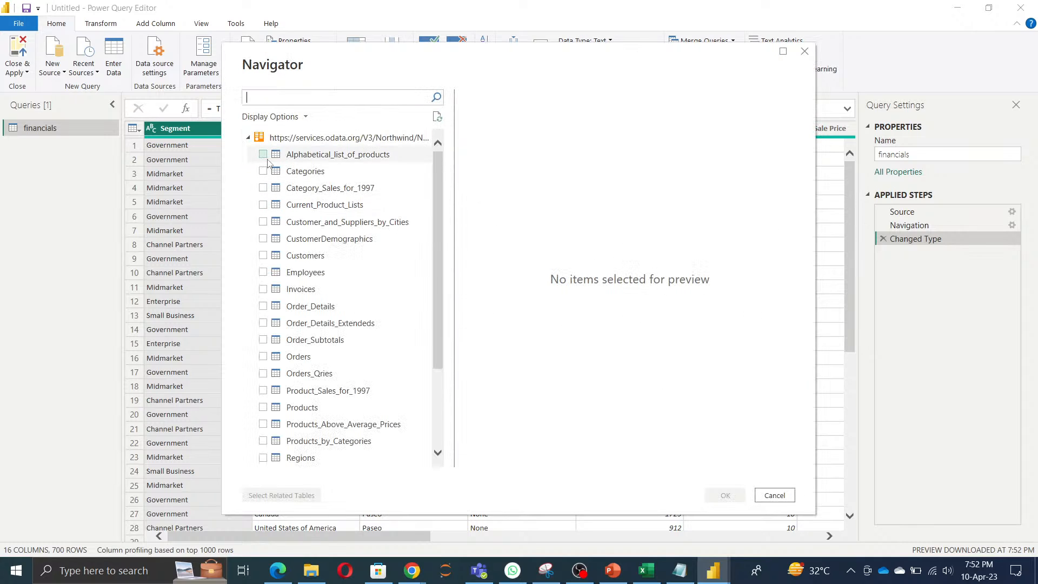
# Step: Import the Order_Details, Order_Details_Extendeds and Orders tables from the Northwind feed
pyautogui.scroll(-4, 350, 440)
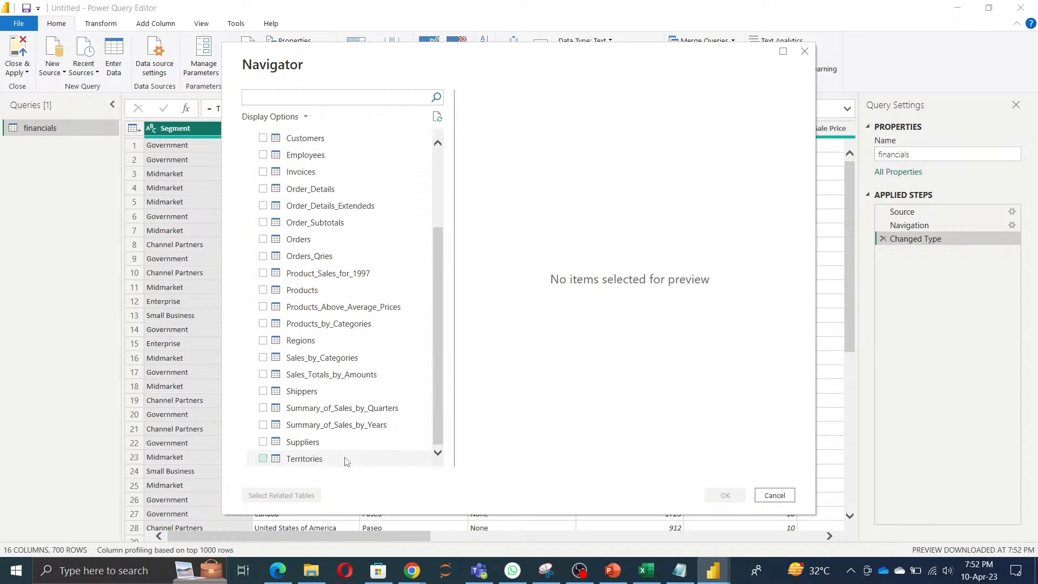
pyautogui.scroll(4, 346, 459)
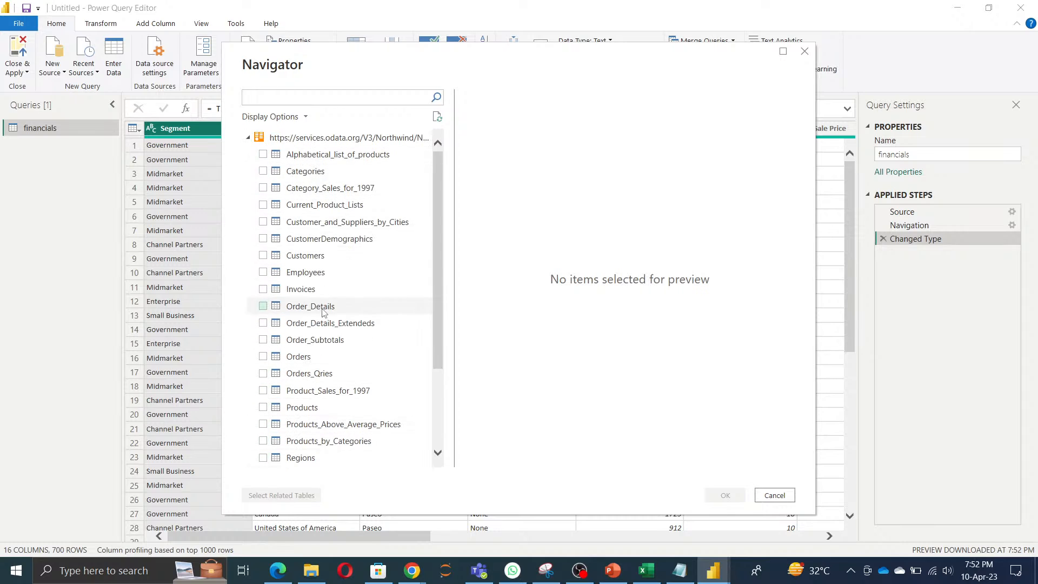
pyautogui.scroll(-4, 348, 394)
pyautogui.scroll(4, 348, 410)
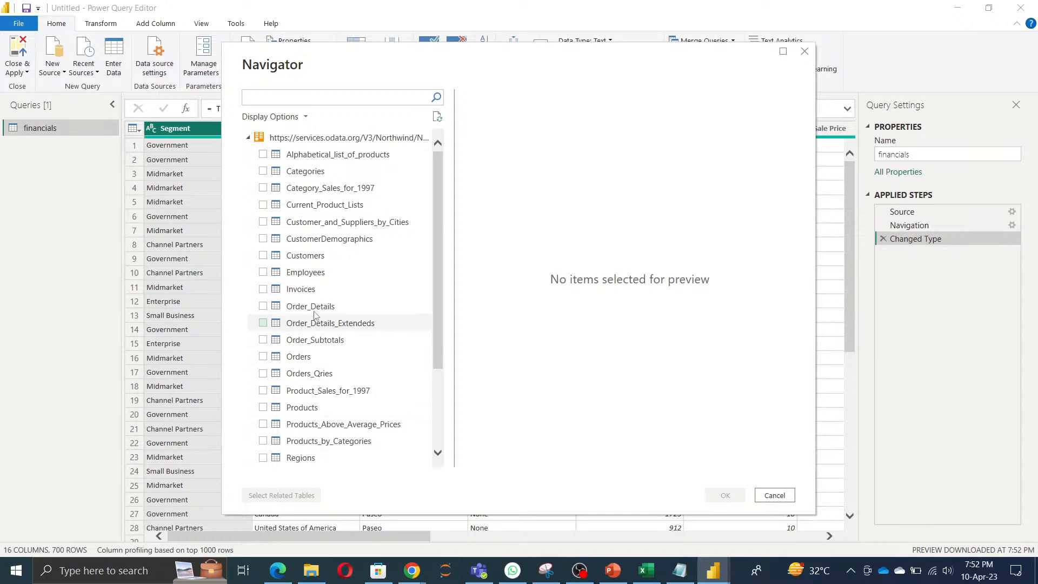
pyautogui.click(263, 306)
pyautogui.click(263, 322)
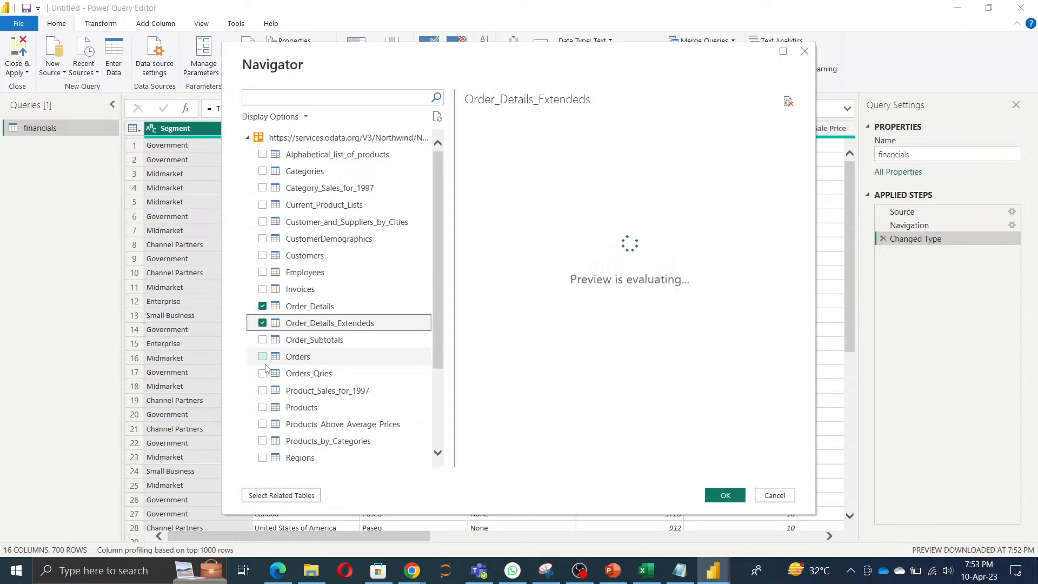
pyautogui.click(263, 356)
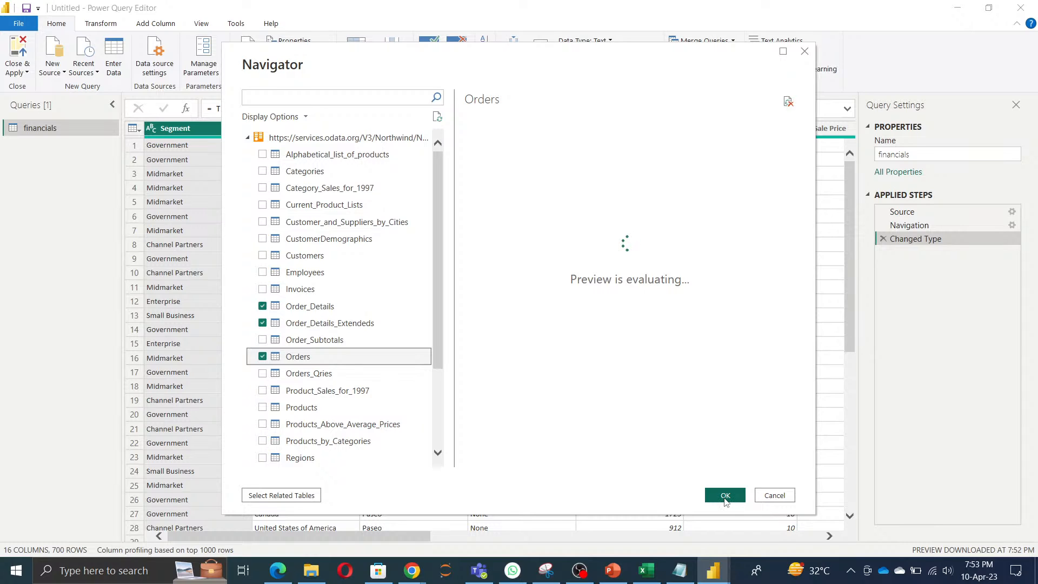
pyautogui.click(725, 496)
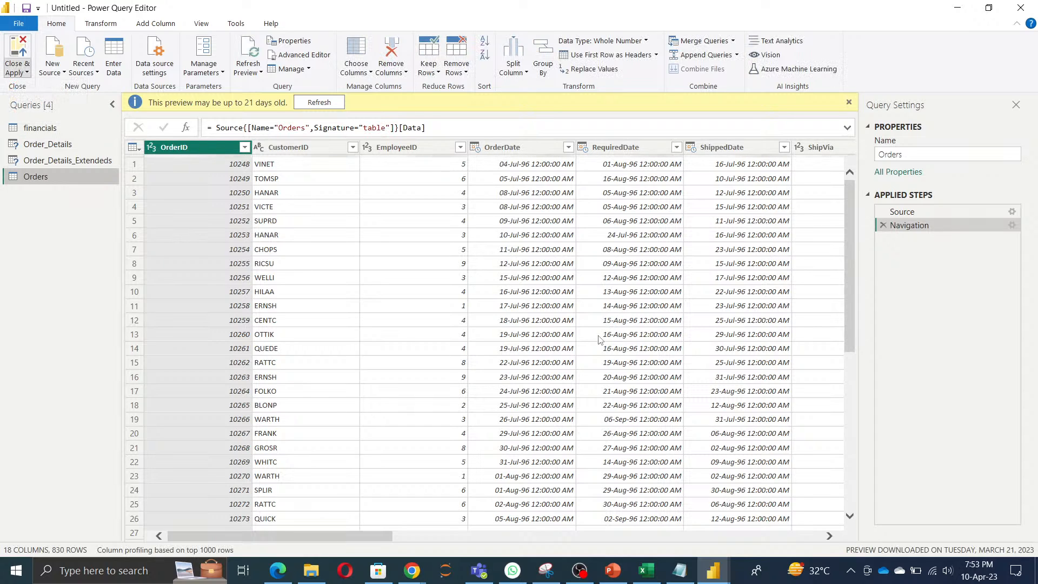
# Step: Apply the queries to the report and save it as the Power BI file Datasets in the trainee's folder under Candidate_Folders
pyautogui.hotkey('alt', 'Tab')
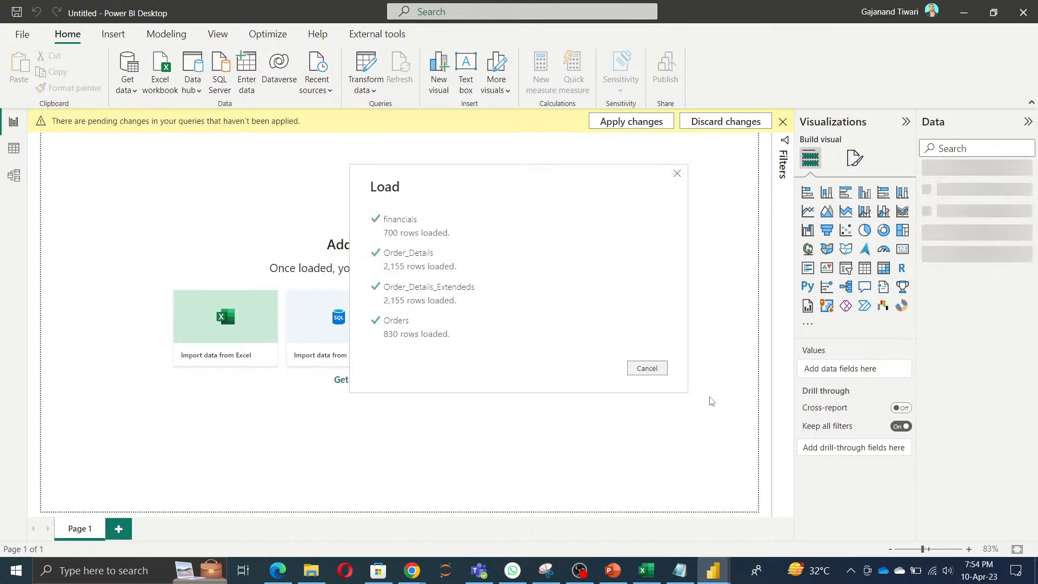
pyautogui.click(17, 14)
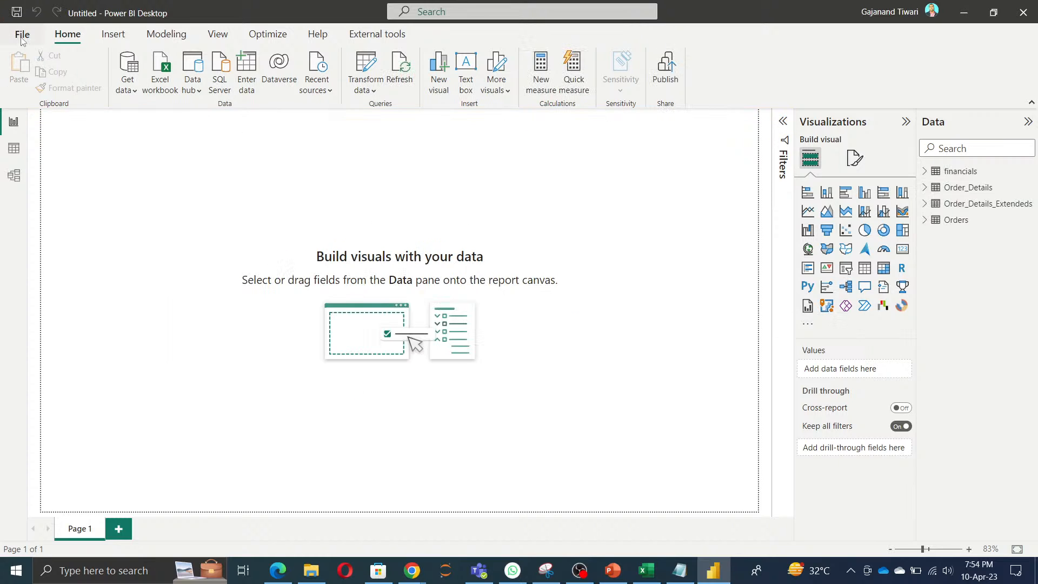
pyautogui.click(20, 35)
pyautogui.click(32, 126)
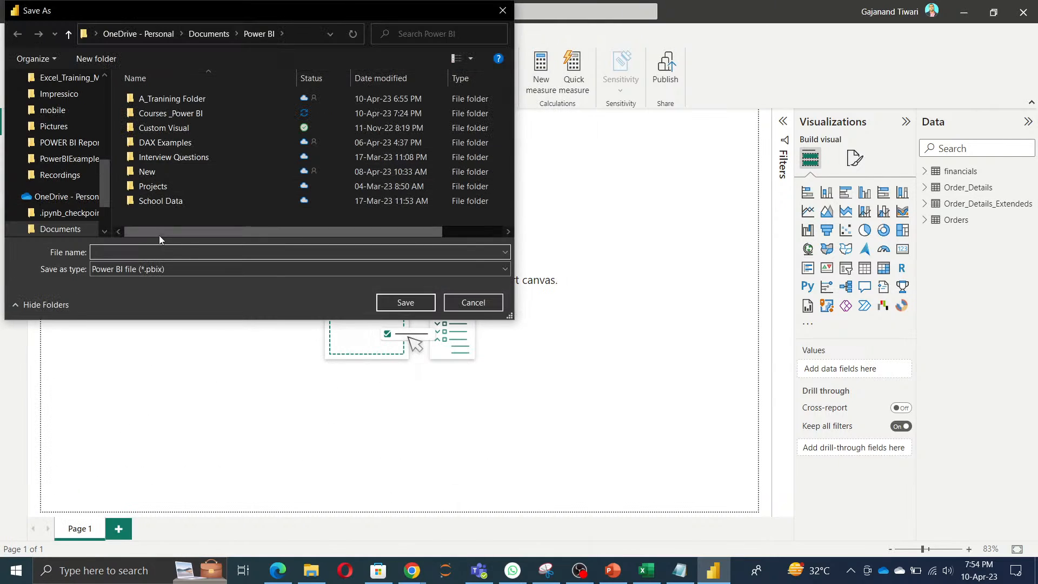
pyautogui.write('Datas')
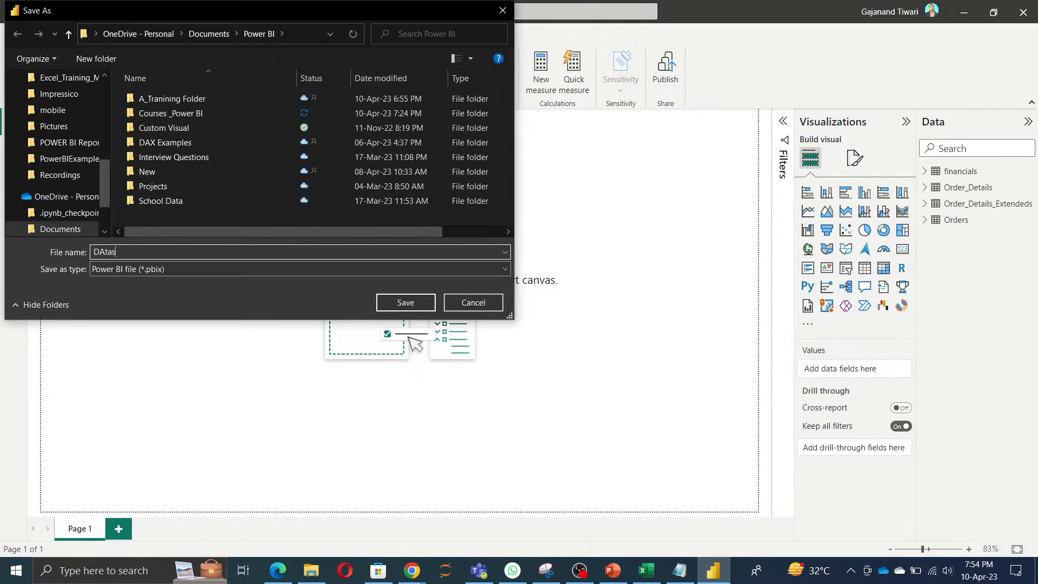
pyautogui.press('BackSpace')
pyautogui.press('BackSpace')
pyautogui.press('BackSpace')
pyautogui.press('BackSpace')
pyautogui.write('atasets')
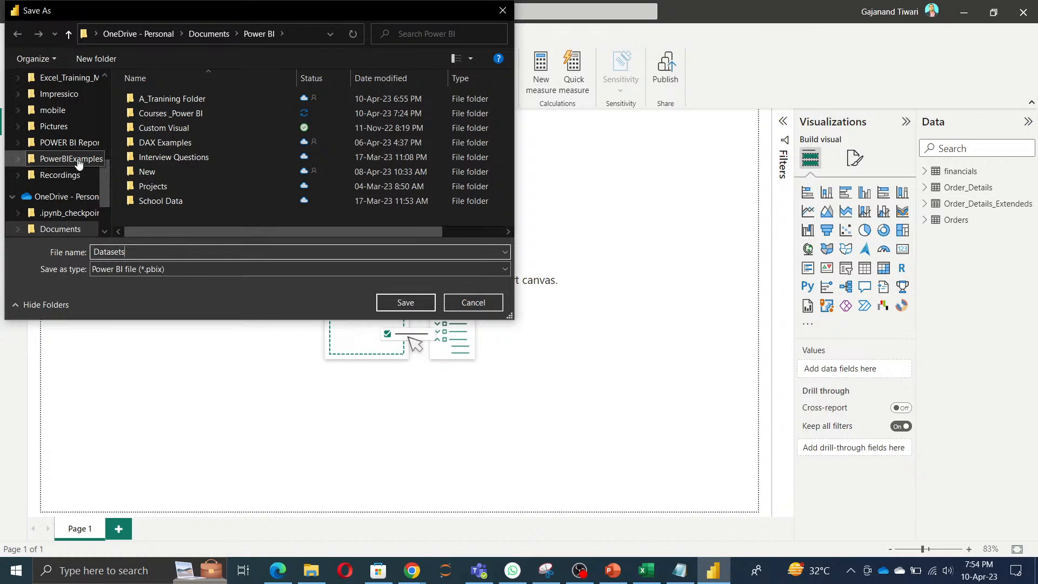
pyautogui.scroll(3, 72, 146)
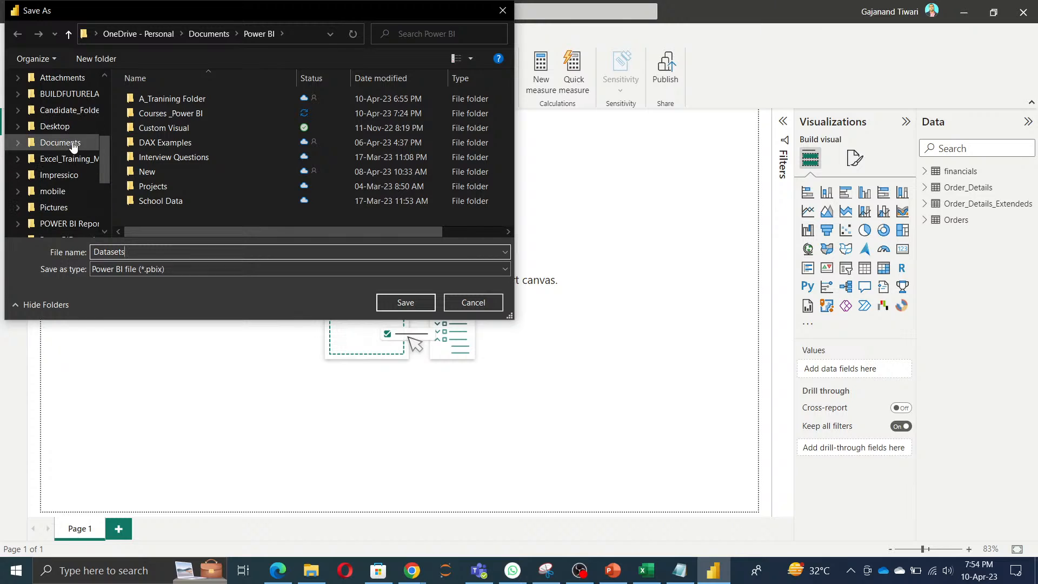
pyautogui.click(72, 149)
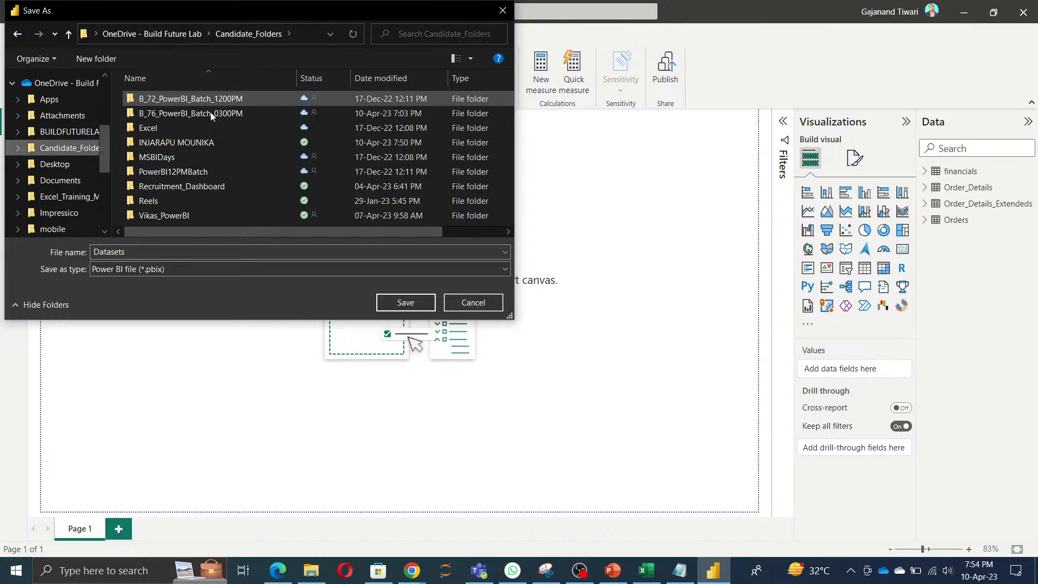
pyautogui.doubleClick(186, 143)
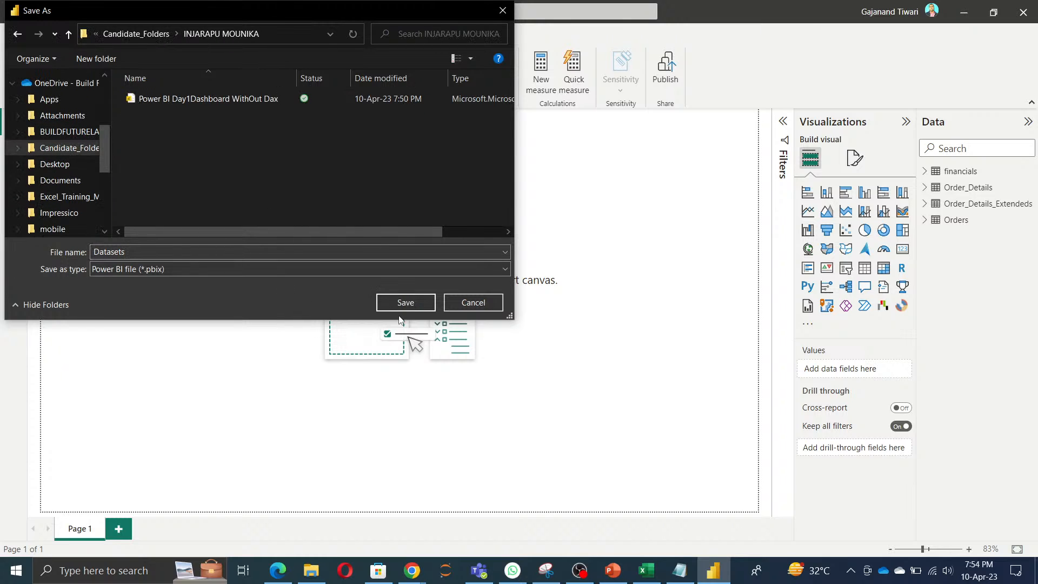
pyautogui.click(406, 303)
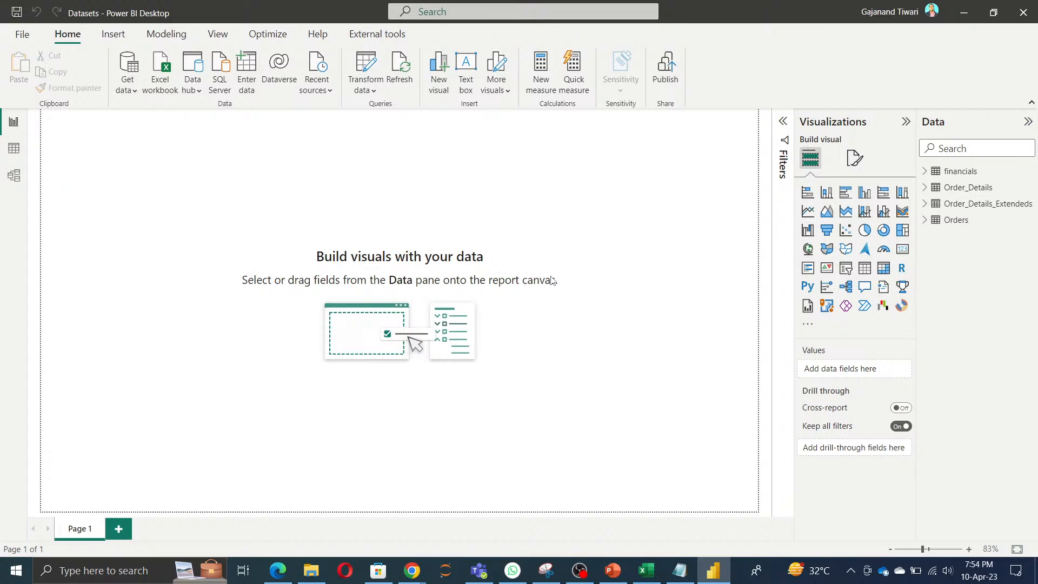
# Step: Switch to File Explorer and copy the OneDrive sharing link of the trainee's folder in Candidate_Folders
pyautogui.moveTo(317, 577)
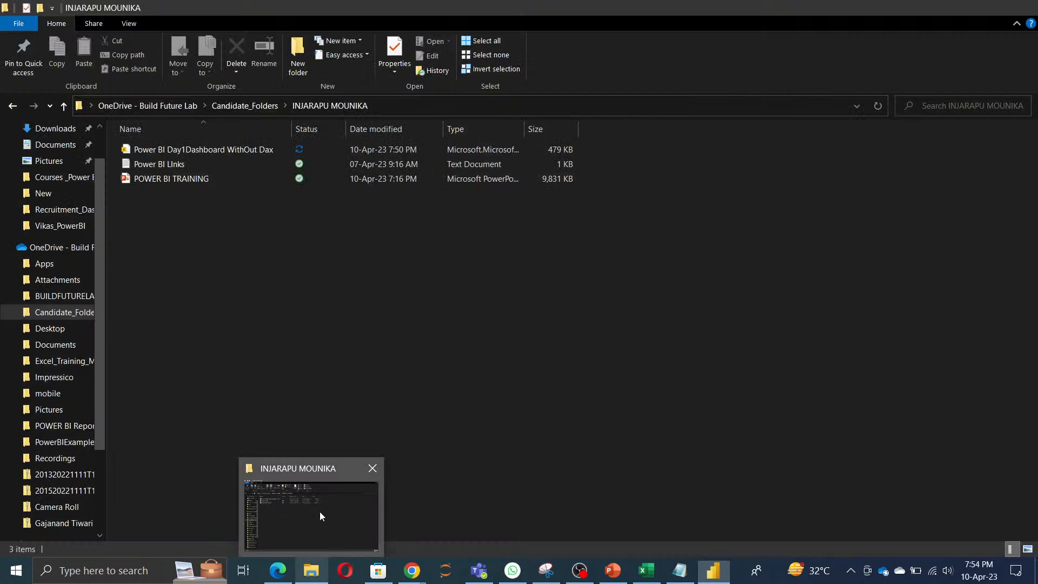
pyautogui.click(320, 512)
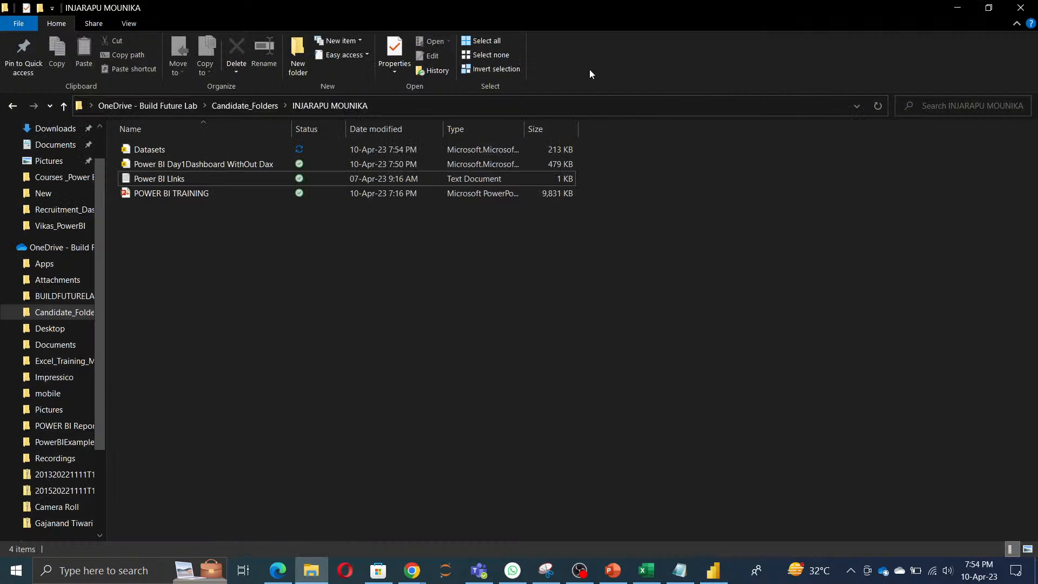
pyautogui.click(247, 106)
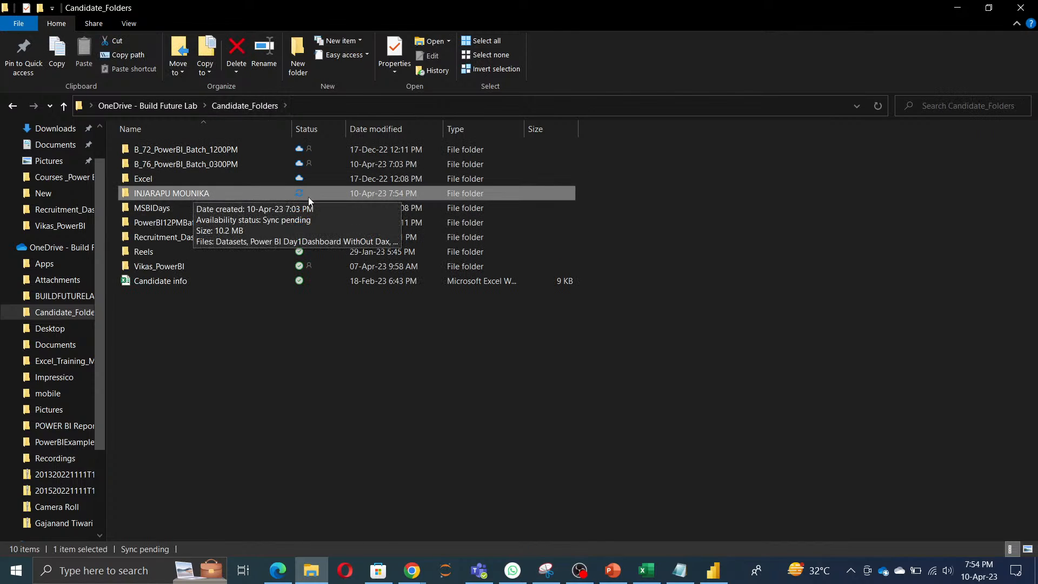
pyautogui.rightClick(296, 197)
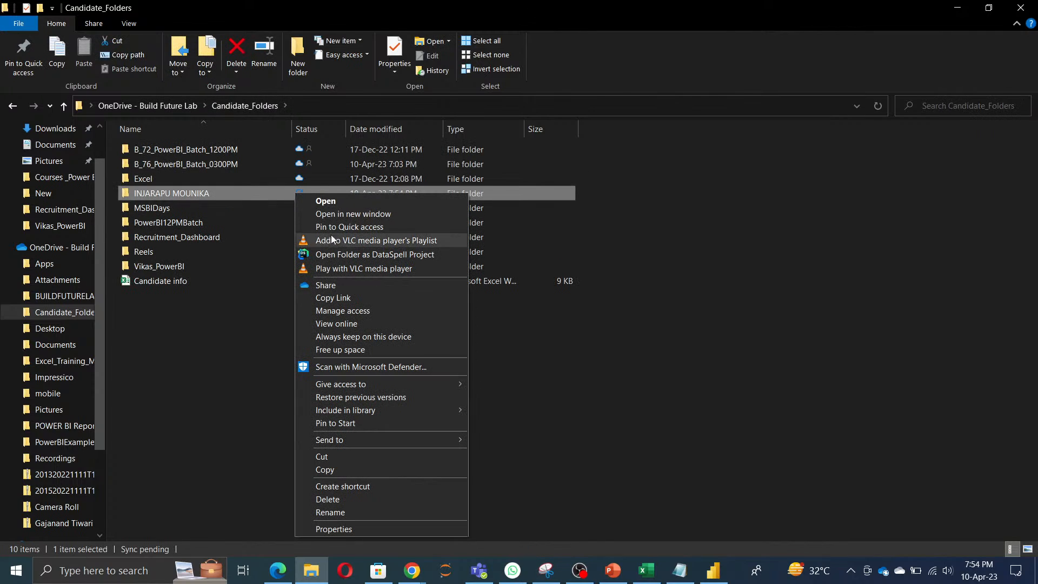
pyautogui.click(344, 298)
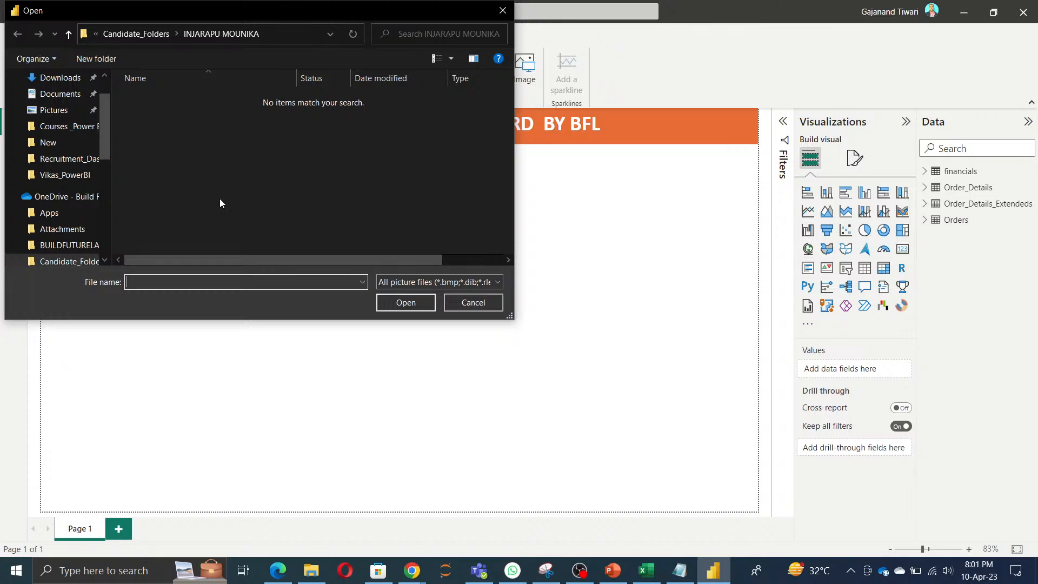
# Step: Insert the picture Final logo from Documents > BFL Doc > Final Logo in the personal OneDrive onto the report page
pyautogui.scroll(-1, 66, 238)
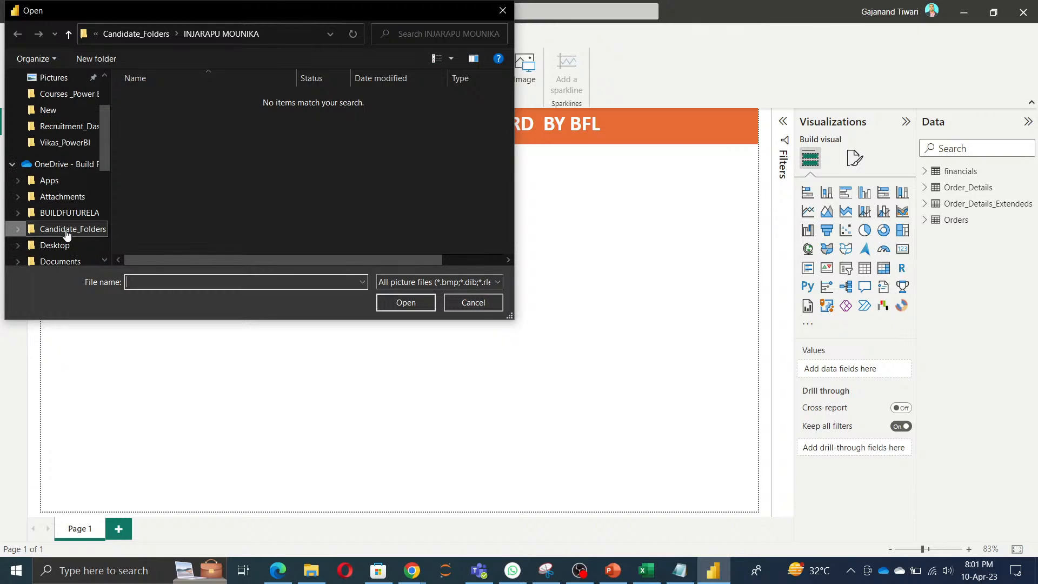
pyautogui.scroll(-1, 68, 235)
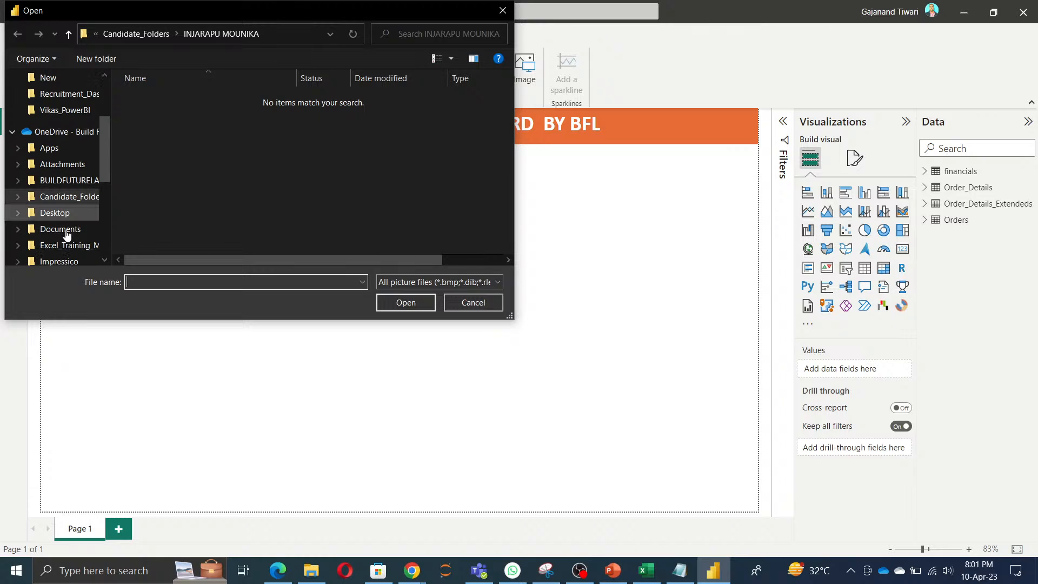
pyautogui.scroll(-3, 67, 234)
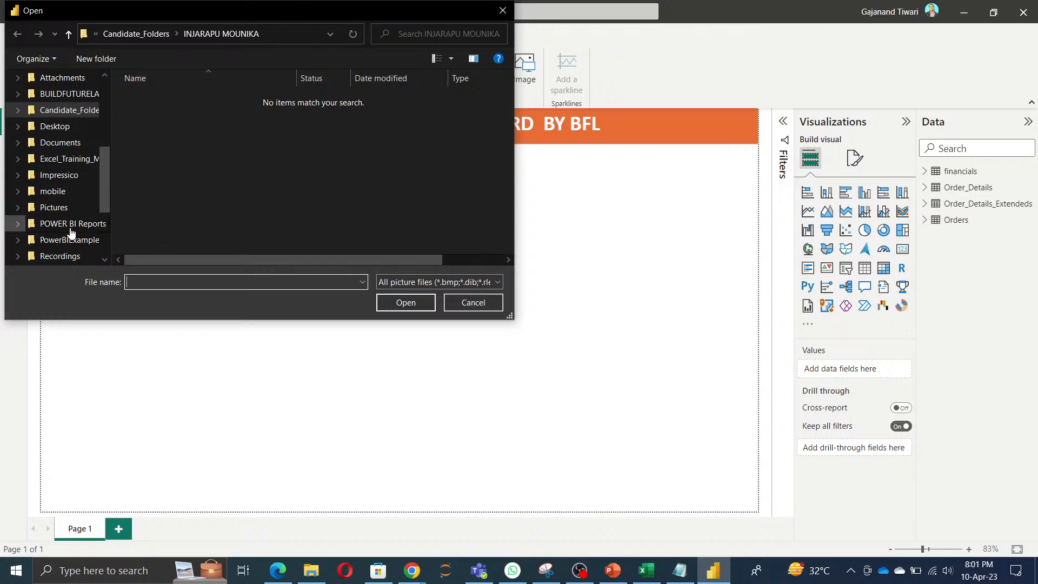
pyautogui.scroll(-1, 72, 254)
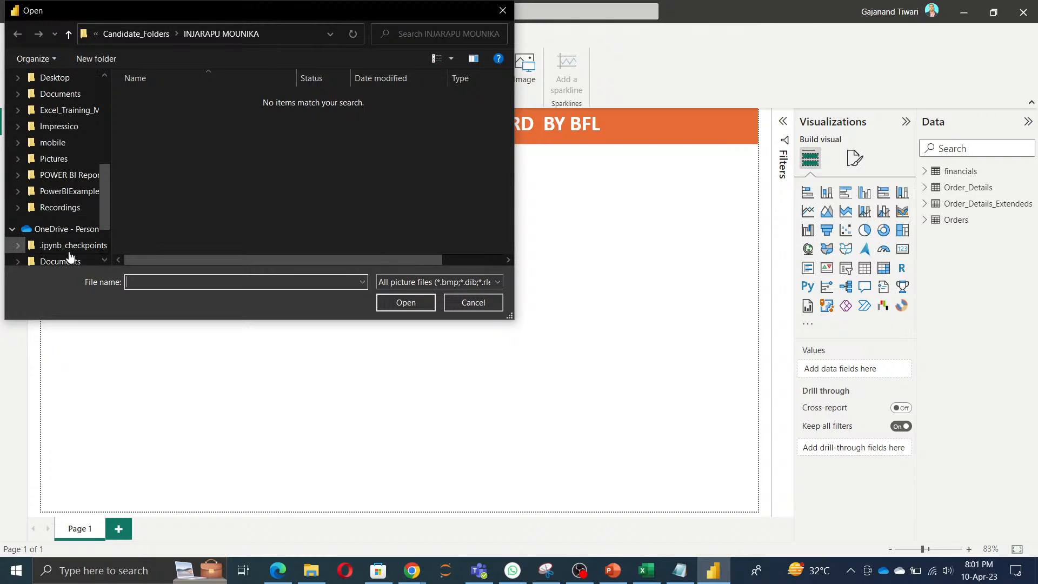
pyautogui.scroll(-2, 69, 260)
pyautogui.click(60, 197)
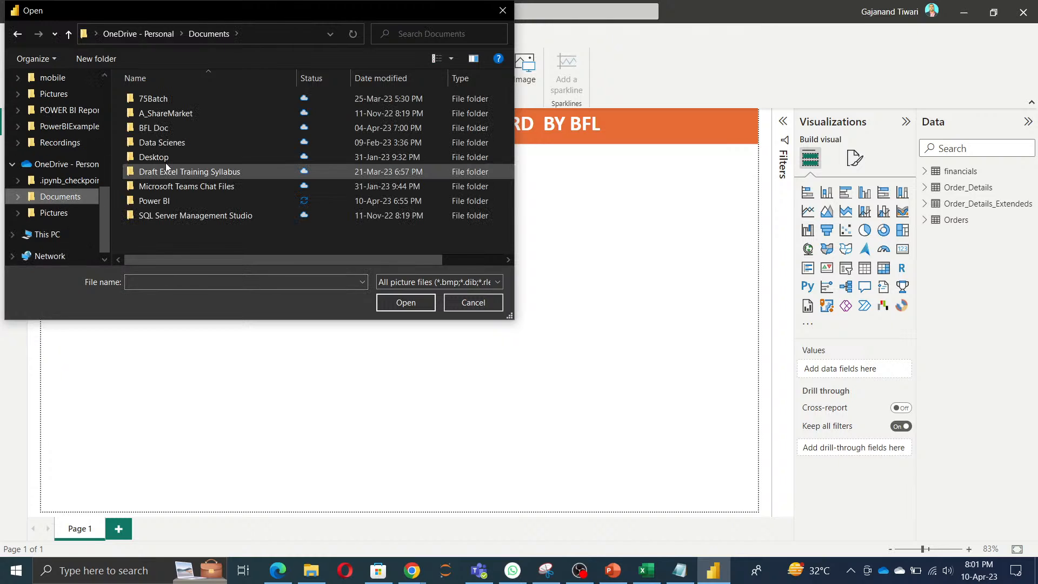
pyautogui.doubleClick(173, 128)
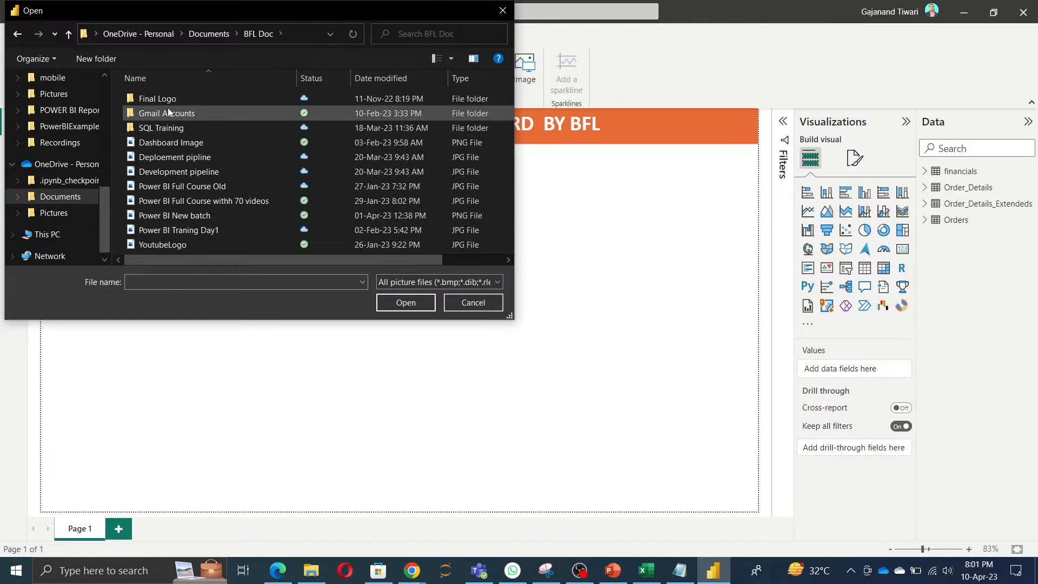
pyautogui.doubleClick(167, 101)
pyautogui.click(164, 114)
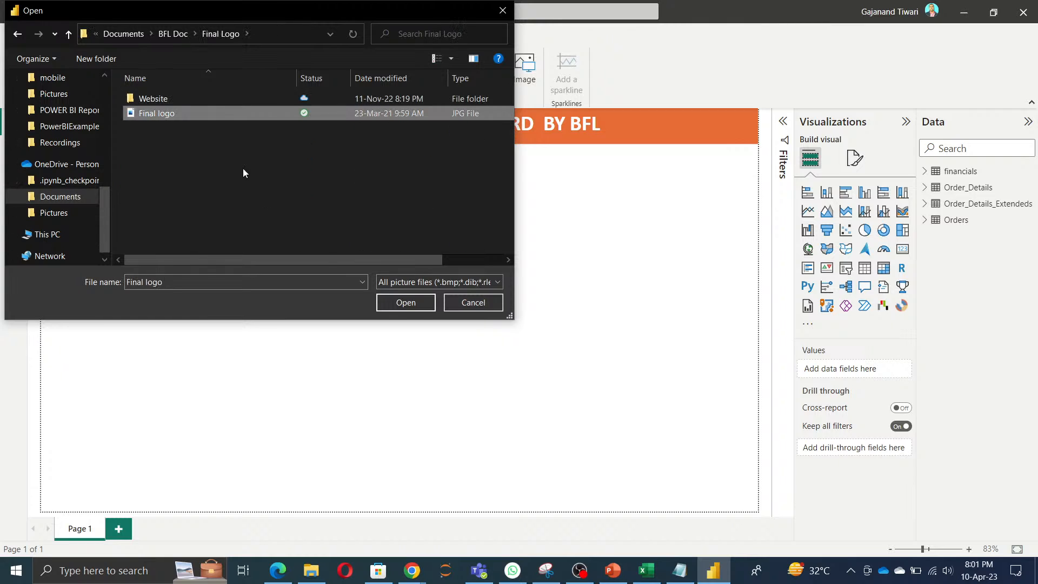
pyautogui.click(406, 303)
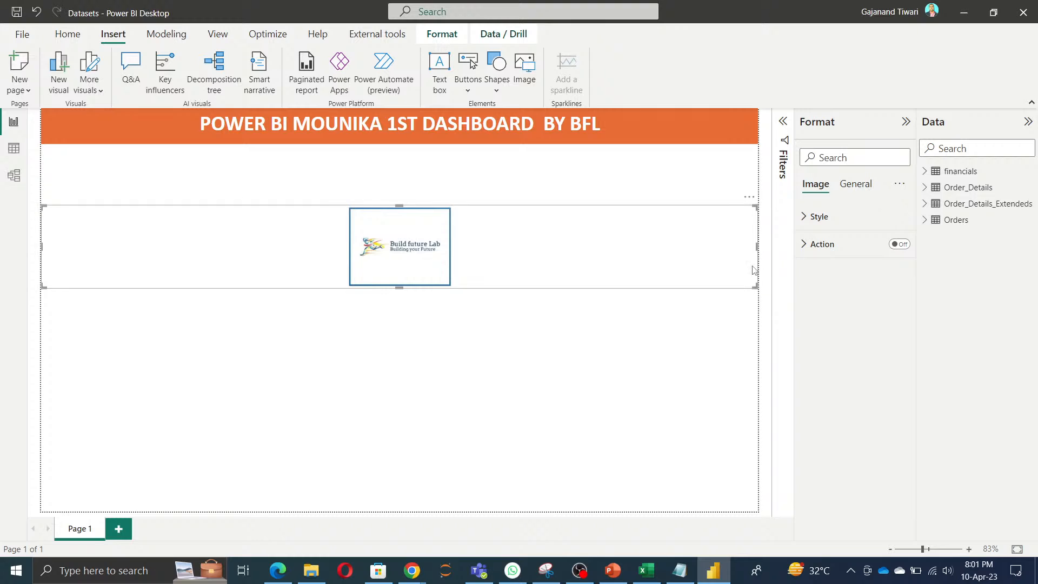
# Step: Shrink the logo image and place it at the left end of the orange title banner, fitted to the banner's height
pyautogui.moveTo(758, 246); pyautogui.dragTo(375, 285)
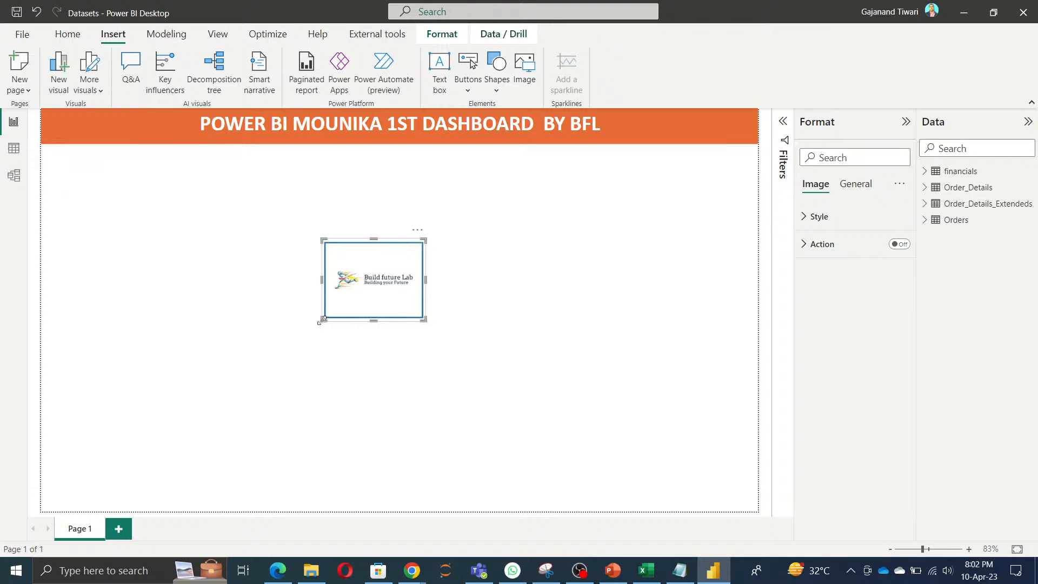
pyautogui.moveTo(322, 319); pyautogui.dragTo(367, 285)
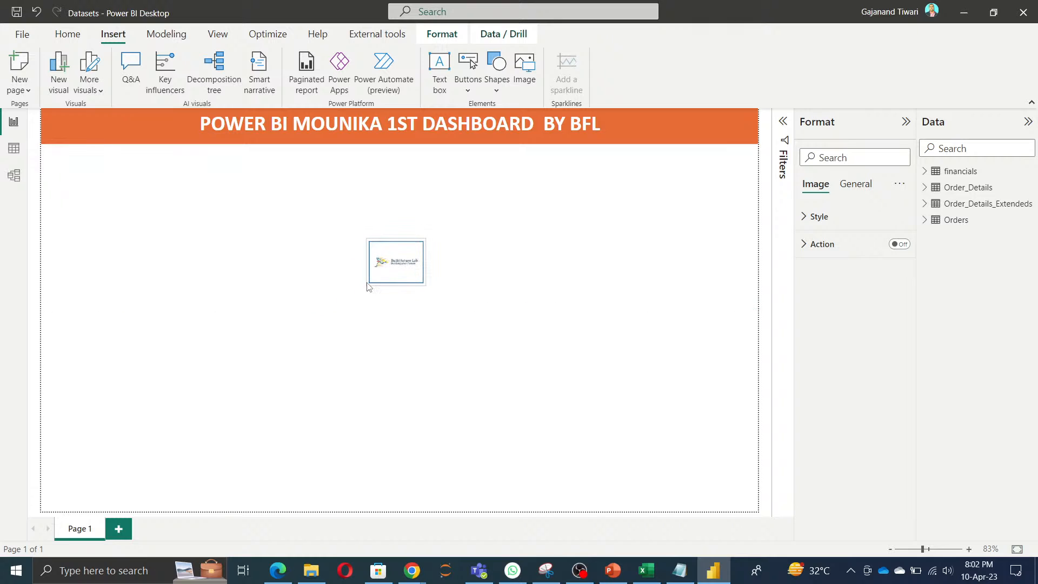
pyautogui.moveTo(378, 250); pyautogui.dragTo(54, 119)
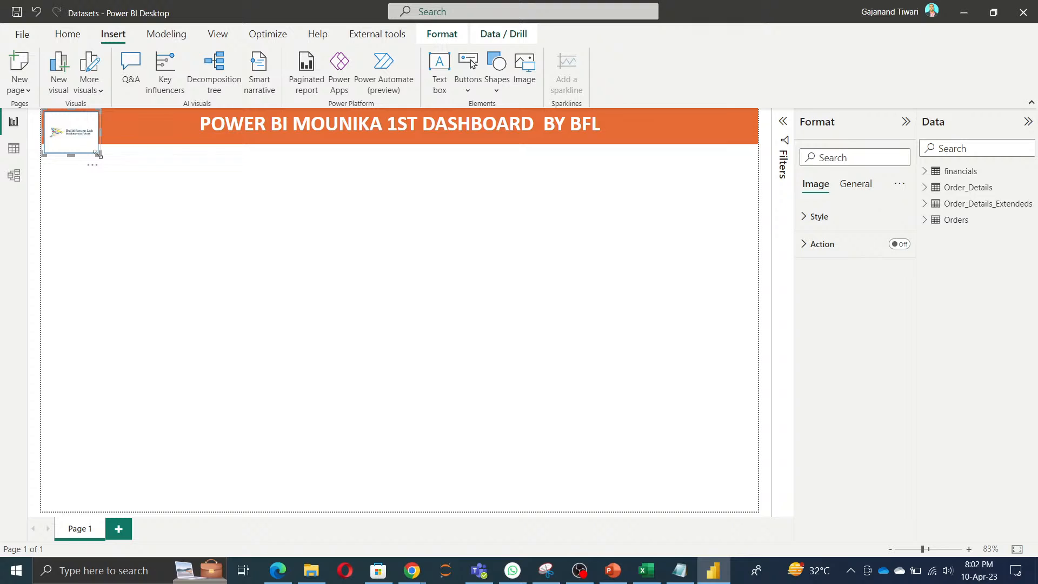
pyautogui.moveTo(99, 153); pyautogui.dragTo(86, 143)
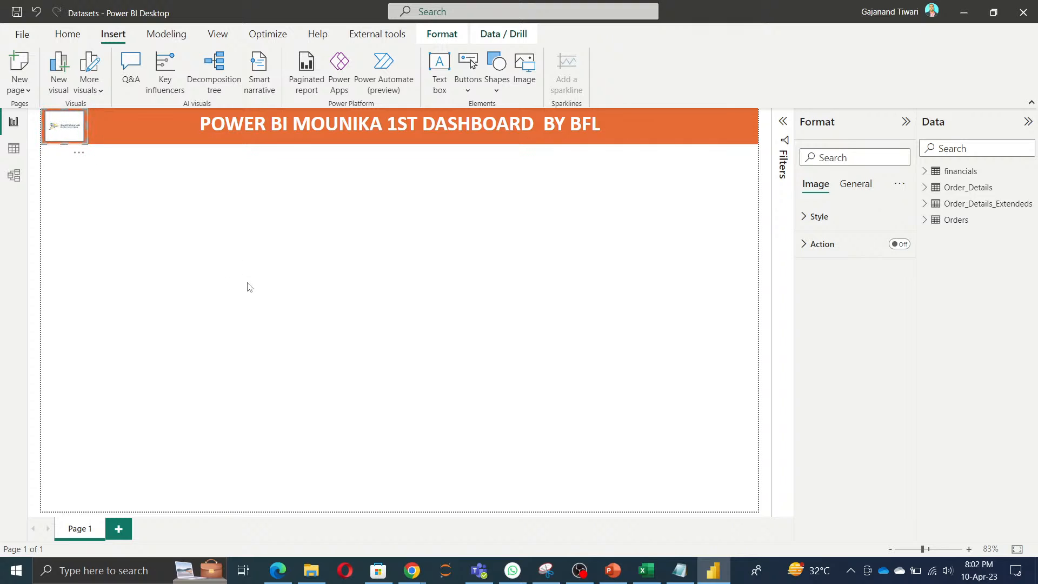
# Step: Bring the logo image to the front of the title banner
pyautogui.click(442, 34)
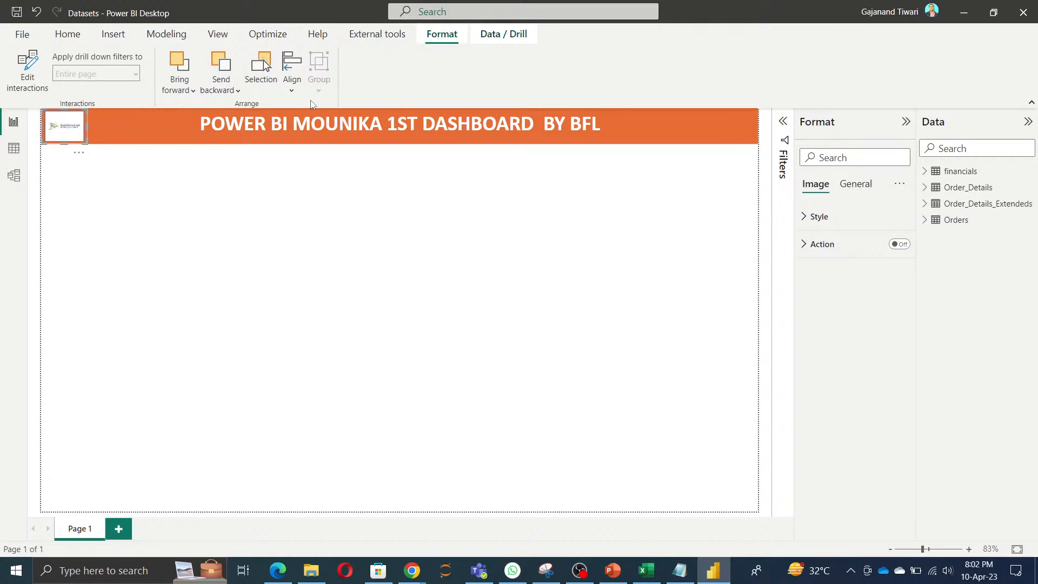
pyautogui.click(187, 90)
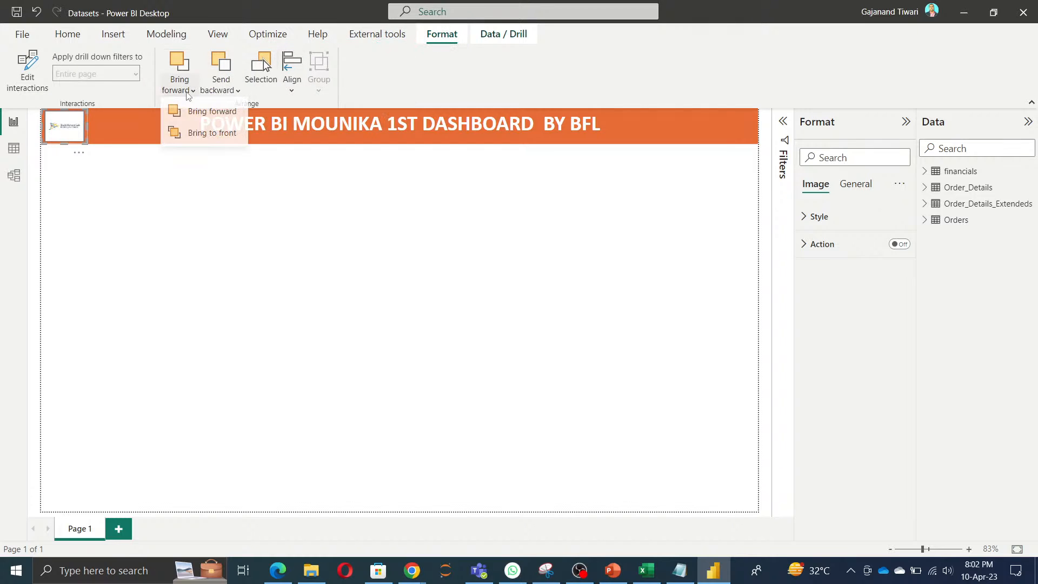
pyautogui.click(203, 133)
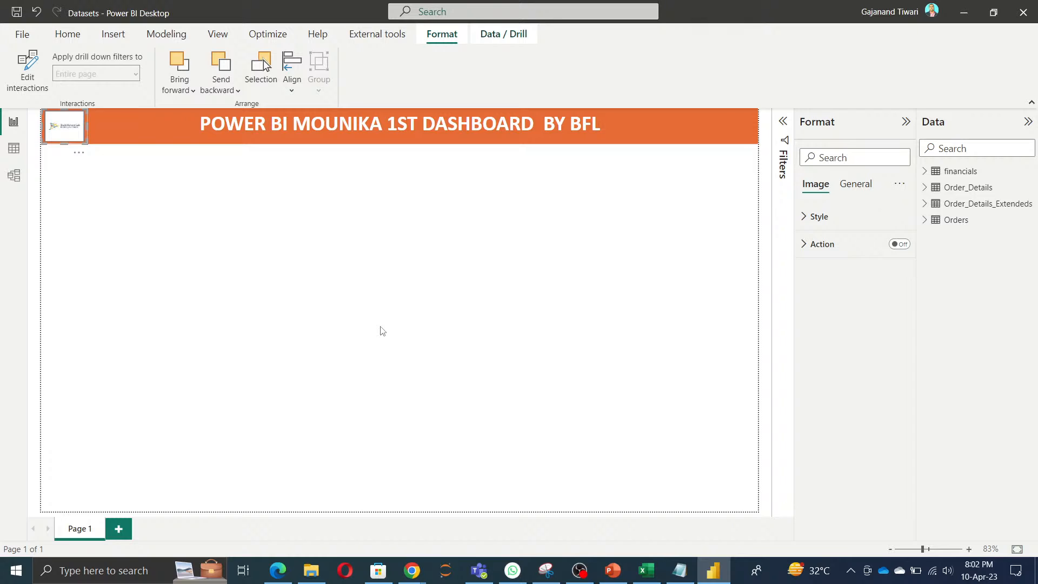
pyautogui.click(199, 301)
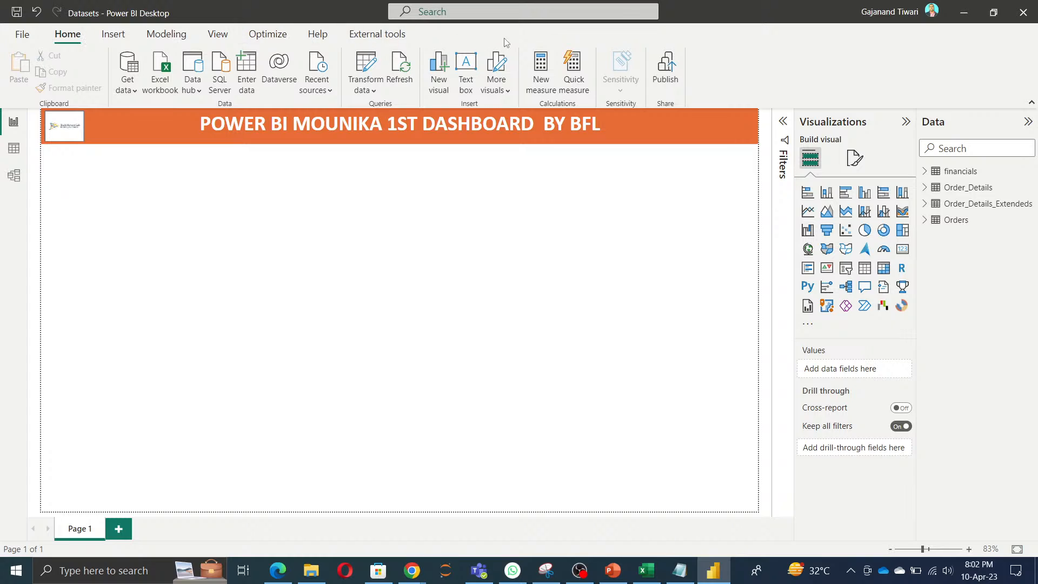
pyautogui.click(61, 128)
pyautogui.click(442, 34)
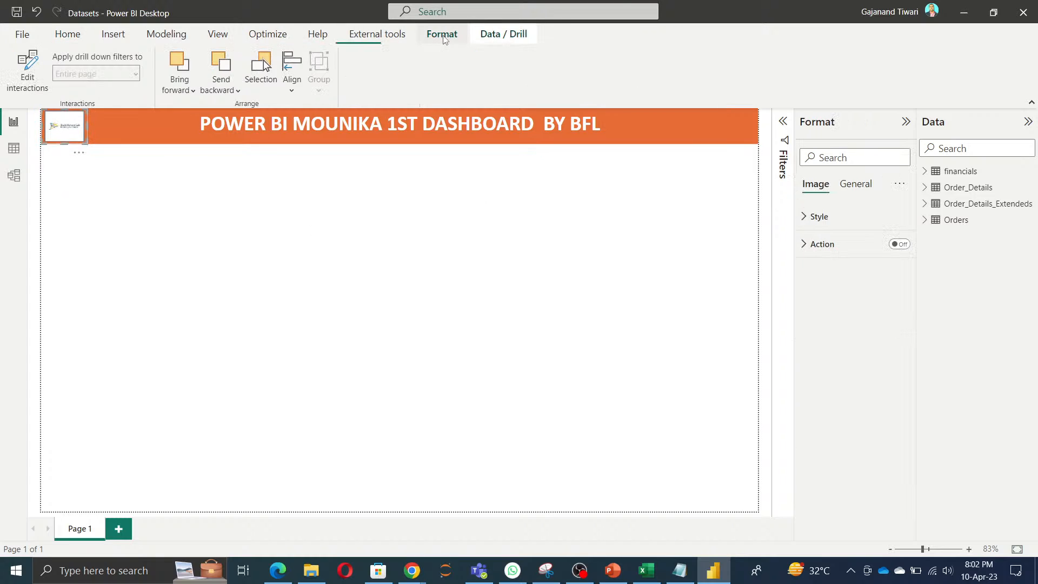
pyautogui.click(182, 95)
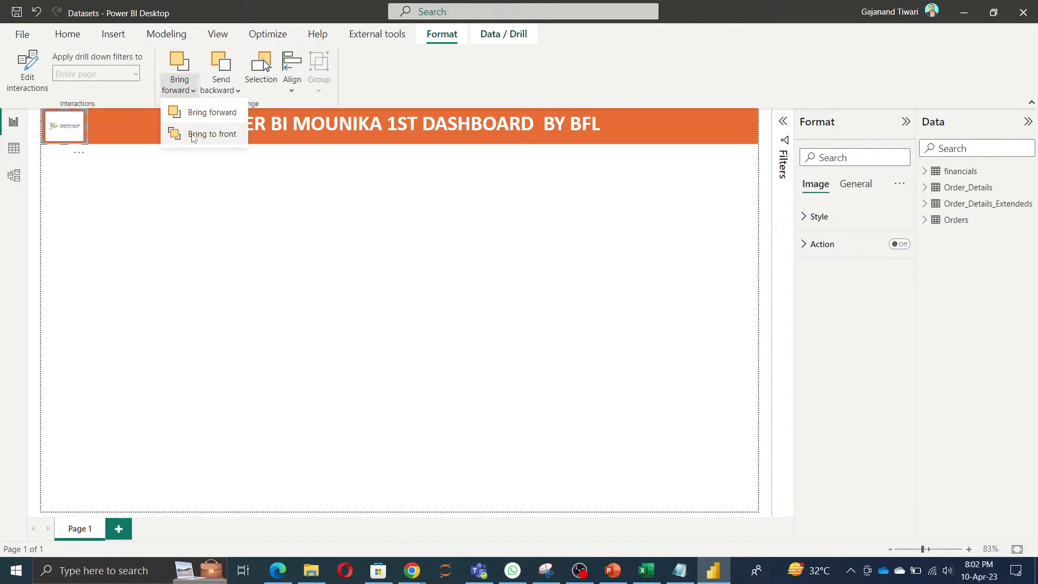
pyautogui.click(234, 279)
pyautogui.click(62, 129)
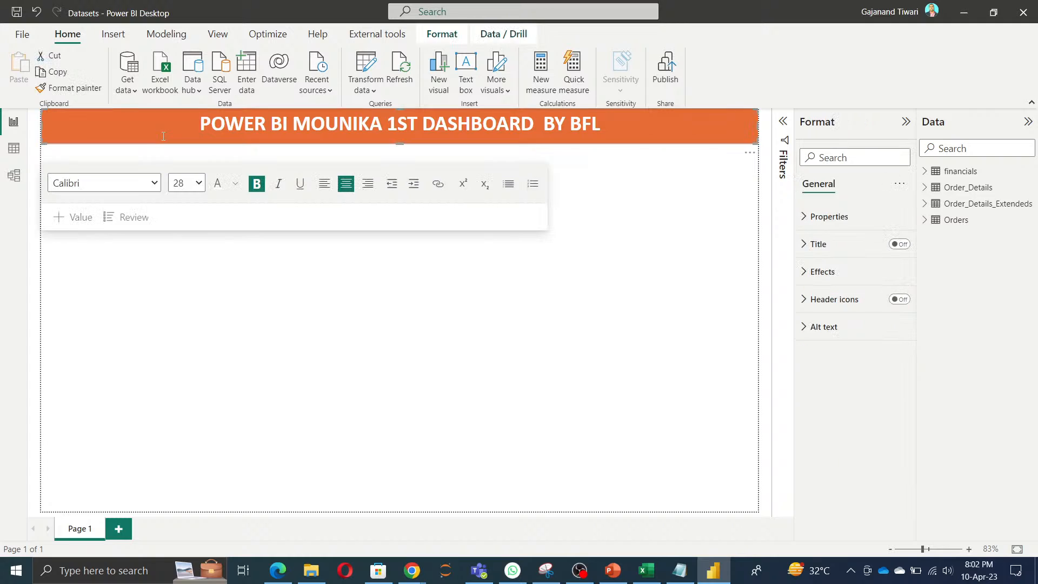
pyautogui.click(79, 307)
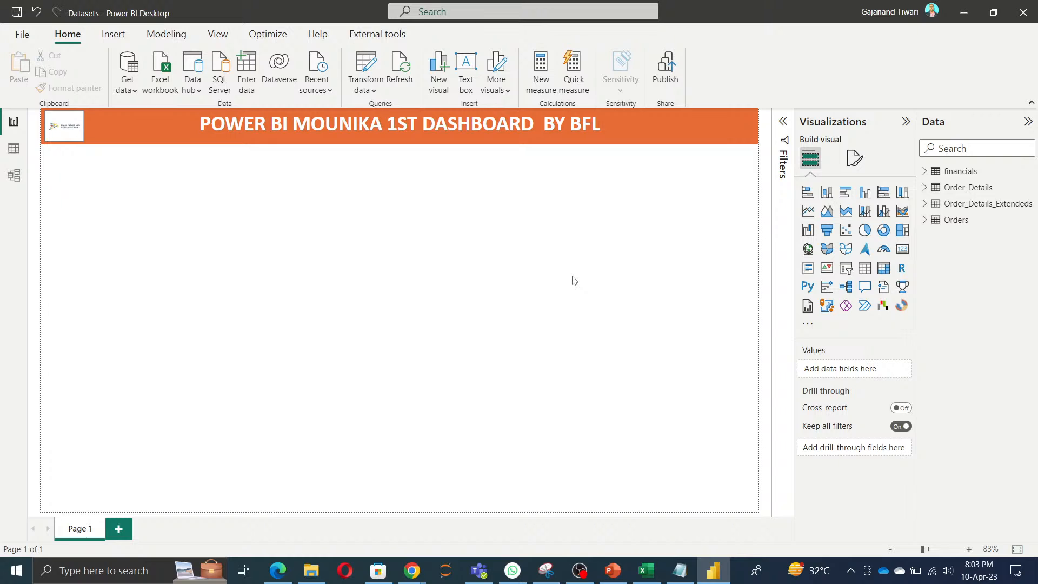
# Step: Add a calculated column to the financials table with the formula RefreshDate and time = NOW()
pyautogui.click(14, 149)
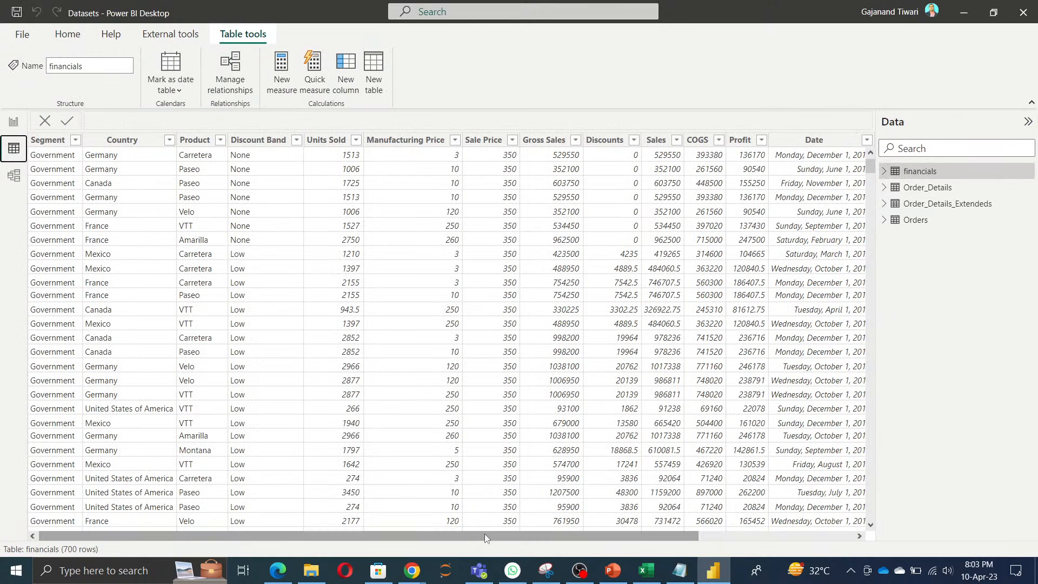
pyautogui.moveTo(485, 536); pyautogui.dragTo(820, 544)
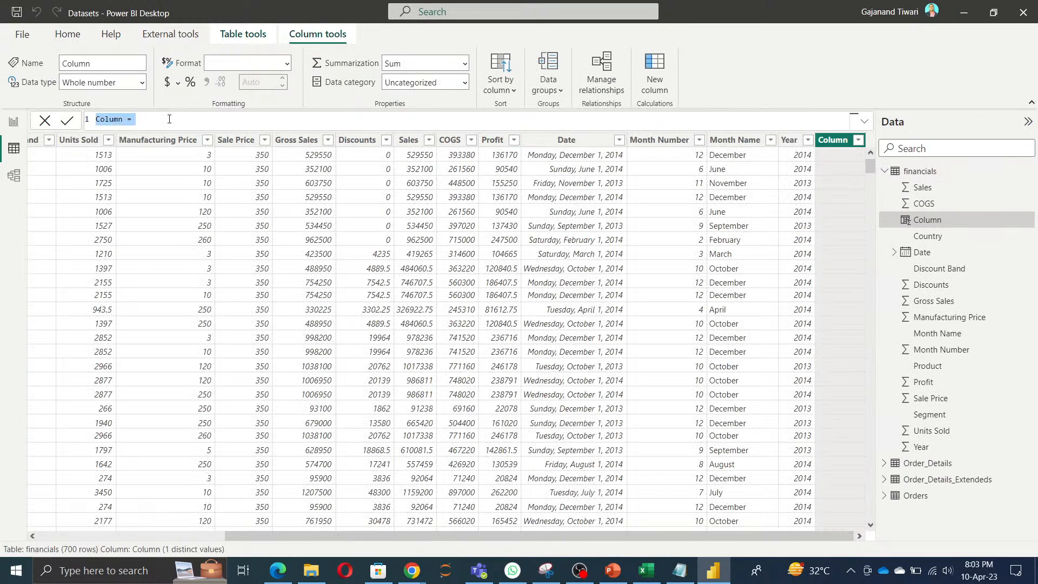
pyautogui.press('BackSpace')
pyautogui.write('REfres')
pyautogui.press('BackSpace')
pyautogui.press('BackSpace')
pyautogui.press('BackSpace')
pyautogui.press('BackSpace')
pyautogui.press('BackSpace')
pyautogui.write('efreshDAta')
pyautogui.press('BackSpace')
pyautogui.press('BackSpace')
pyautogui.press('BackSpace')
pyautogui.write('at')
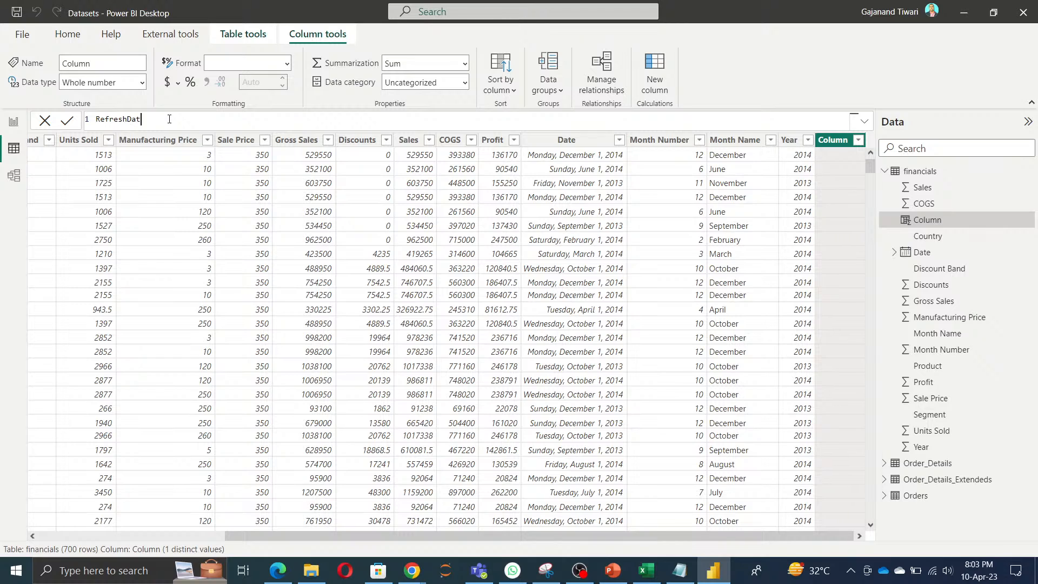
pyautogui.write('e and Time = NOW()')
pyautogui.press('Return')
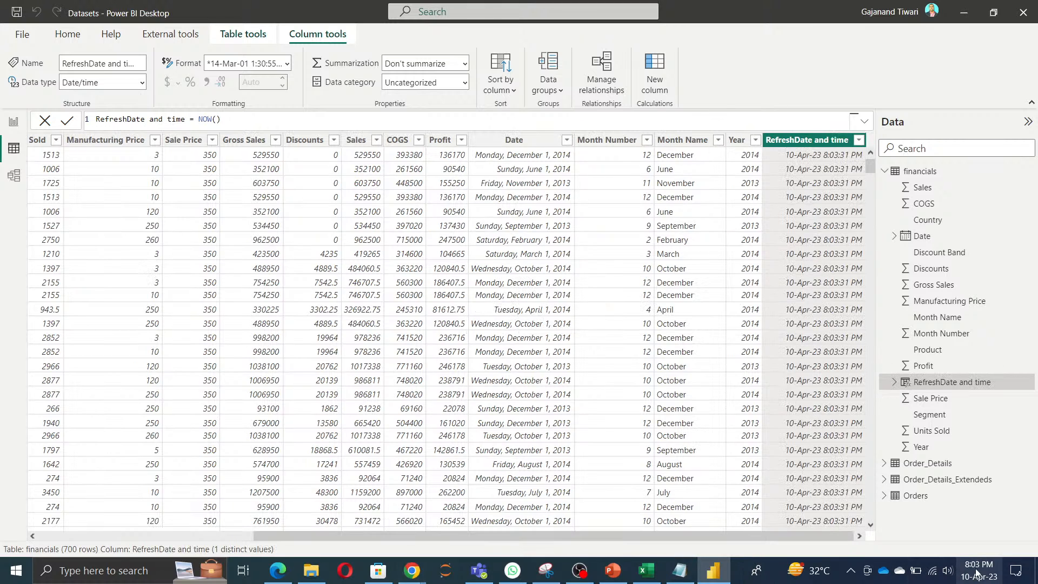
pyautogui.moveTo(970, 572)
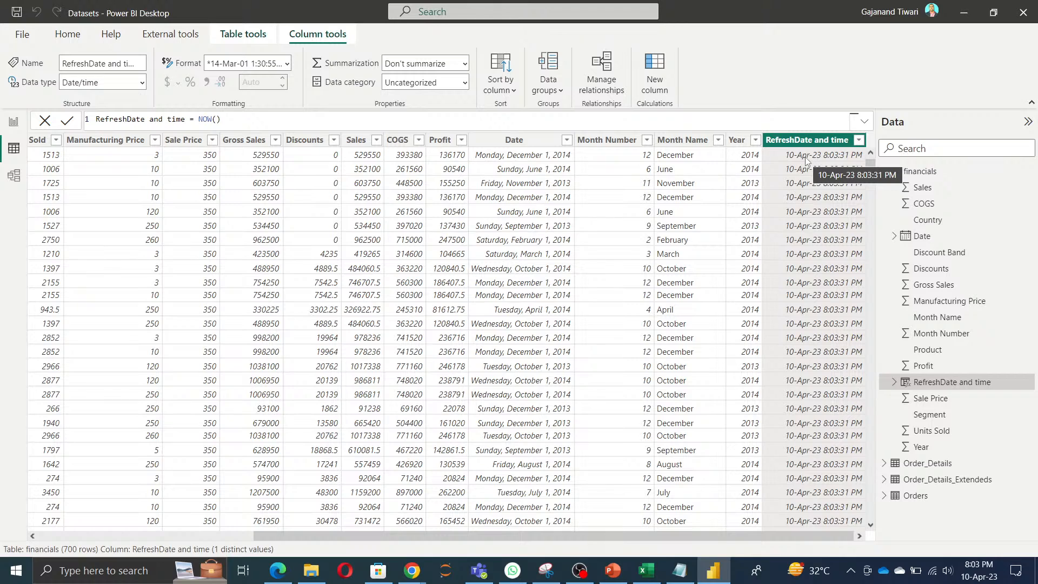
pyautogui.click(291, 229)
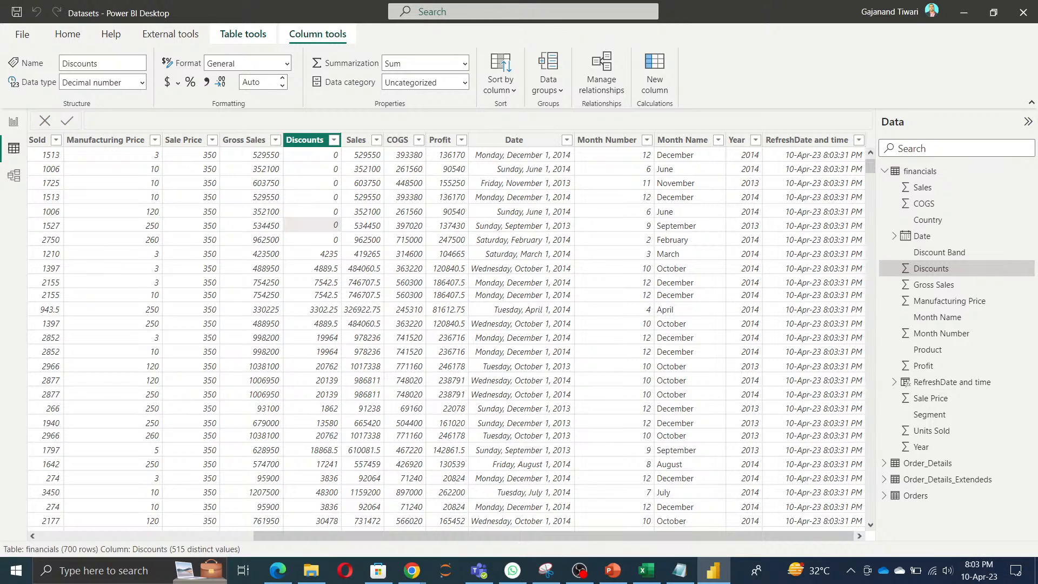
# Step: Add a card visual to the report page showing the RefreshDate and time field
pyautogui.click(14, 124)
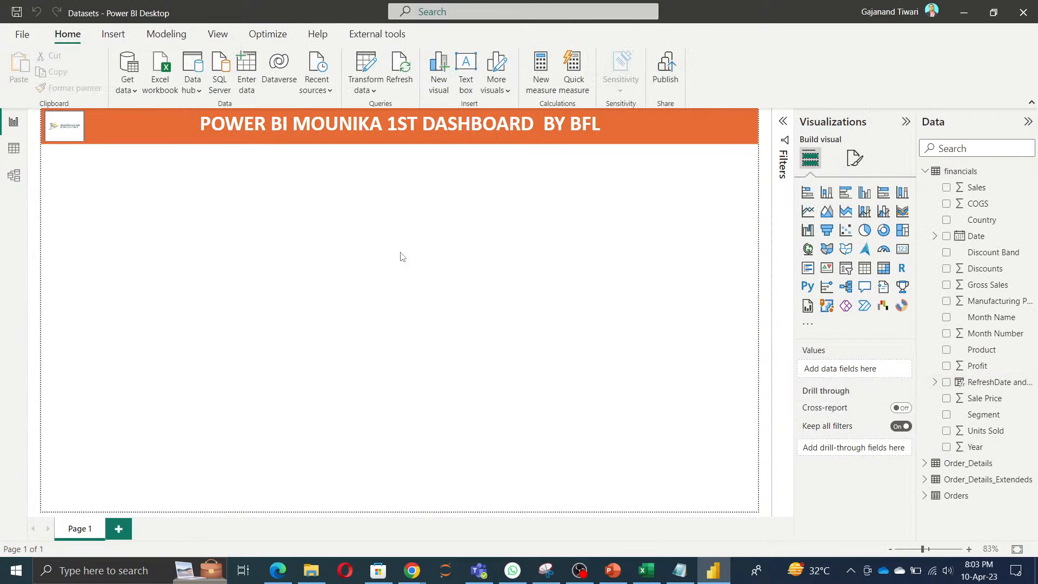
pyautogui.click(903, 250)
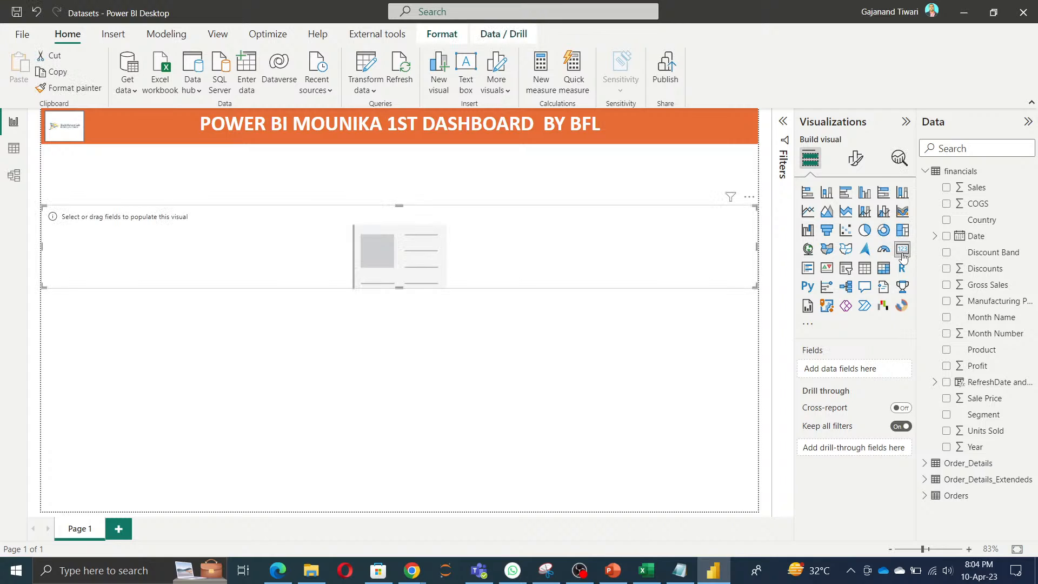
pyautogui.click(948, 384)
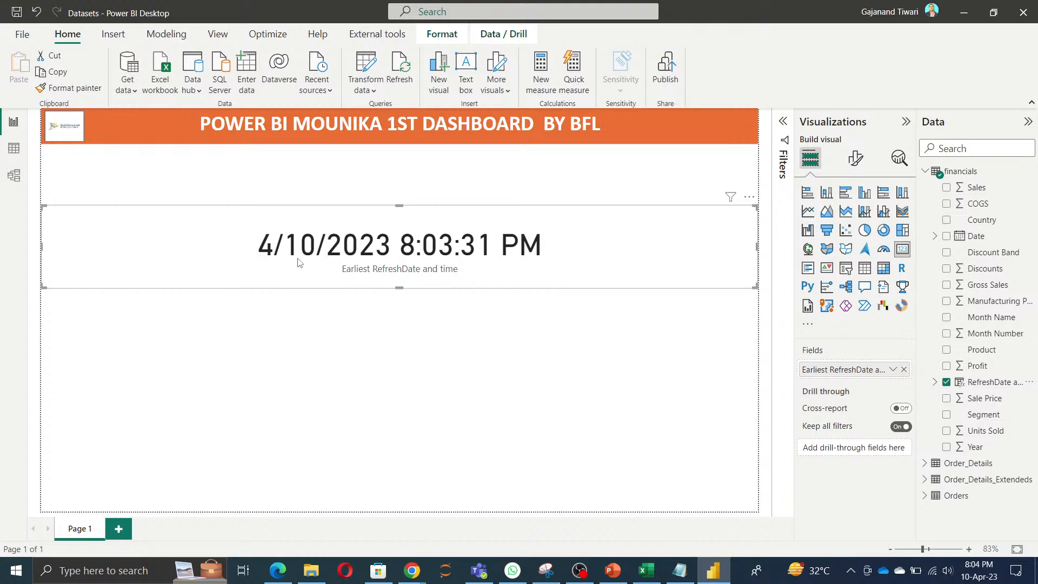
# Step: Set the refresh-time card's callout value font size to 15 and turn off its category label
pyautogui.click(859, 161)
pyautogui.click(844, 251)
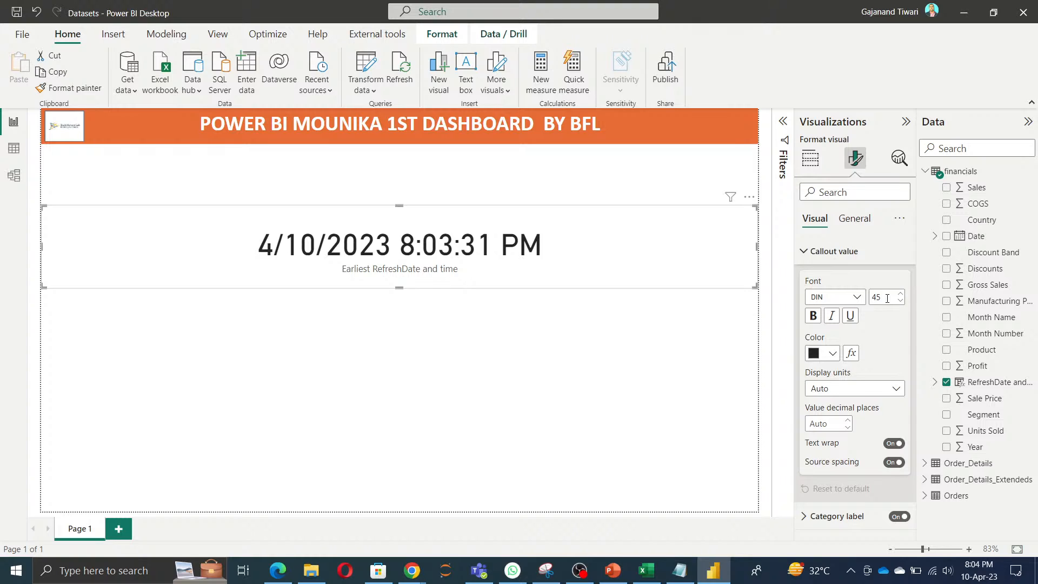
pyautogui.write('15')
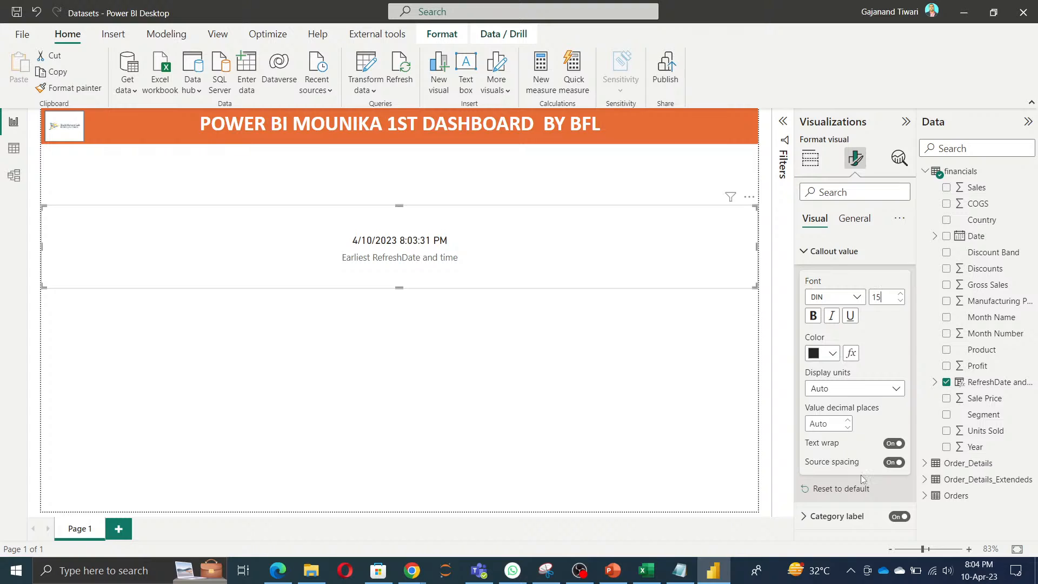
pyautogui.click(896, 517)
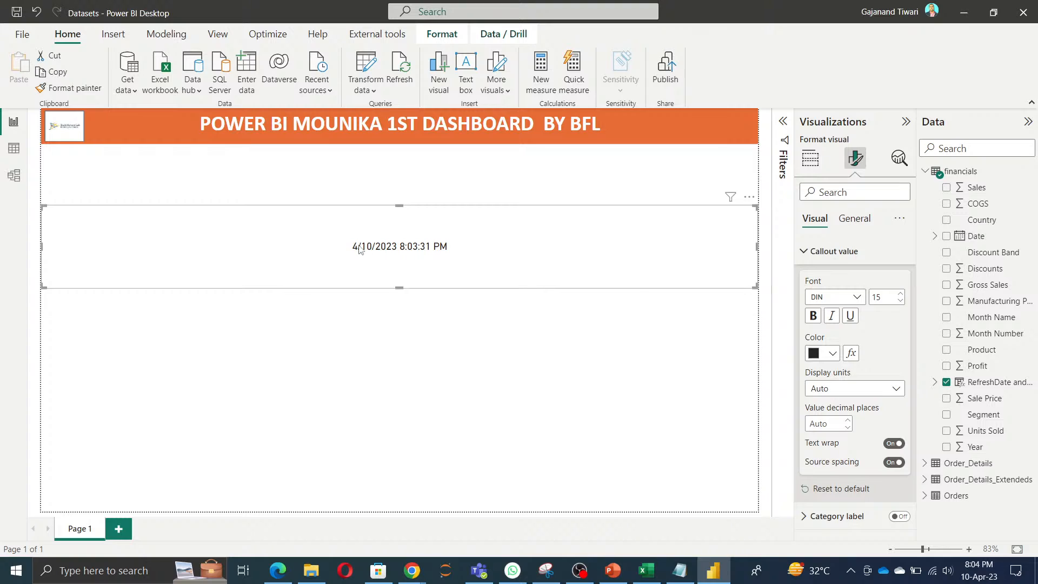
# Step: Reduce the refresh-time card's height in stages, trying 100, 50 and 45 before setting it to 30
pyautogui.click(860, 220)
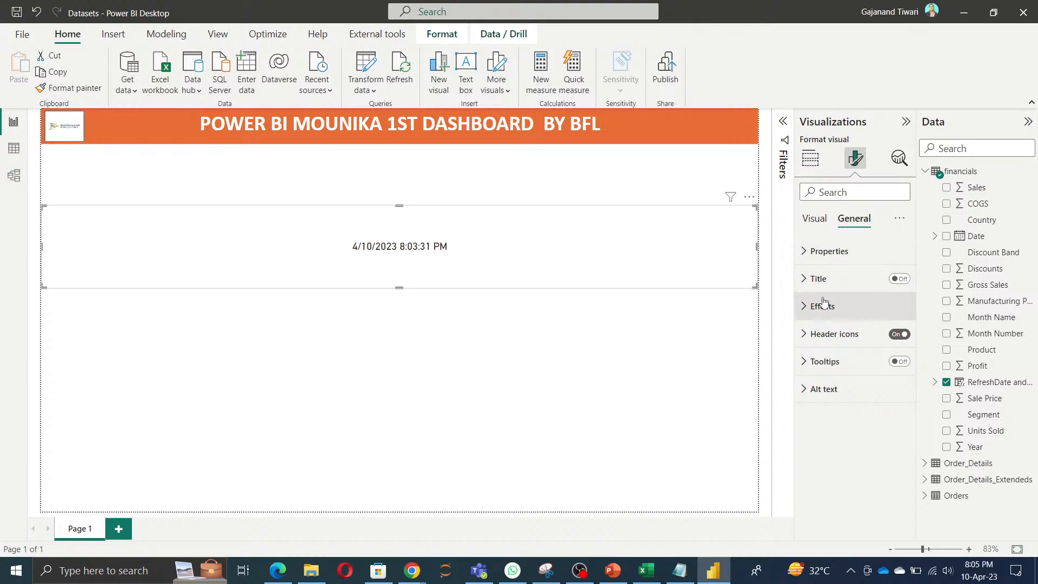
pyautogui.click(828, 251)
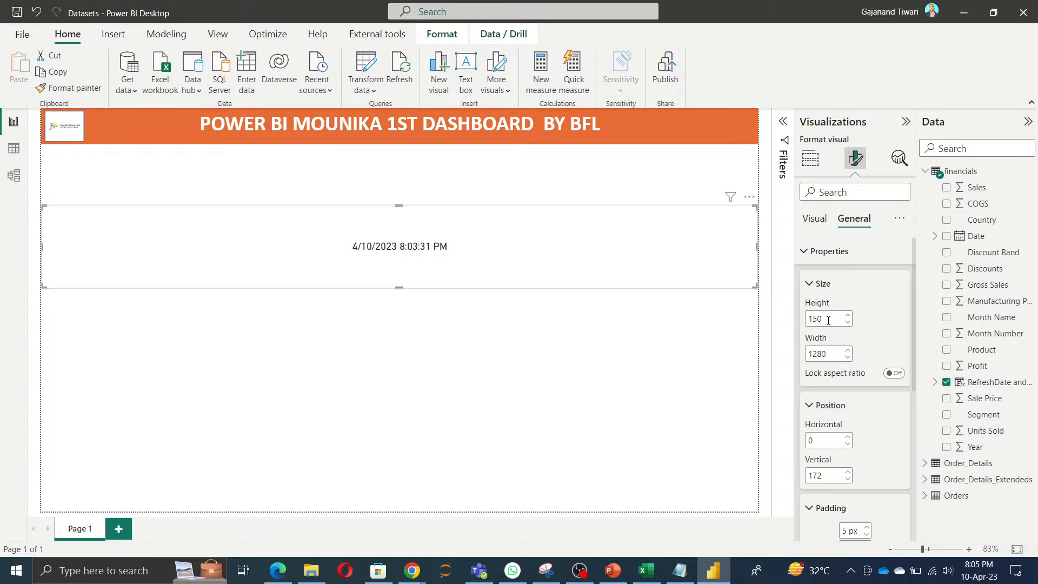
pyautogui.moveTo(828, 320); pyautogui.dragTo(806, 318)
pyautogui.write('100')
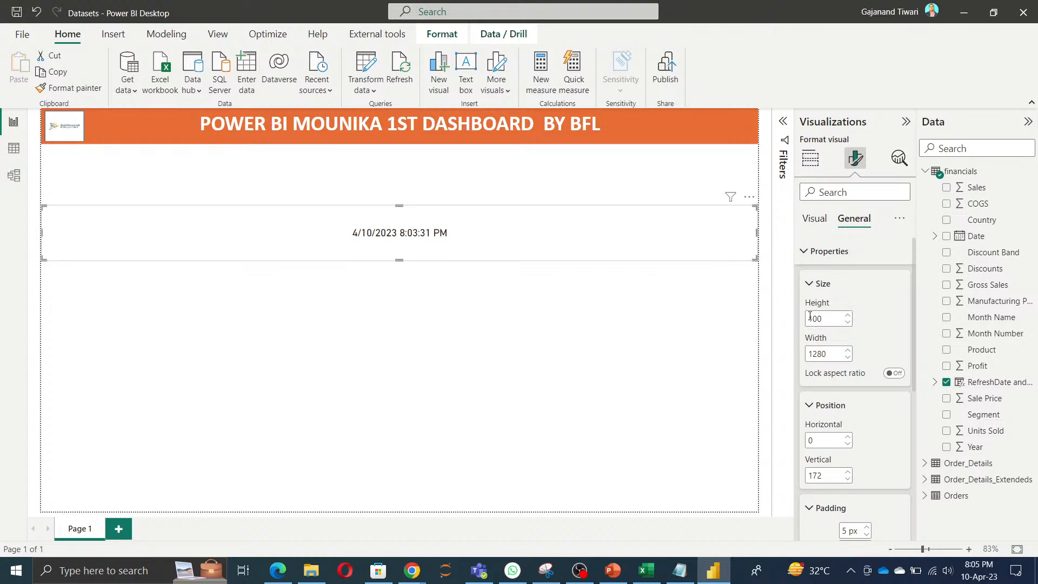
pyautogui.moveTo(808, 318); pyautogui.dragTo(837, 317)
pyautogui.write('50')
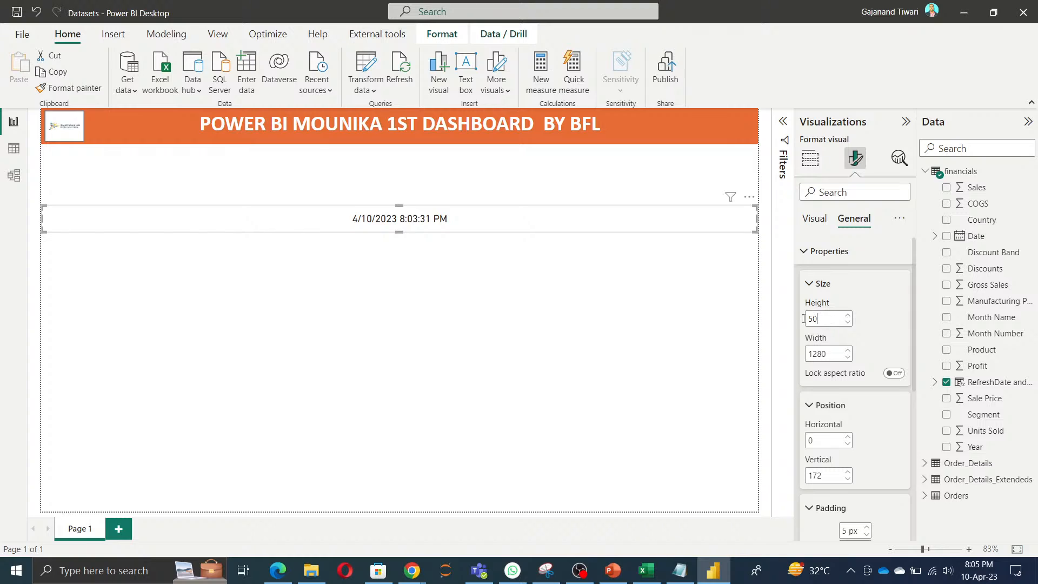
pyautogui.moveTo(831, 318); pyautogui.dragTo(748, 312)
pyautogui.write('45')
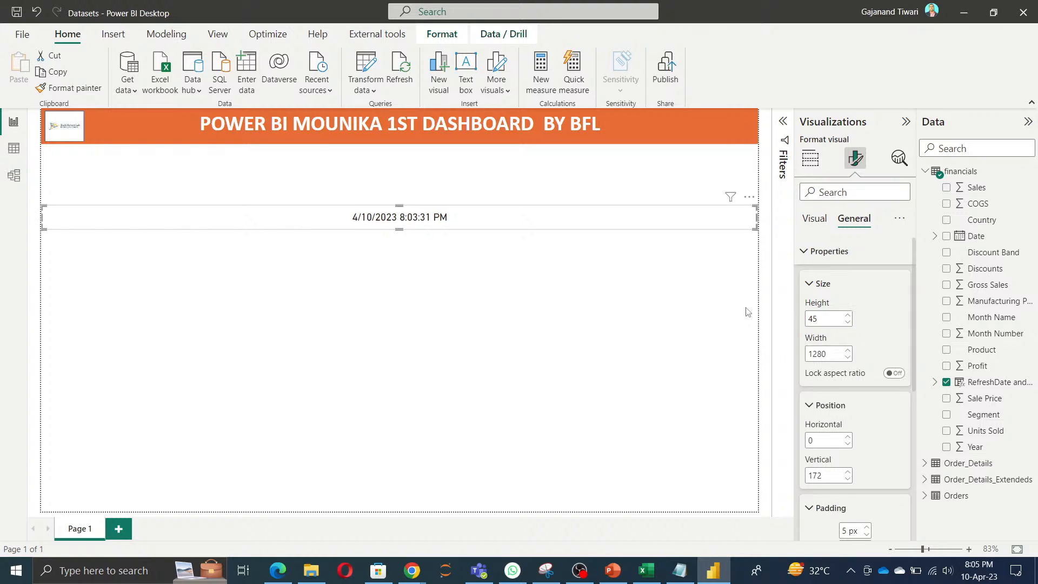
pyautogui.moveTo(812, 320); pyautogui.dragTo(762, 319)
pyautogui.write('30')
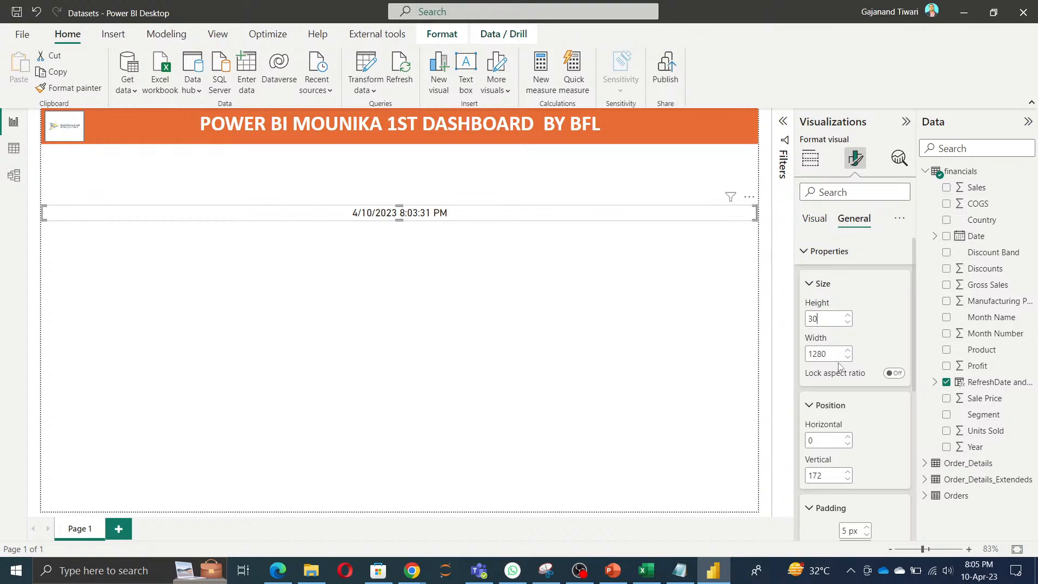
# Step: Narrow the refresh-time card to a width of 200 and start fine-tuning that width
pyautogui.doubleClick(823, 352)
pyautogui.write('200')
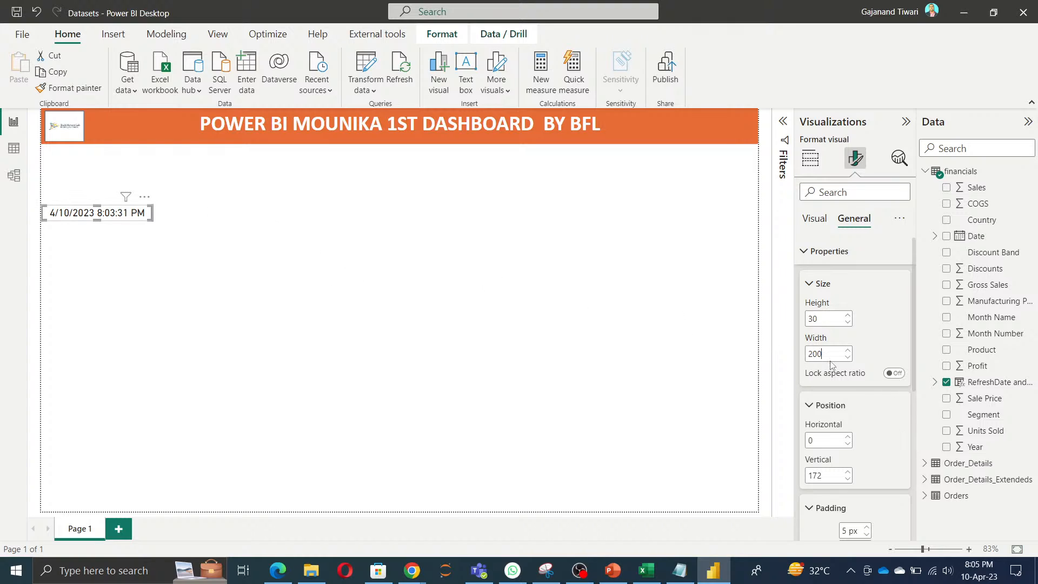
pyautogui.press('BackSpace')
pyautogui.write('1')
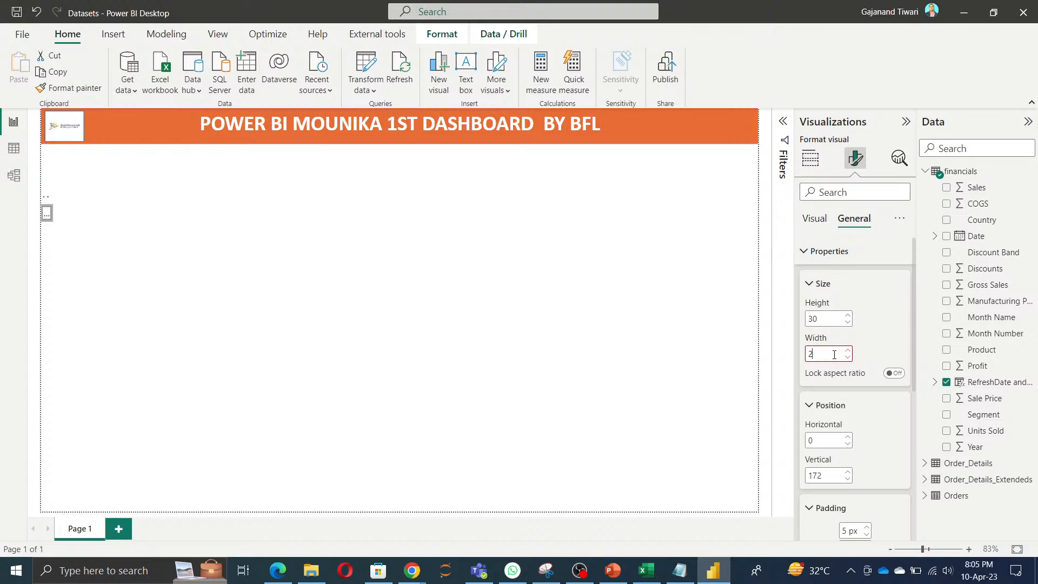
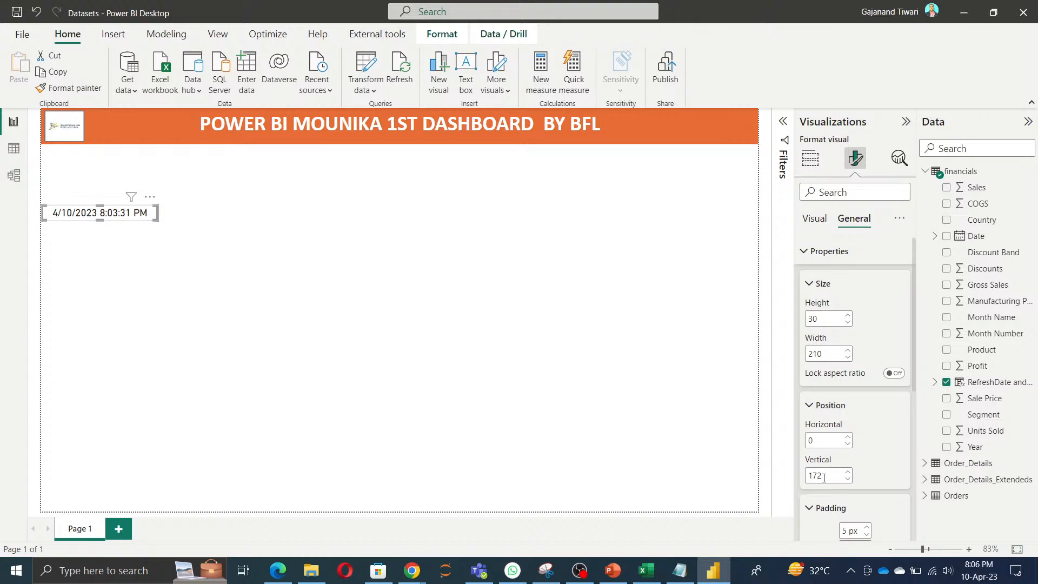
# Step: Try horizontal positions 200 and 10 for the refresh-time card, and move it freehand to about 877 horizontal, 140 vertical
pyautogui.click(848, 437)
pyautogui.click(848, 437)
pyautogui.click(848, 437)
pyautogui.write('200')
pyautogui.doubleClick(833, 439)
pyautogui.write('10')
pyautogui.moveTo(152, 199); pyautogui.dragTo(641, 181)
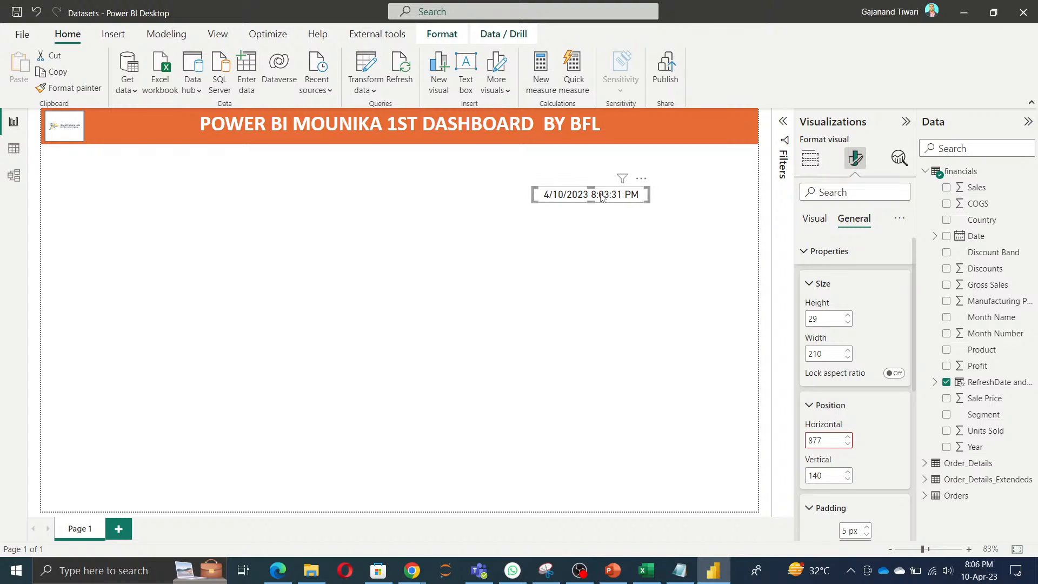
# Step: Try to set the refresh-time card's horizontal position to 1000 and deselect the card
pyautogui.doubleClick(822, 440)
pyautogui.write('1')
pyautogui.press('BackSpace')
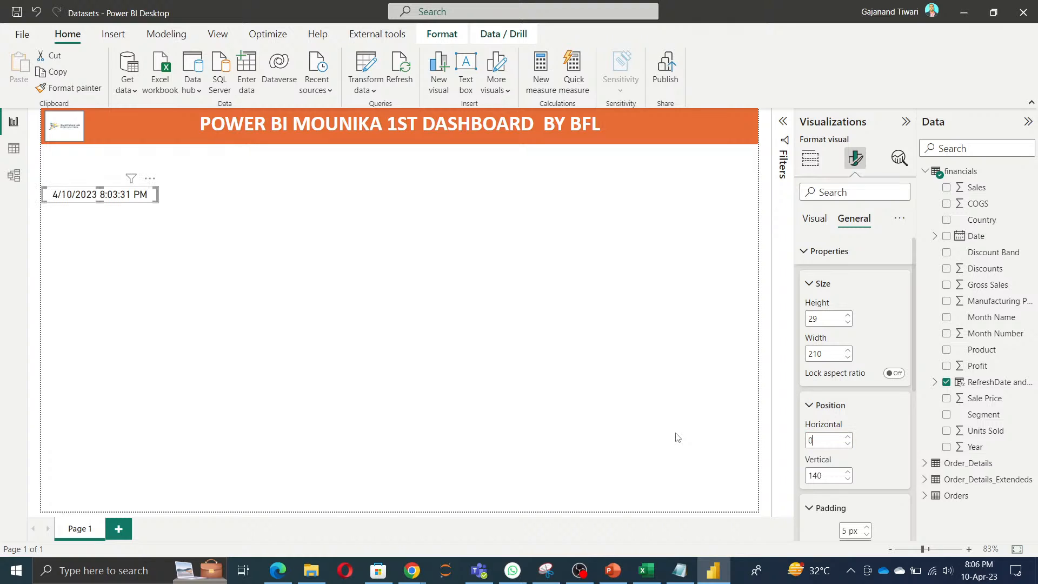
pyautogui.write('0')
pyautogui.press('BackSpace')
pyautogui.write('1000')
pyautogui.click(872, 465)
pyautogui.click(380, 438)
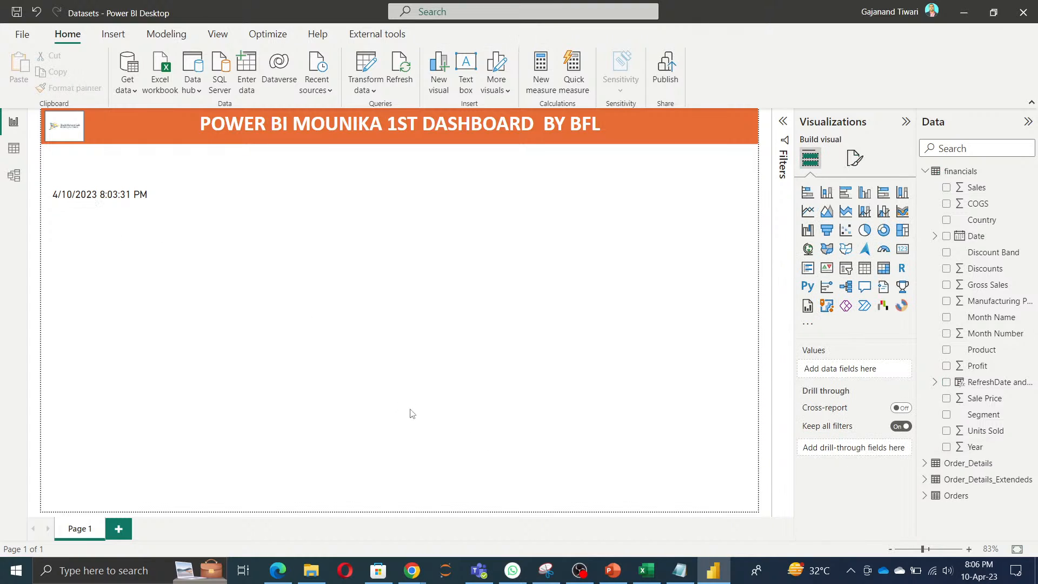
# Step: Reopen the refresh-time card's position properties and raise its horizontal position in small increments to 22
pyautogui.click(120, 196)
pyautogui.click(856, 167)
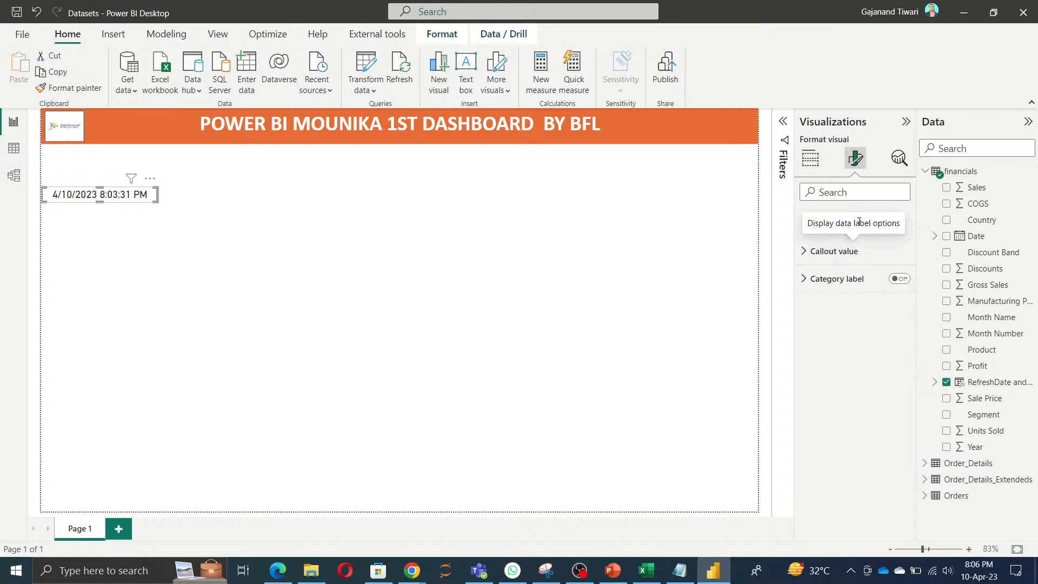
pyautogui.click(855, 219)
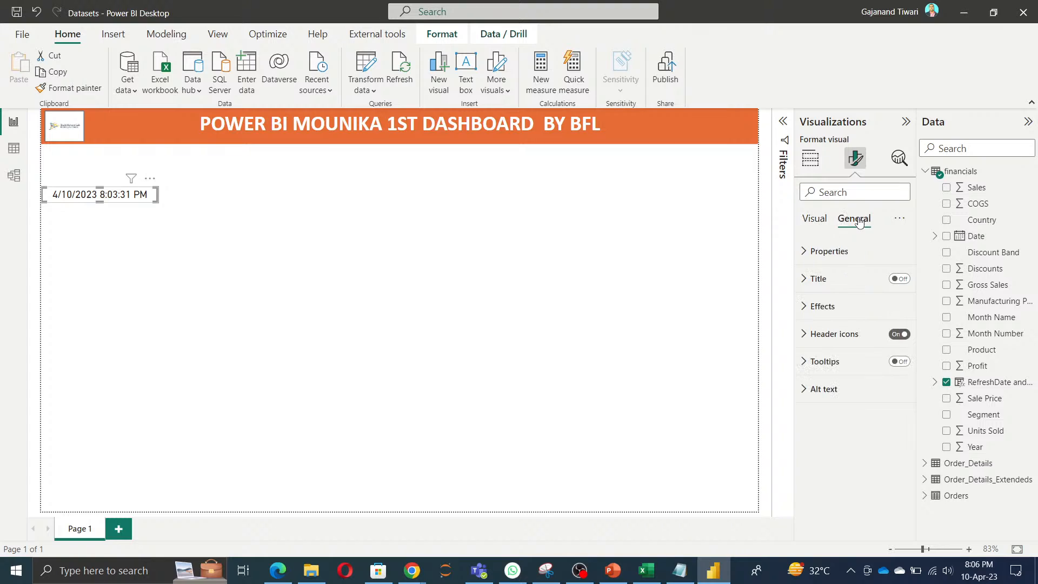
pyautogui.click(826, 252)
pyautogui.scroll(-2, 850, 422)
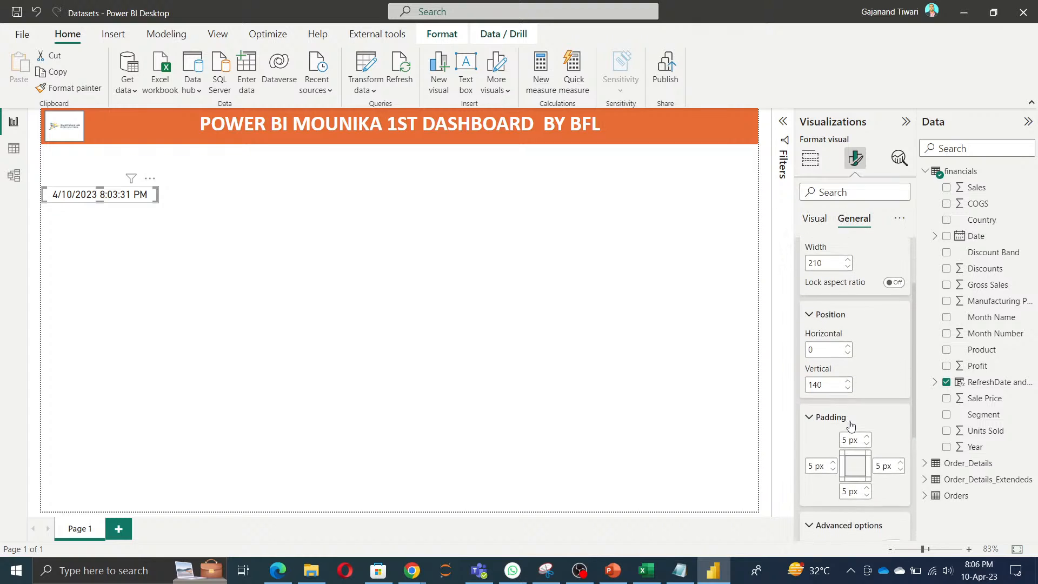
pyautogui.click(848, 346)
pyautogui.click(848, 346)
pyautogui.click(848, 347)
pyautogui.click(848, 347)
pyautogui.click(848, 346)
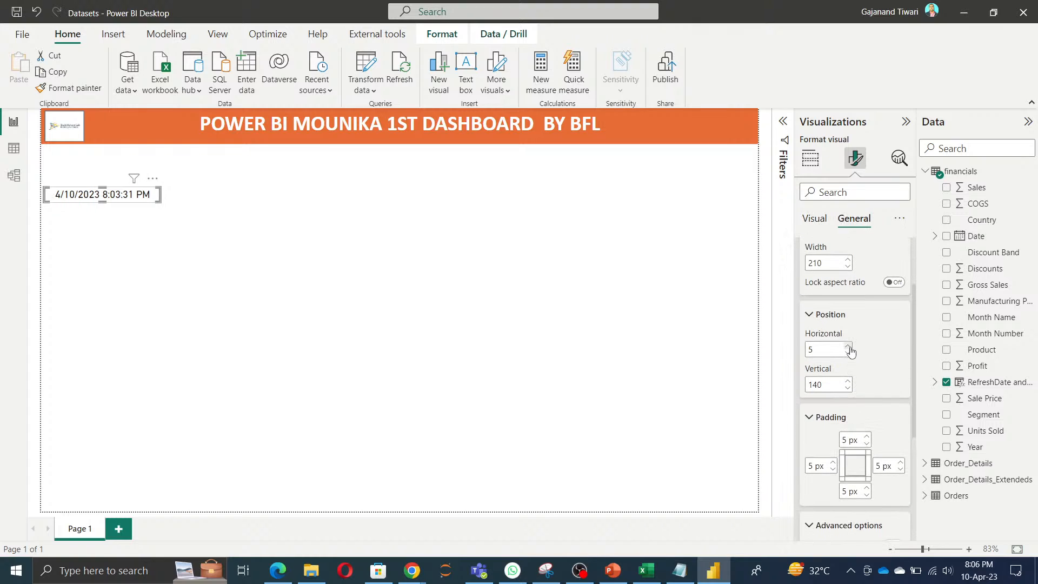
pyautogui.click(848, 347)
pyautogui.click(848, 347)
pyautogui.click(848, 347)
pyautogui.click(848, 347)
pyautogui.click(848, 347)
pyautogui.click(848, 347)
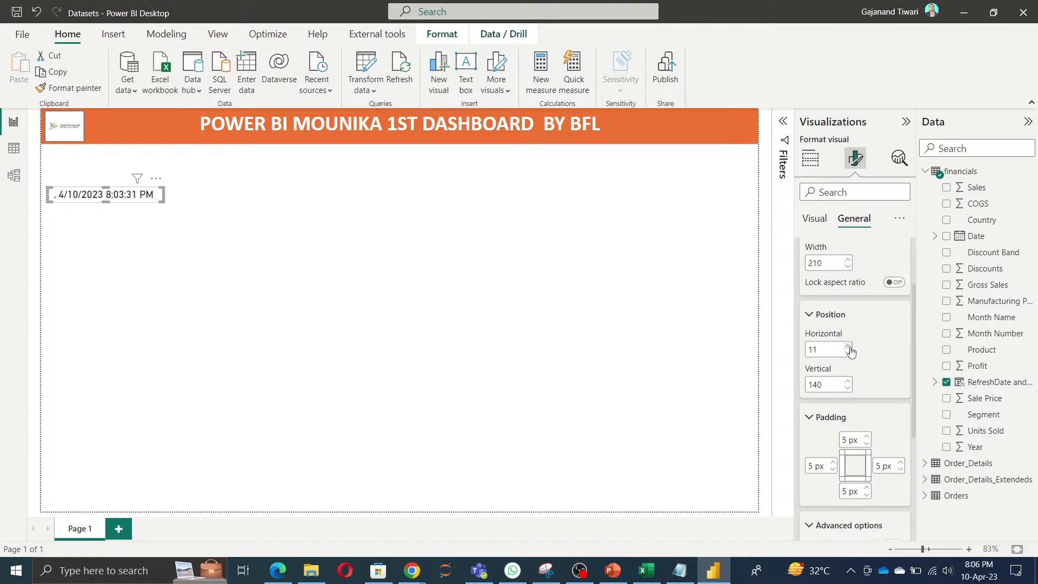
pyautogui.click(848, 347)
pyautogui.click(847, 347)
pyautogui.click(848, 347)
pyautogui.click(848, 347)
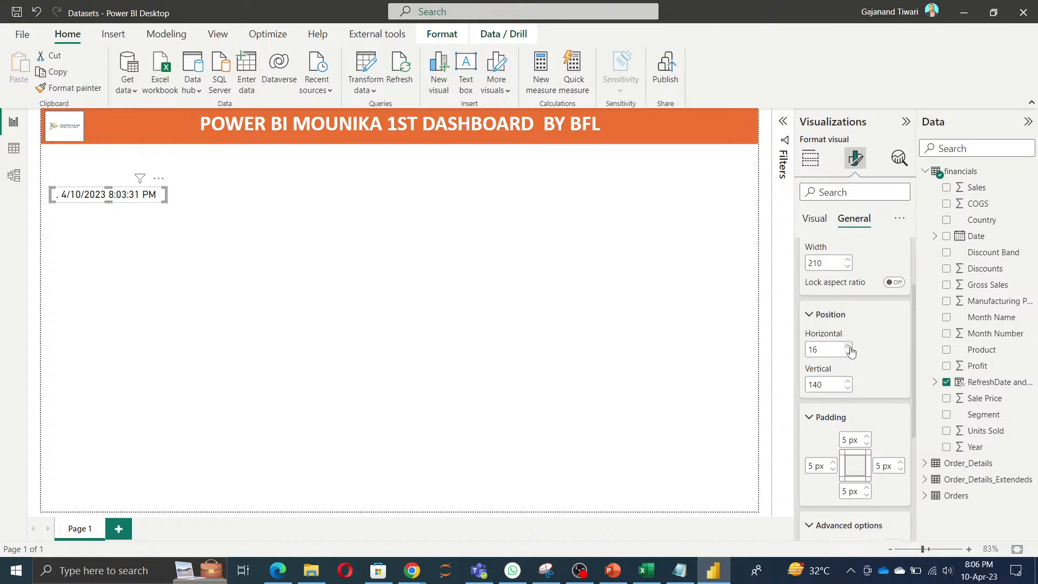
pyautogui.click(848, 346)
pyautogui.click(847, 346)
pyautogui.click(848, 347)
pyautogui.click(848, 347)
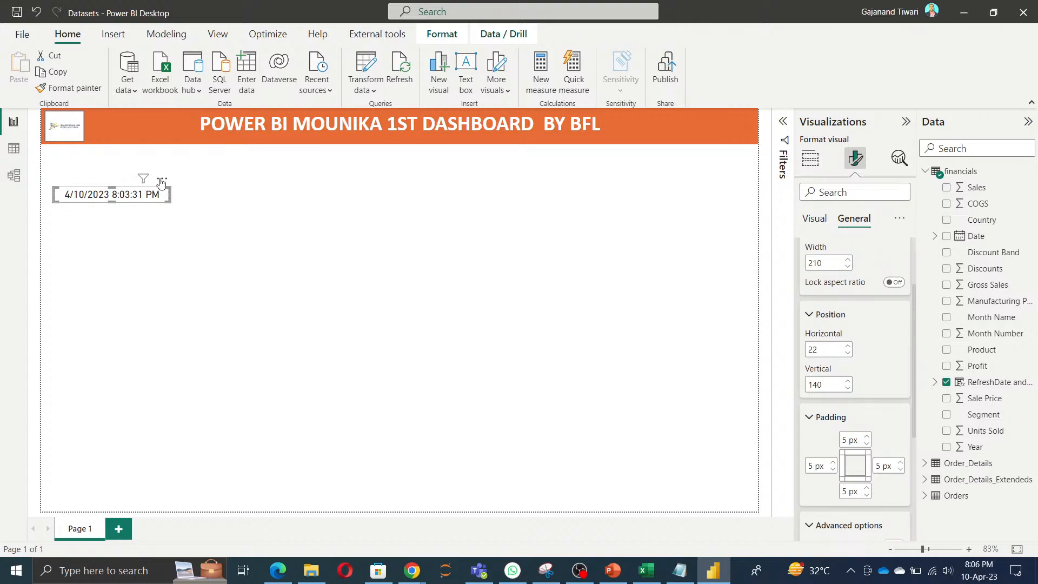
# Step: Move the refresh-time card onto the right end of the orange banner and save the report
pyautogui.moveTo(146, 178); pyautogui.dragTo(741, 182)
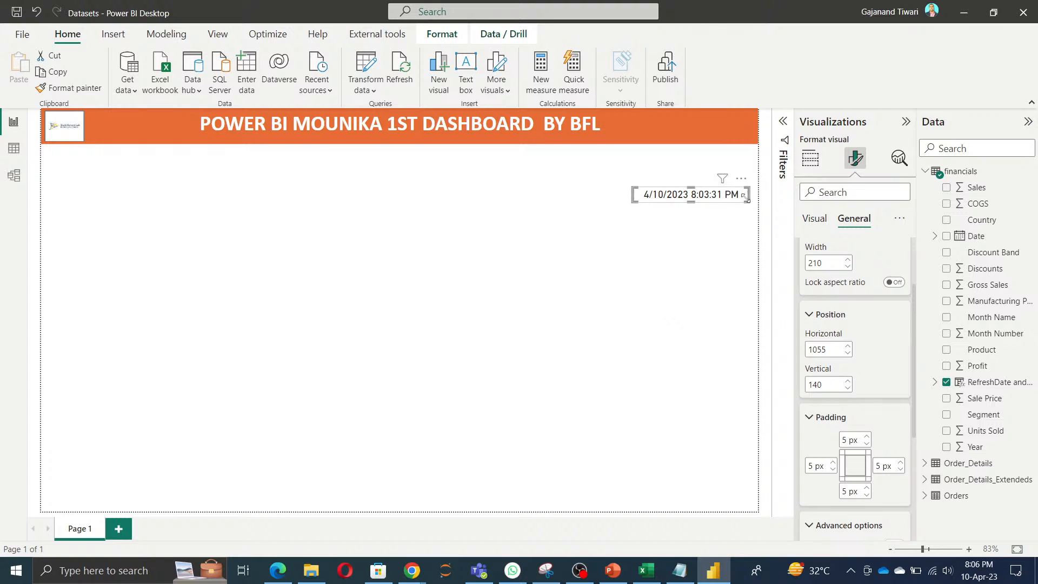
pyautogui.moveTo(737, 176); pyautogui.dragTo(738, 109)
pyautogui.click(637, 305)
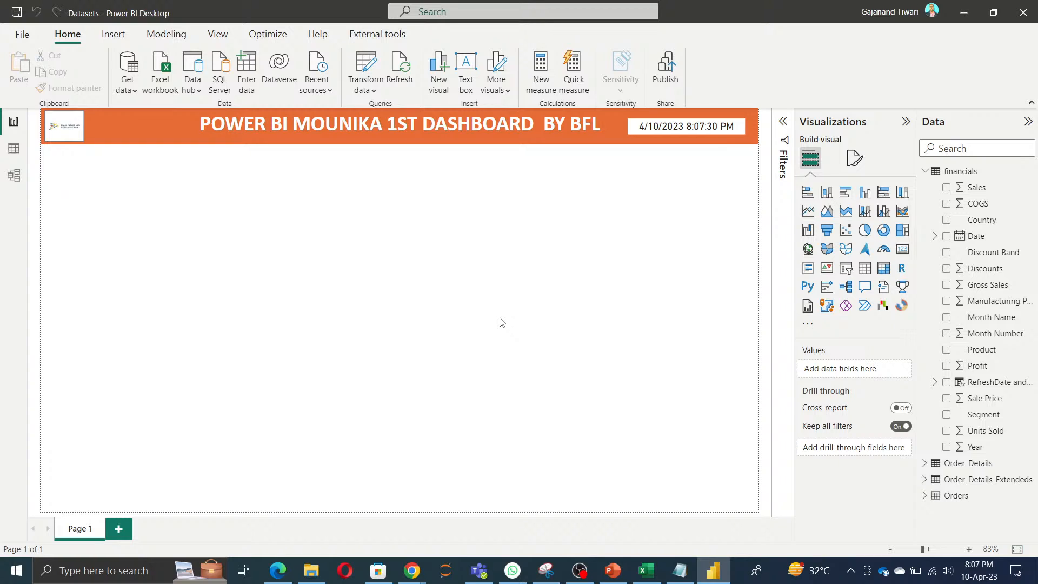
pyautogui.hotkey('ctrl', 's')
# Step: Add the financials Country field to the page as a slicer and shrink it to a compact box mid-page
pyautogui.moveTo(993, 220); pyautogui.dragTo(346, 280)
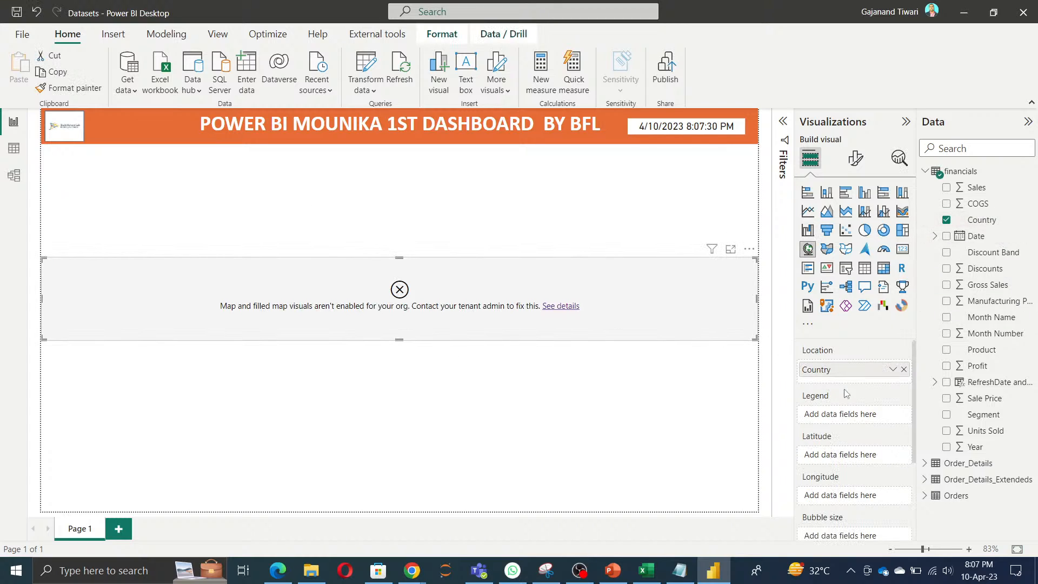
pyautogui.click(903, 370)
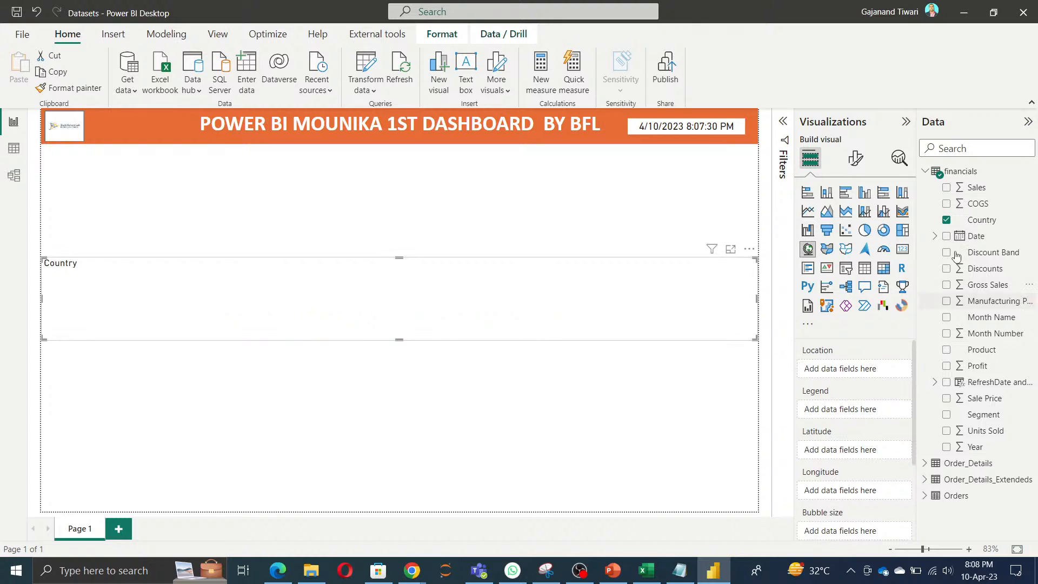
pyautogui.click(947, 221)
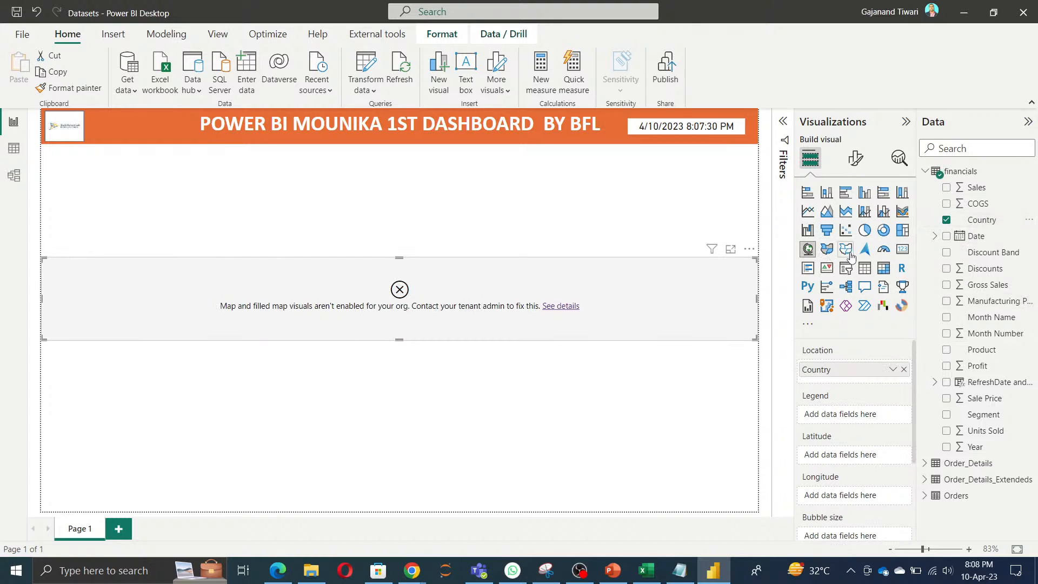
pyautogui.click(847, 268)
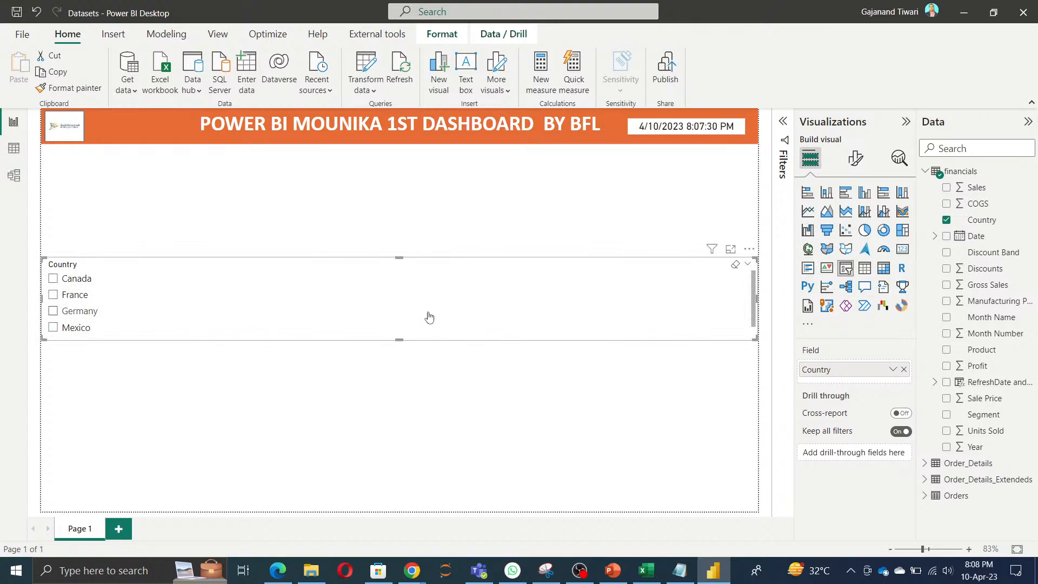
pyautogui.moveTo(758, 297); pyautogui.dragTo(436, 247)
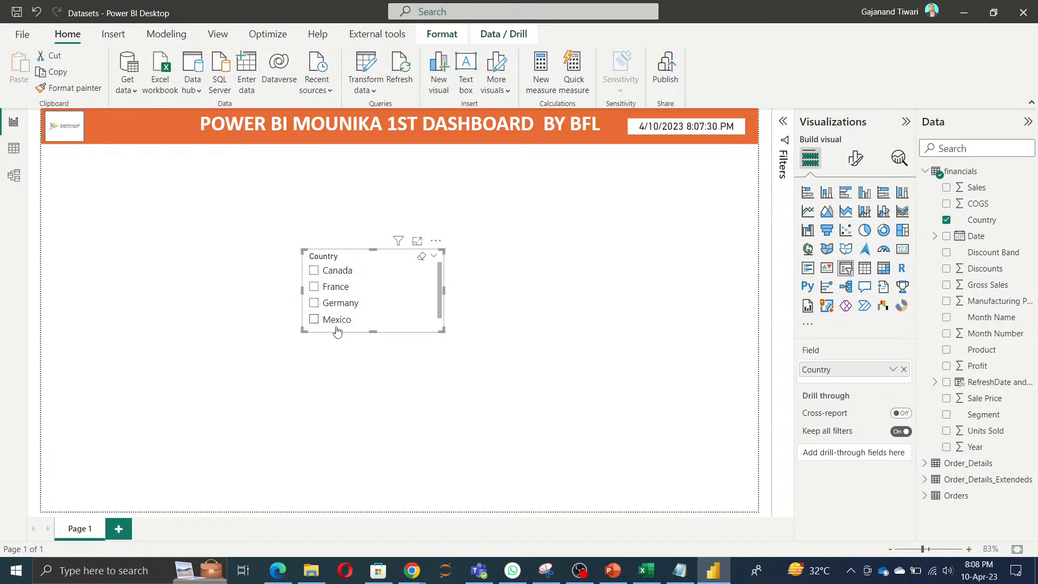
# Step: Try the Tile style on the Country slicer, settle on Dropdown, and check its list of countries
pyautogui.click(860, 159)
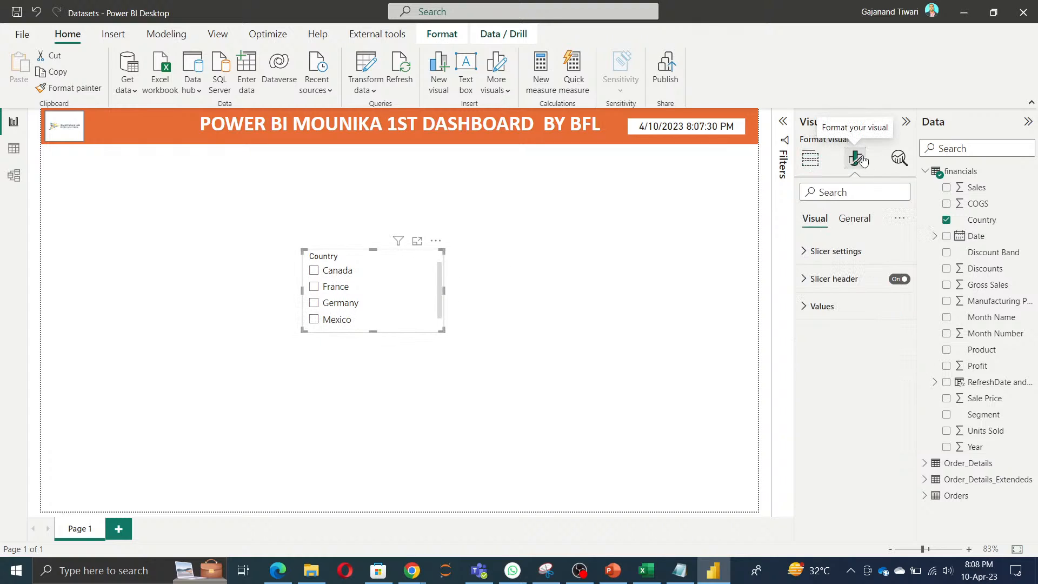
pyautogui.click(853, 253)
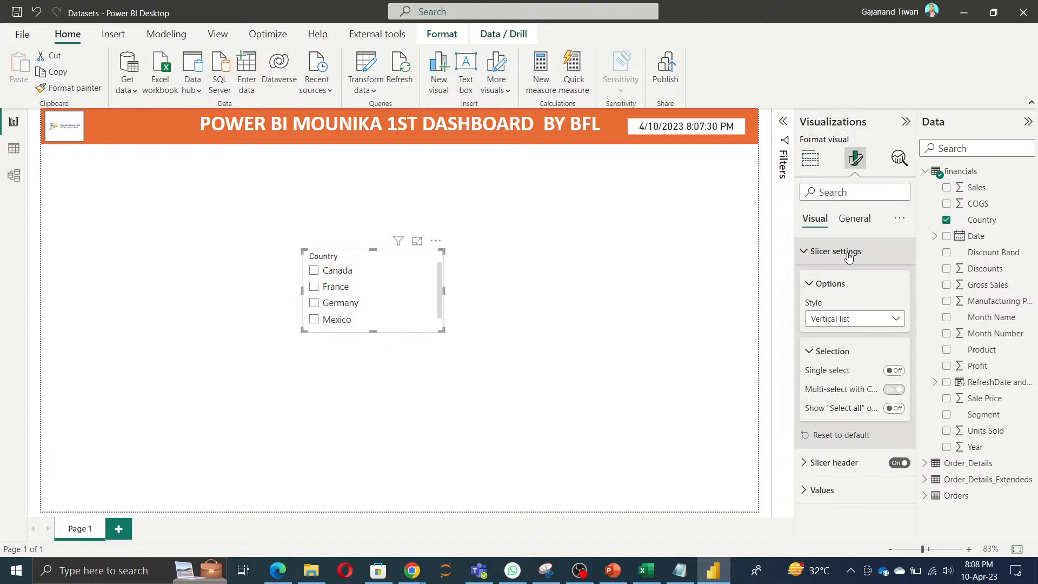
pyautogui.click(873, 324)
pyautogui.click(843, 339)
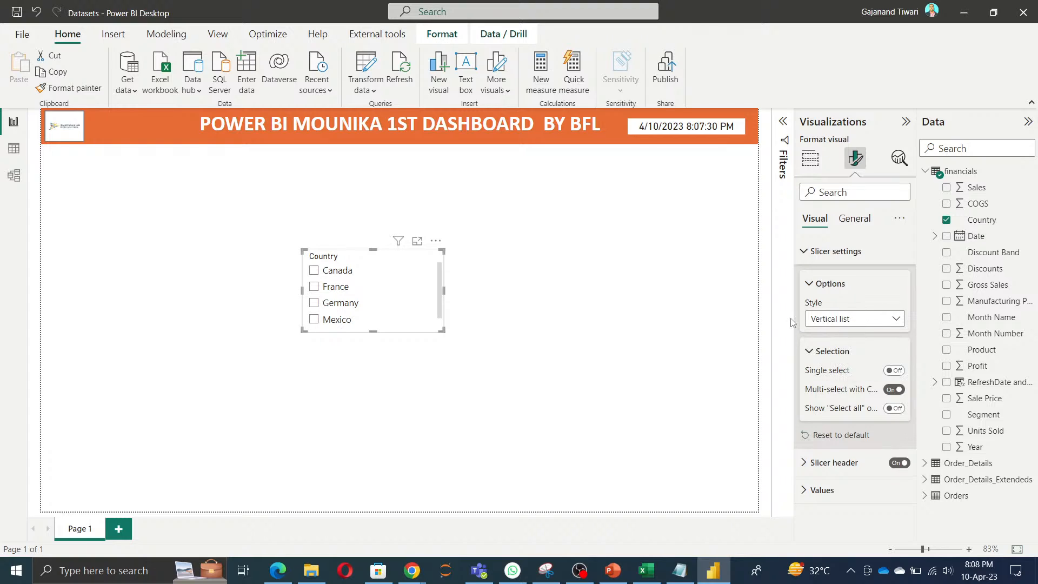
pyautogui.click(851, 320)
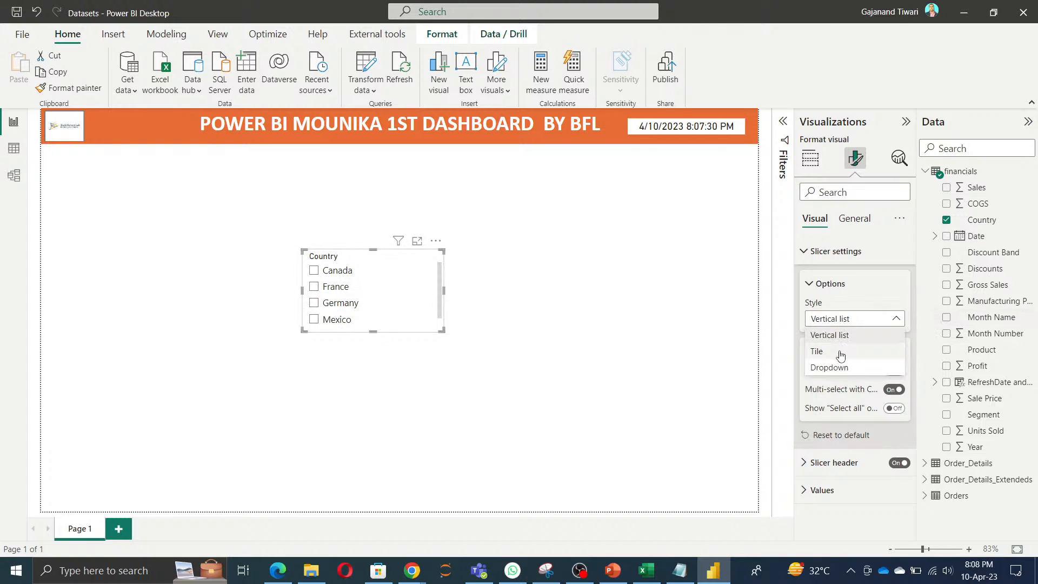
pyautogui.click(841, 352)
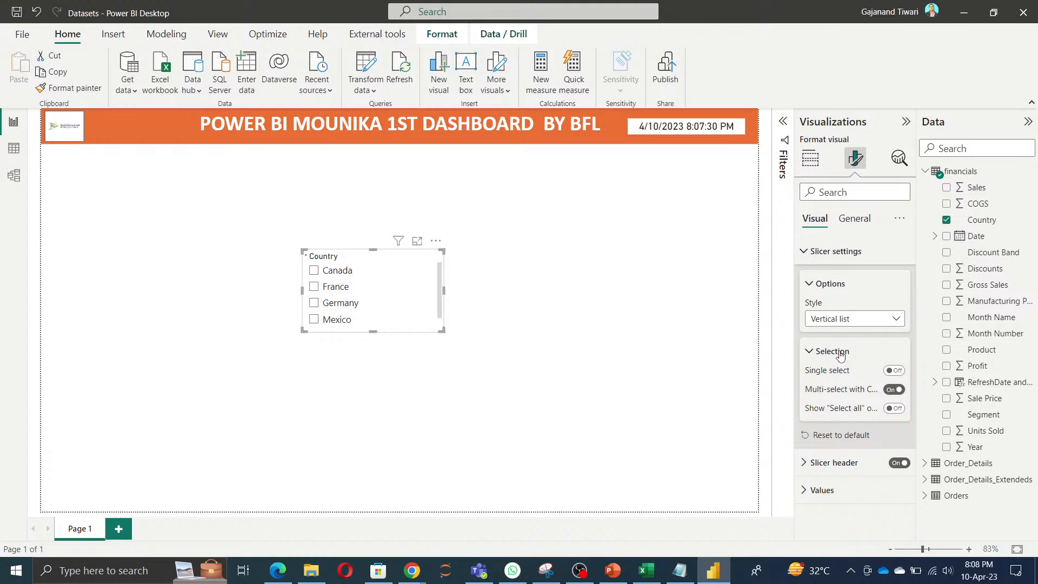
pyautogui.click(844, 322)
pyautogui.click(843, 366)
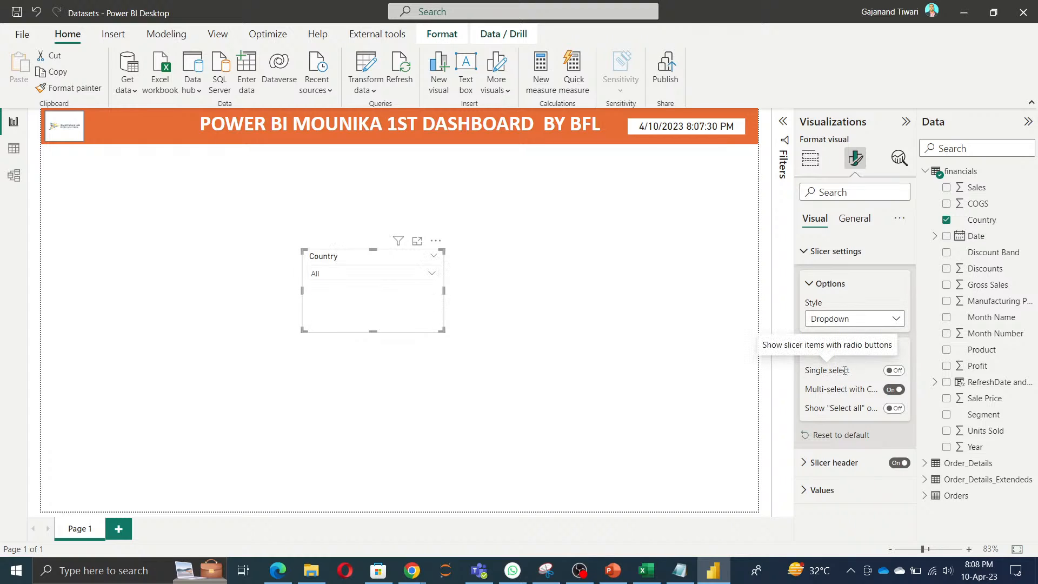
pyautogui.click(429, 274)
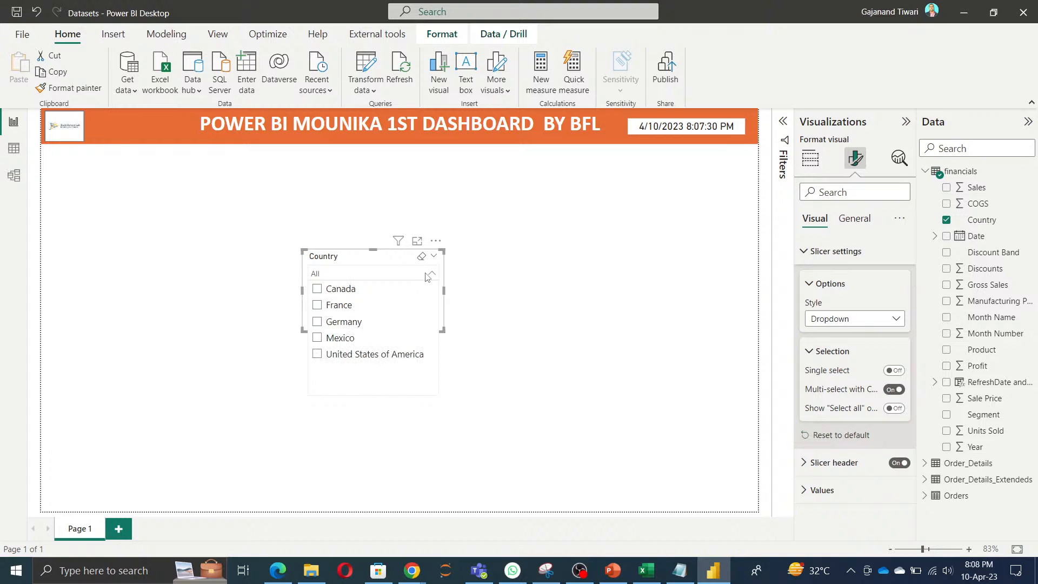
pyautogui.click(373, 258)
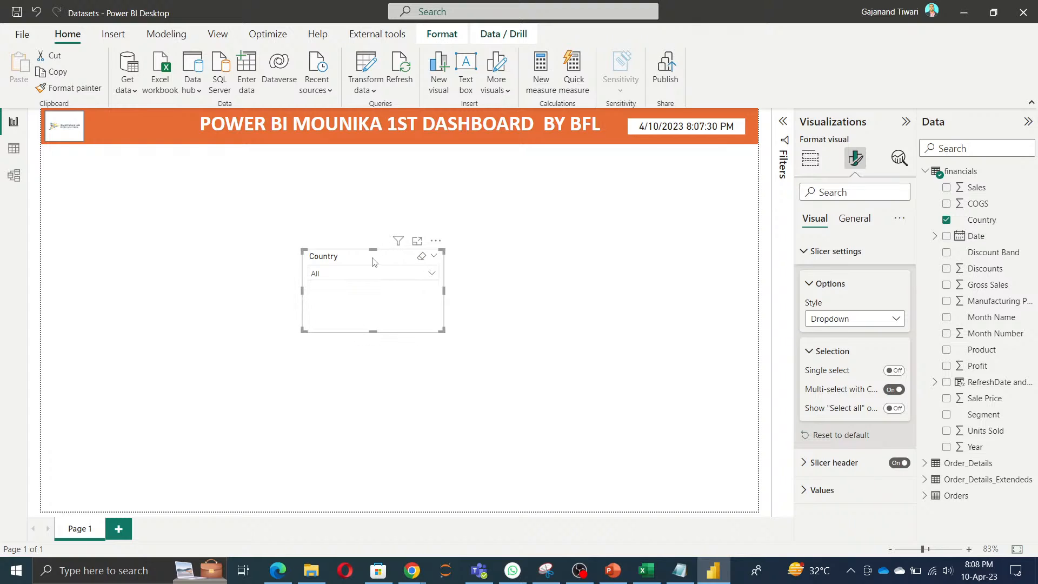
# Step: Turn off multi-select with Ctrl and enable the "Select all" option for the Country slicer, and reduce the slicer's size
pyautogui.click(894, 389)
pyautogui.click(894, 408)
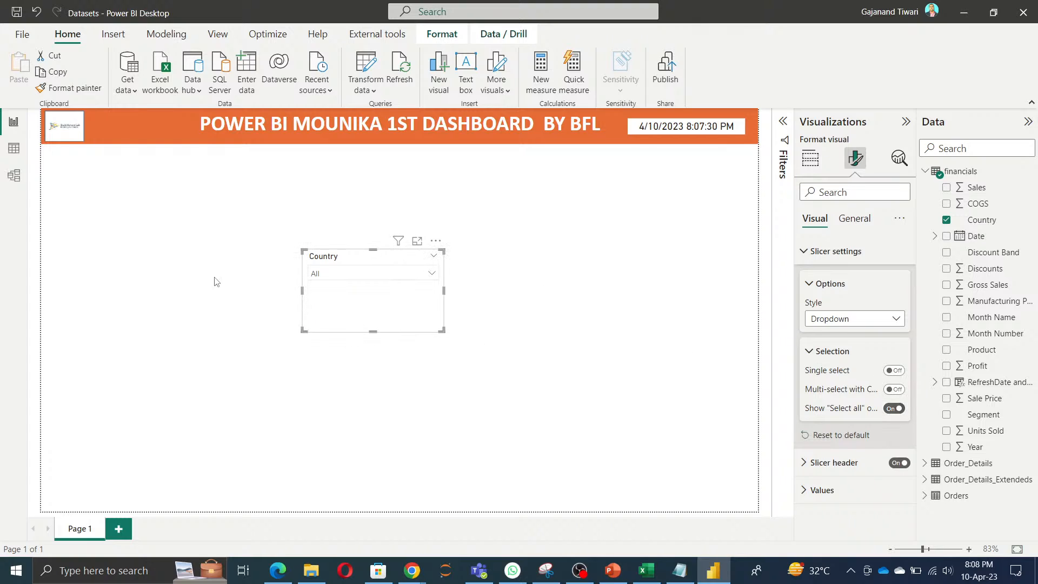
pyautogui.click(433, 275)
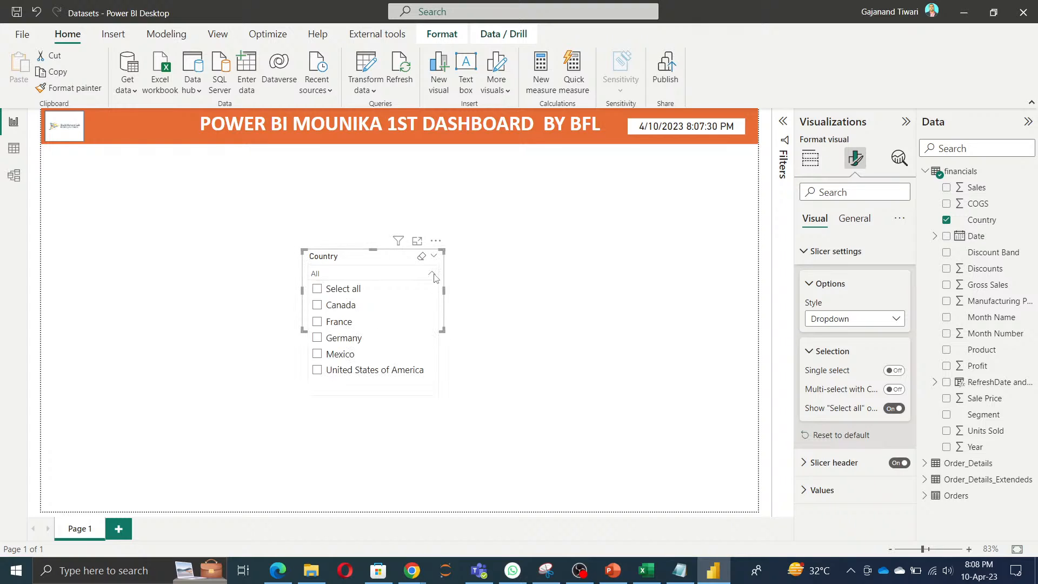
pyautogui.click(349, 258)
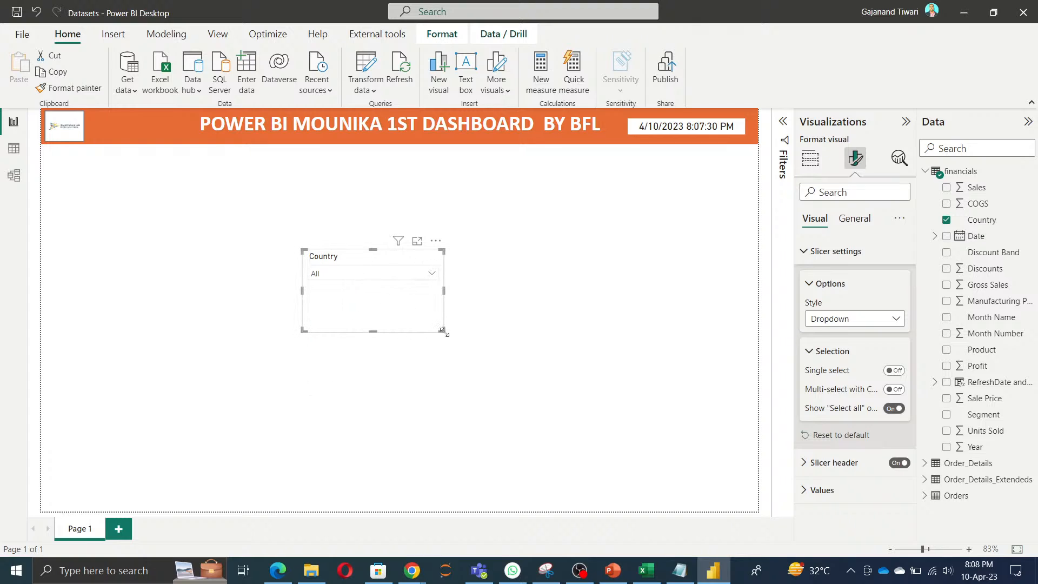
pyautogui.moveTo(443, 331); pyautogui.dragTo(420, 296)
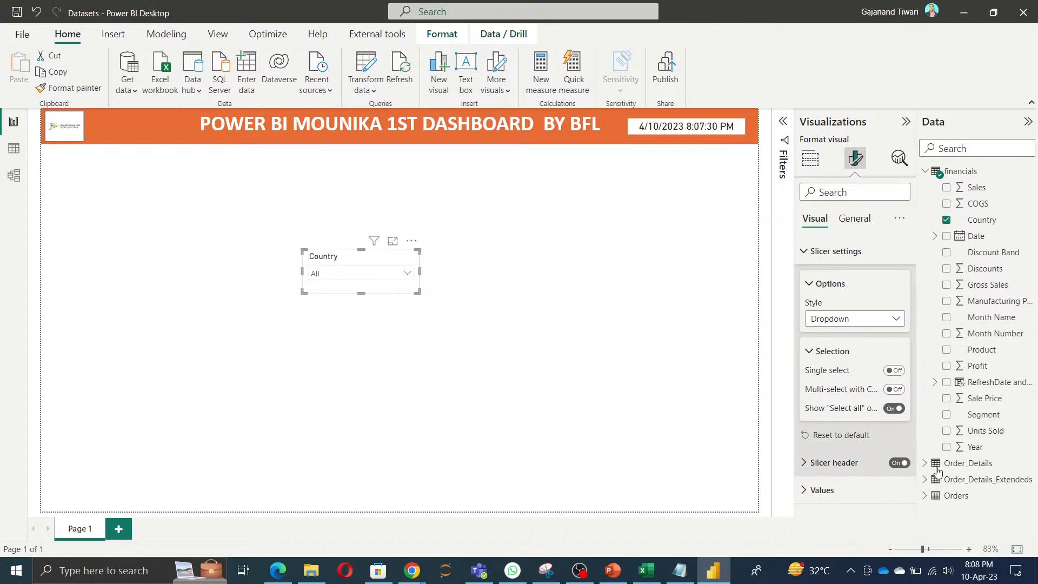
# Step: Review the Country slicer's header title text and turn the slicer header off
pyautogui.click(852, 464)
pyautogui.scroll(-4, 852, 464)
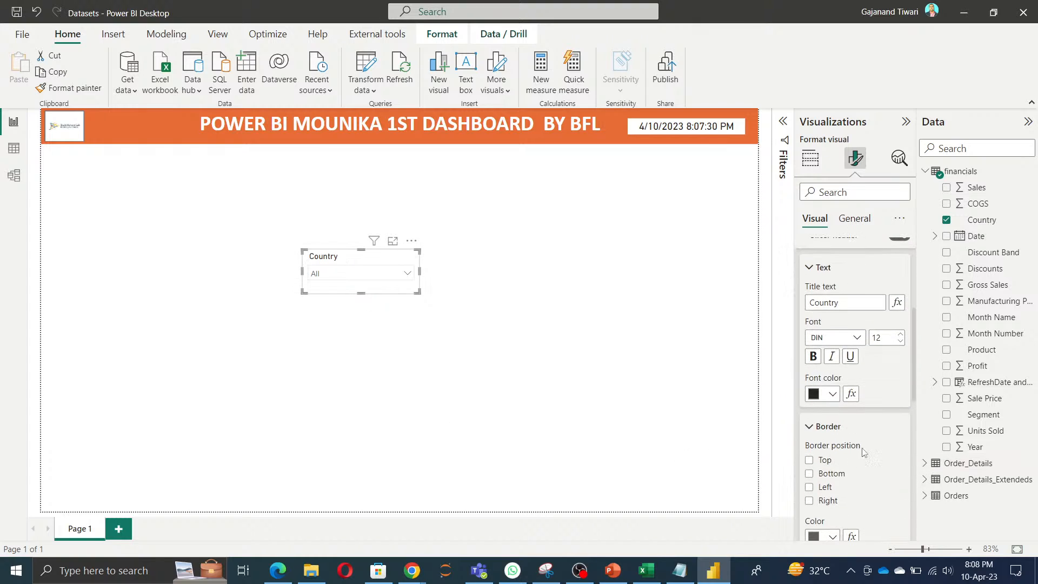
pyautogui.moveTo(853, 302); pyautogui.dragTo(751, 305)
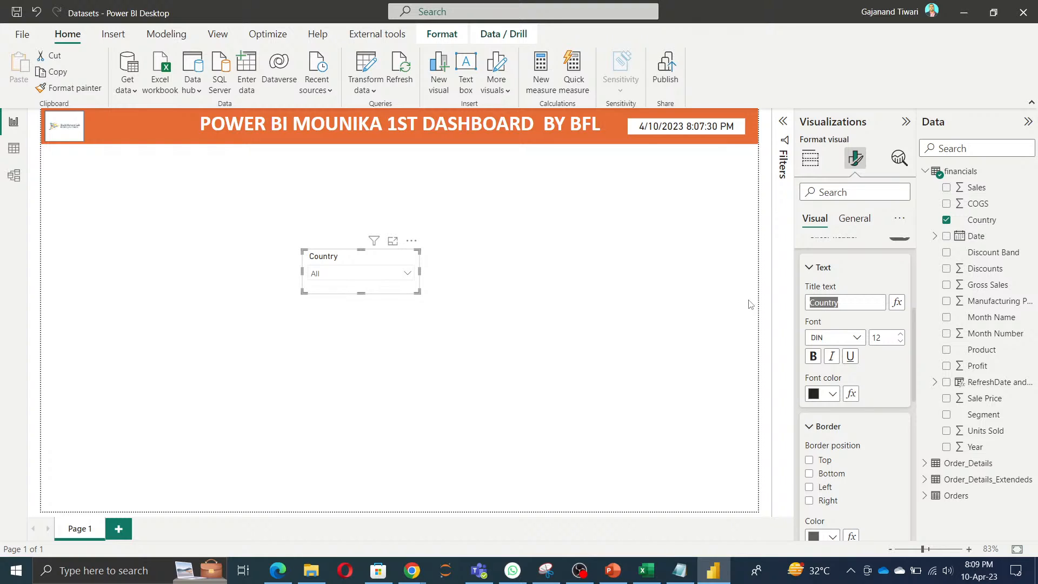
pyautogui.click(846, 301)
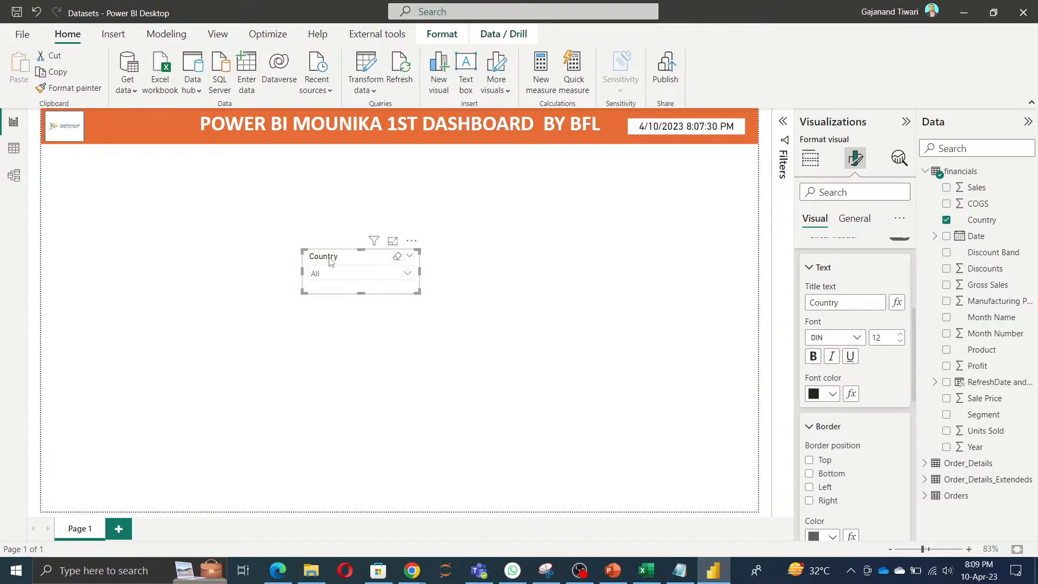
pyautogui.scroll(4, 855, 416)
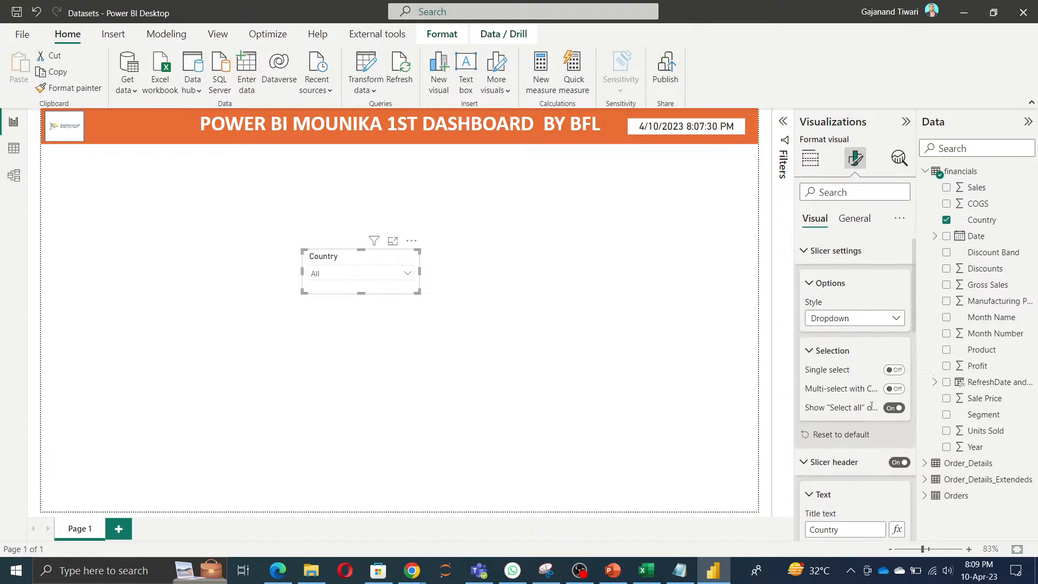
pyautogui.click(899, 463)
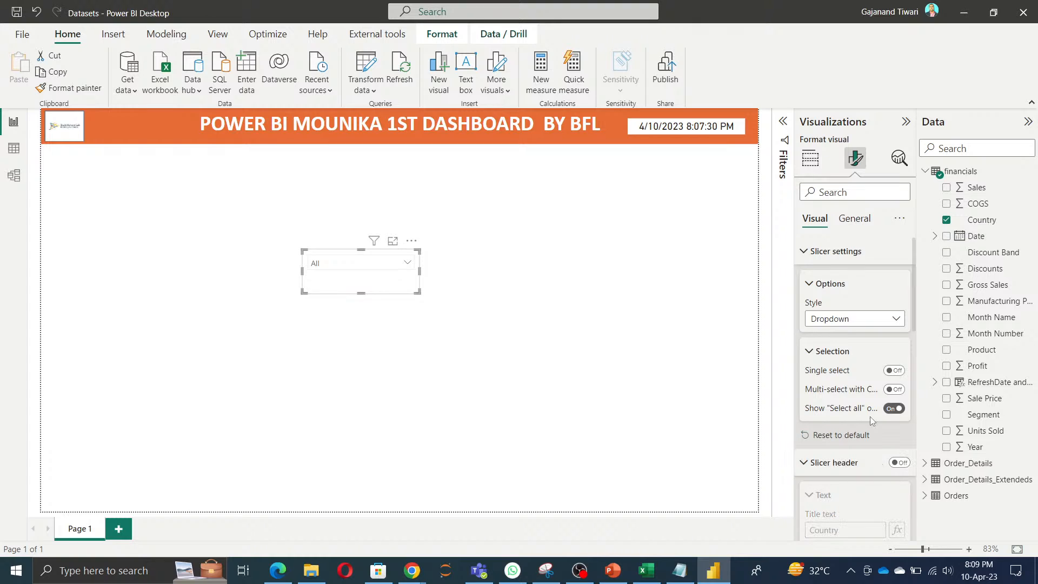
# Step: Turn on the slicer's general title and set its text to Country
pyautogui.scroll(-10, 872, 422)
pyautogui.scroll(10, 867, 387)
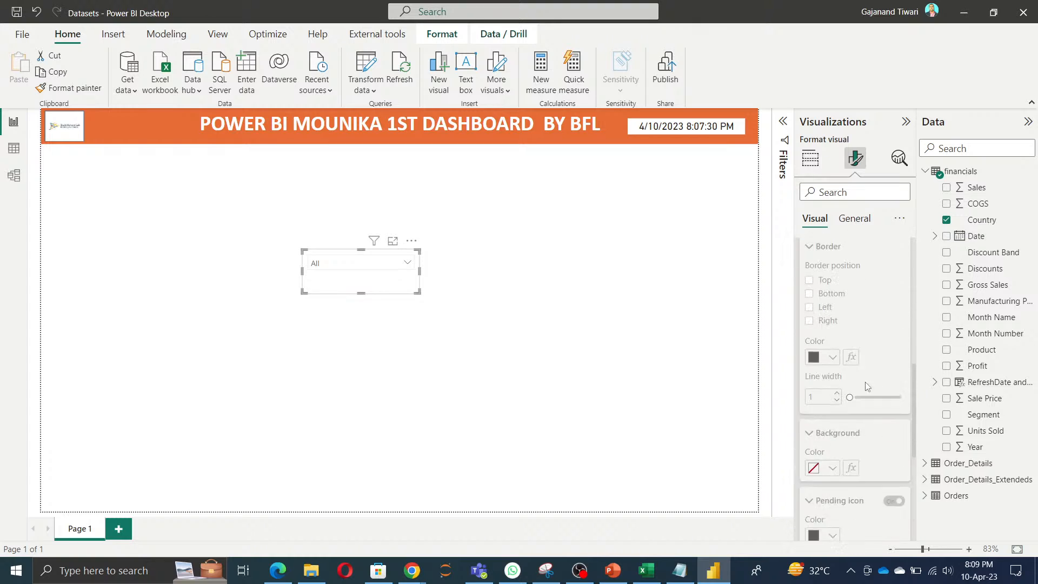
pyautogui.click(863, 226)
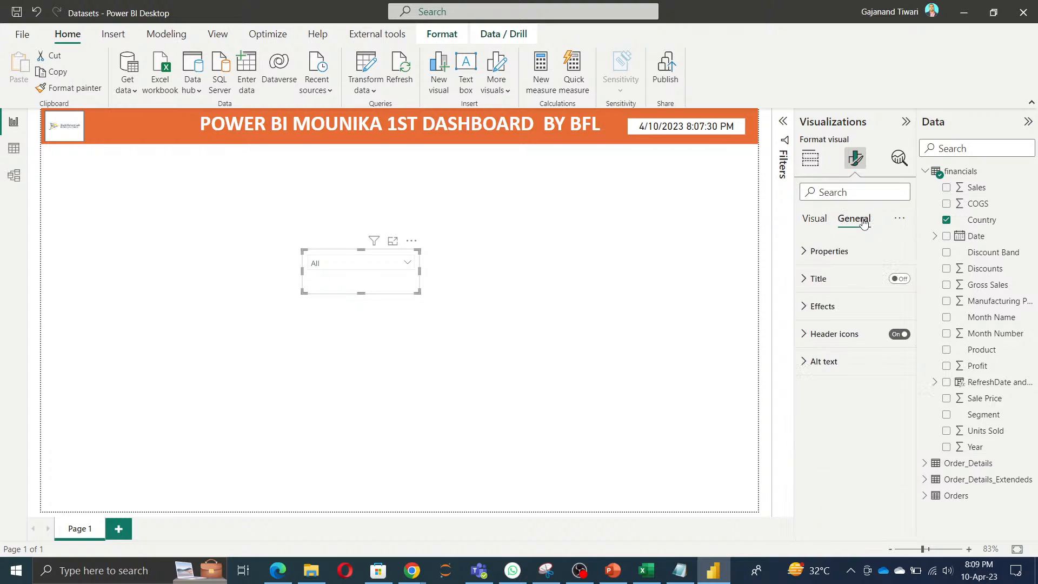
pyautogui.click(901, 280)
pyautogui.click(818, 279)
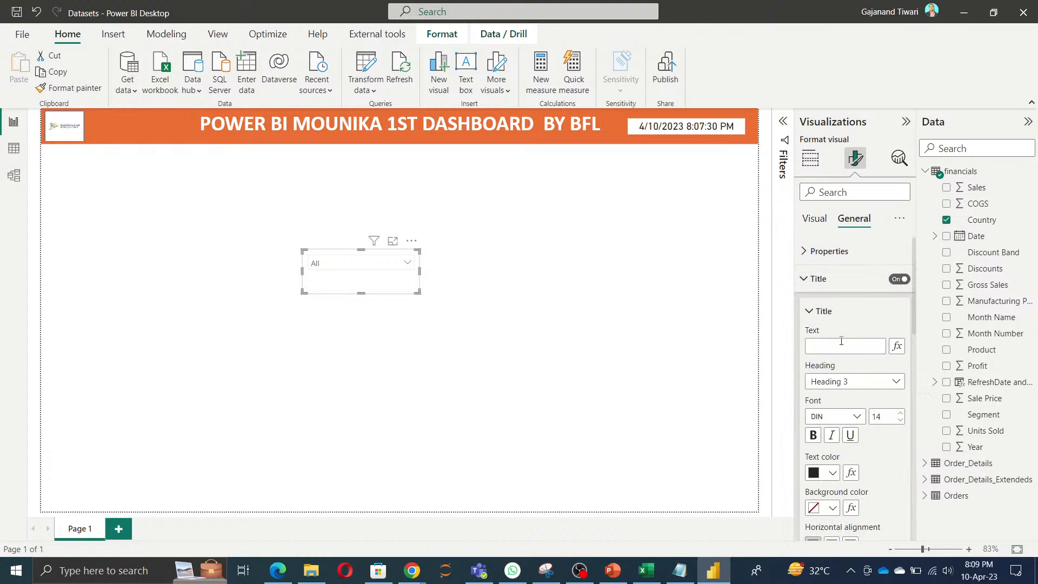
pyautogui.click(842, 346)
pyautogui.scroll(-3, 871, 379)
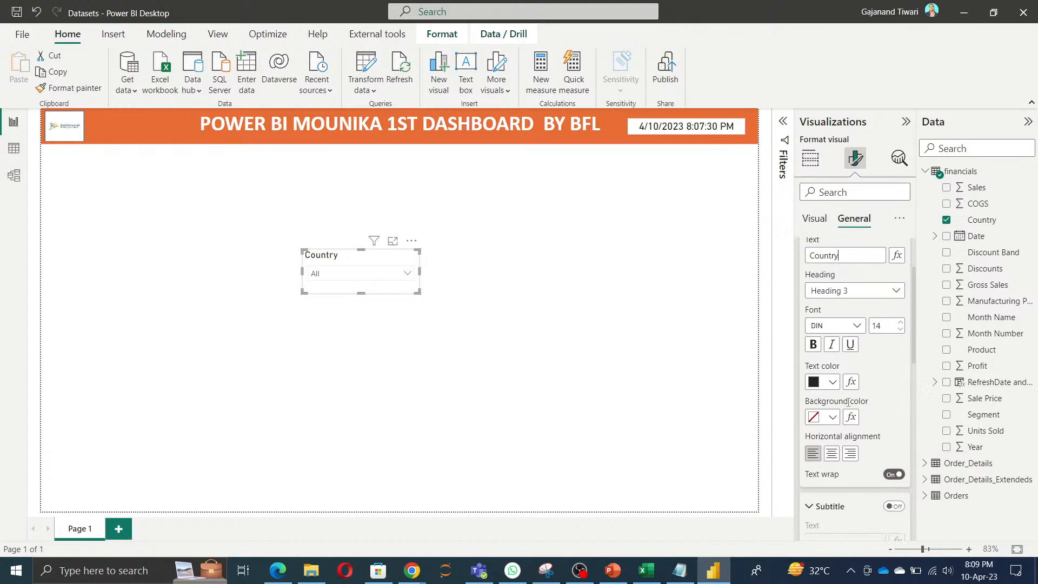
# Step: Format the Country slicer's title as Heading 2 in Arial Black at size 16
pyautogui.click(895, 295)
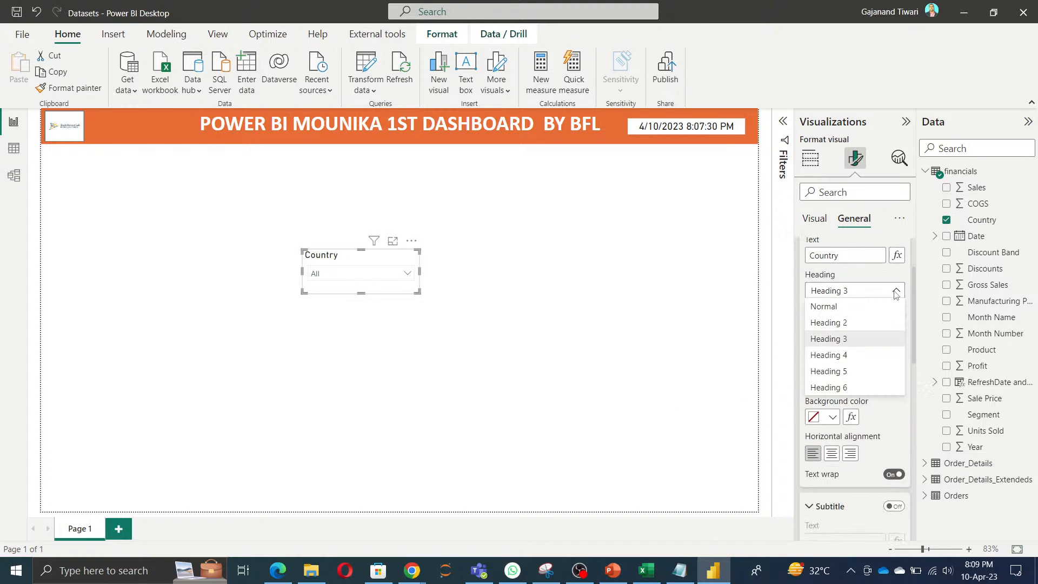
pyautogui.click(854, 324)
pyautogui.click(857, 326)
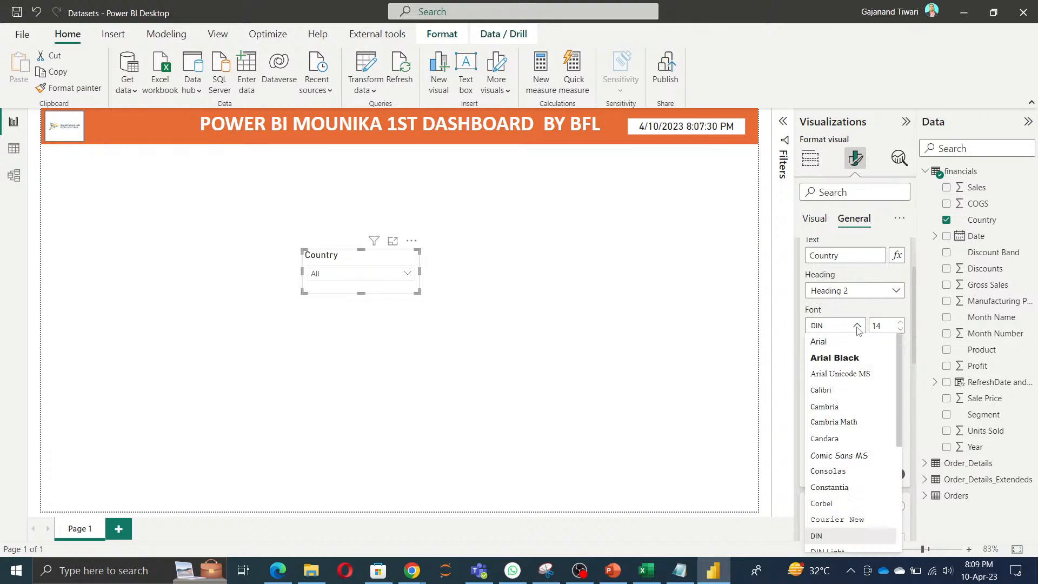
pyautogui.click(842, 359)
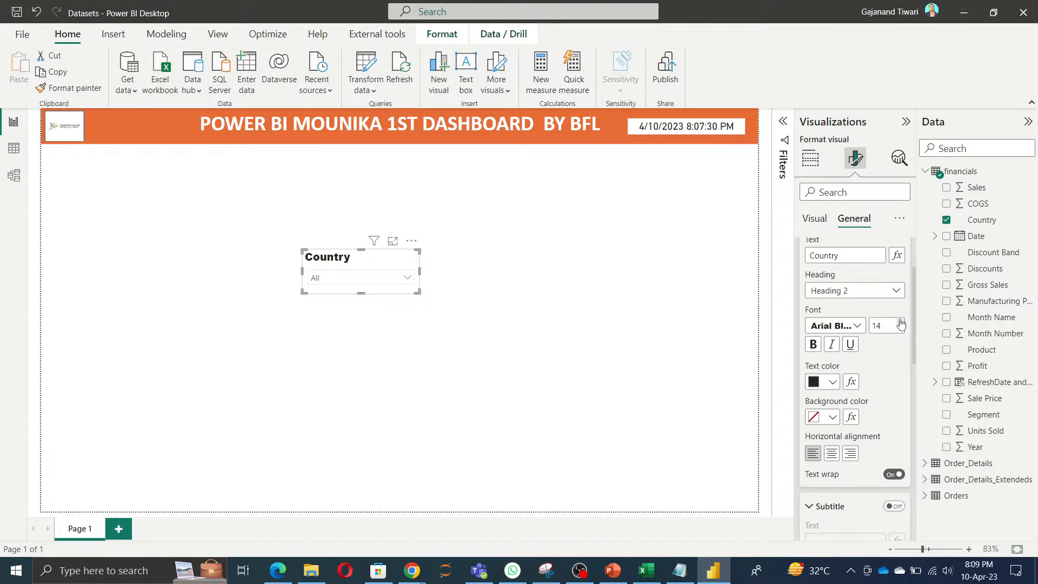
pyautogui.click(901, 322)
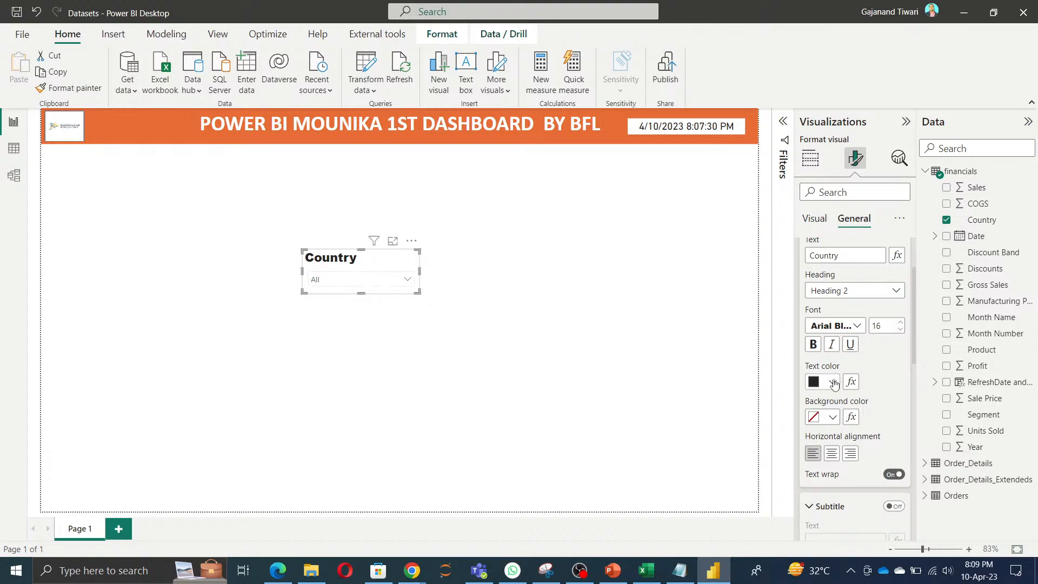
# Step: Set the Country slicer title's text color to white and its background color to the banner's orange
pyautogui.click(833, 383)
pyautogui.click(822, 324)
pyautogui.click(834, 417)
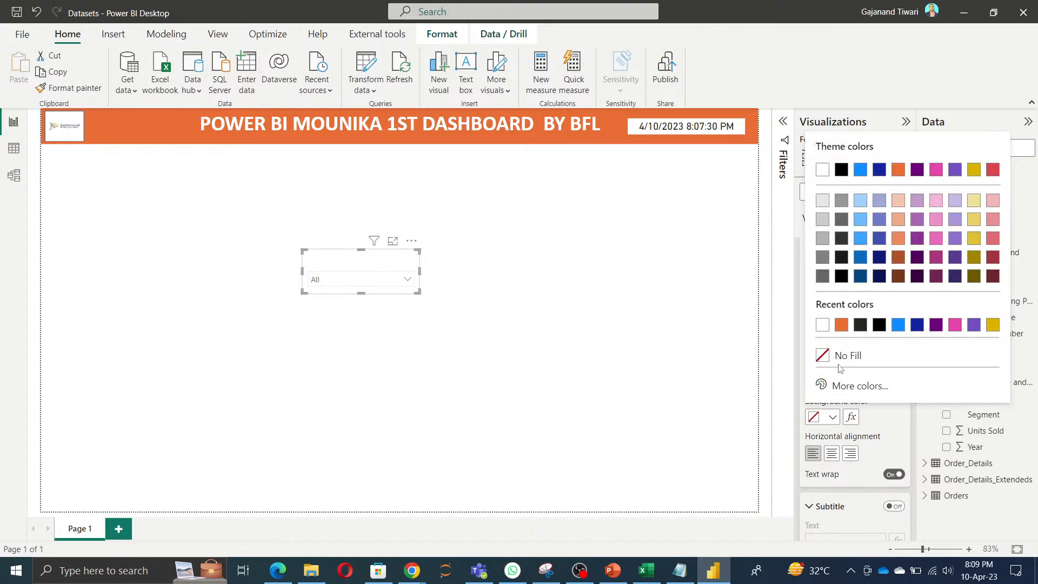
pyautogui.click(842, 325)
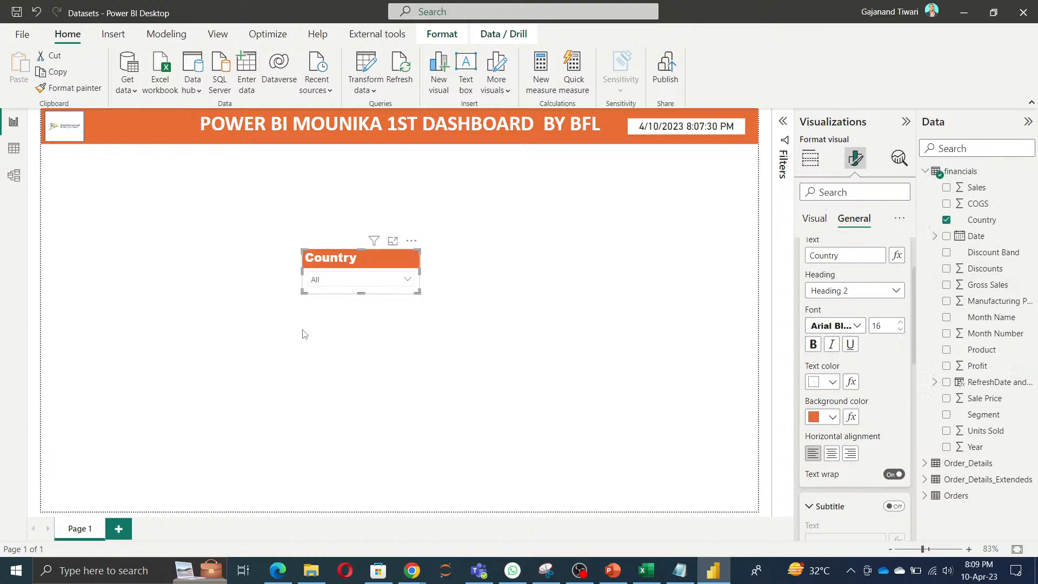
pyautogui.click(280, 344)
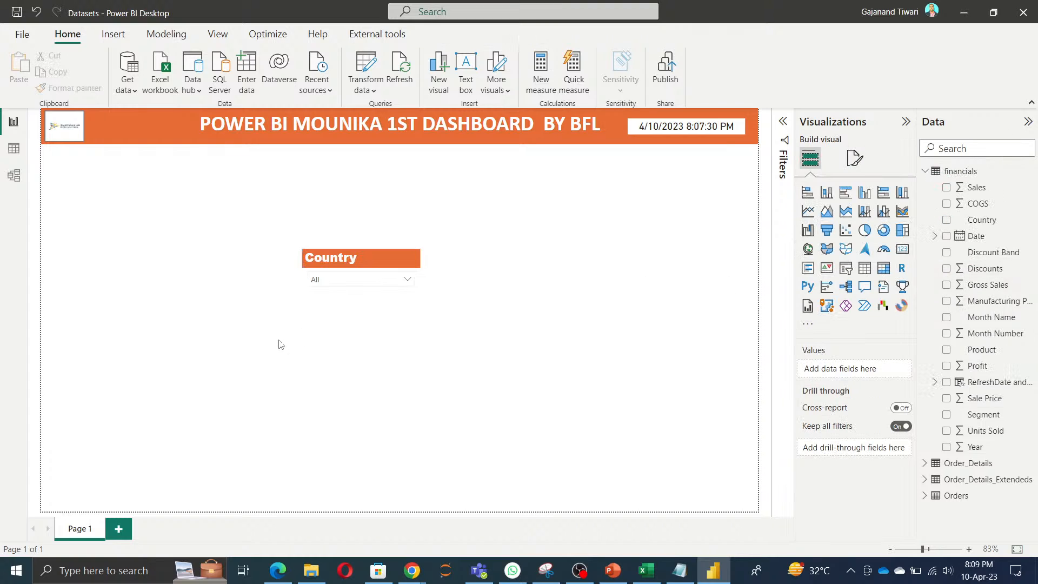
# Step: Set the Country slicer's overall background color to the same orange as its title
pyautogui.click(351, 264)
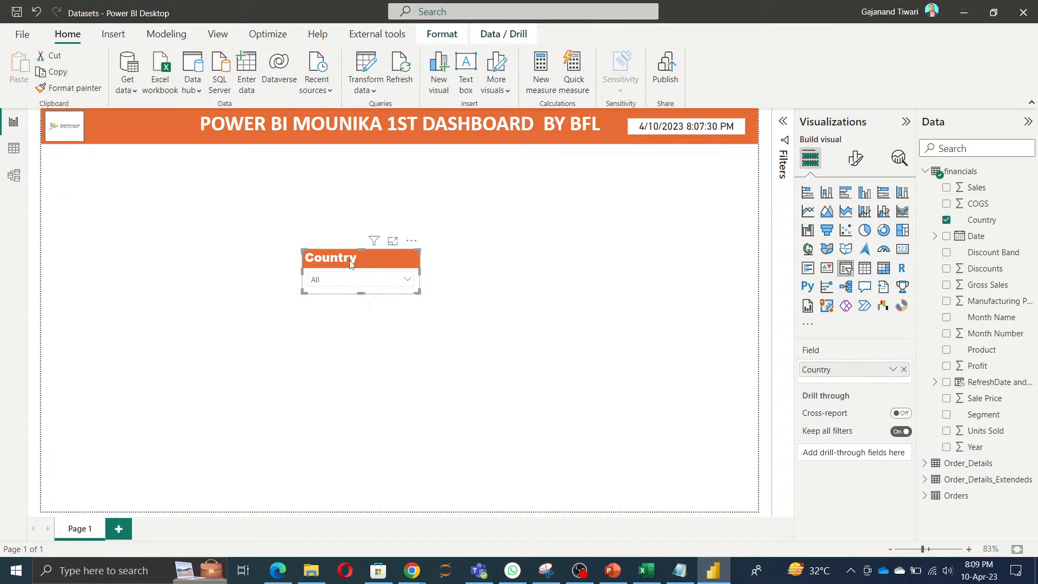
pyautogui.click(855, 158)
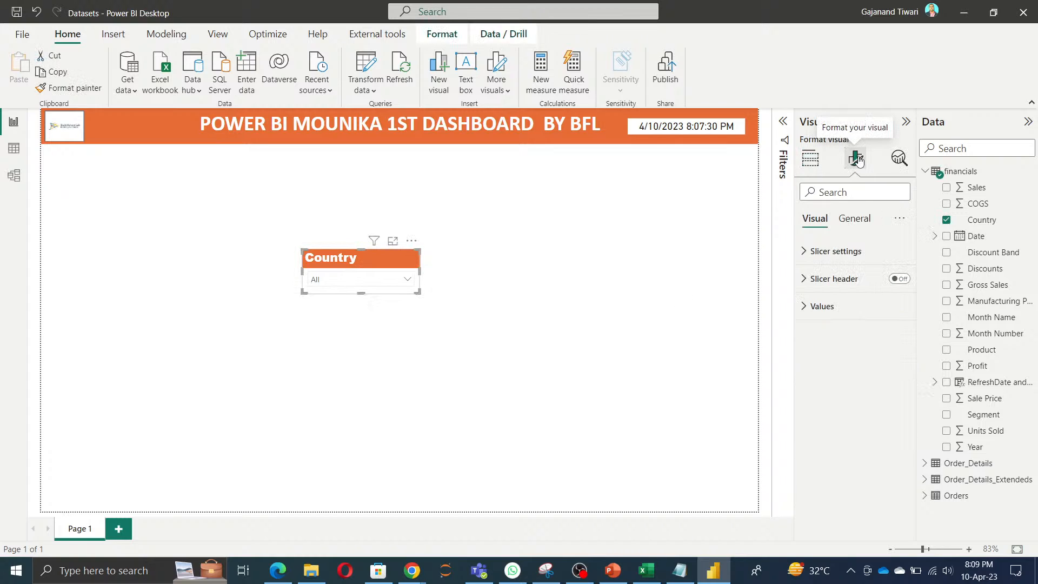
pyautogui.click(855, 218)
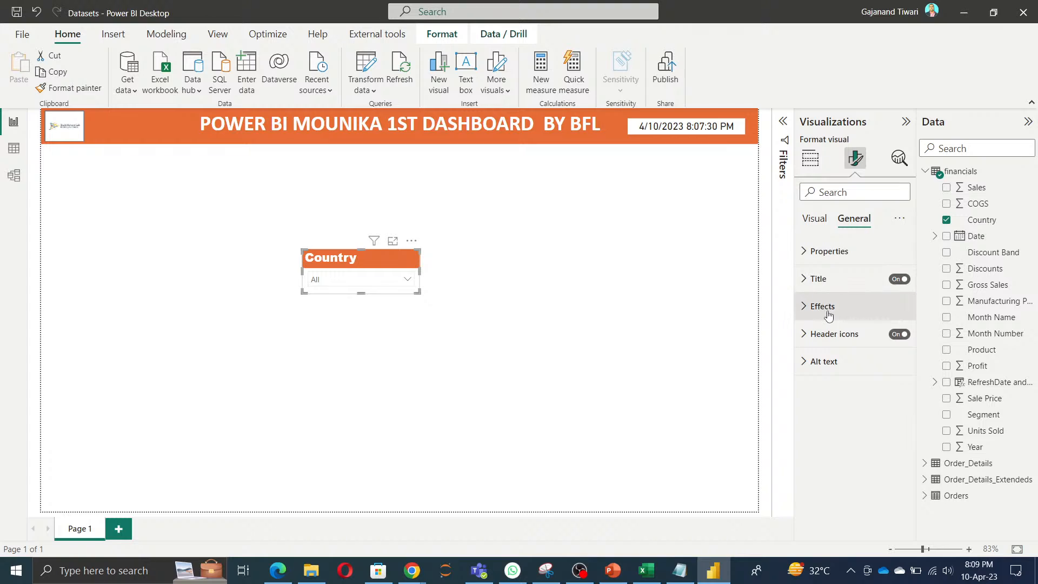
pyautogui.click(827, 306)
pyautogui.scroll(-3, 843, 342)
pyautogui.click(832, 283)
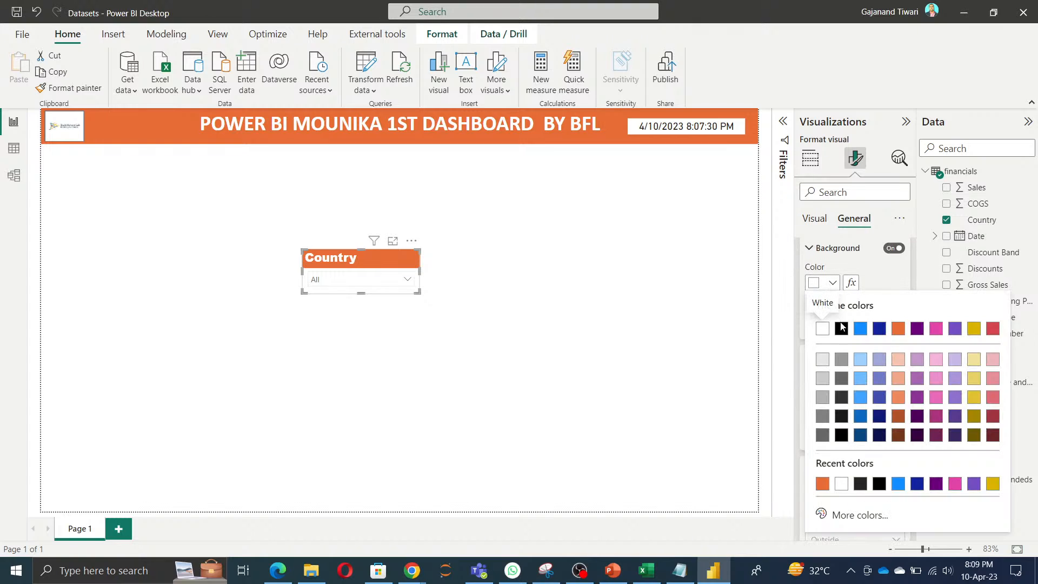
pyautogui.click(822, 482)
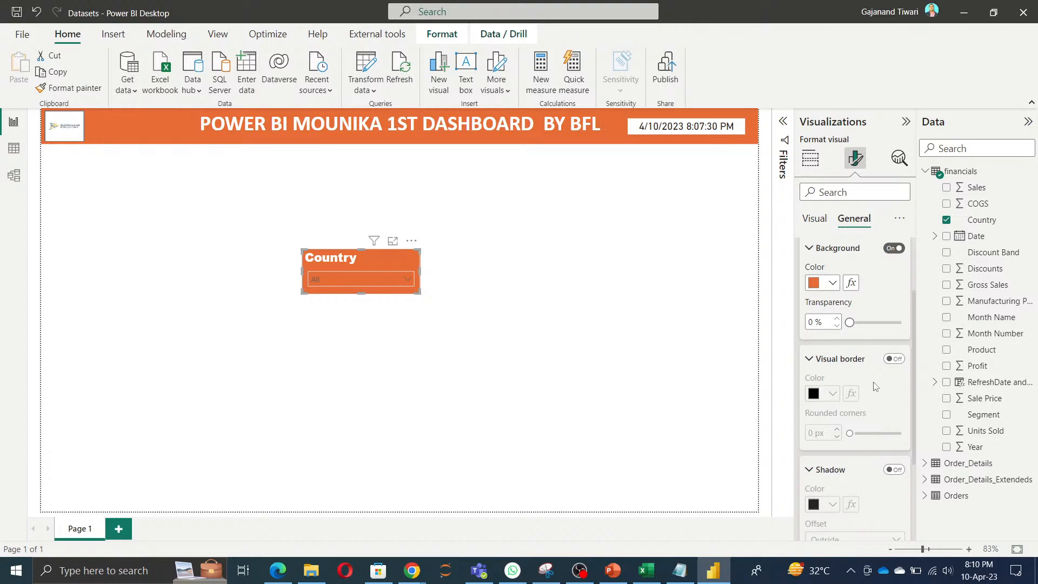
# Step: Enable the visual border on the Country slicer and color it the darkest shade of yellow
pyautogui.click(894, 358)
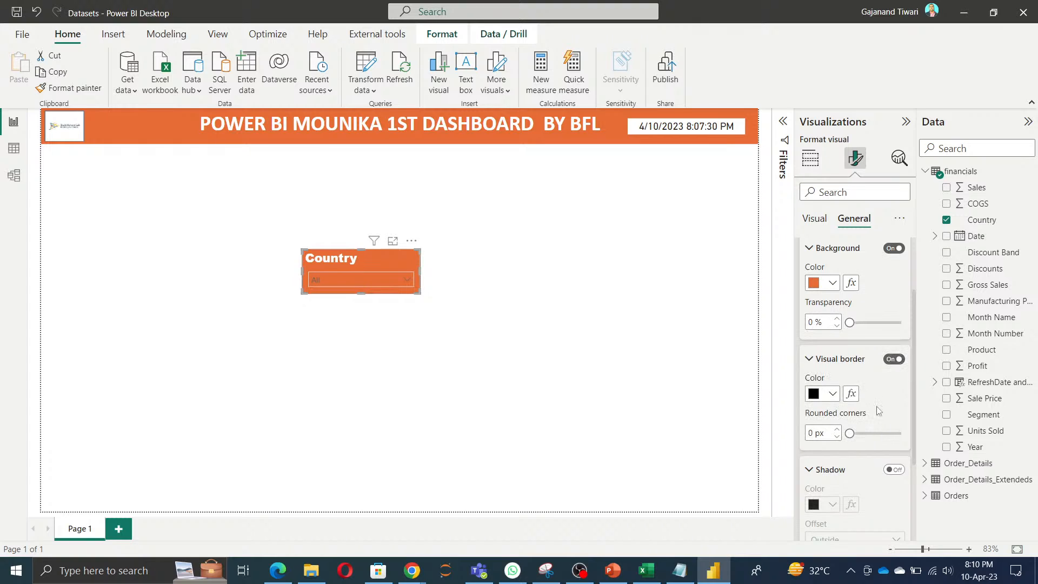
pyautogui.scroll(-3, 879, 411)
pyautogui.click(833, 303)
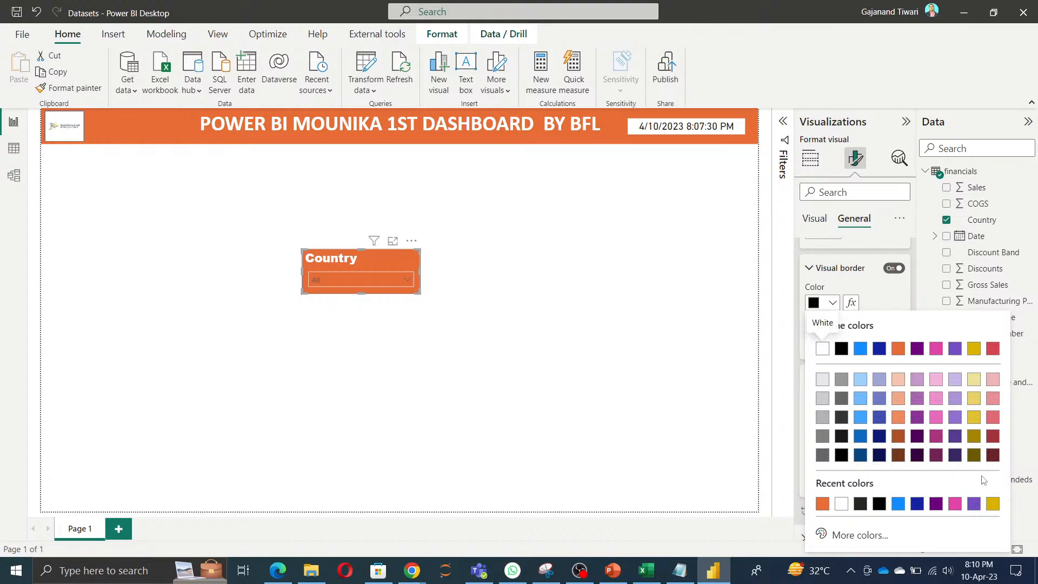
pyautogui.click(975, 459)
# Step: Turn on the Country slicer's shadow, color it dark purple, and set its offset to Inside
pyautogui.scroll(-2, 858, 403)
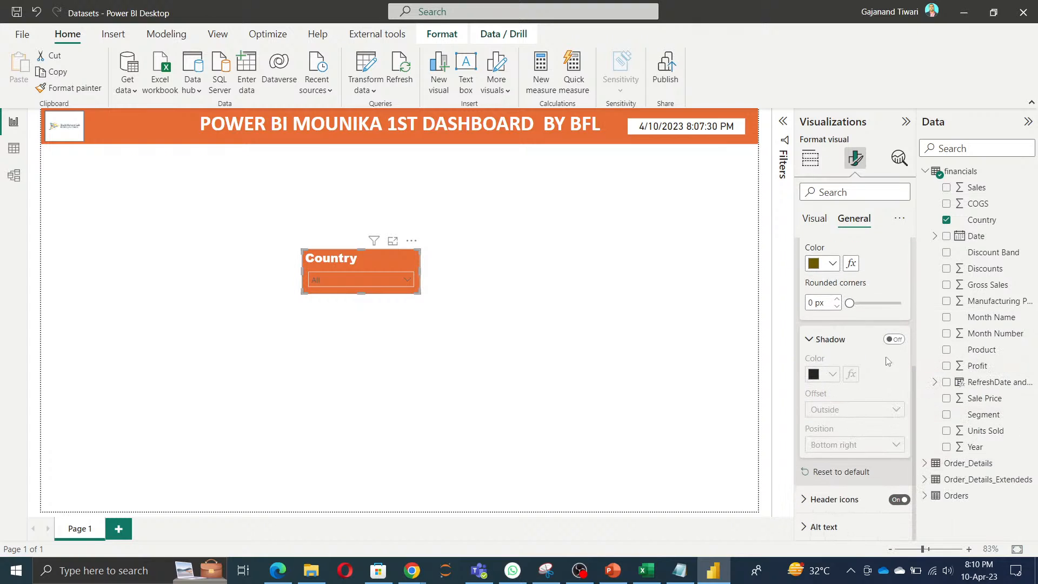
pyautogui.click(894, 340)
pyautogui.click(830, 374)
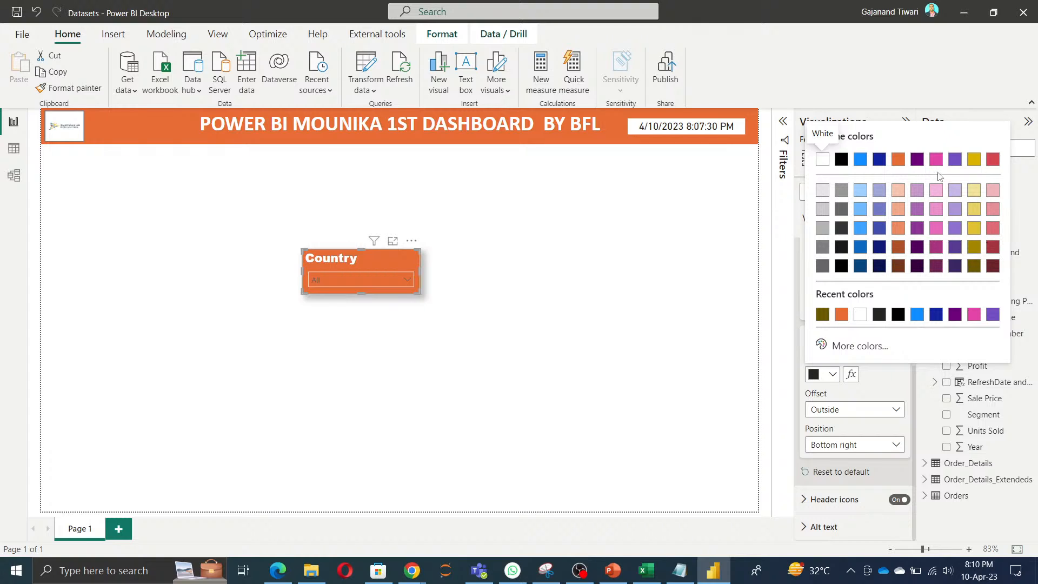
pyautogui.click(919, 161)
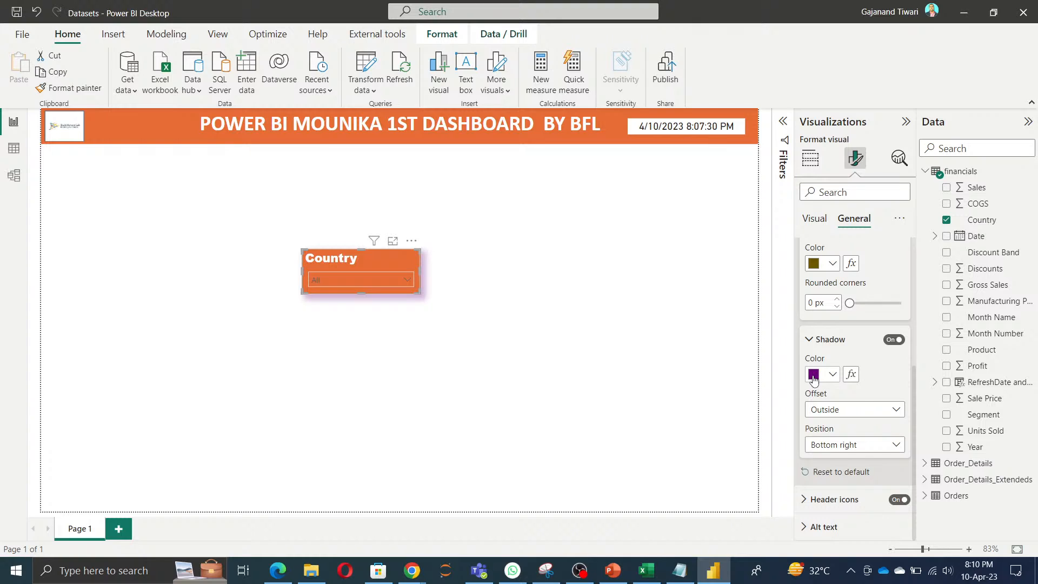
pyautogui.click(860, 411)
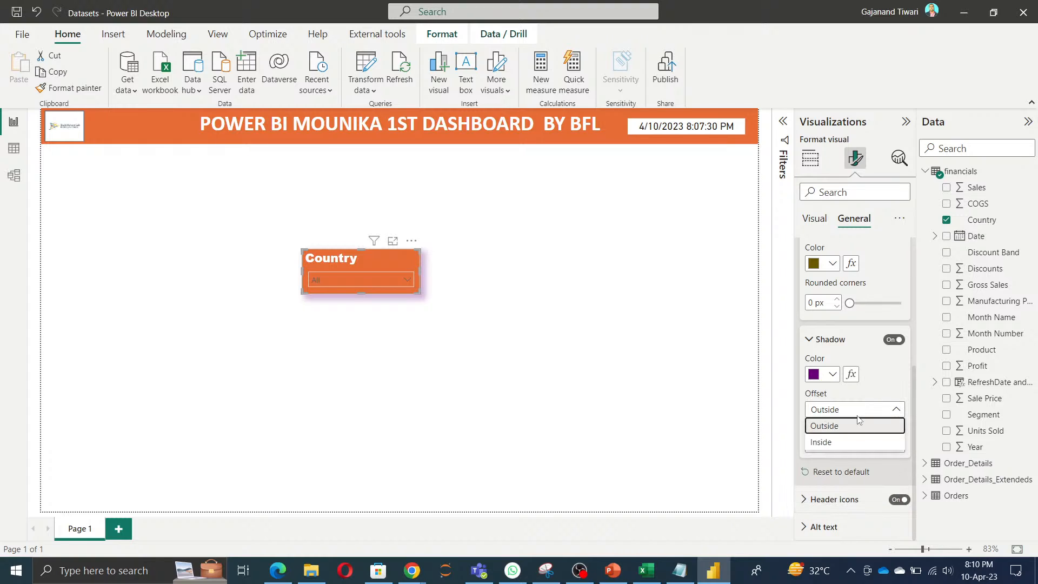
pyautogui.click(830, 443)
pyautogui.click(474, 431)
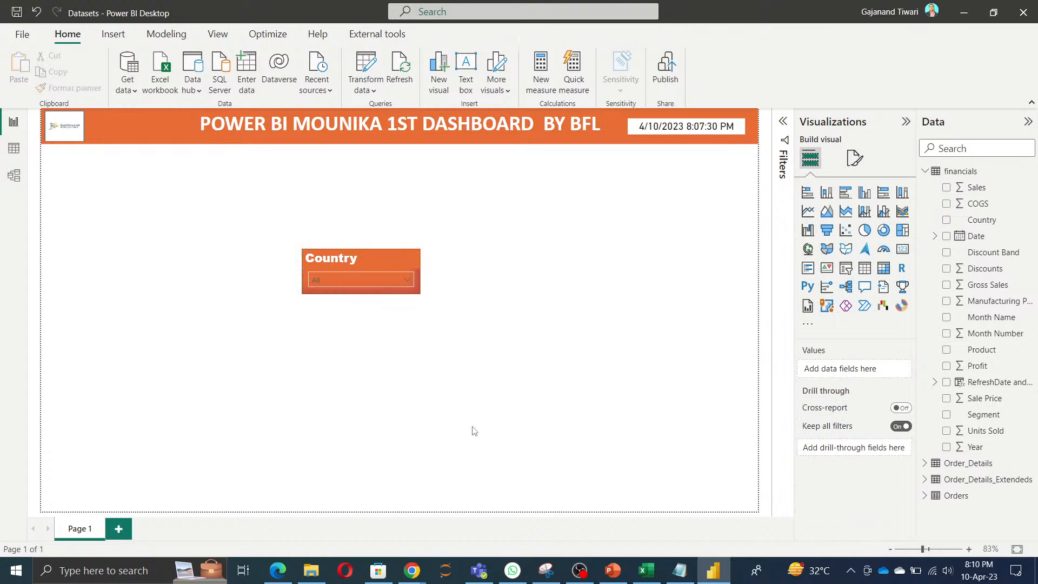
# Step: Make the Country slicer slightly taller and move it to the page's left edge, below the banner
pyautogui.click(338, 263)
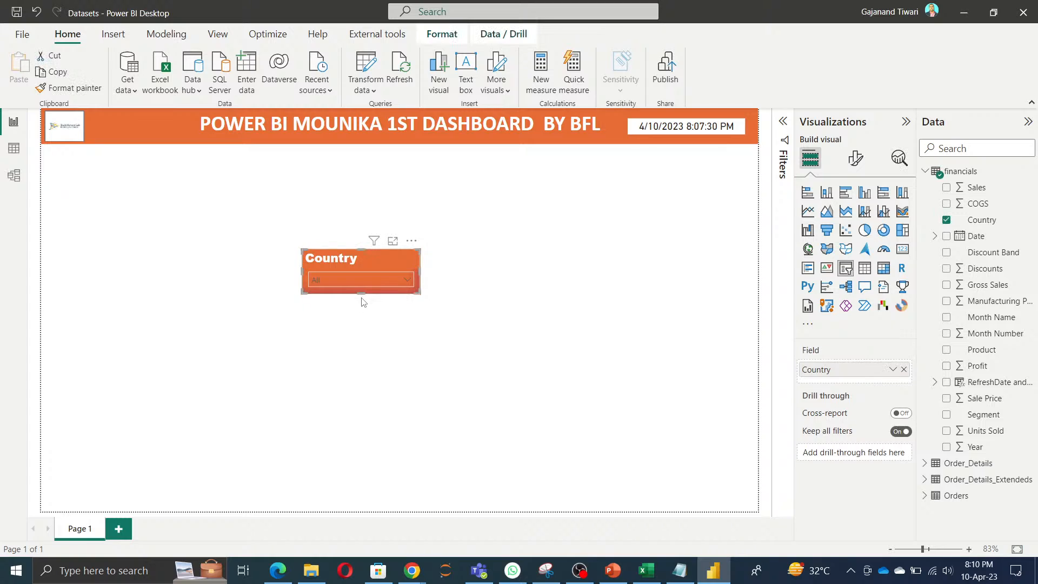
pyautogui.moveTo(363, 293); pyautogui.dragTo(364, 305)
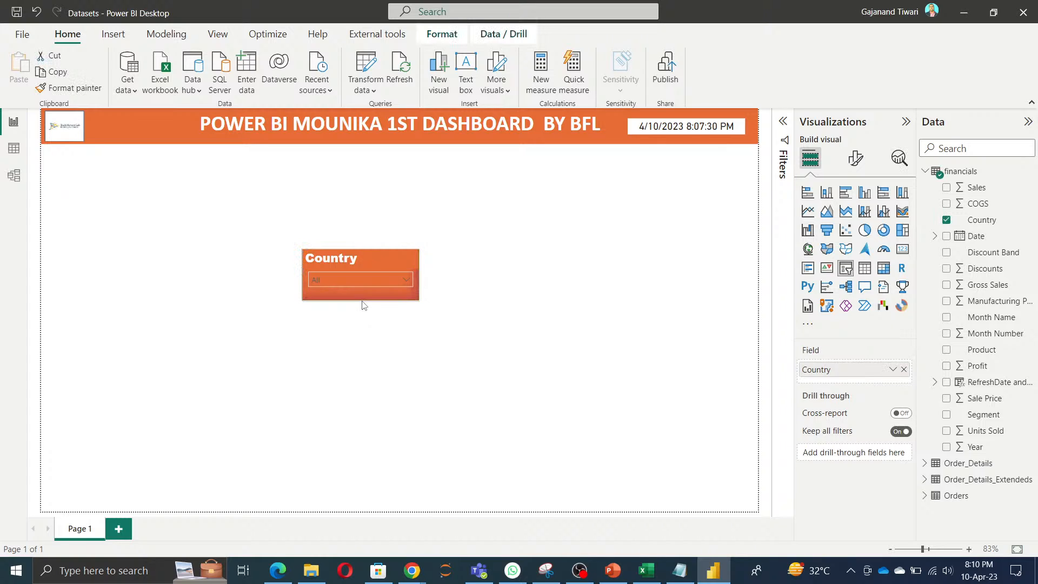
pyautogui.click(435, 337)
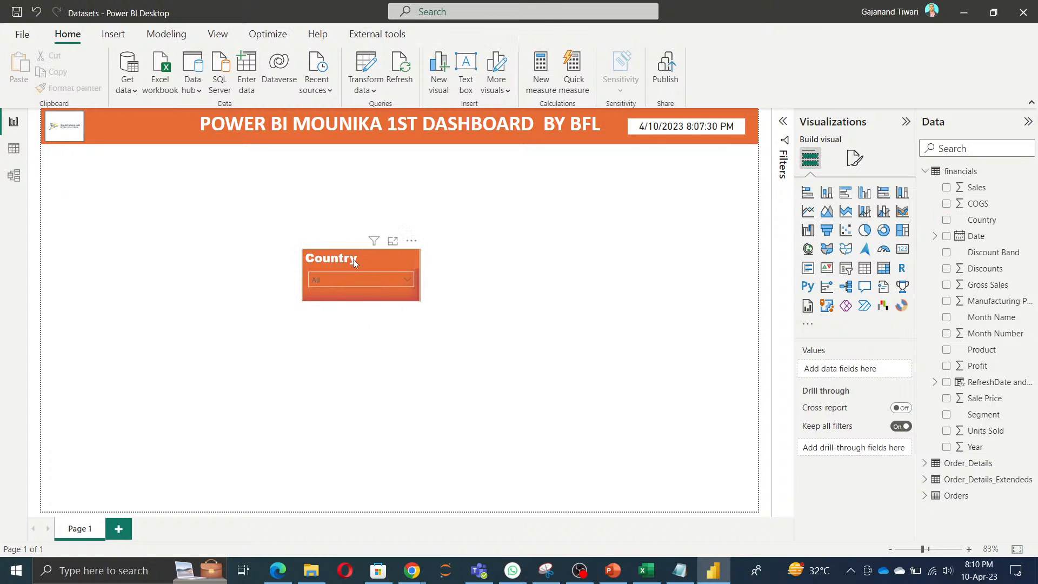
pyautogui.moveTo(352, 259); pyautogui.dragTo(93, 271)
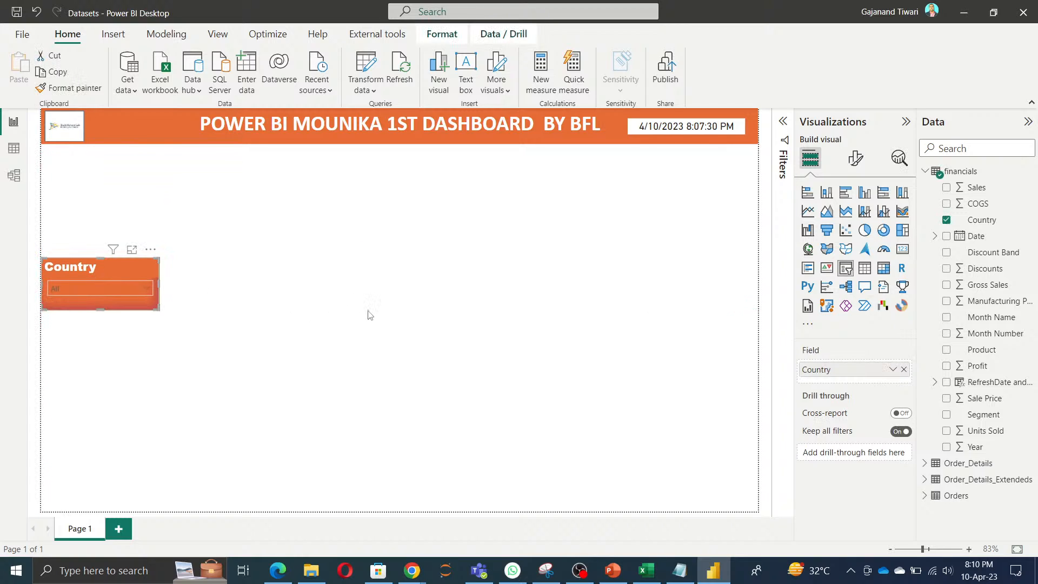
pyautogui.click(369, 315)
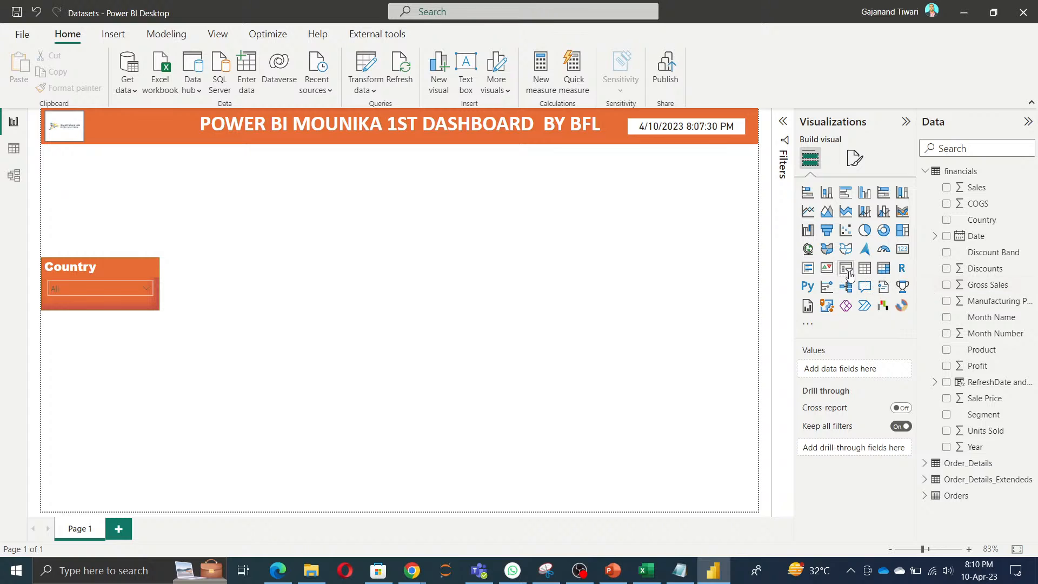
# Step: Add a second slicer lower on the page and populate it with the Date field from the financials table
pyautogui.click(846, 268)
pyautogui.moveTo(389, 224); pyautogui.dragTo(408, 286)
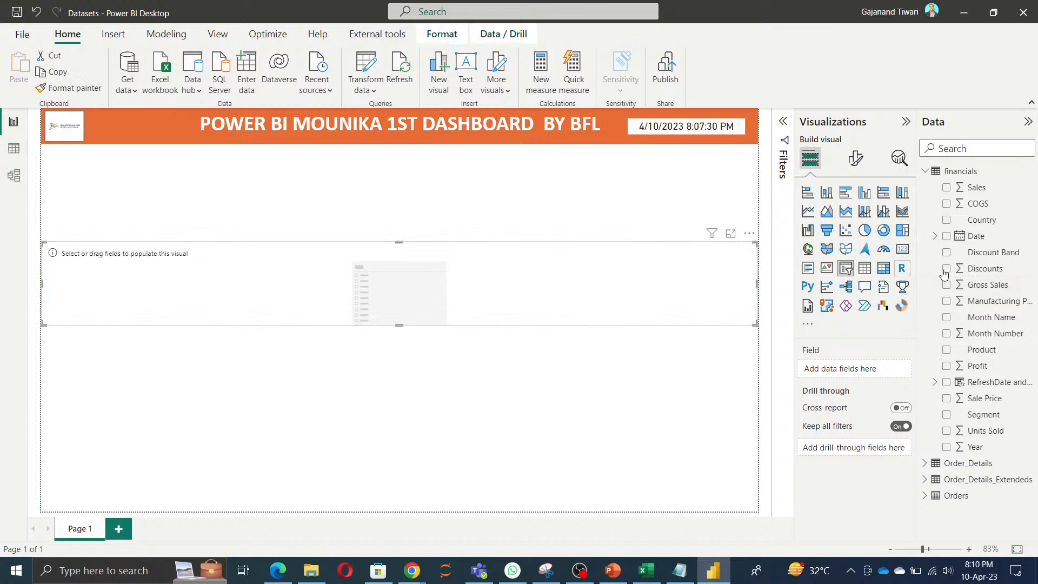
pyautogui.click(946, 236)
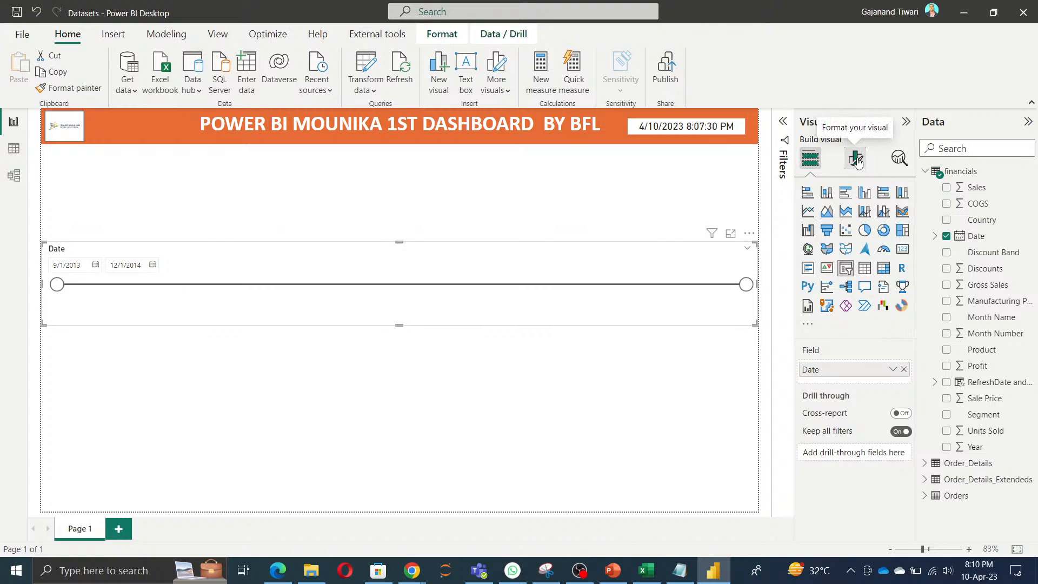
# Step: Try the Vertical list, Tile and Before styles on the Date slicer
pyautogui.click(856, 159)
pyautogui.click(827, 251)
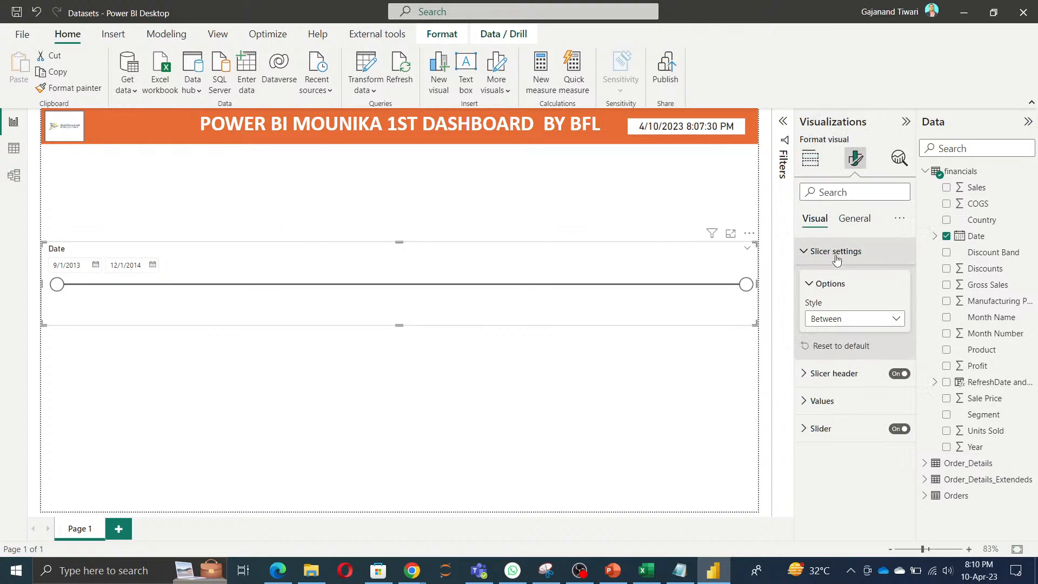
pyautogui.click(864, 320)
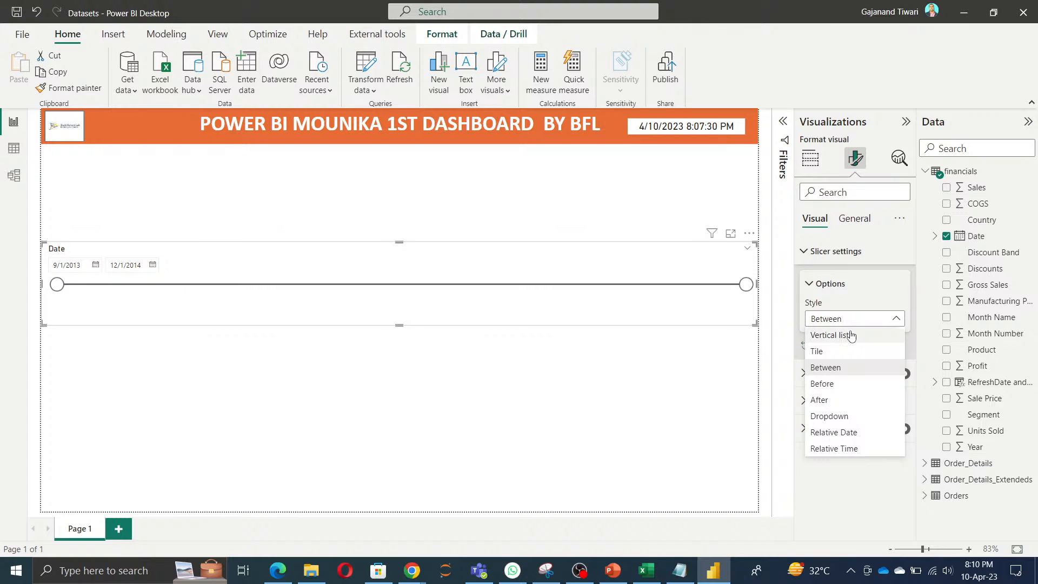
pyautogui.click(851, 333)
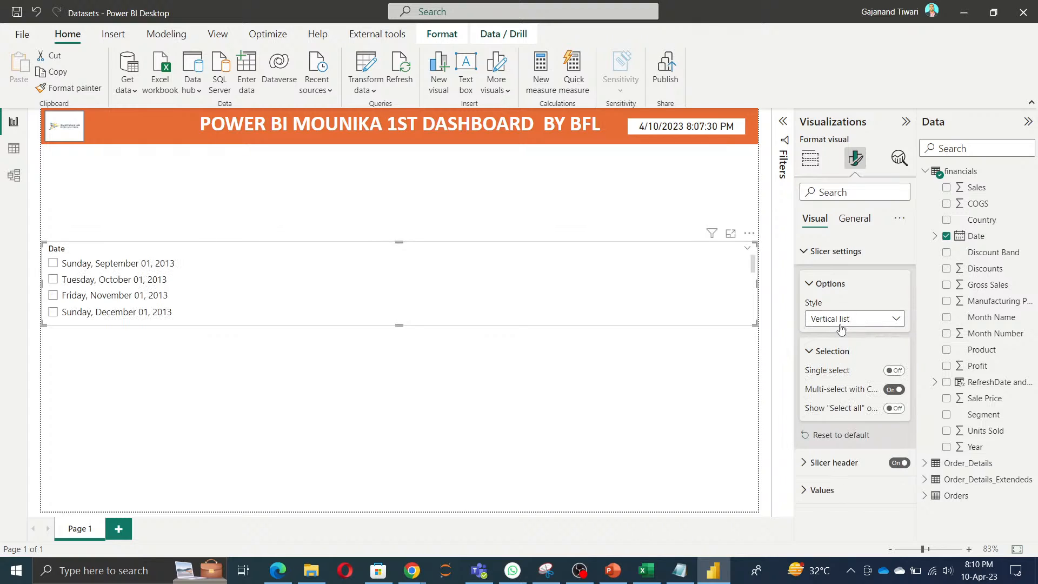
pyautogui.click(841, 320)
pyautogui.click(833, 353)
pyautogui.click(846, 320)
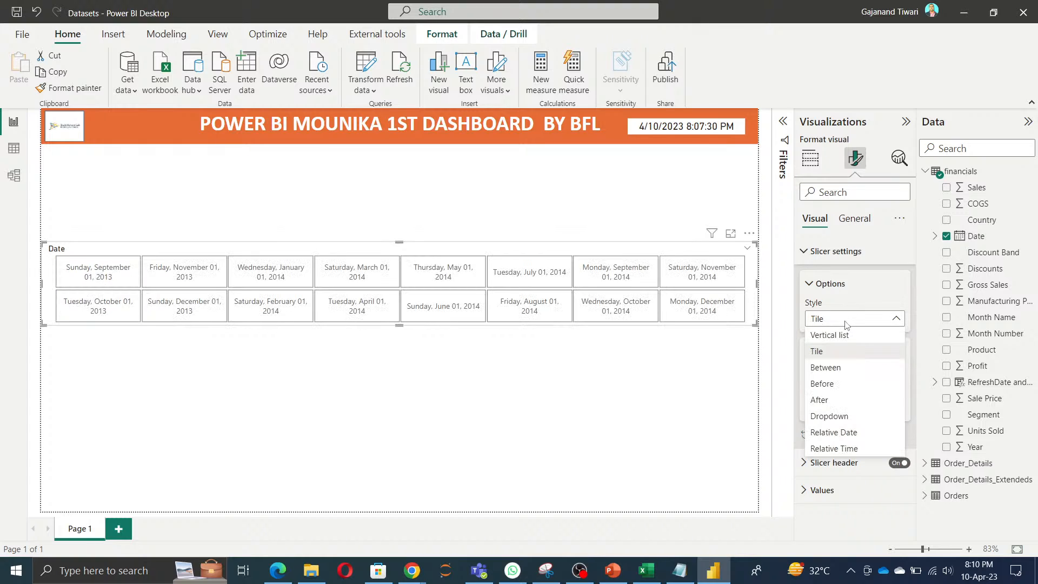
pyautogui.click(838, 390)
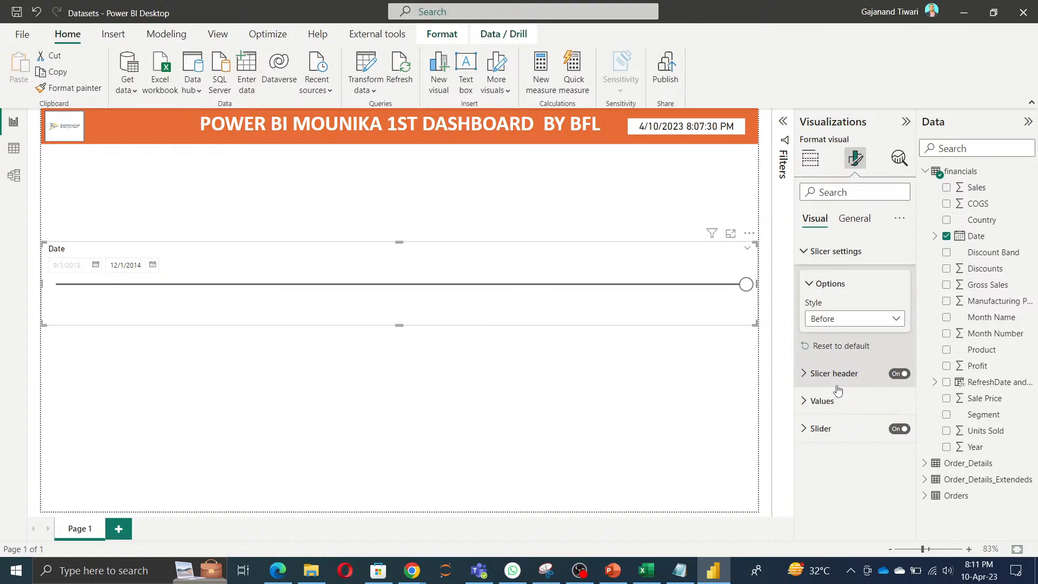
# Step: Try the After and Dropdown styles on the Date slicer, and set its style to Relative Date
pyautogui.click(845, 319)
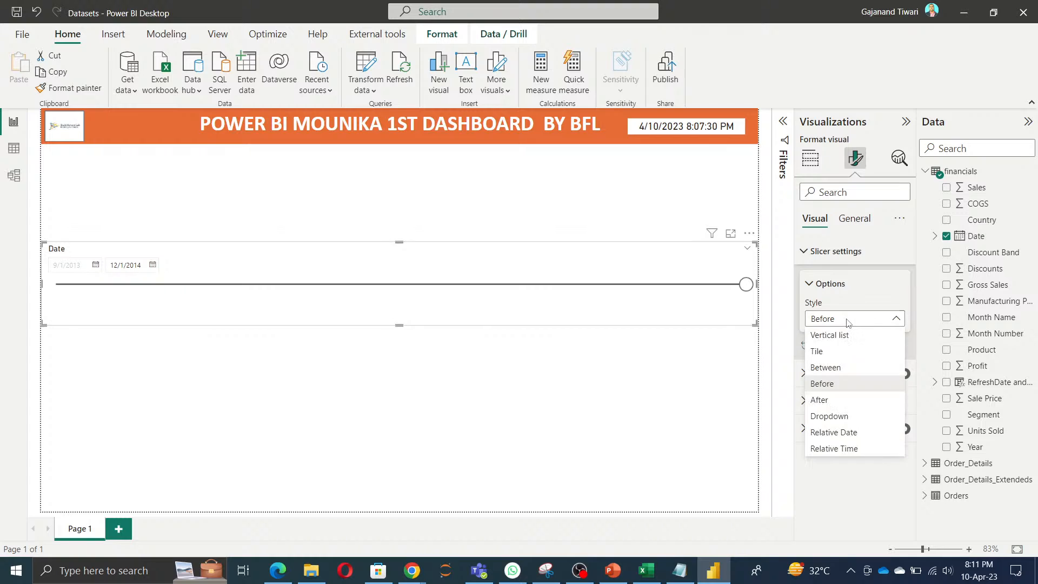
pyautogui.click(832, 403)
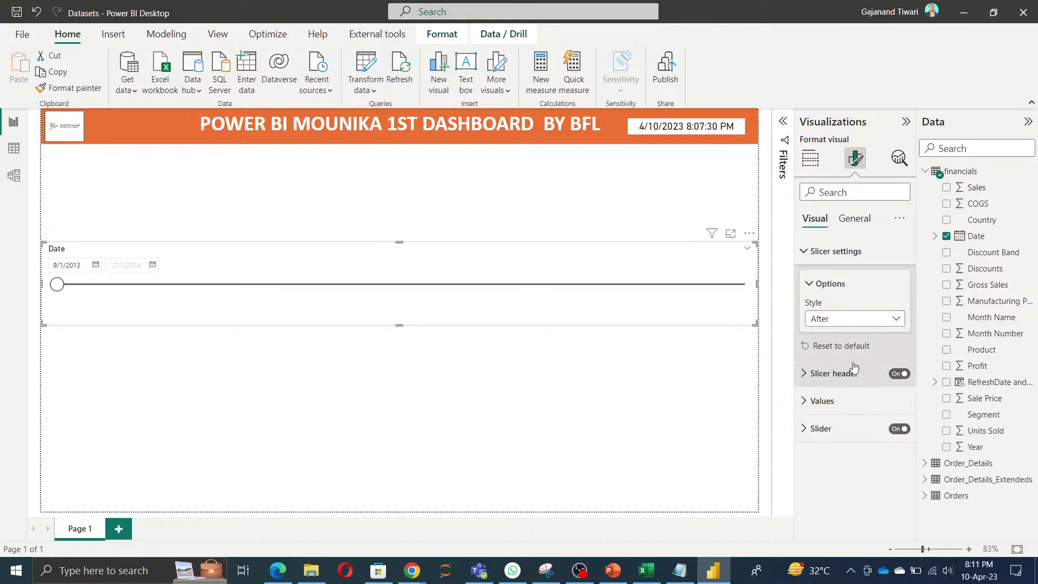
pyautogui.click(860, 319)
pyautogui.click(835, 420)
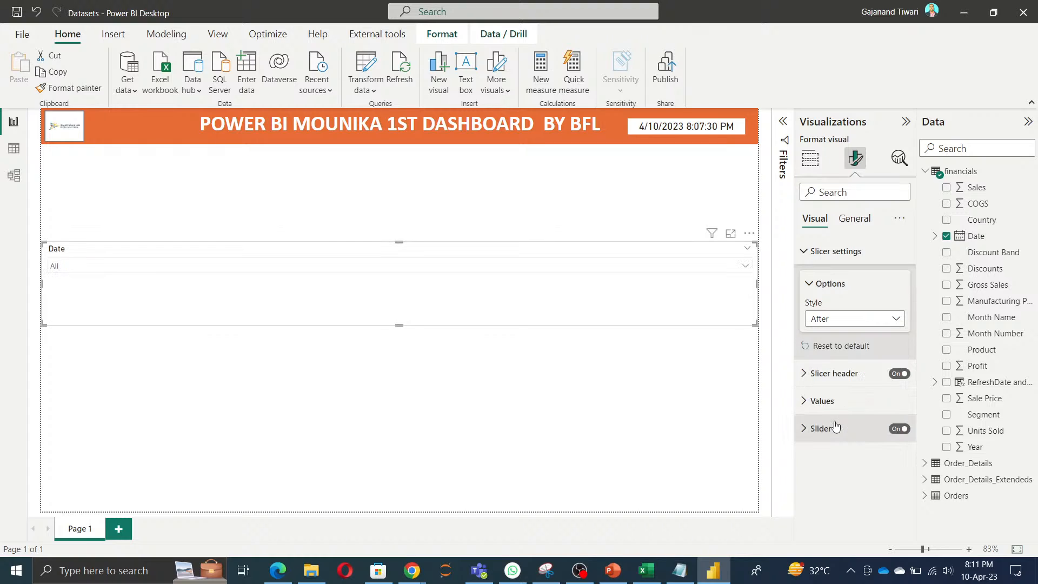
pyautogui.click(841, 322)
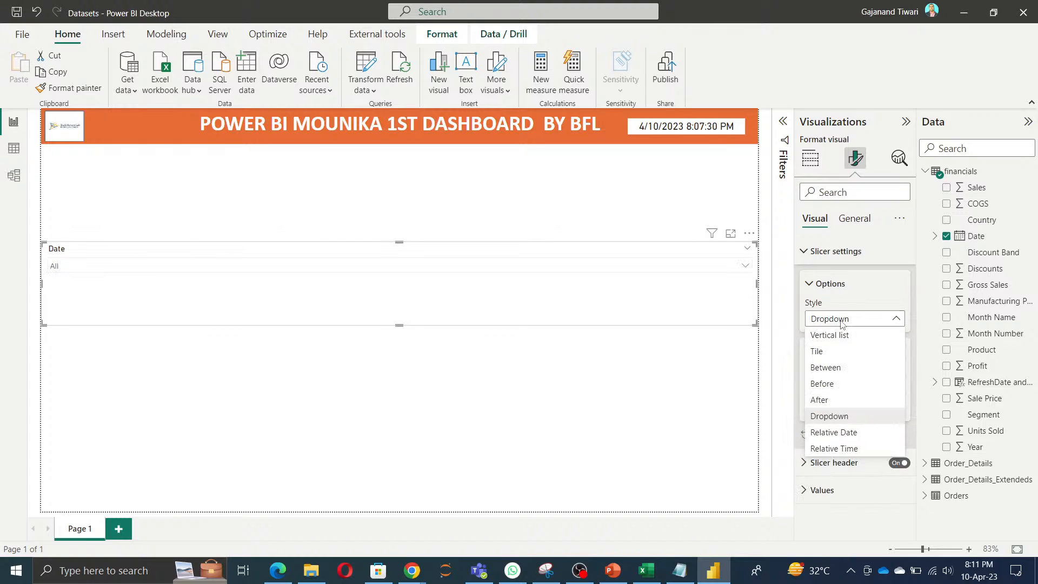
pyautogui.click(854, 438)
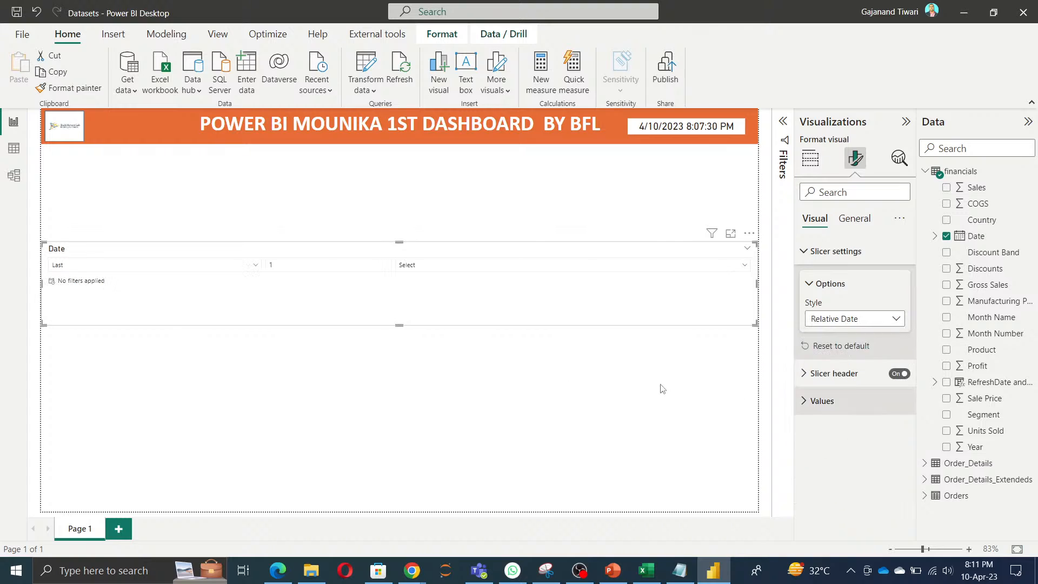
# Step: Try a relative period of Next 2 on the Date slicer and look through its time units
pyautogui.click(240, 268)
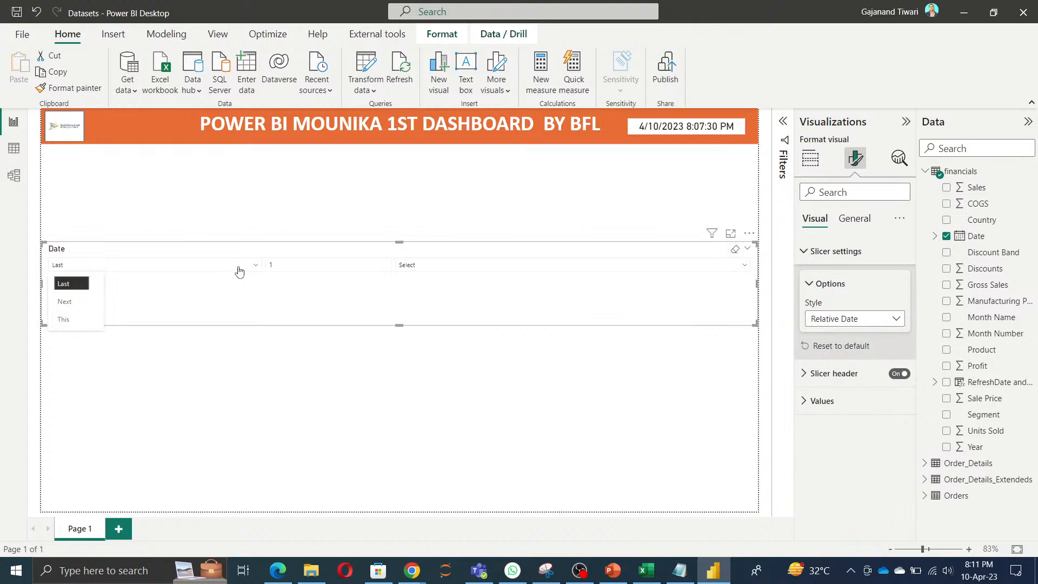
pyautogui.click(63, 299)
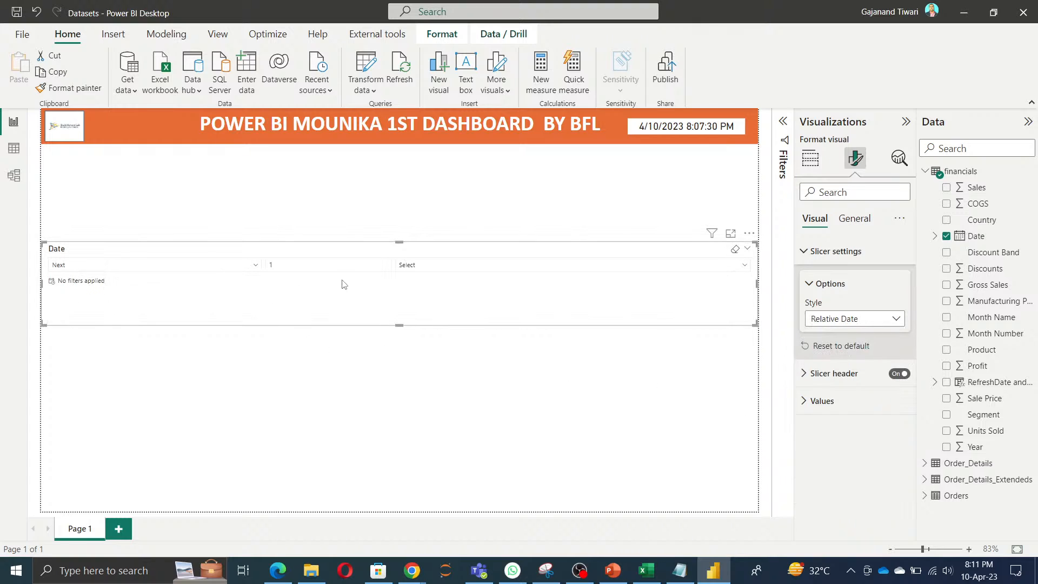
pyautogui.click(329, 266)
pyautogui.moveTo(329, 265); pyautogui.dragTo(133, 251)
pyautogui.write('2')
pyautogui.press('Return')
pyautogui.click(665, 270)
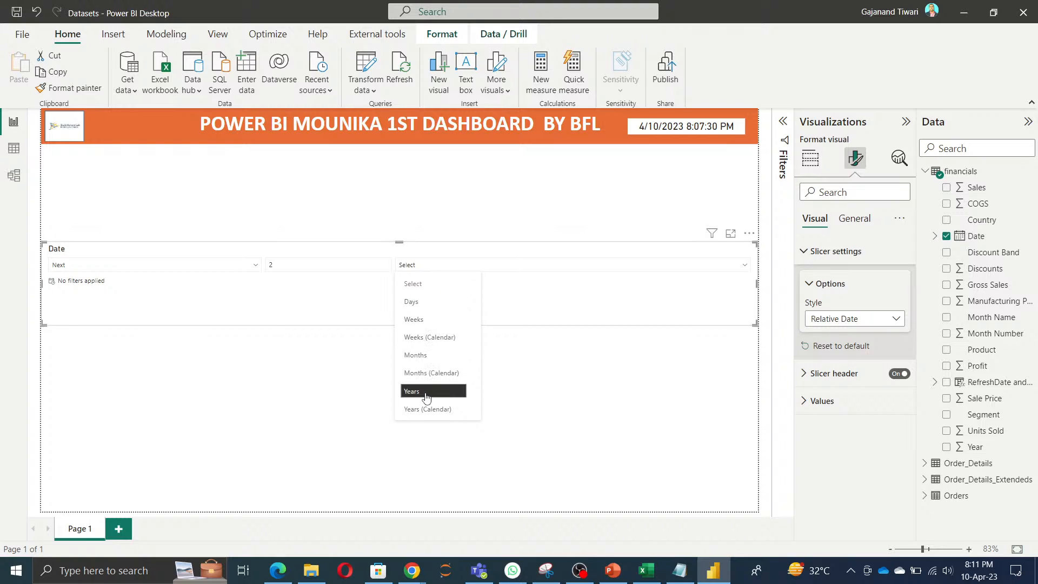
pyautogui.click(604, 319)
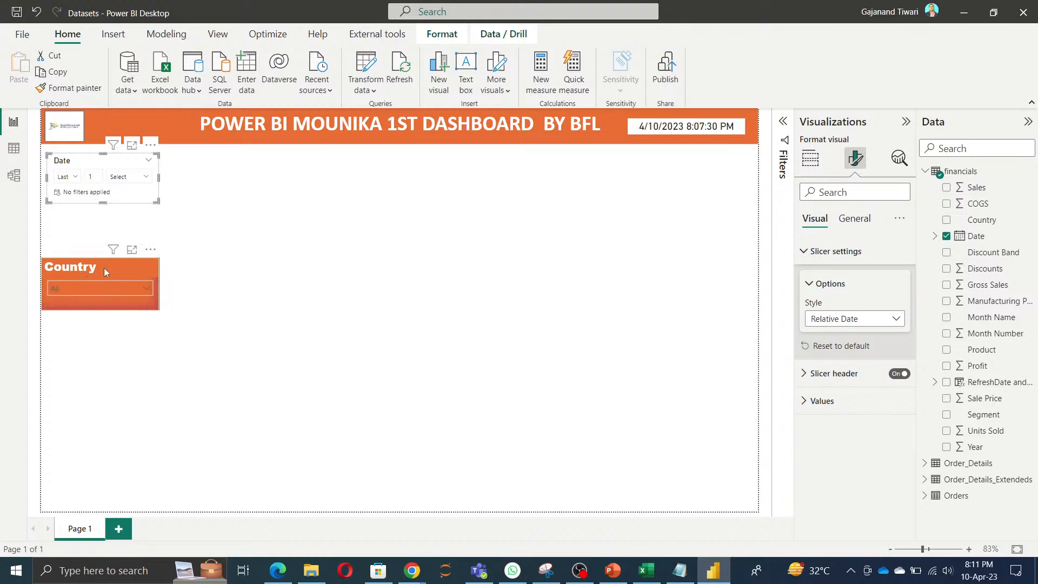
# Step: Shrink the Date slicer, place it above the Country slicer, and copy the Country slicer's formatting onto it
pyautogui.moveTo(104, 268); pyautogui.dragTo(110, 245)
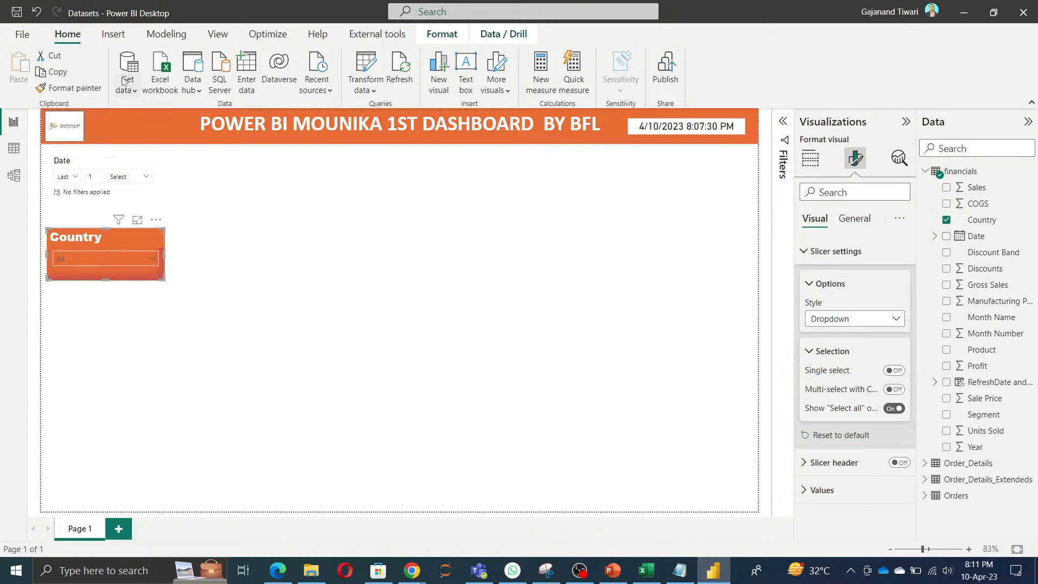
pyautogui.click(70, 88)
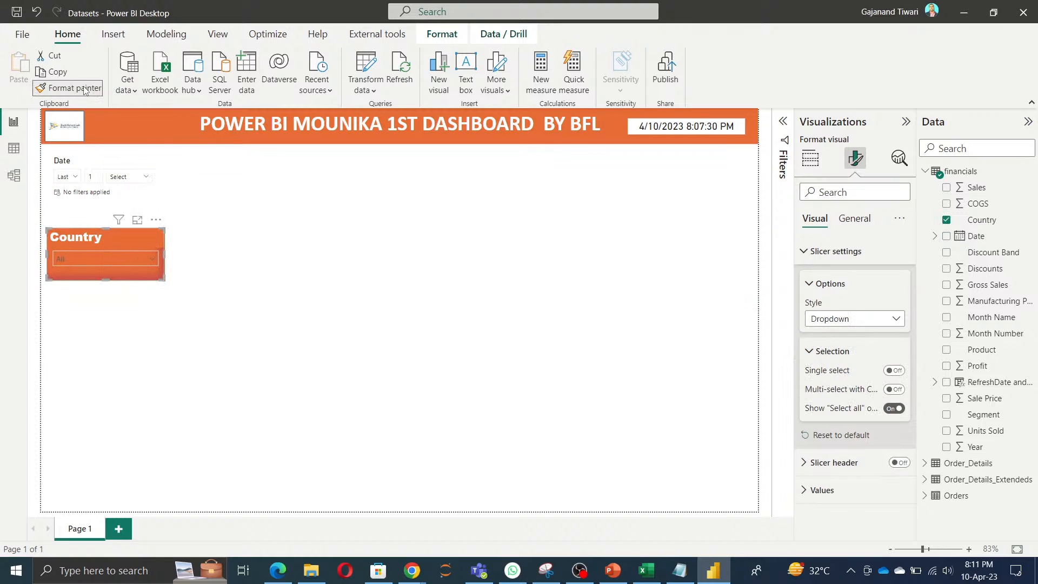
pyautogui.click(91, 162)
pyautogui.click(280, 210)
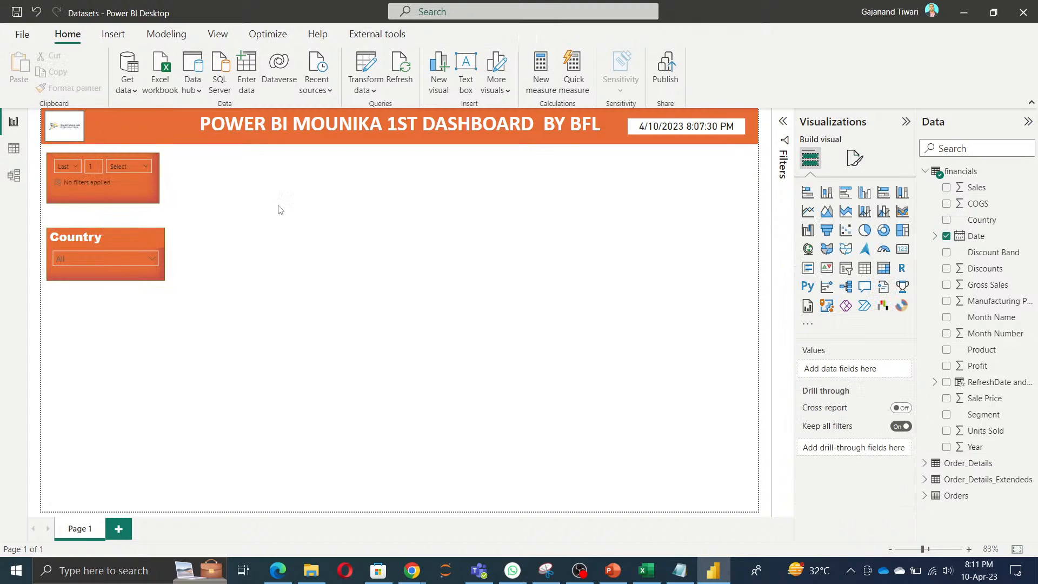
# Step: Turn on the Date slicer's header and set its font color to white
pyautogui.click(121, 186)
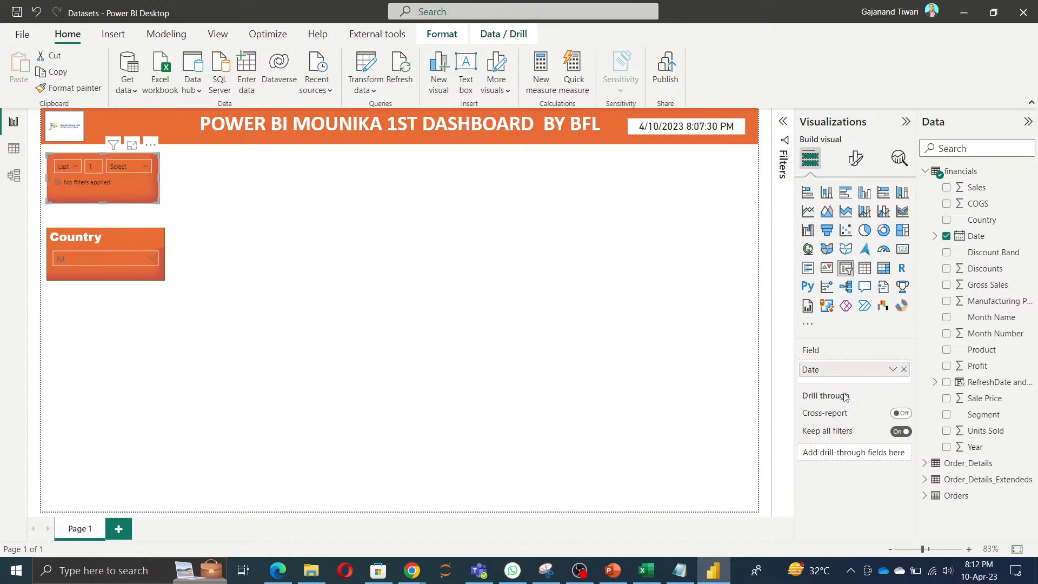
pyautogui.click(855, 159)
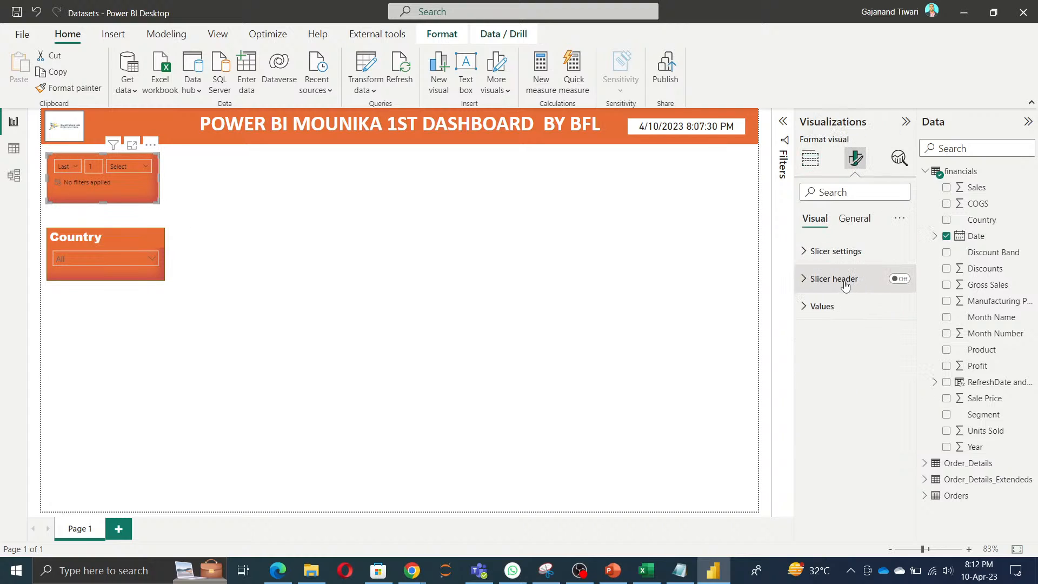
pyautogui.click(899, 279)
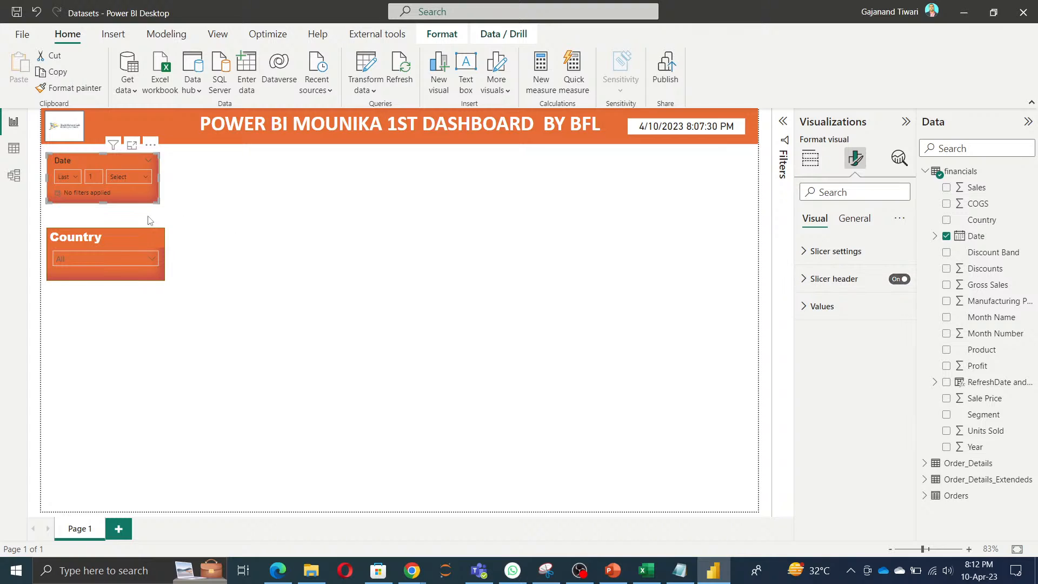
pyautogui.click(838, 279)
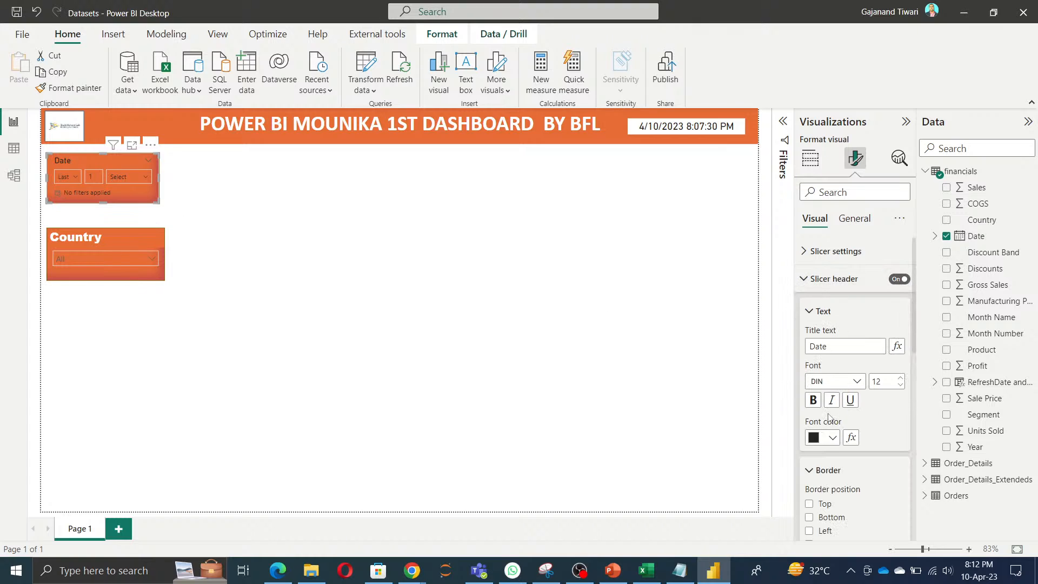
pyautogui.click(832, 439)
pyautogui.click(884, 380)
pyautogui.click(349, 350)
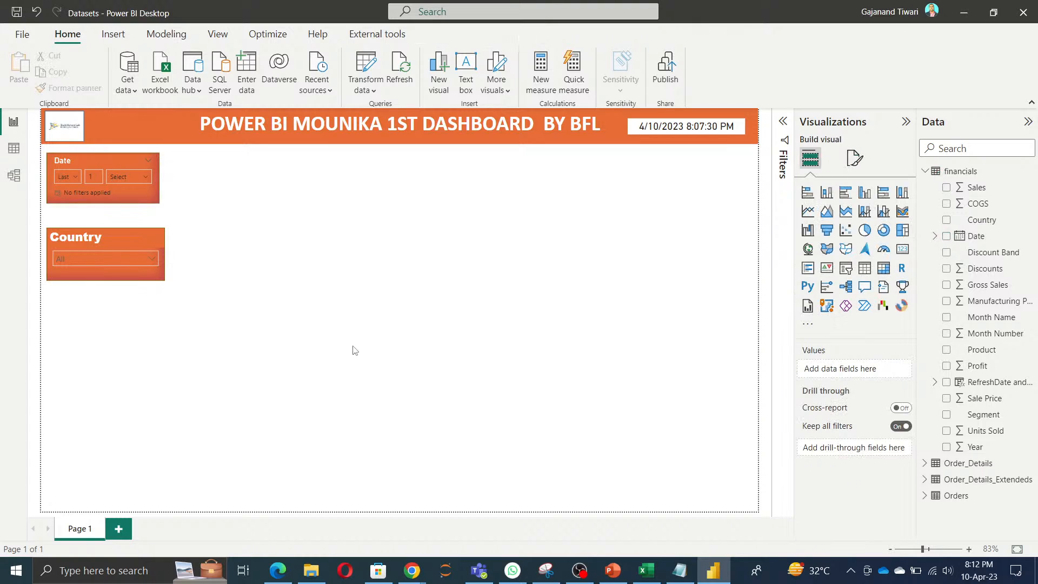
# Step: Duplicate the Country slicer, place the copy below it, and replace the copy's field with Month Name
pyautogui.click(86, 241)
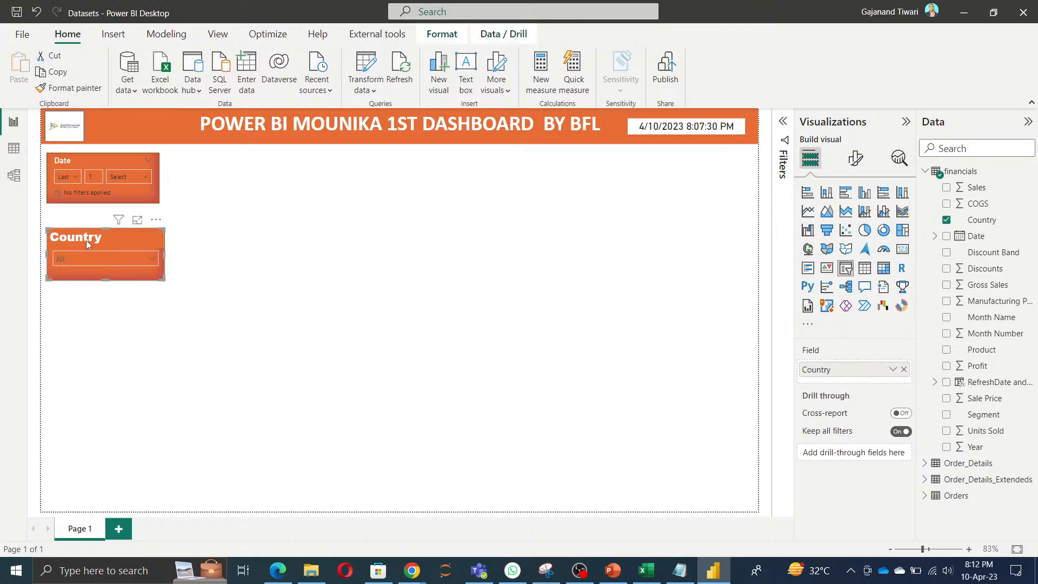
pyautogui.hotkey('ctrl', 'c')
pyautogui.hotkey('ctrl', 'v')
pyautogui.moveTo(95, 273); pyautogui.dragTo(91, 321)
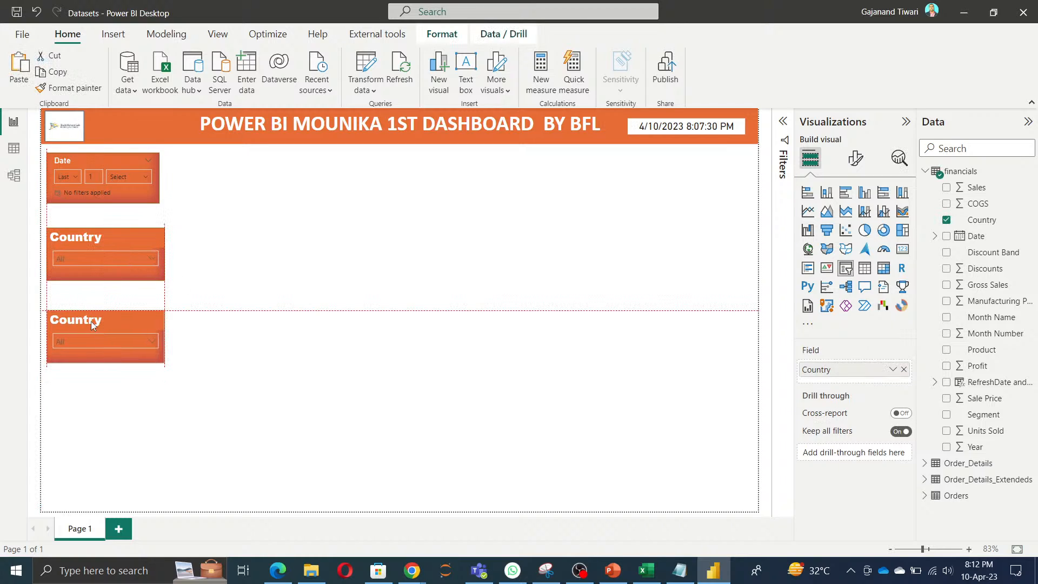
pyautogui.click(947, 317)
pyautogui.click(903, 370)
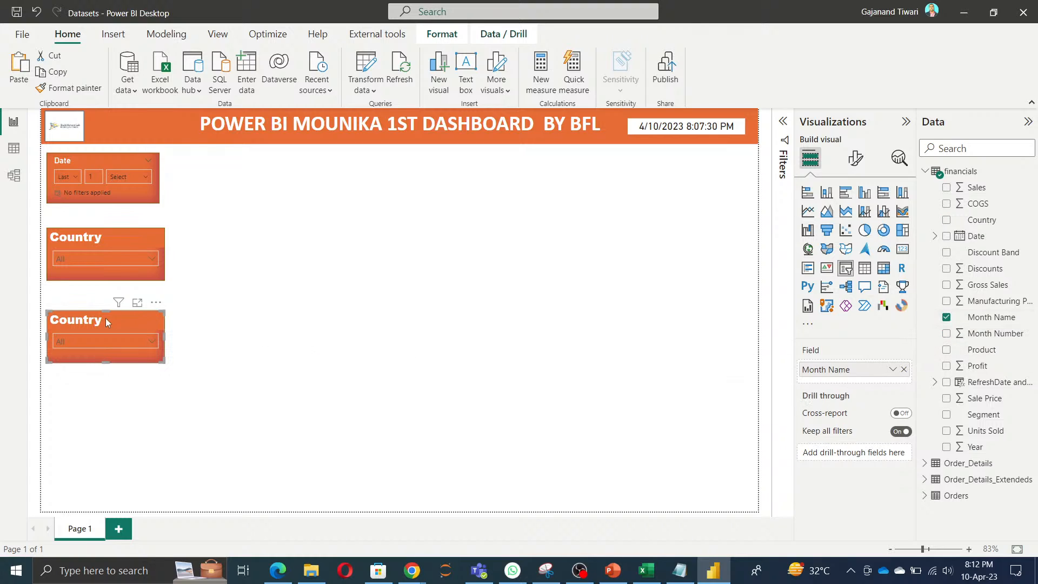
# Step: Duplicate the Month Name slicer, place the copy below it, and replace the copy's field with Segment
pyautogui.hotkey('ctrl', 'v')
pyautogui.moveTo(103, 323); pyautogui.dragTo(98, 397)
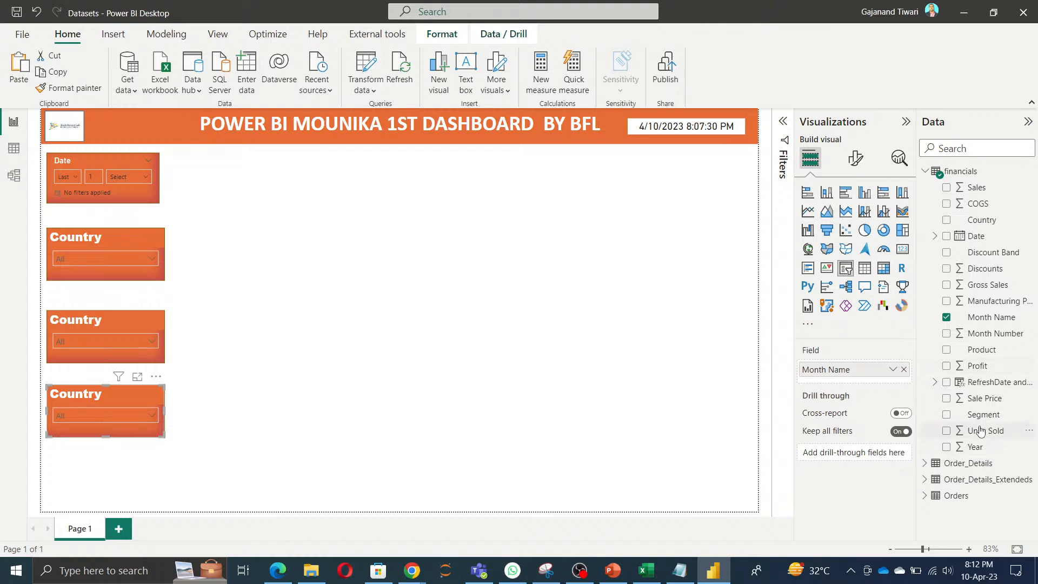
pyautogui.click(946, 415)
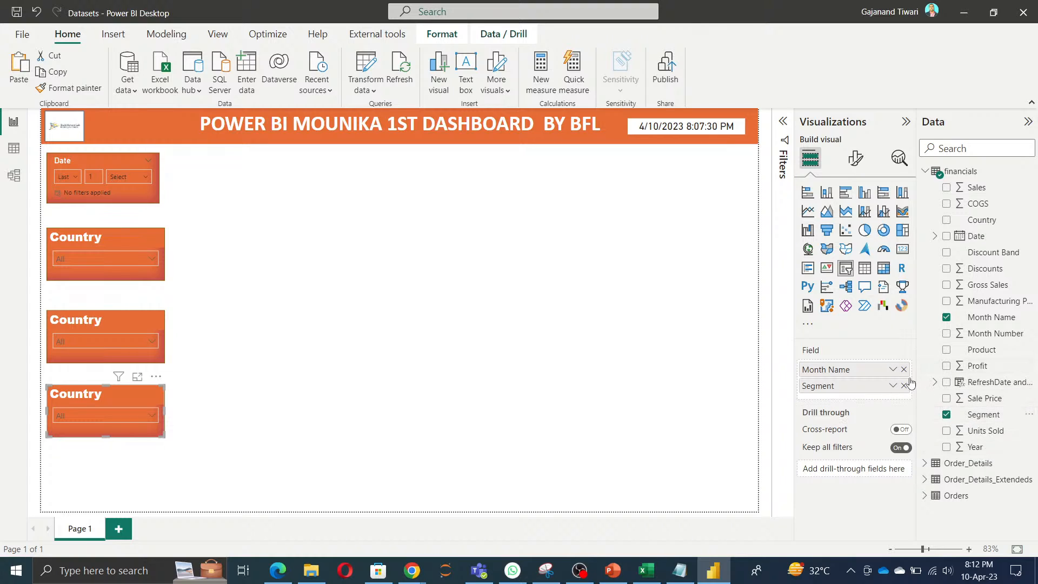
pyautogui.click(904, 370)
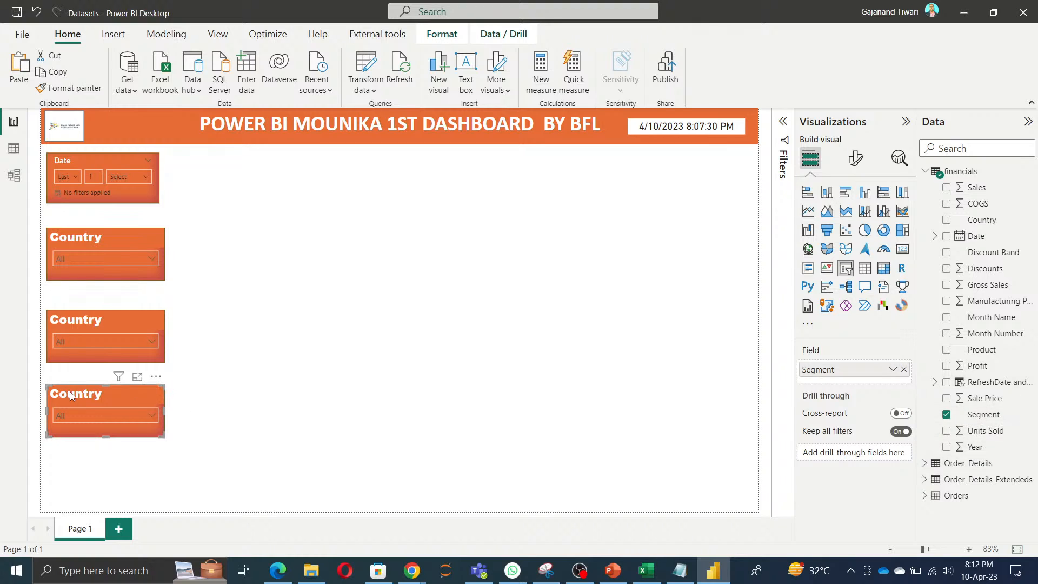
# Step: Duplicate the Segment slicer, place the copy near the page's lower edge, and replace the copy's field with Discount Band
pyautogui.hotkey('ctrl', 'v')
pyautogui.moveTo(77, 398); pyautogui.dragTo(75, 463)
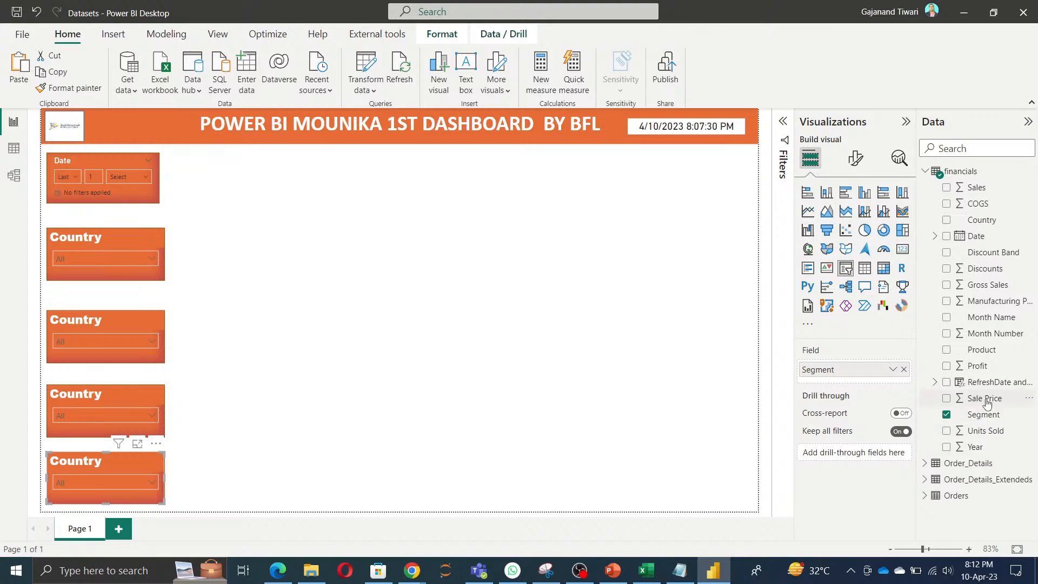
pyautogui.click(947, 253)
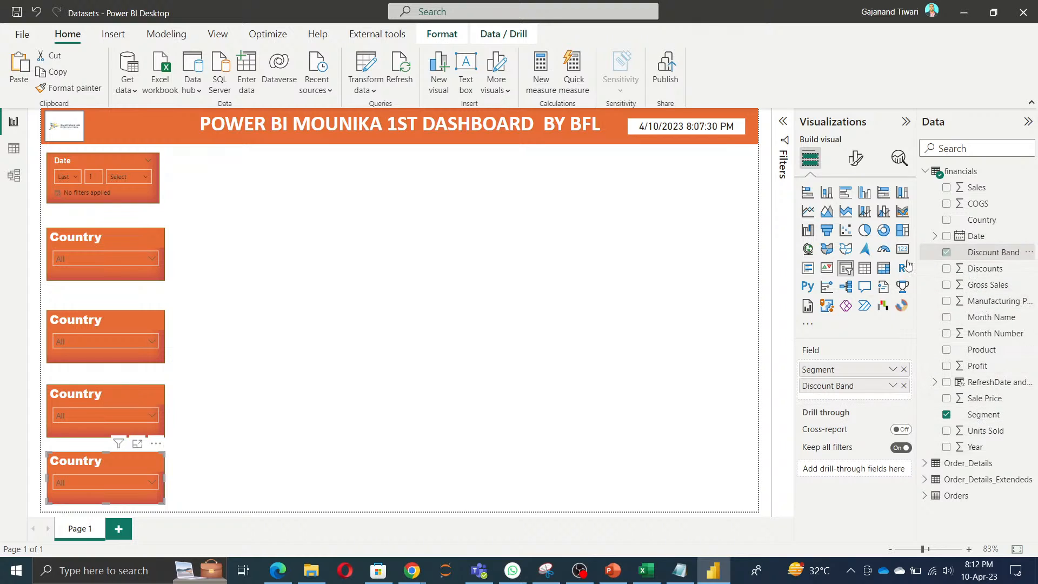
pyautogui.click(905, 370)
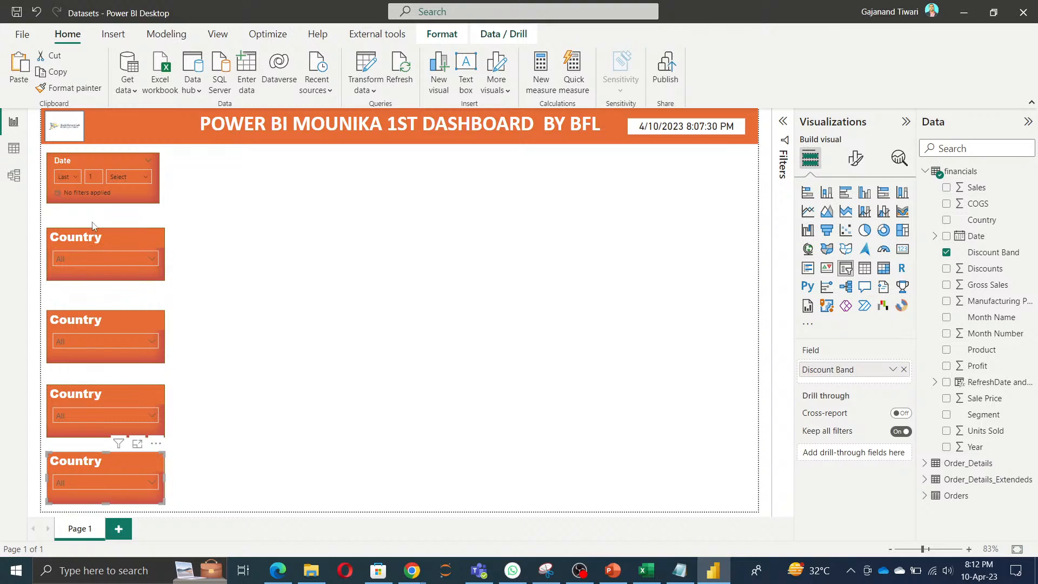
# Step: Turn off the original Country slicer's title and turn on its slicer header with white text
pyautogui.click(90, 241)
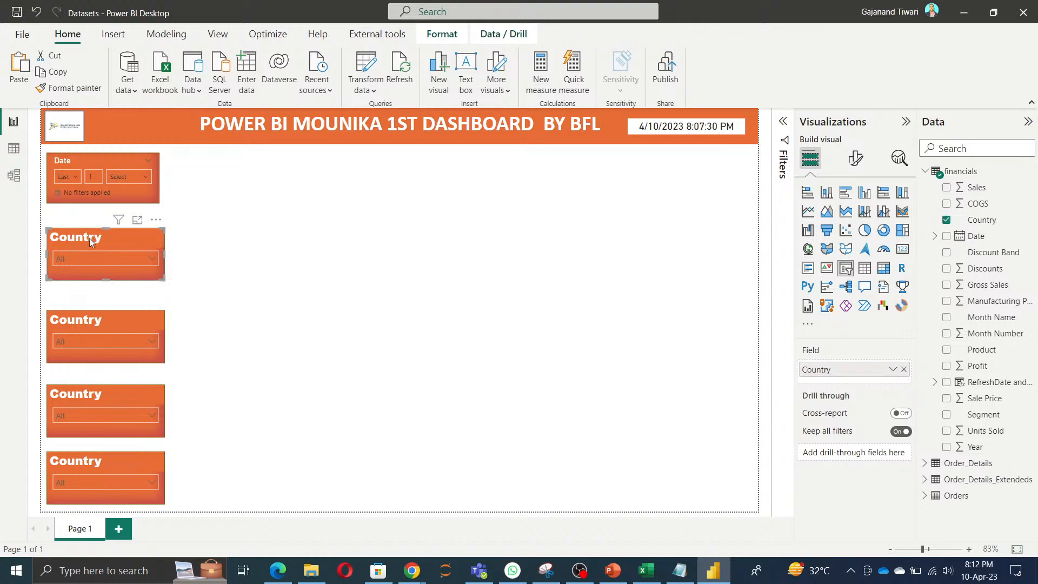
pyautogui.click(855, 158)
pyautogui.click(854, 219)
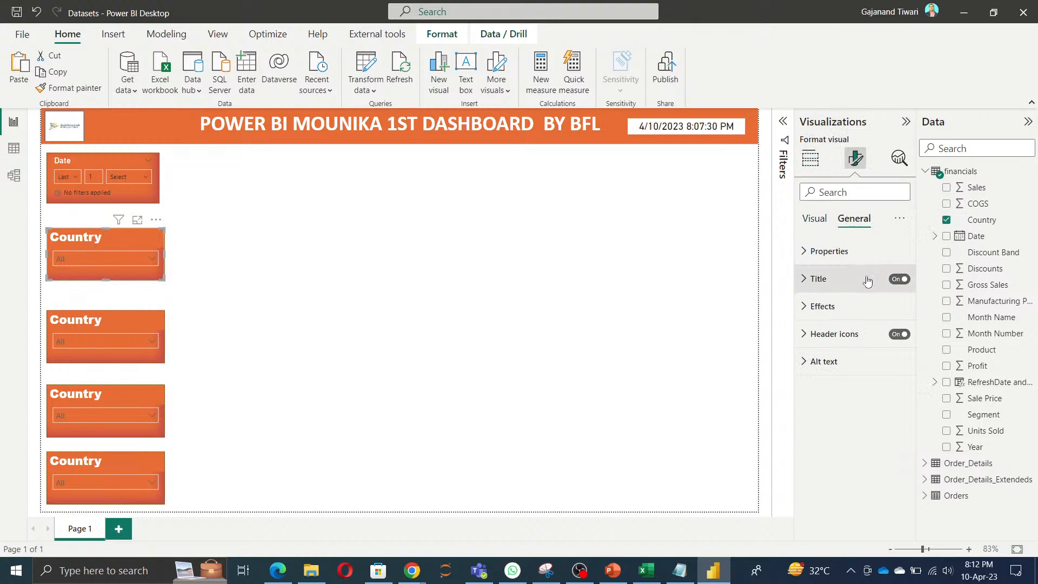
pyautogui.click(899, 279)
pyautogui.click(810, 159)
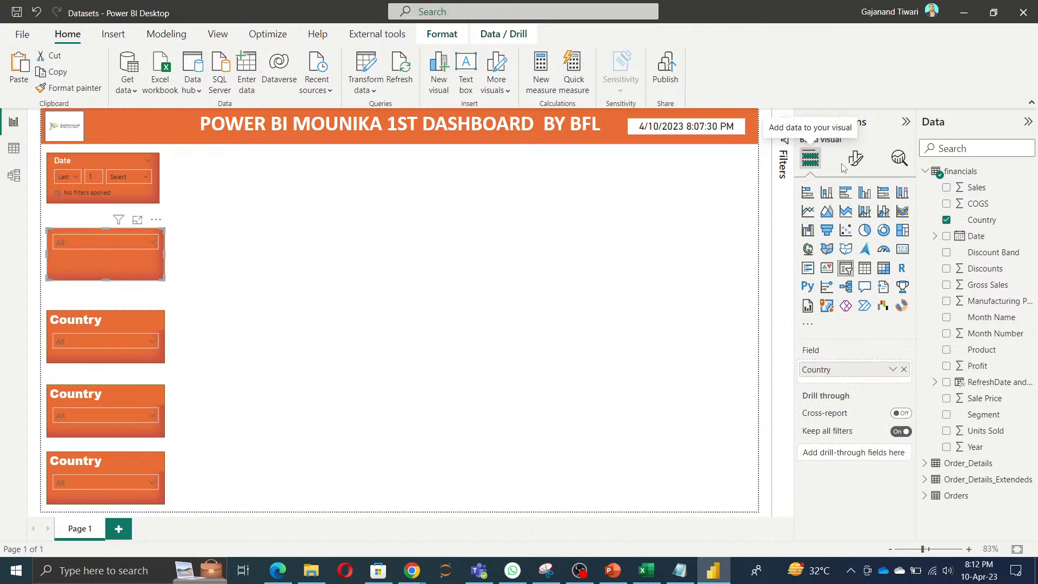
pyautogui.click(856, 158)
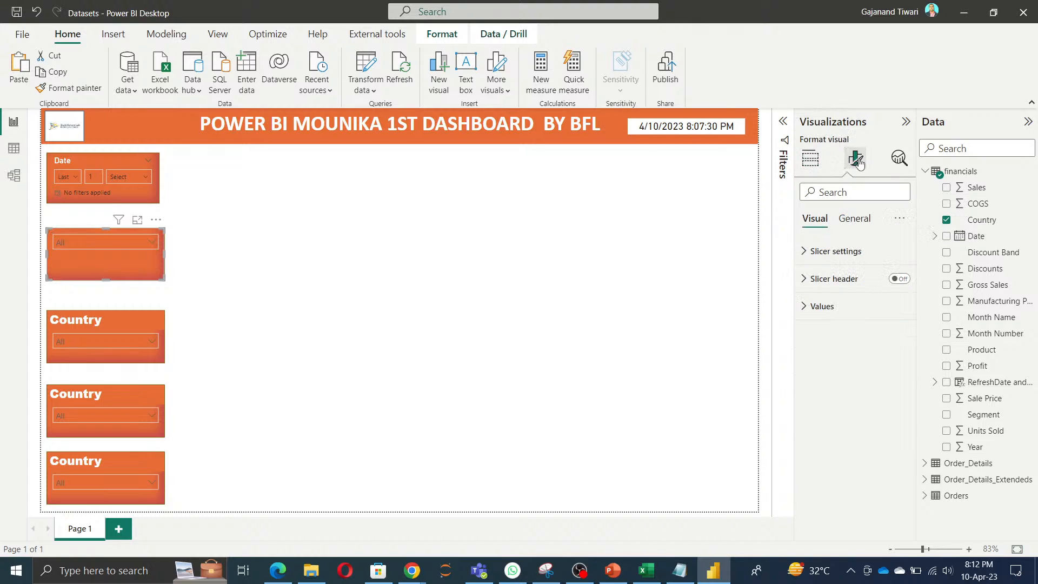
pyautogui.click(899, 279)
pyautogui.click(835, 279)
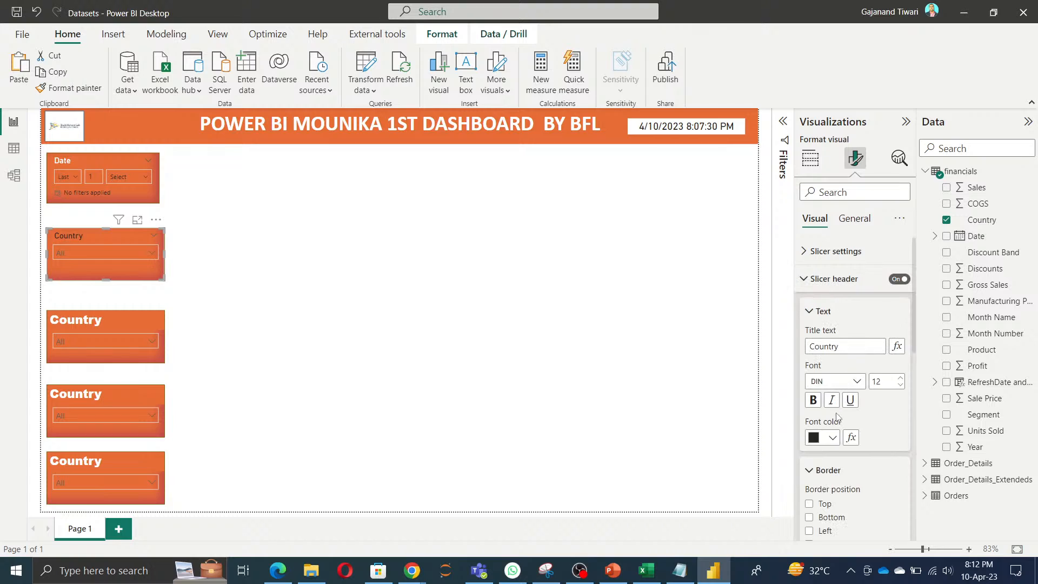
pyautogui.click(825, 439)
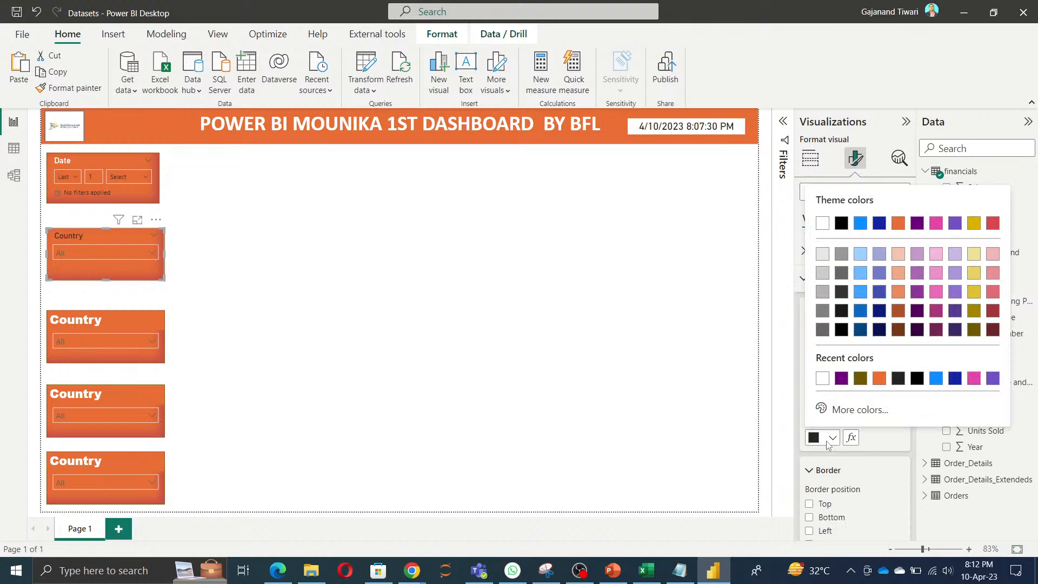
pyautogui.click(823, 379)
# Step: Turn on the Month Name slicer's header and set its font color to white
pyautogui.click(90, 323)
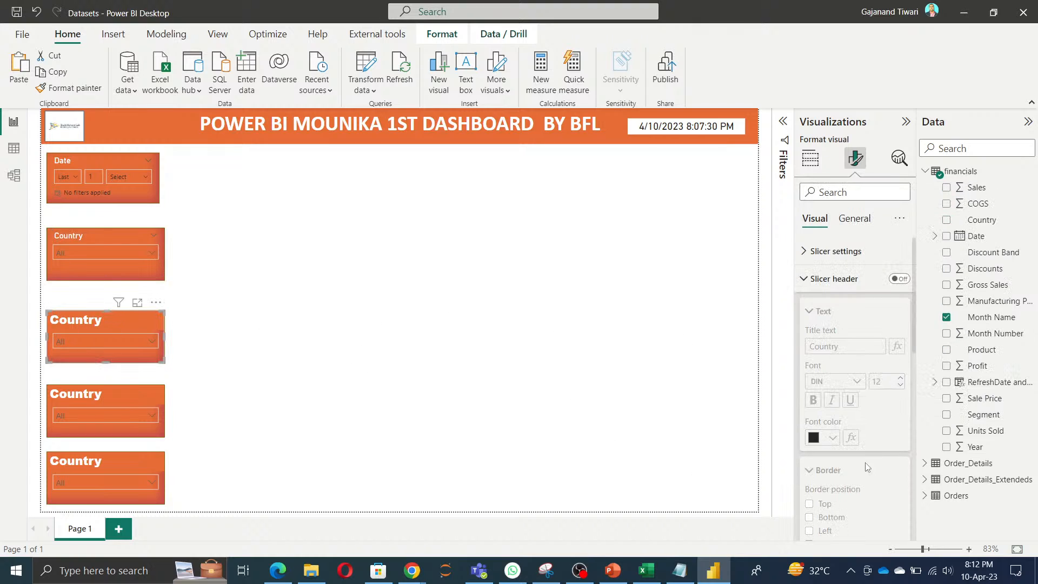
pyautogui.click(900, 279)
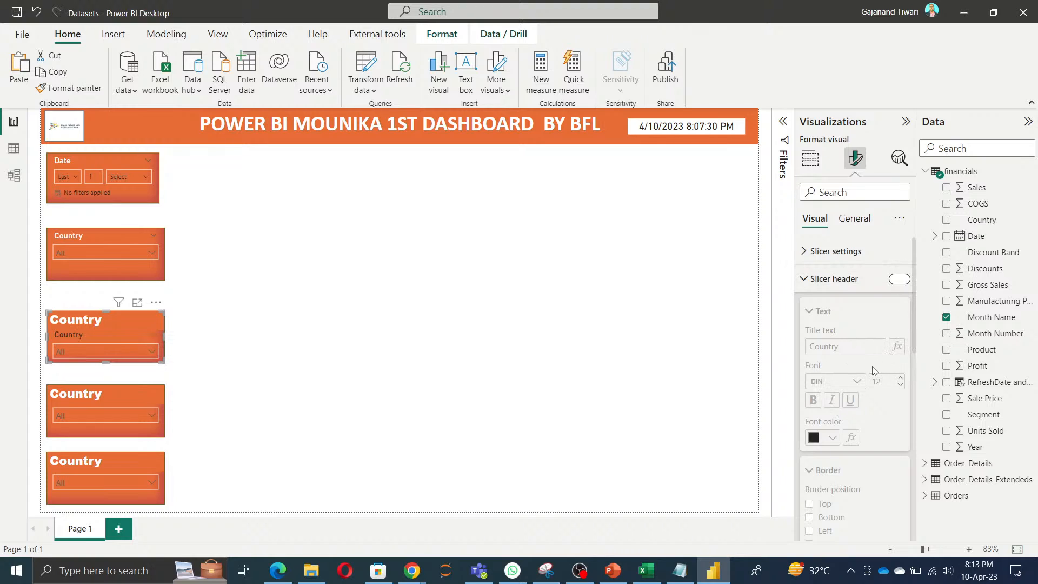
pyautogui.click(829, 438)
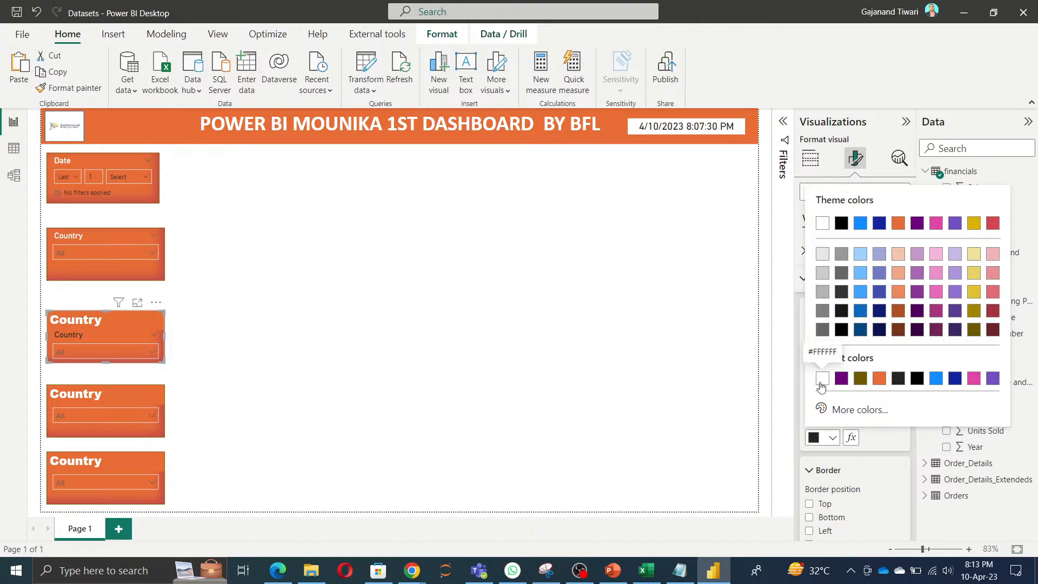
pyautogui.click(828, 380)
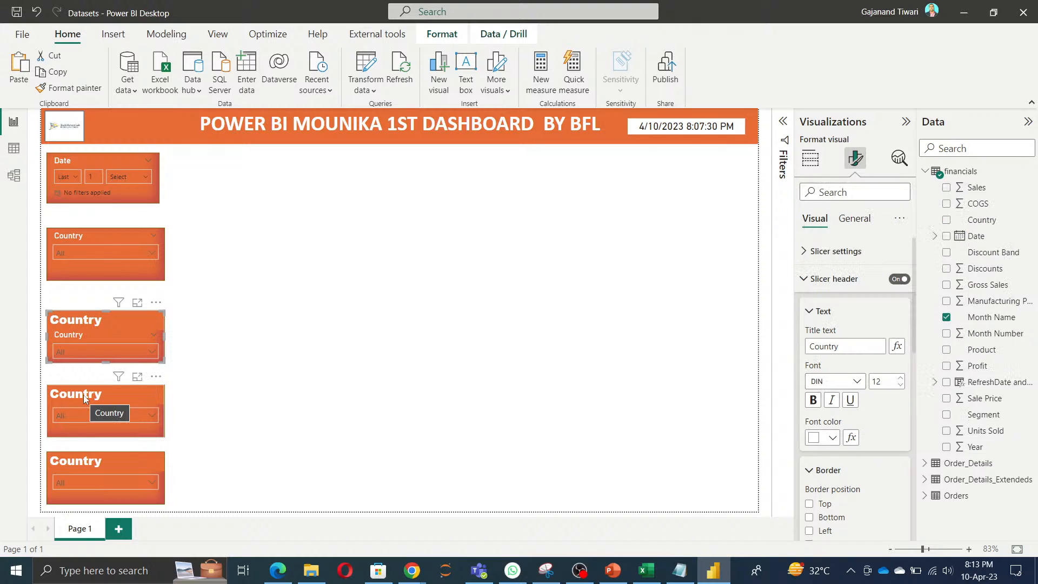
# Step: Turn off the Month Name slicer's title and set its slicer header font to Arial Black
pyautogui.click(860, 220)
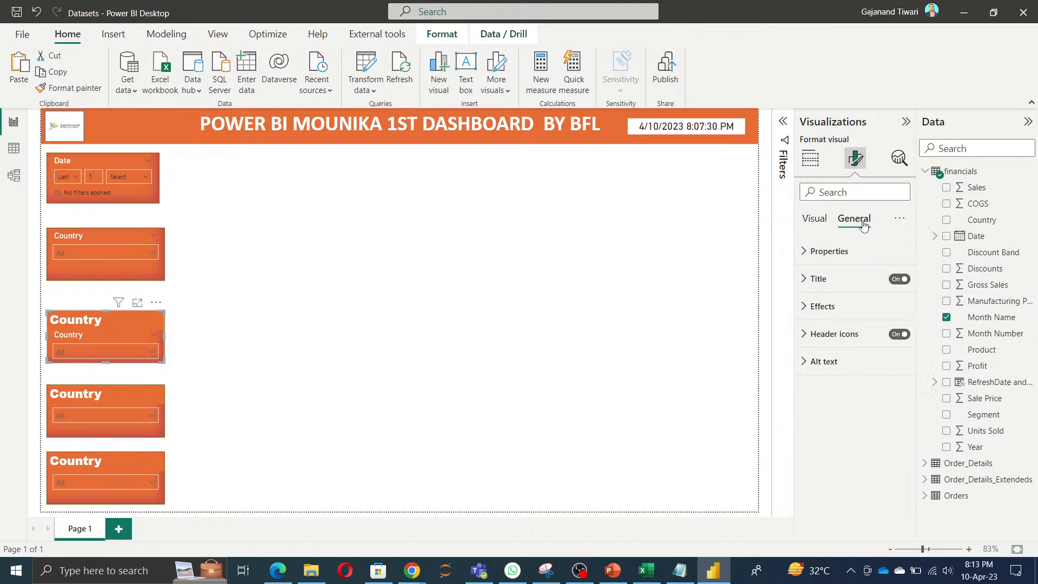
pyautogui.click(900, 278)
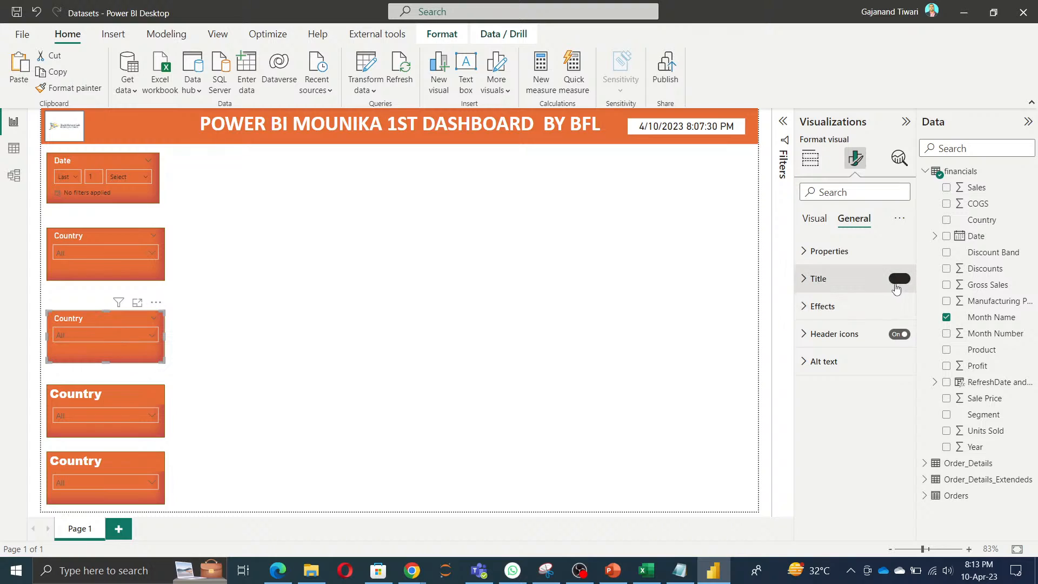
pyautogui.click(809, 221)
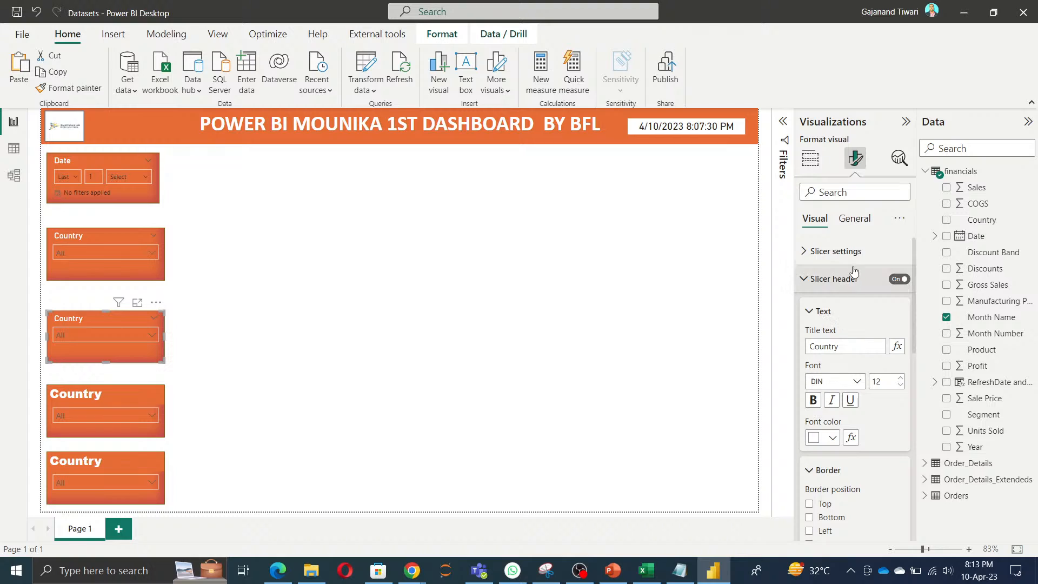
pyautogui.click(854, 219)
pyautogui.click(899, 334)
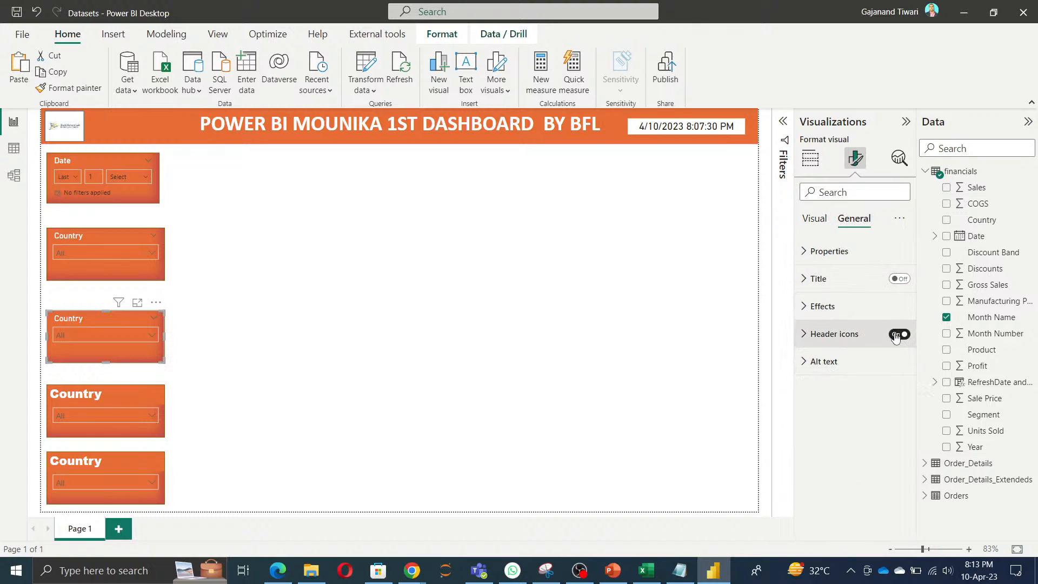
pyautogui.click(815, 219)
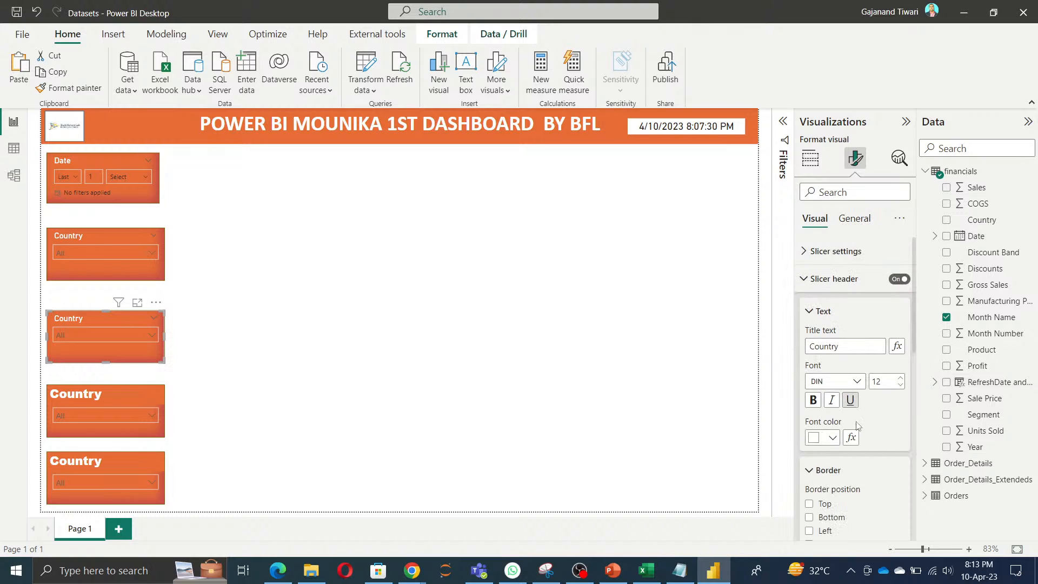
pyautogui.click(831, 383)
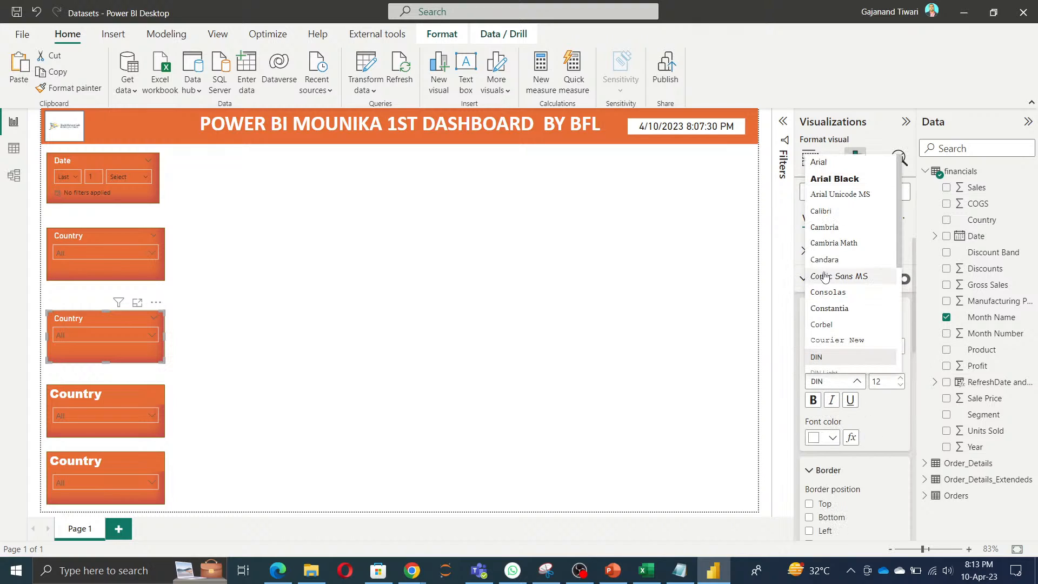
pyautogui.click(834, 179)
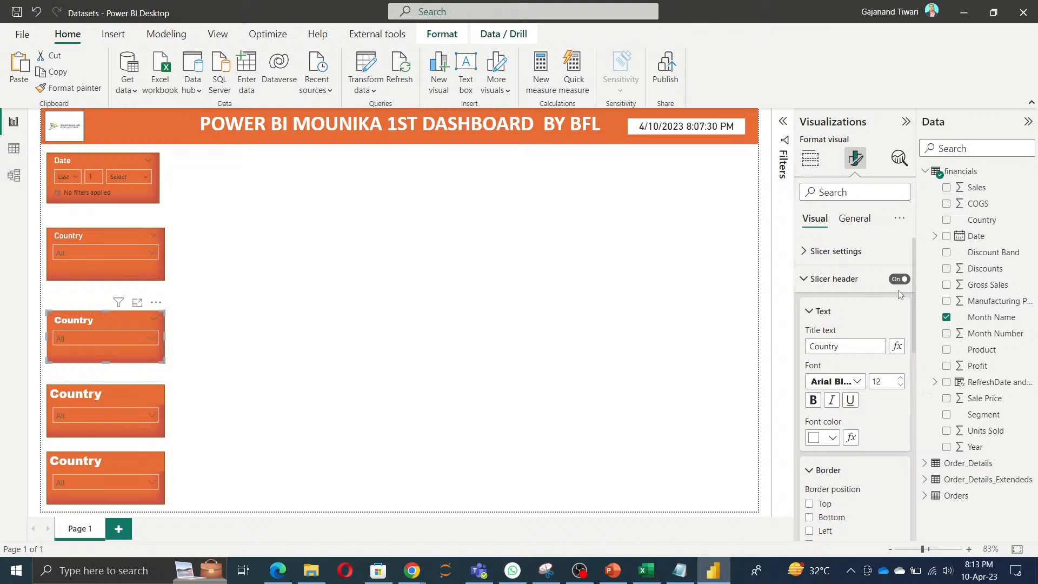
# Step: Set the Country slicer's header font to Arial Black
pyautogui.click(80, 234)
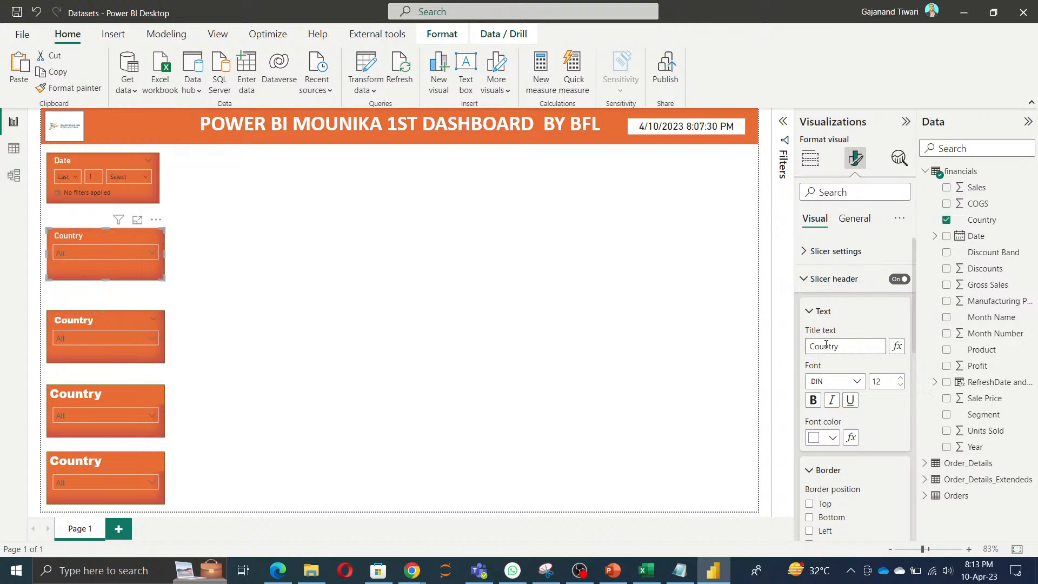
pyautogui.click(837, 381)
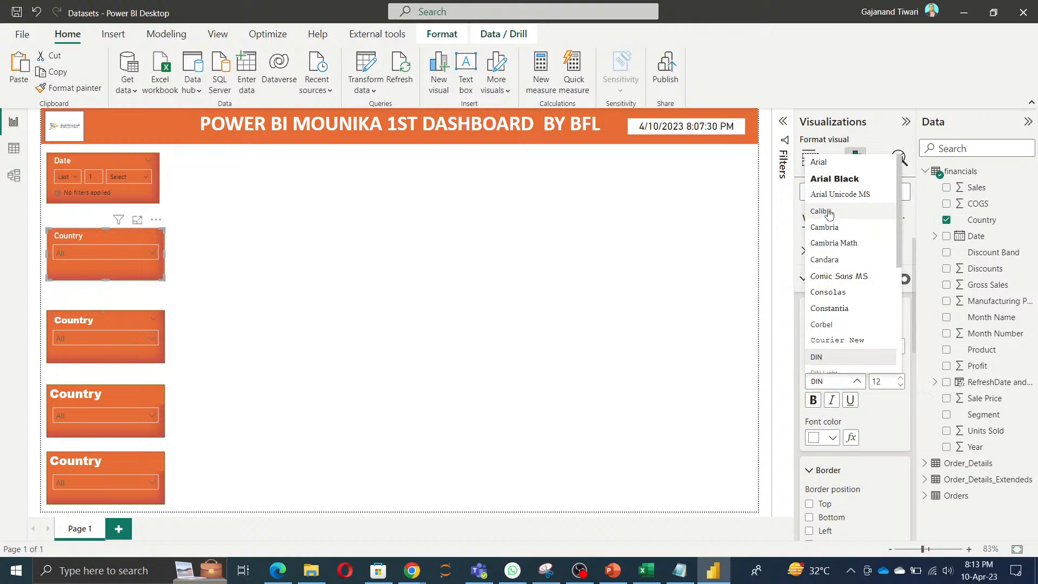
pyautogui.click(839, 180)
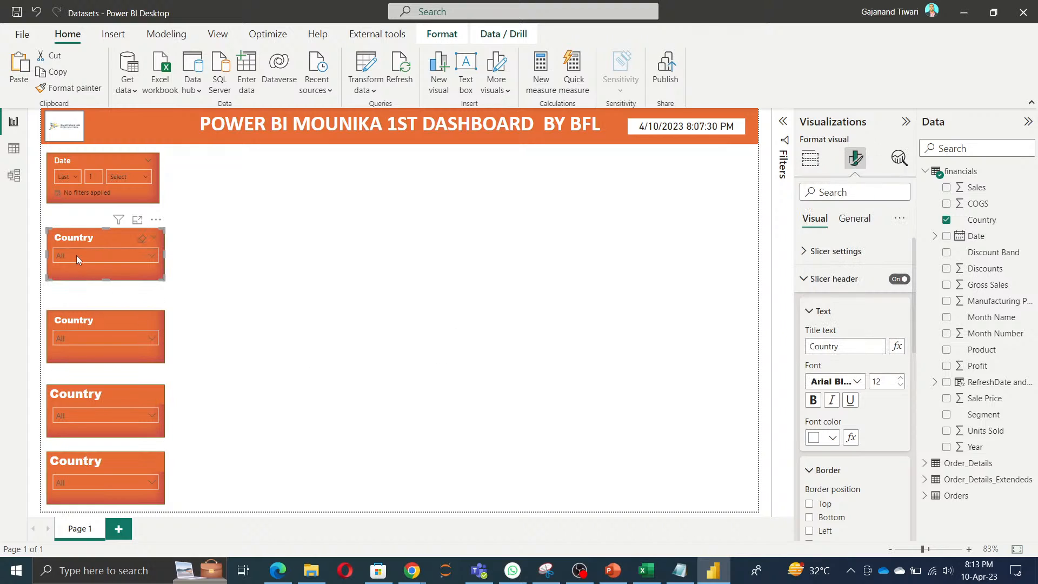
# Step: Change the header text of the slicer below the Country slicer to Month Name
pyautogui.click(92, 324)
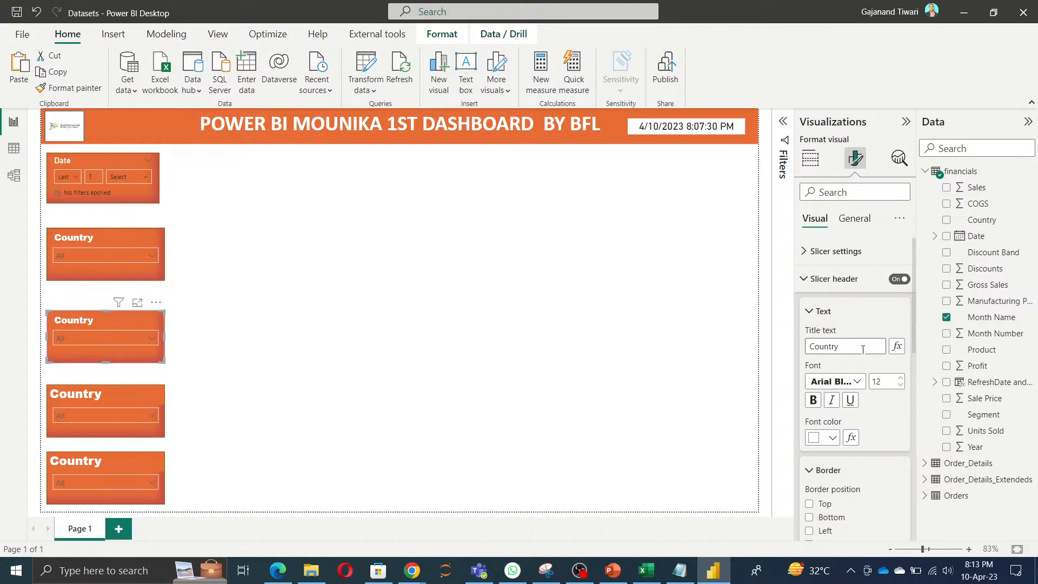
pyautogui.moveTo(862, 347); pyautogui.dragTo(714, 347)
pyautogui.write('Month')
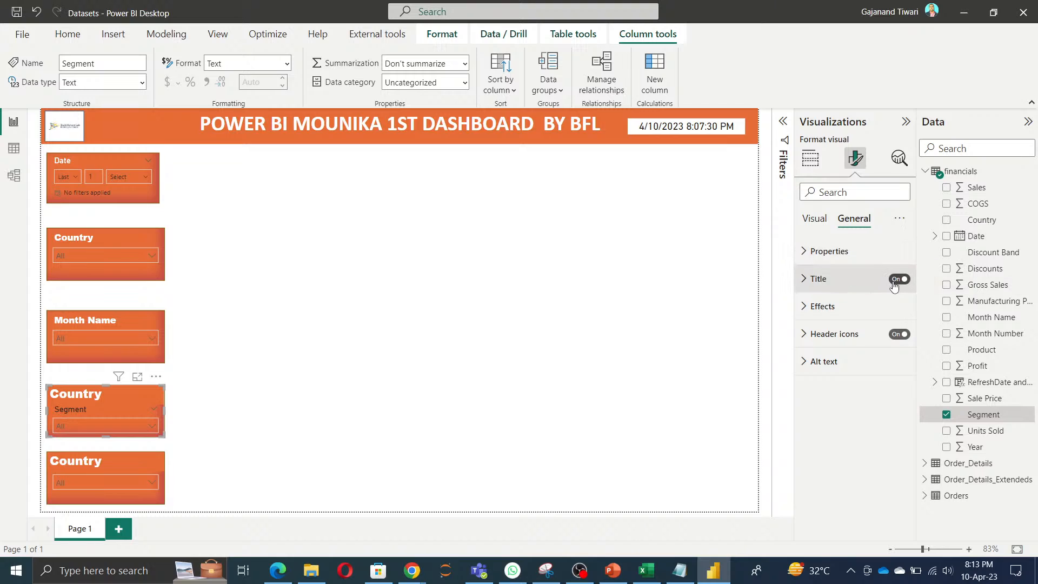
# Step: Replace the Segment slicer's title with a slicer header reading Segment in white Arial Black
pyautogui.click(898, 280)
pyautogui.click(815, 220)
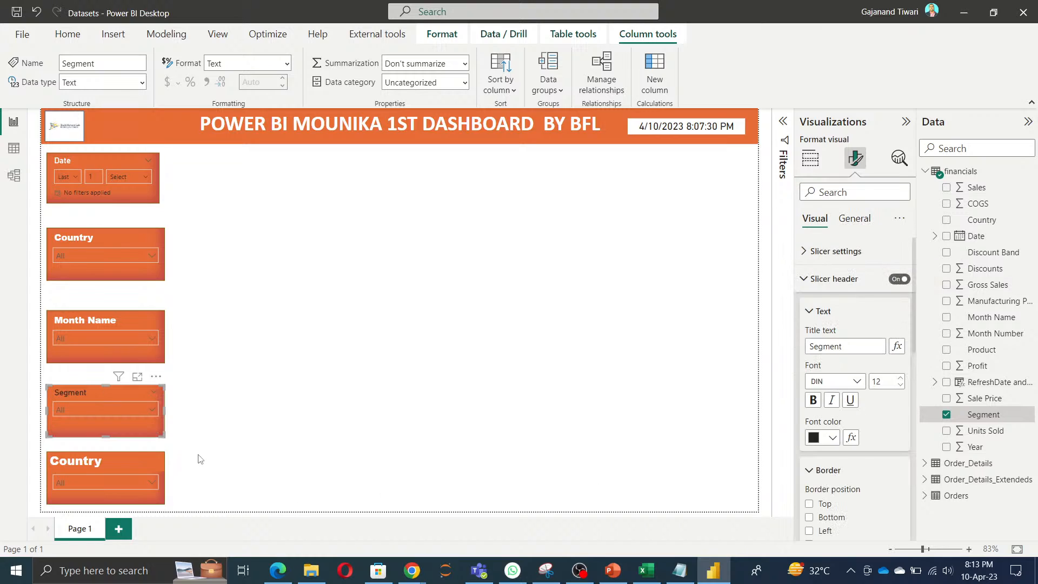
pyautogui.click(833, 437)
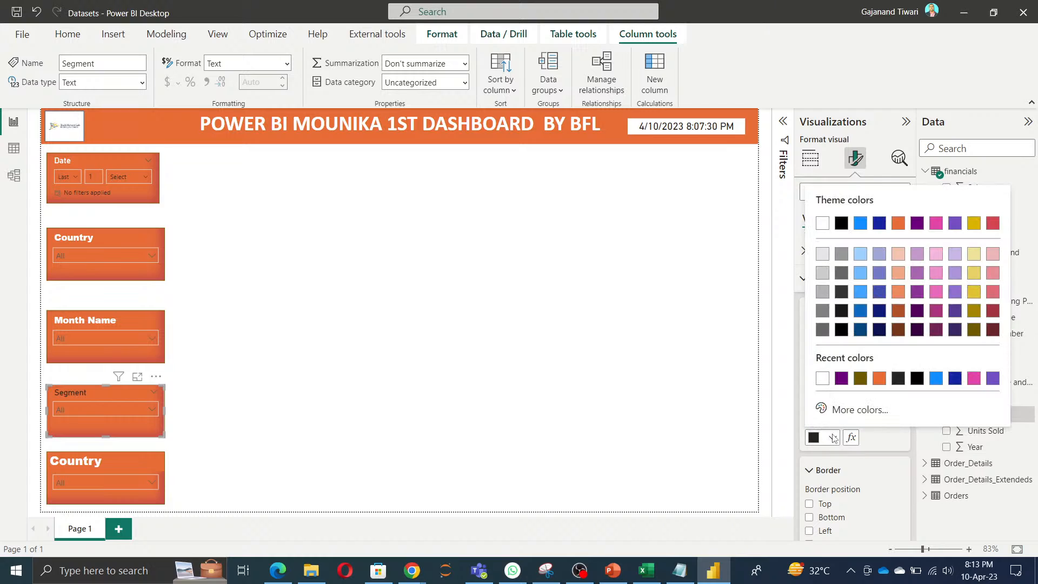
pyautogui.click(822, 224)
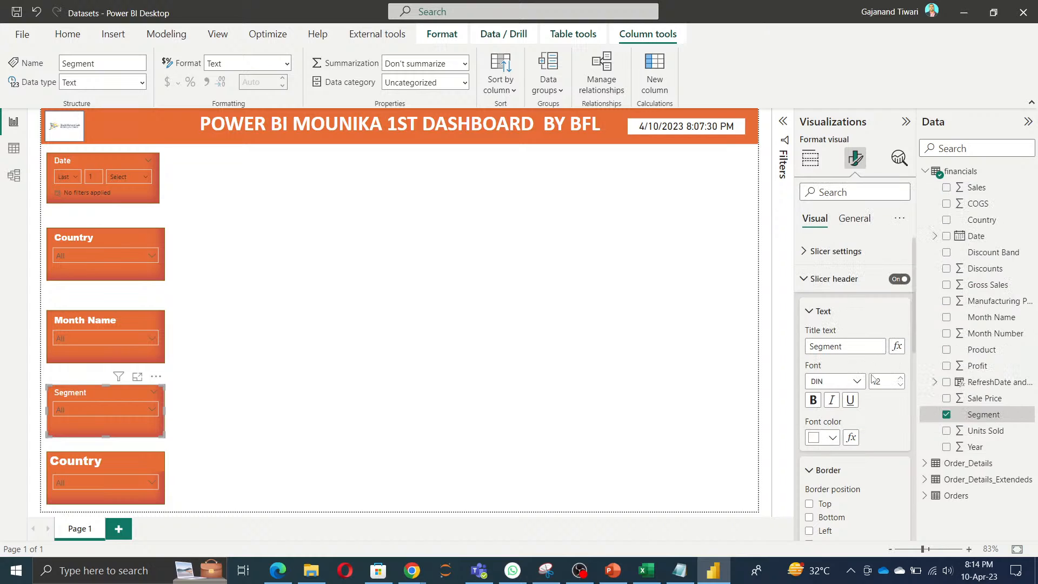
pyautogui.click(854, 381)
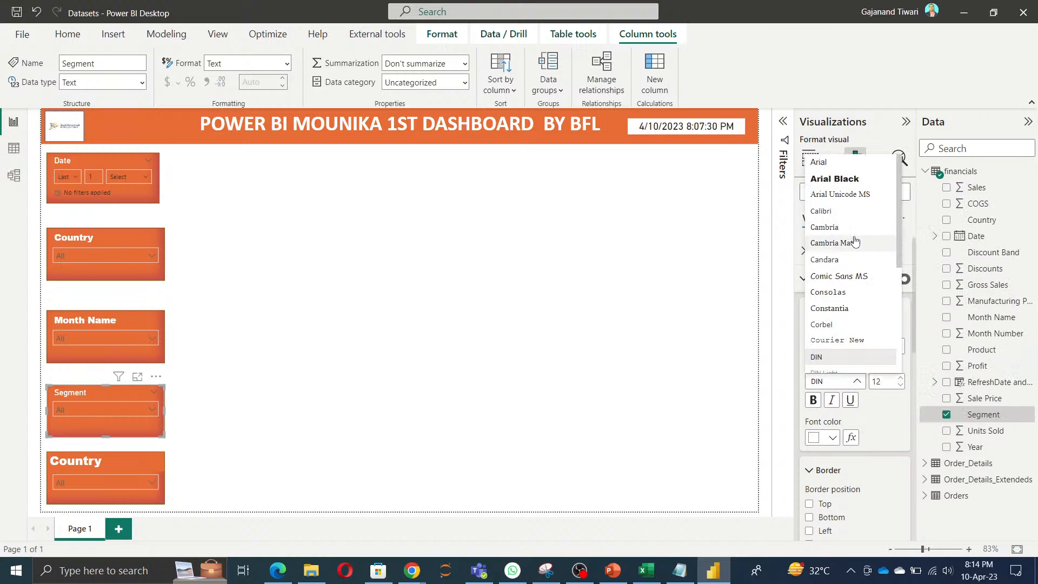
pyautogui.click(845, 179)
# Step: Turn on the lowest slicer's header with the text Discount Band and turn off its Country title
pyautogui.click(107, 457)
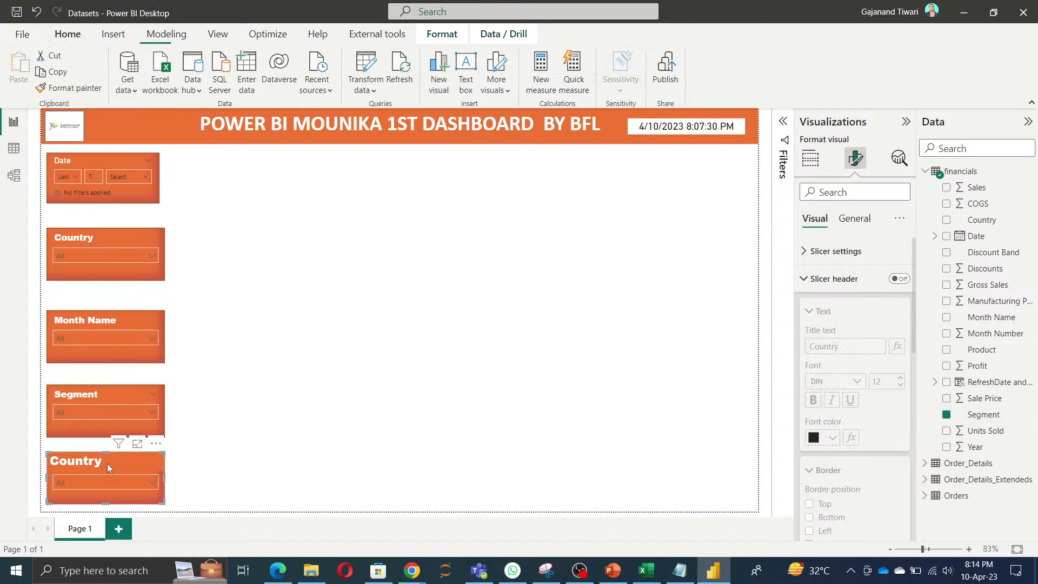
pyautogui.click(995, 254)
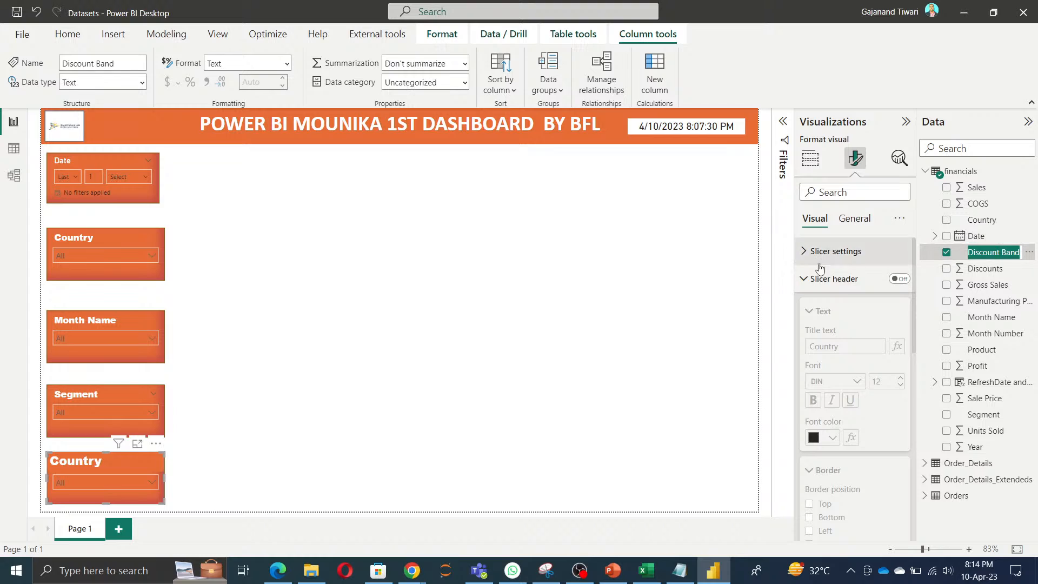
pyautogui.click(898, 279)
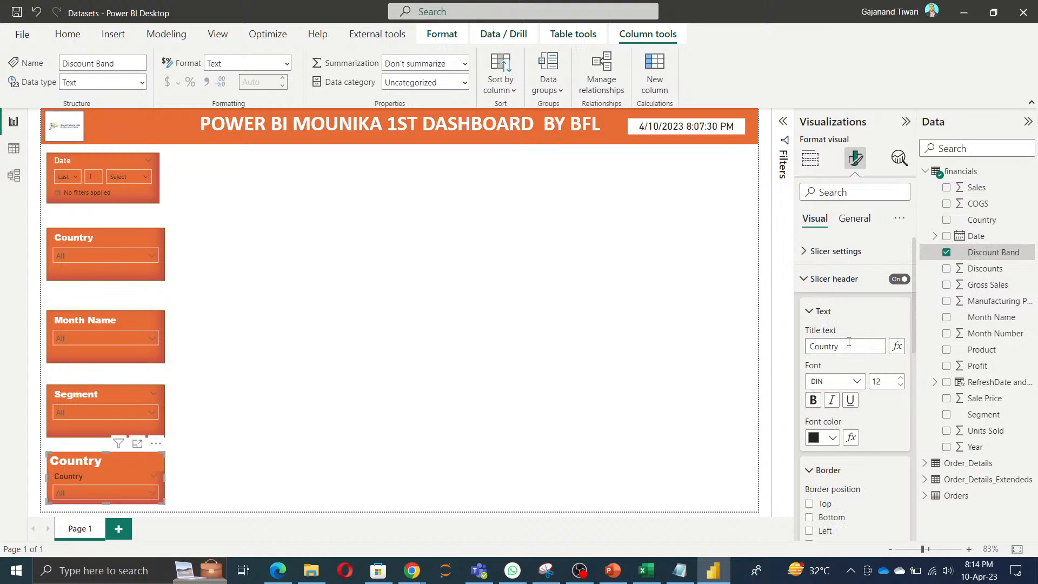
pyautogui.doubleClick(851, 346)
pyautogui.write('Discount Band')
pyautogui.click(860, 219)
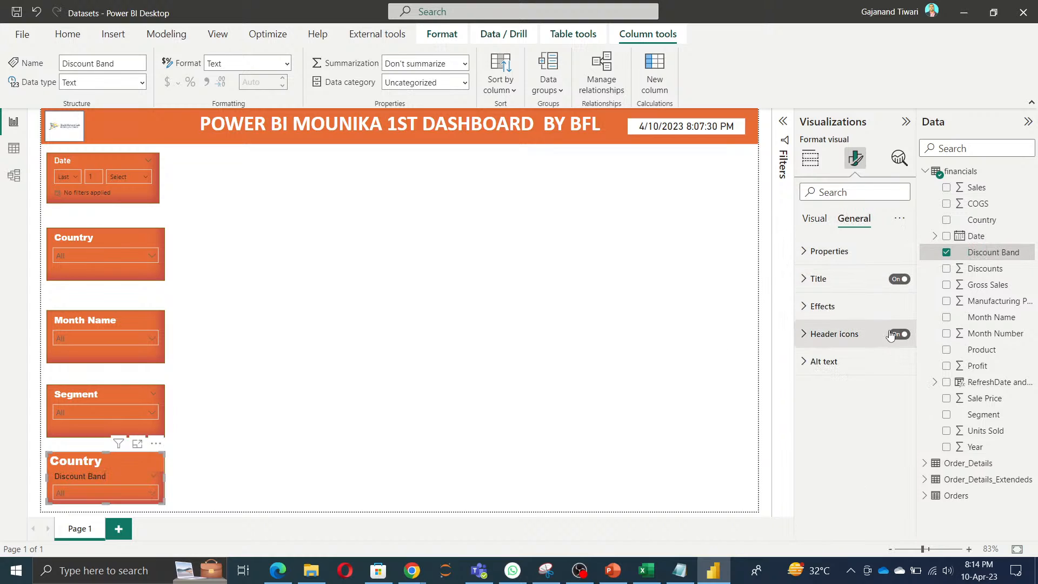
pyautogui.click(899, 279)
pyautogui.click(815, 218)
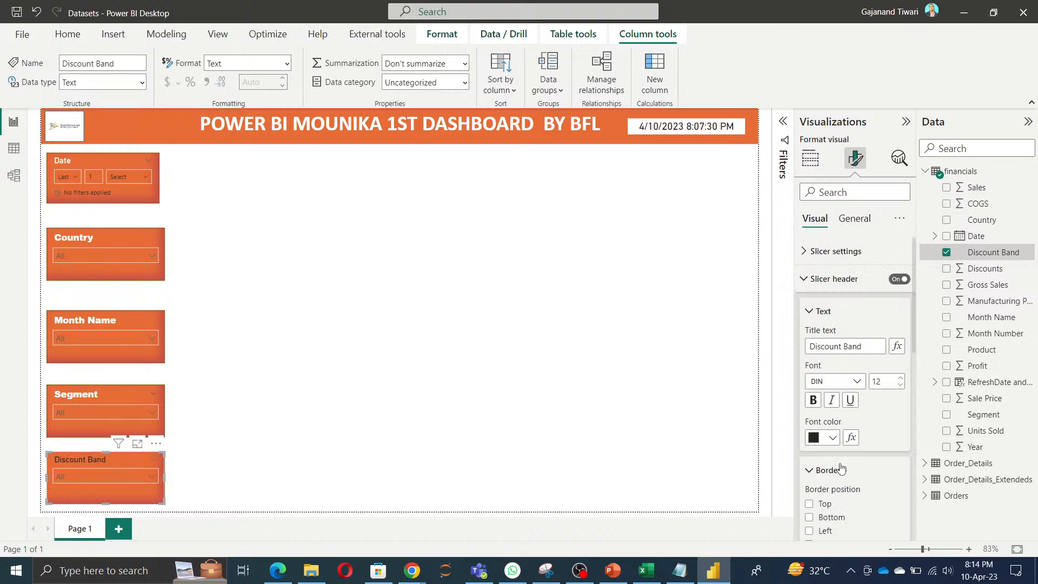
# Step: Format the Discount Band slicer's header text in white Arial Black
pyautogui.click(833, 437)
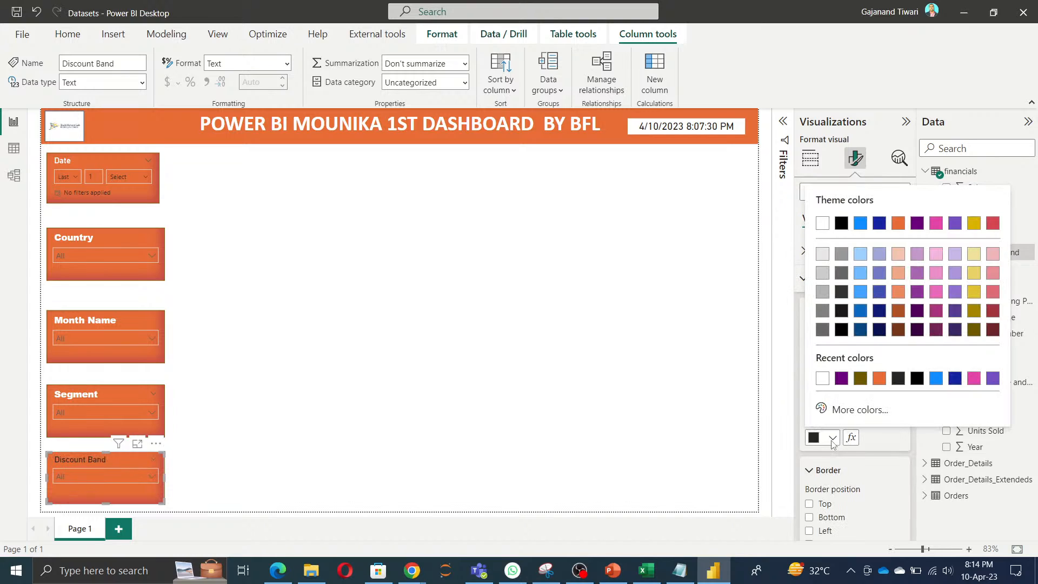
pyautogui.click(823, 378)
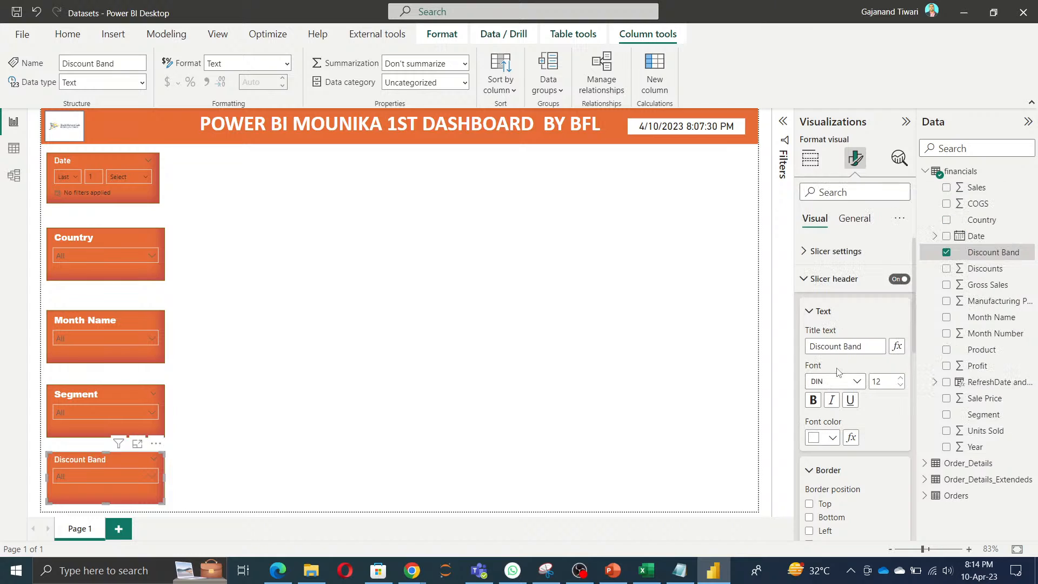
pyautogui.click(835, 381)
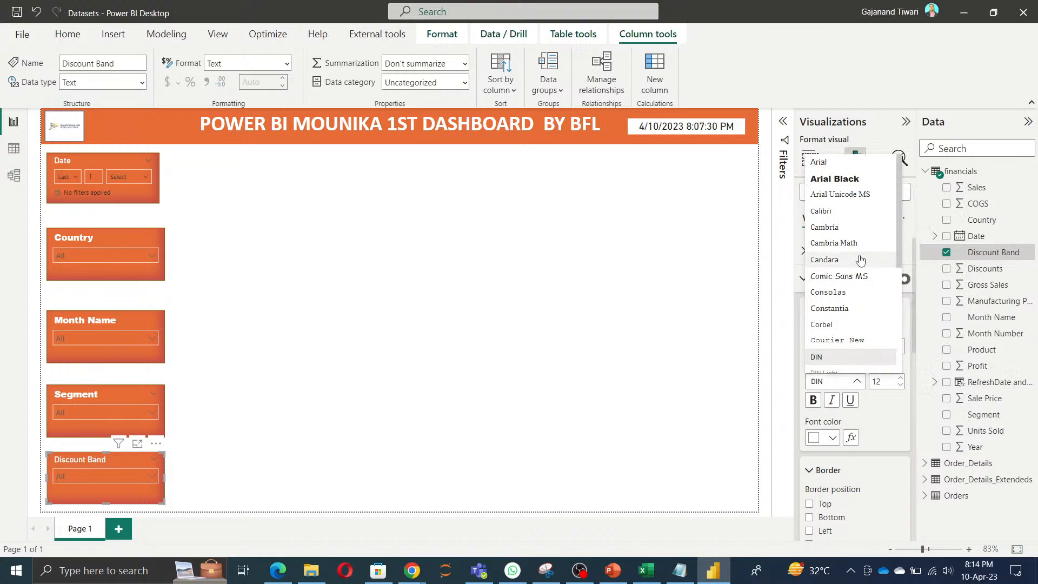
pyautogui.click(852, 186)
pyautogui.click(474, 346)
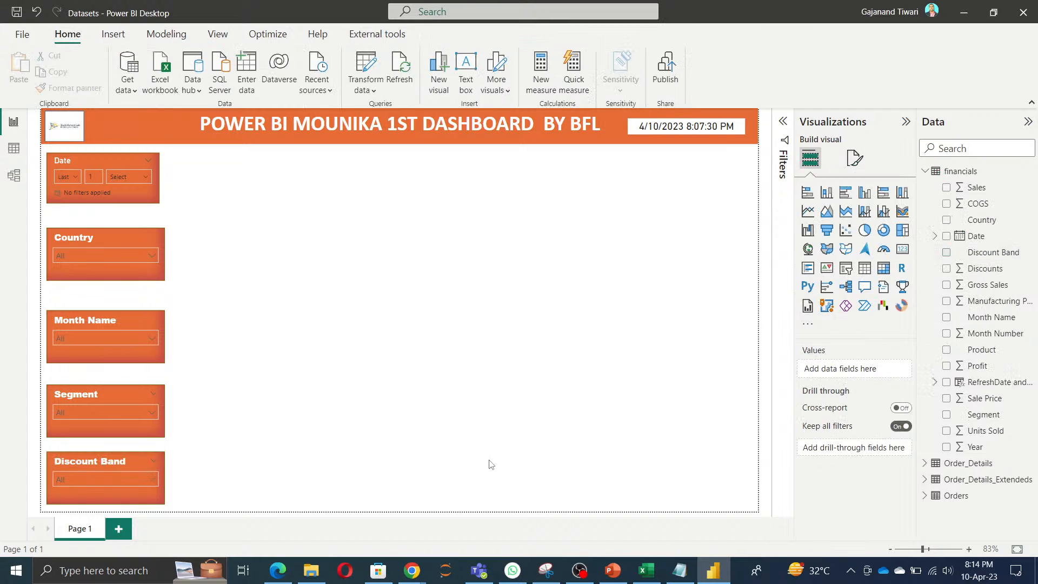
# Step: Set the Date slicer's header font to Arial Black
pyautogui.click(104, 158)
pyautogui.click(855, 158)
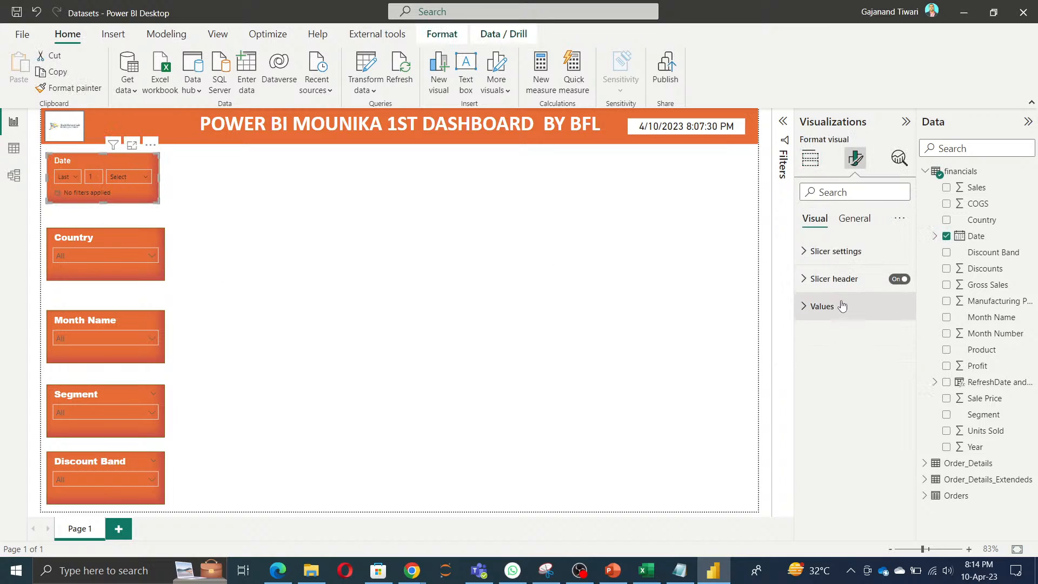
pyautogui.click(842, 285)
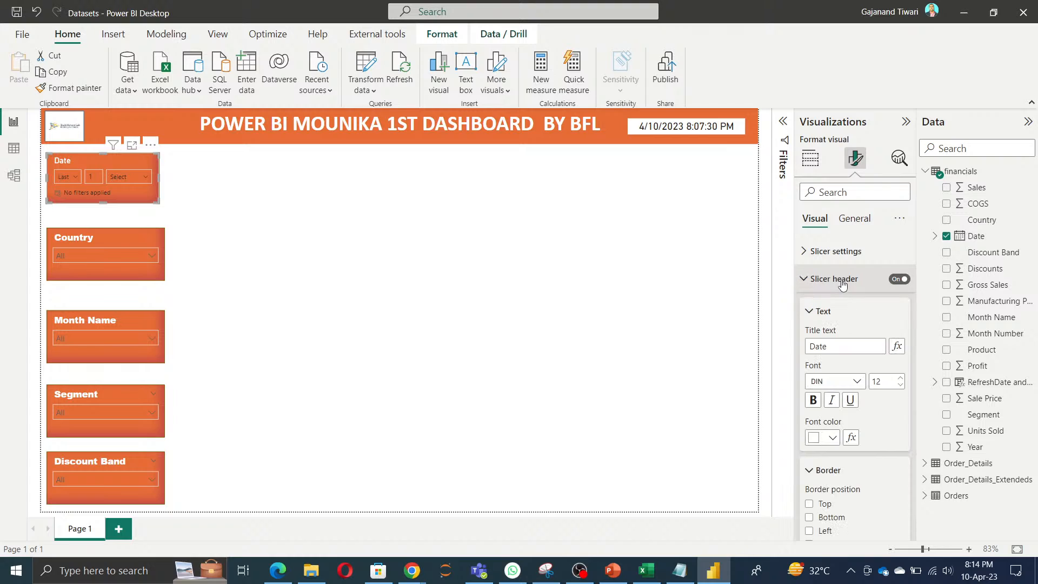
pyautogui.click(831, 382)
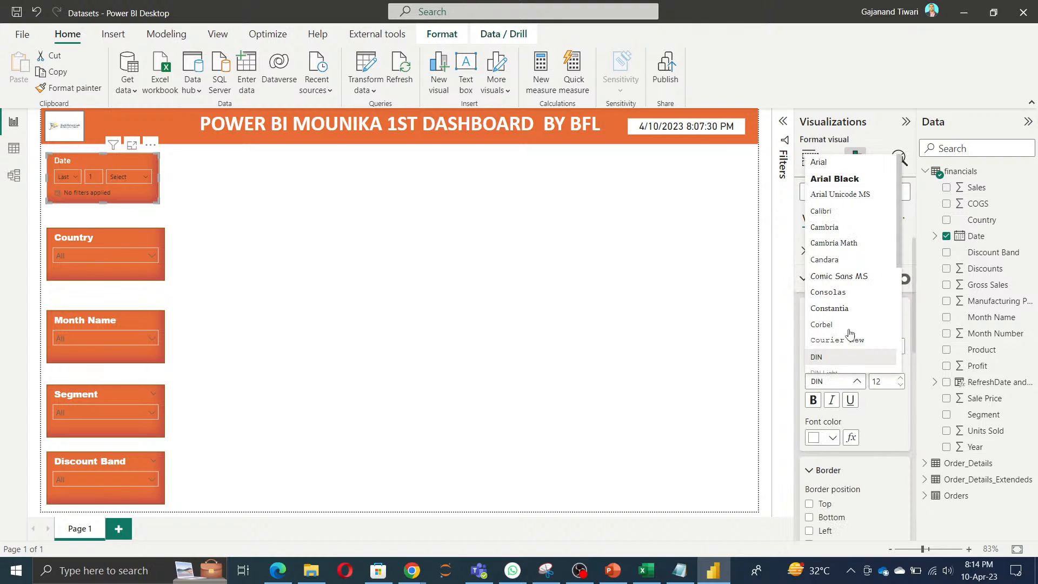
pyautogui.click(859, 180)
pyautogui.click(457, 375)
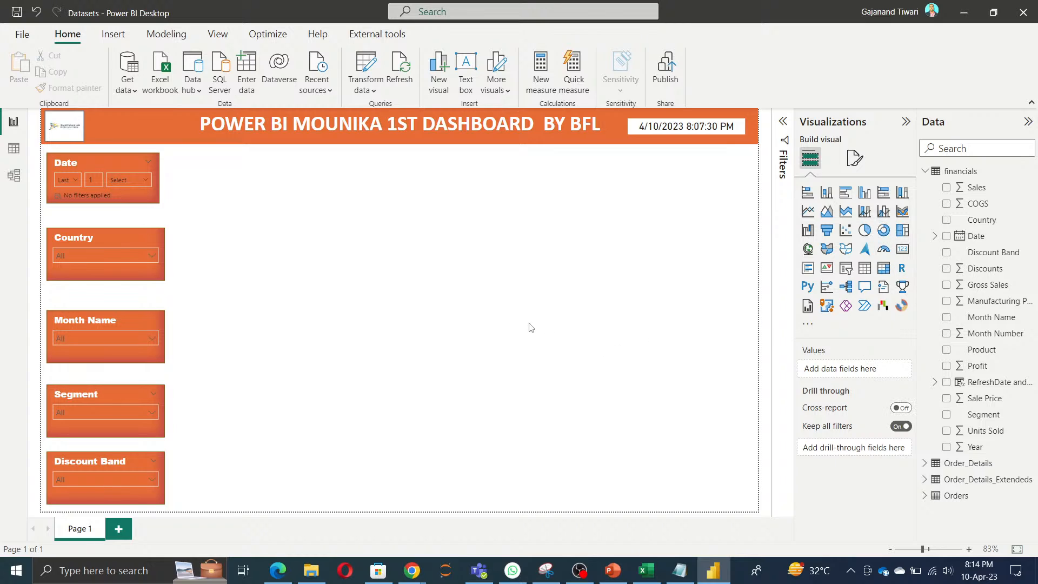
# Step: Add a stacked bar chart, enlarge its height, narrow it, and place it beside the slicer column under the banner
pyautogui.click(808, 193)
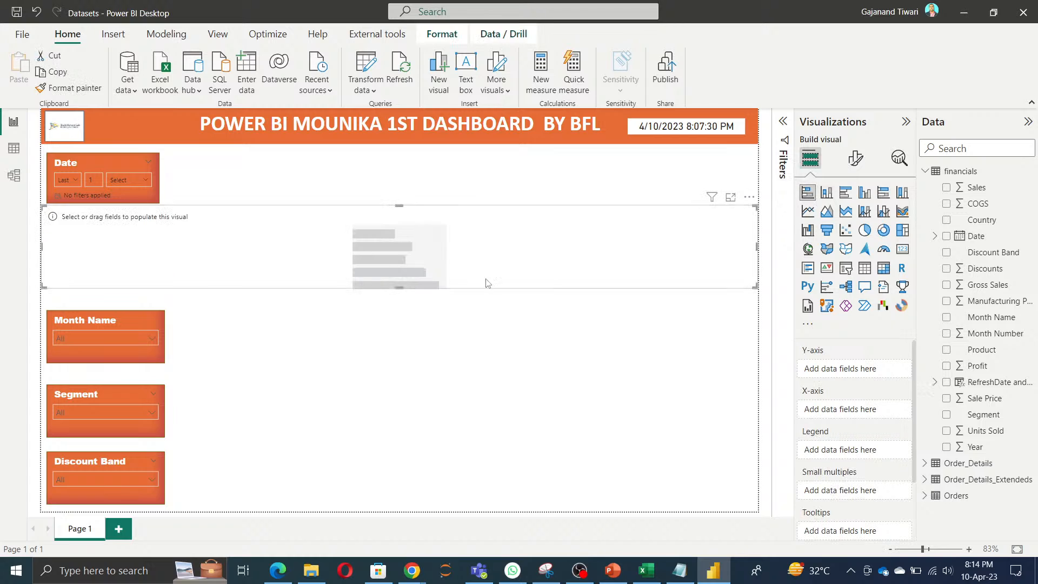
pyautogui.moveTo(399, 286); pyautogui.dragTo(403, 497)
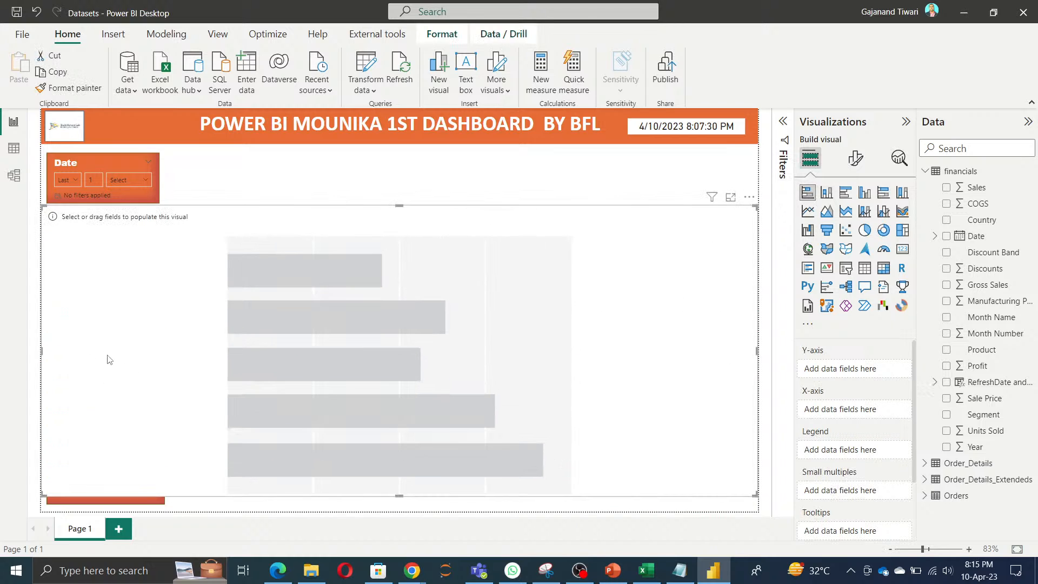
pyautogui.moveTo(42, 357); pyautogui.dragTo(364, 352)
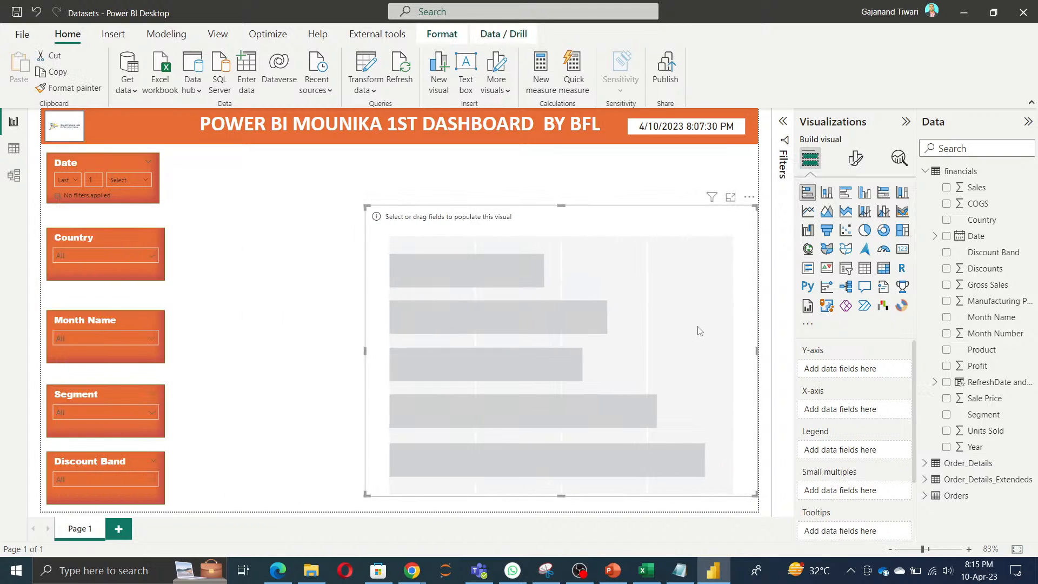
pyautogui.moveTo(697, 329); pyautogui.dragTo(547, 283)
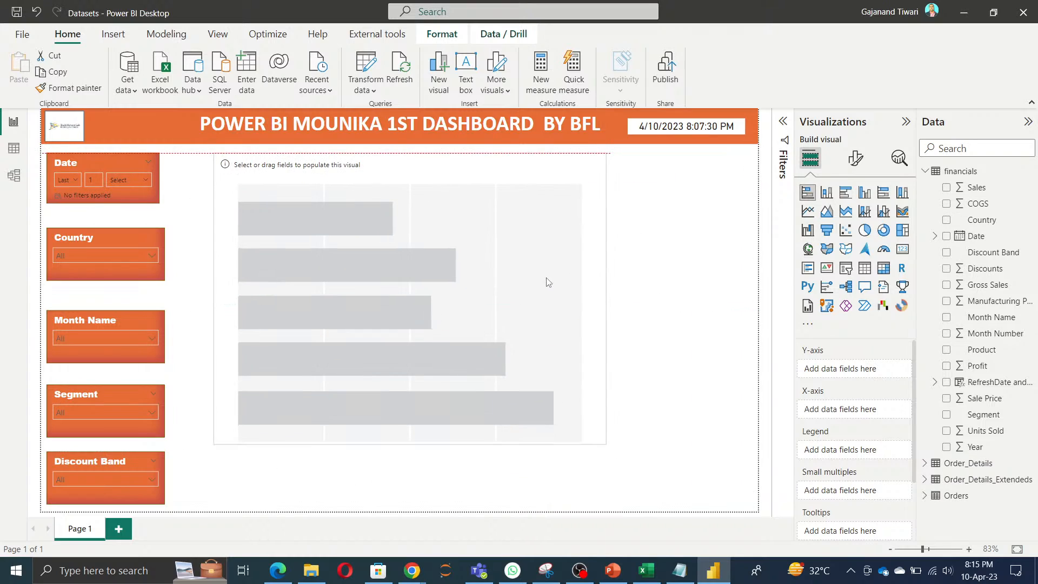
# Step: Plot Sales by Country in the stacked bar chart and rename the value field Total Sales
pyautogui.click(947, 220)
pyautogui.click(946, 188)
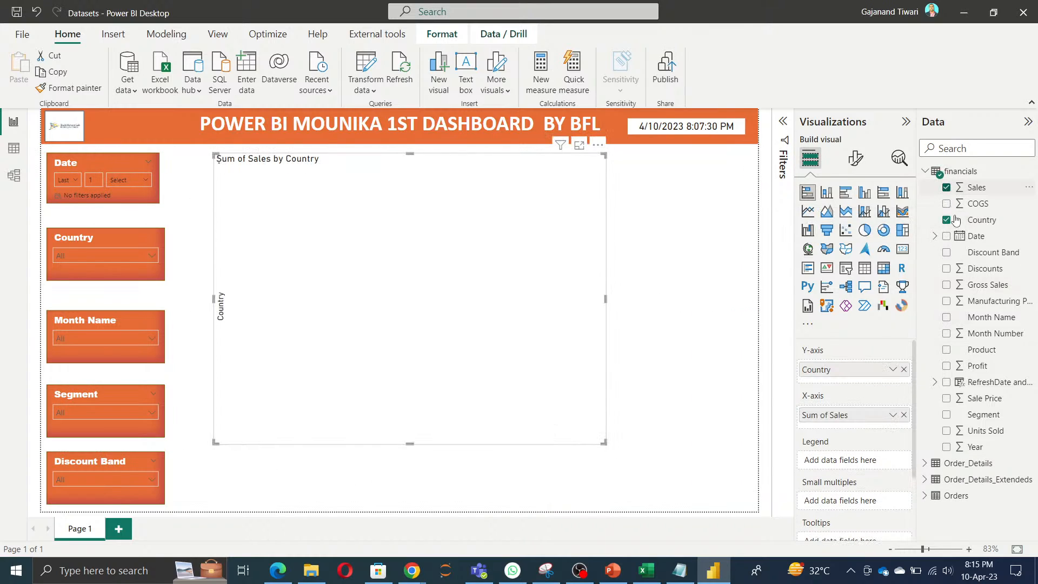
pyautogui.doubleClick(820, 415)
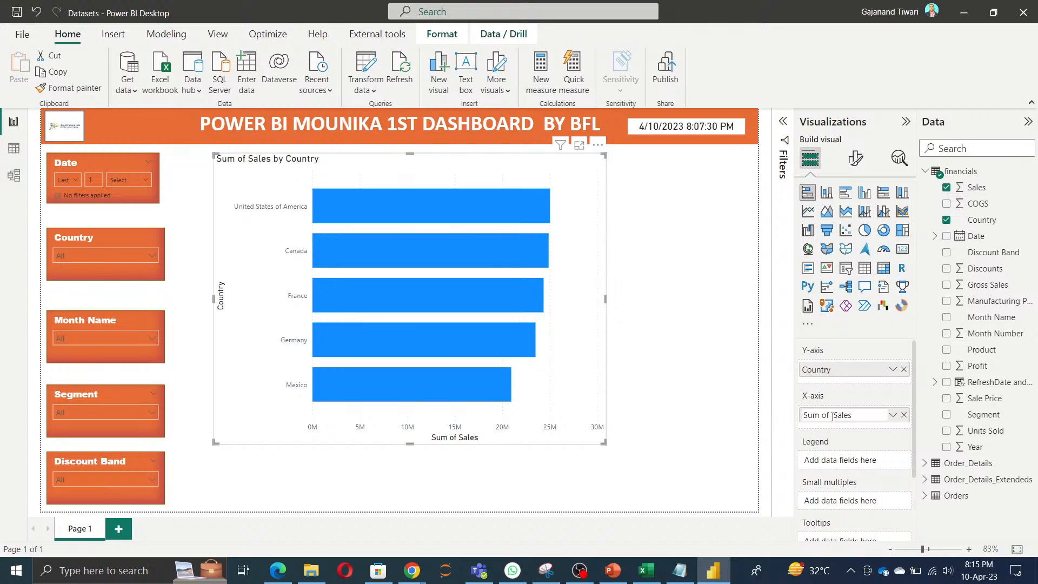
pyautogui.write('Total')
pyautogui.press('Return')
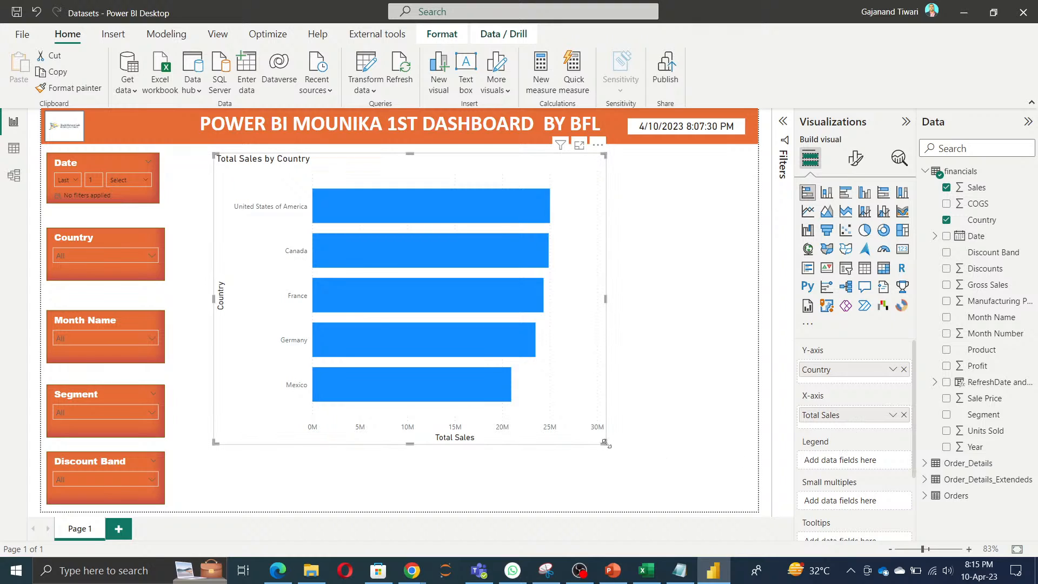
# Step: Enlarge the chart to fill the area beside the slicers and split its bars by Product as the legend
pyautogui.moveTo(604, 442); pyautogui.dragTo(756, 510)
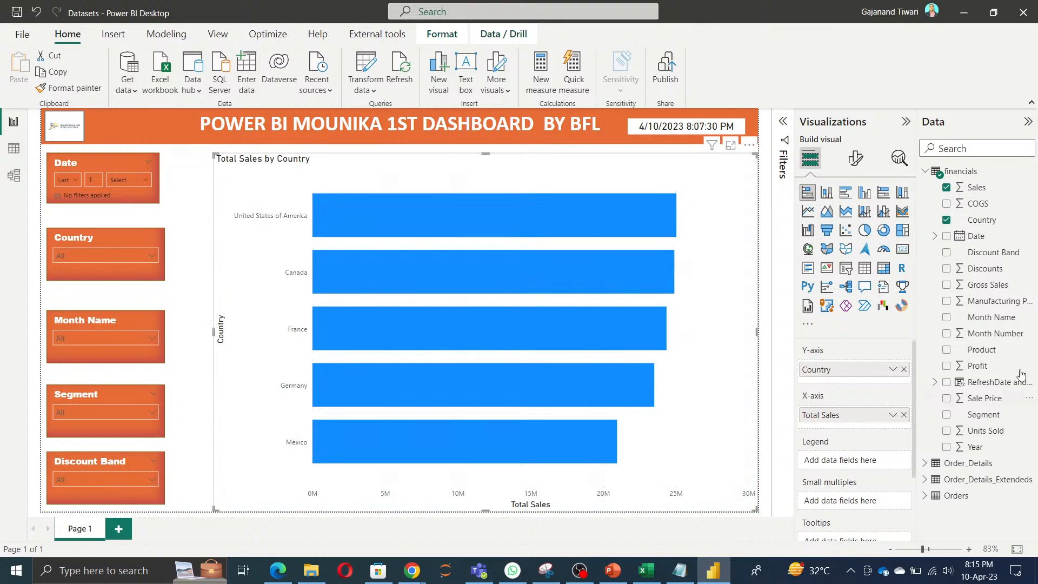
pyautogui.moveTo(982, 351); pyautogui.dragTo(864, 460)
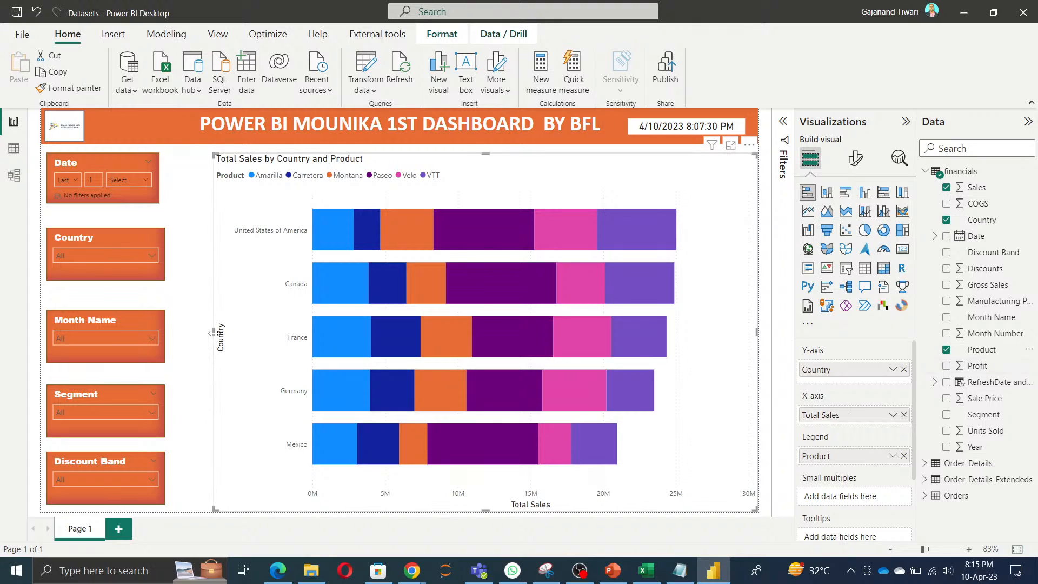
pyautogui.moveTo(195, 329); pyautogui.dragTo(169, 323)
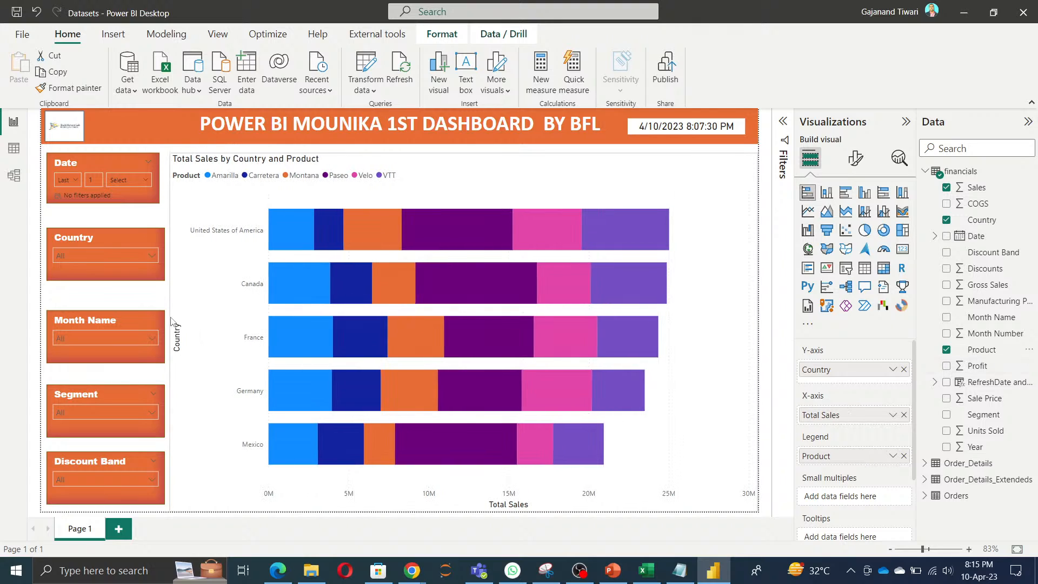
pyautogui.moveTo(466, 509); pyautogui.dragTo(464, 501)
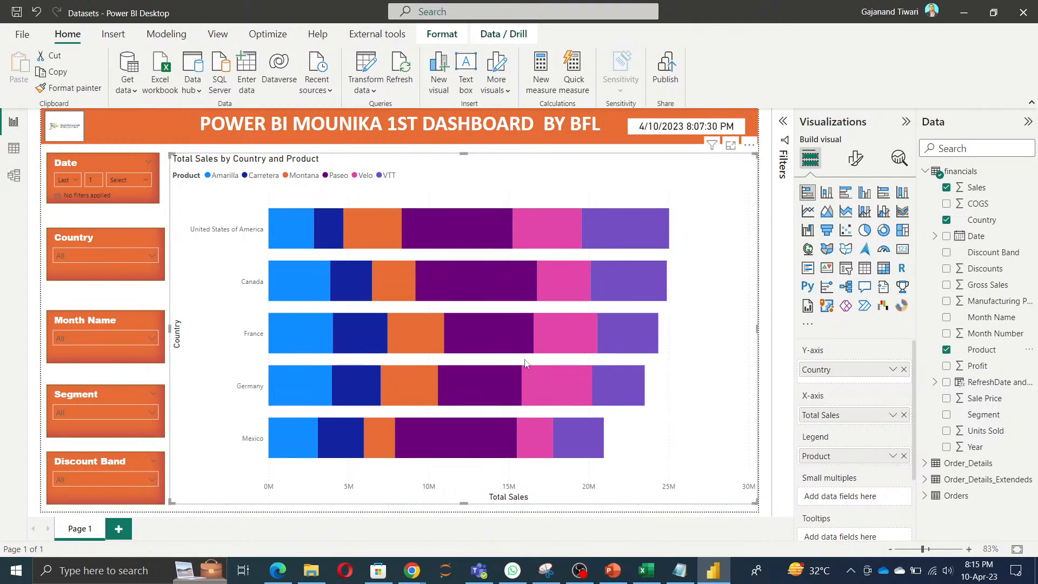
# Step: Convert the sales chart to a stacked column chart and finally to a clustered column chart
pyautogui.click(857, 160)
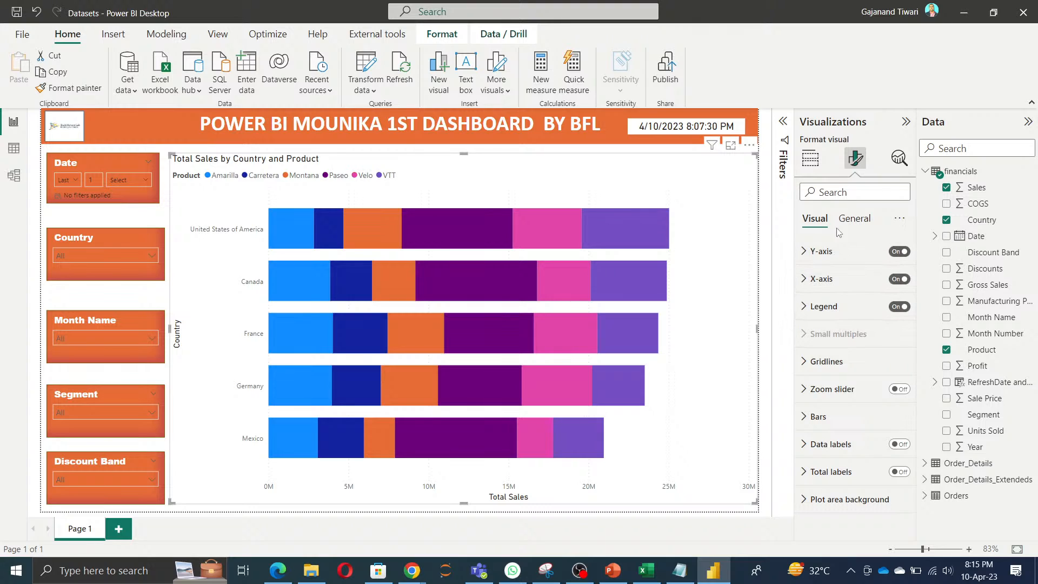
pyautogui.click(854, 219)
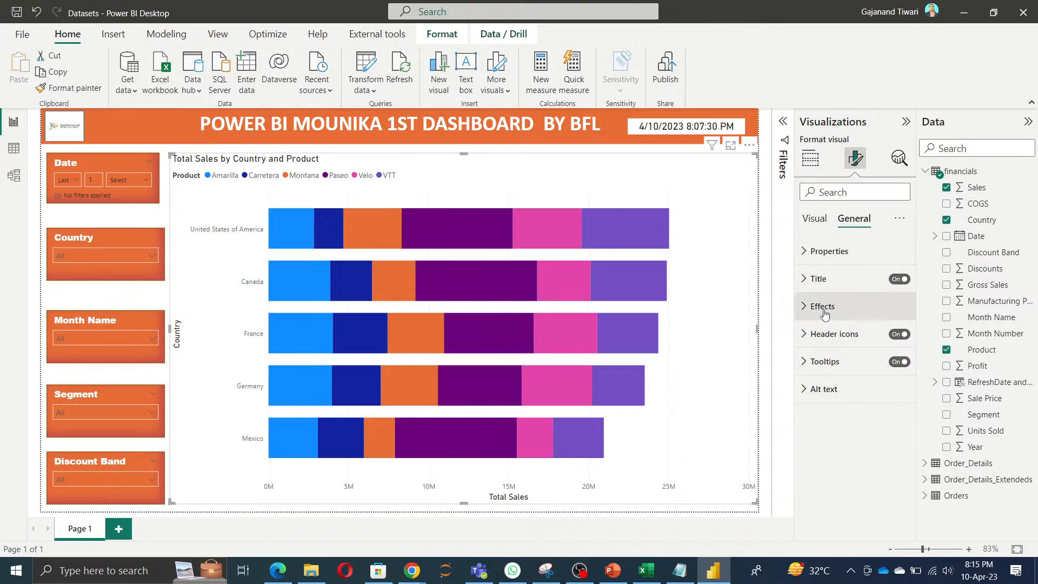
pyautogui.click(810, 158)
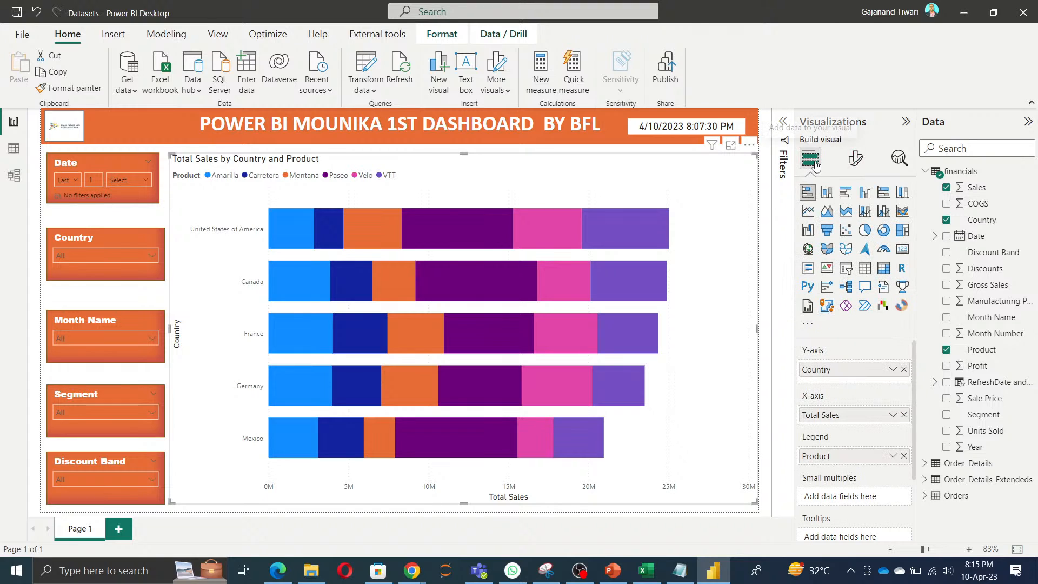
pyautogui.click(827, 195)
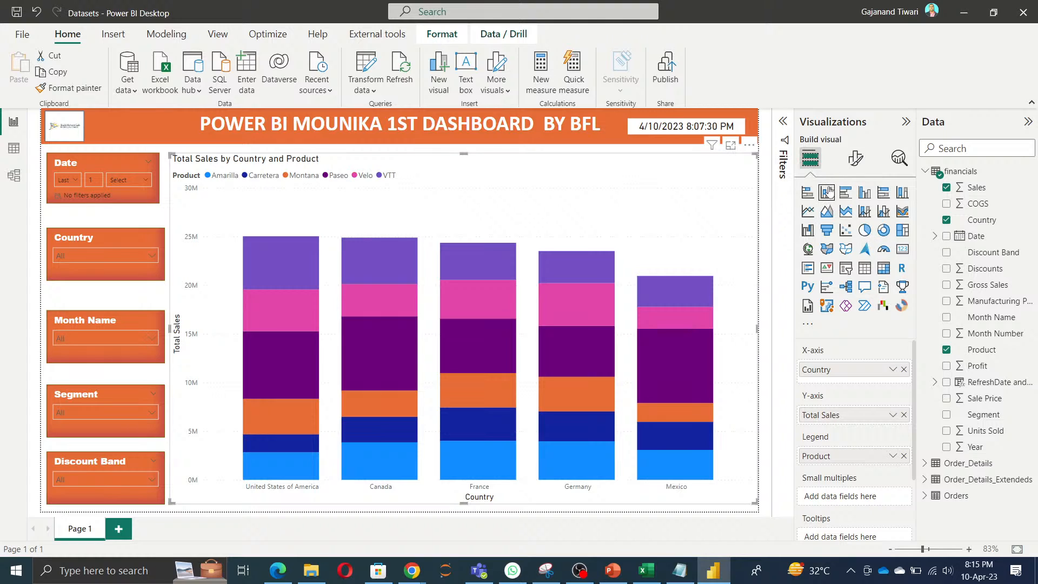
pyautogui.click(864, 193)
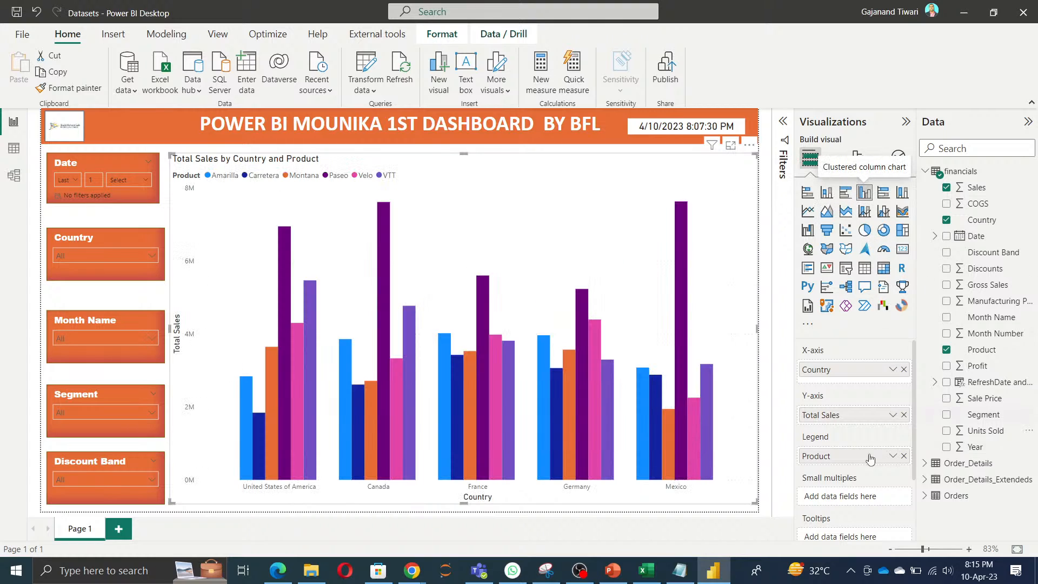
# Step: Hide the column chart's X-axis title and turn it back on
pyautogui.click(855, 158)
pyautogui.scroll(-4, 860, 347)
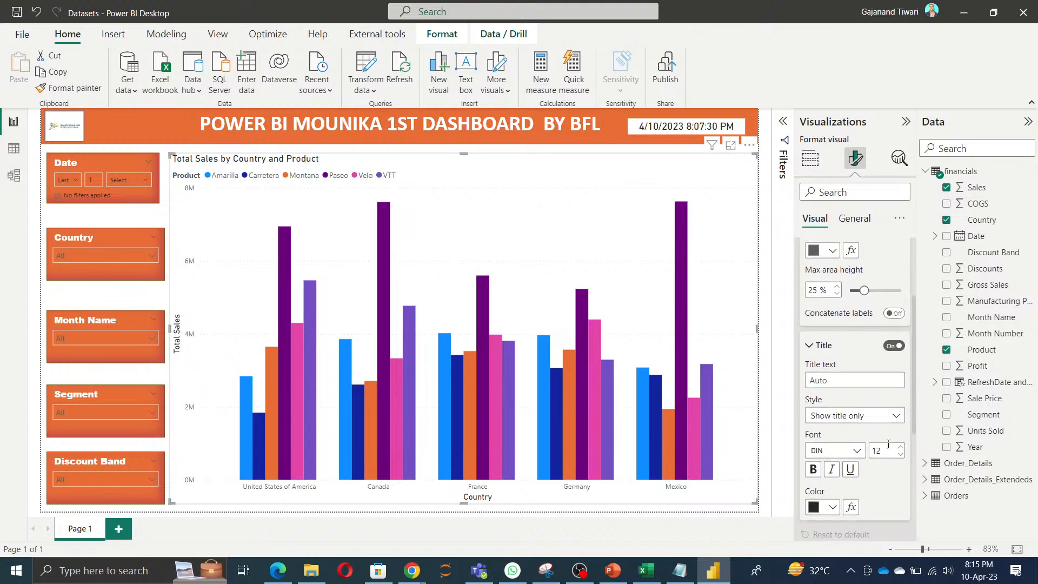
pyautogui.click(895, 336)
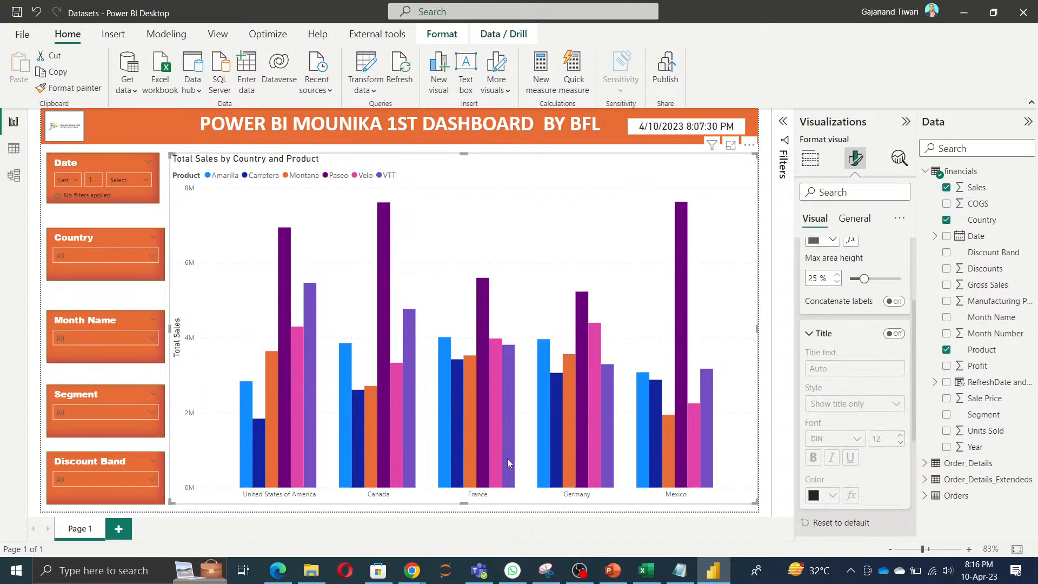
pyautogui.click(896, 336)
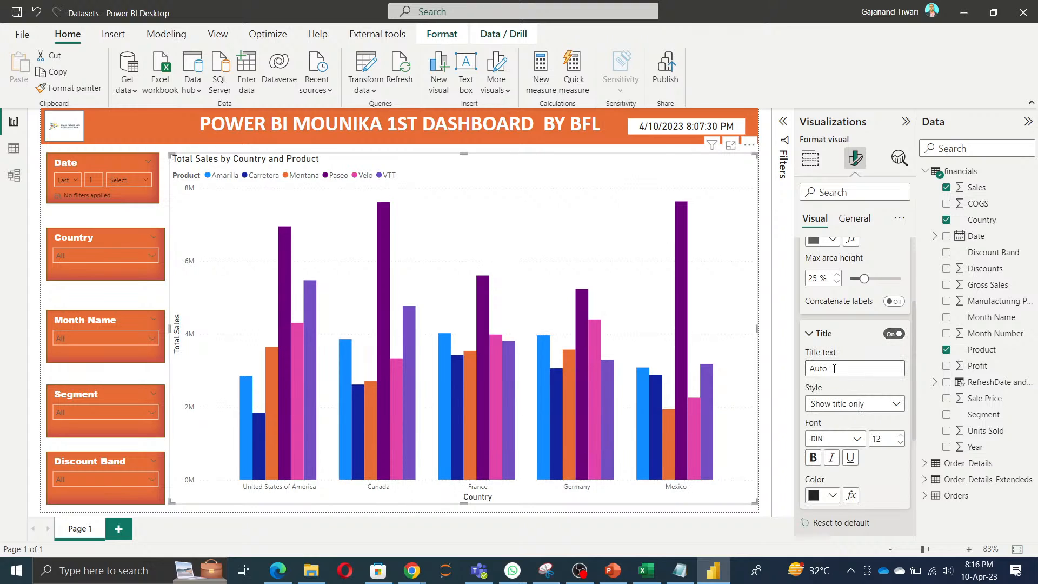
# Step: Go through the Y-axis format settings, hide the Y-axis title and turn it back on
pyautogui.scroll(-3, 877, 372)
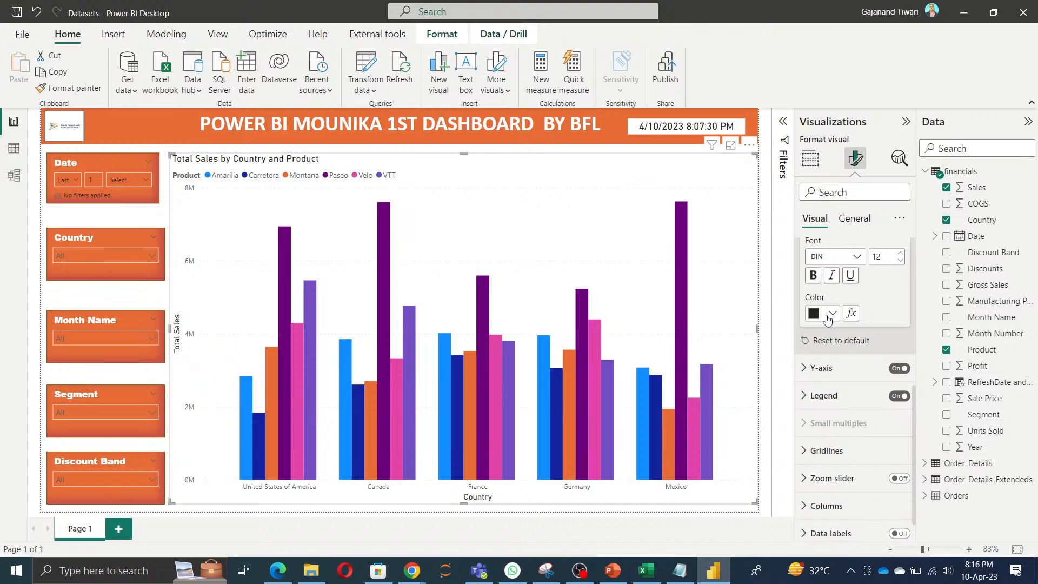
pyautogui.scroll(-1, 890, 449)
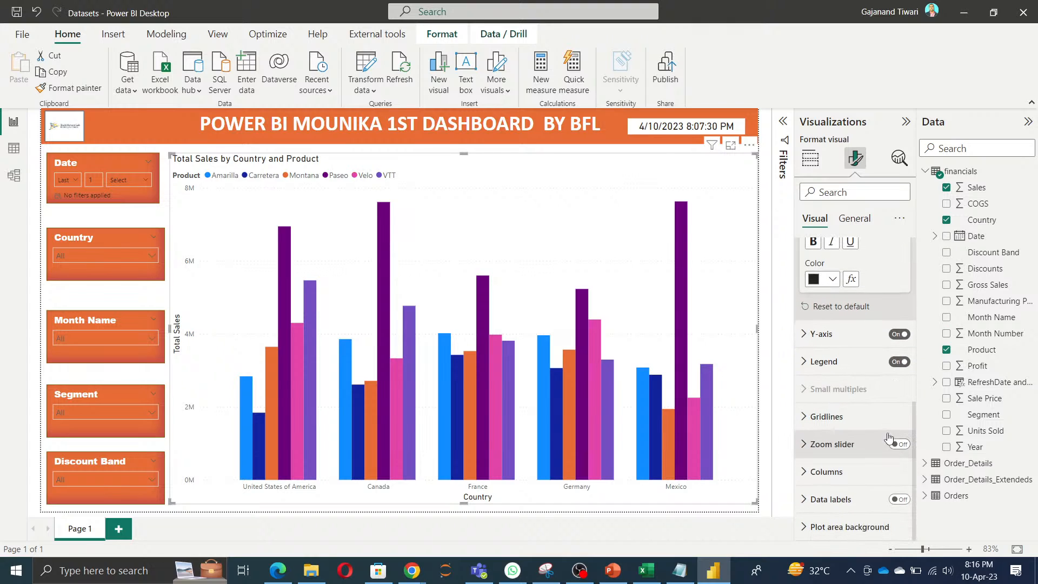
pyautogui.click(815, 343)
pyautogui.scroll(-2, 882, 417)
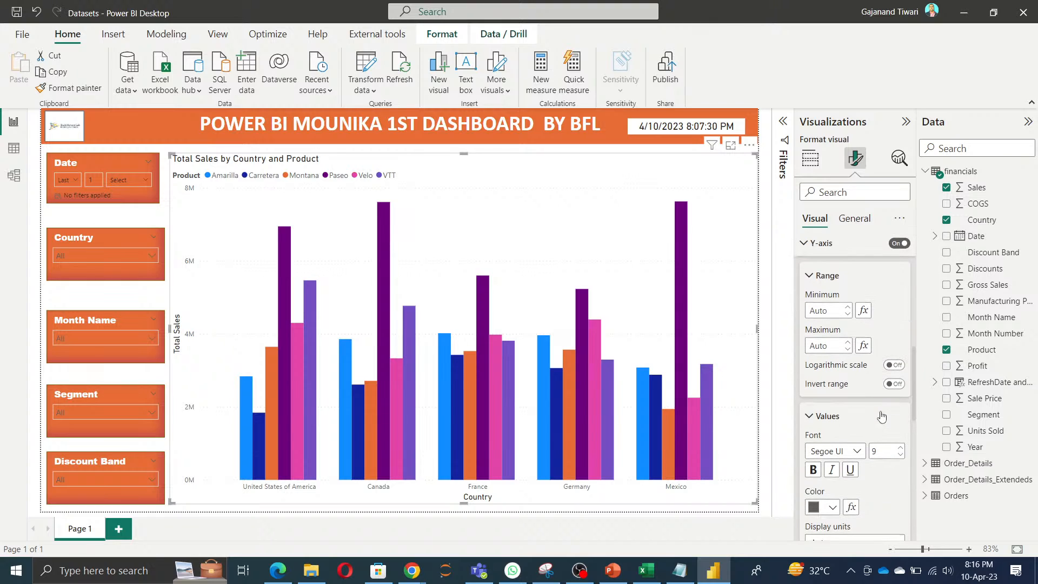
pyautogui.scroll(-3, 882, 416)
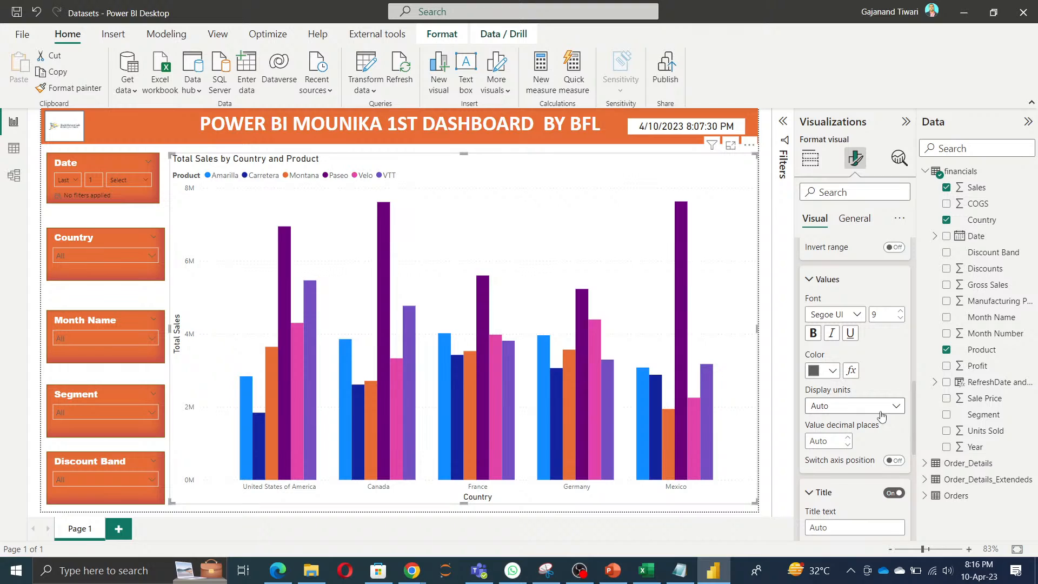
pyautogui.scroll(-3, 882, 415)
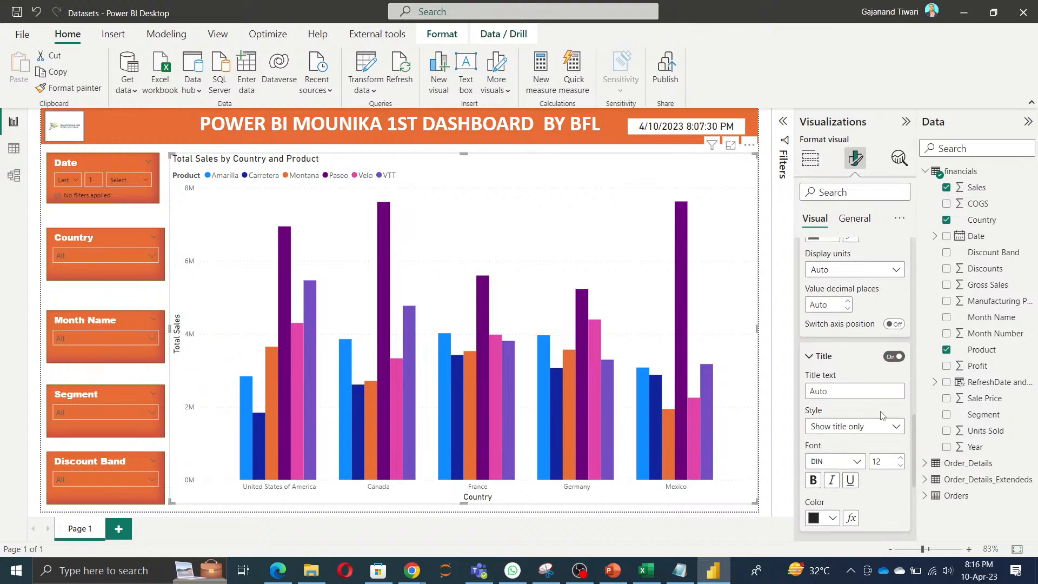
pyautogui.scroll(-1, 882, 415)
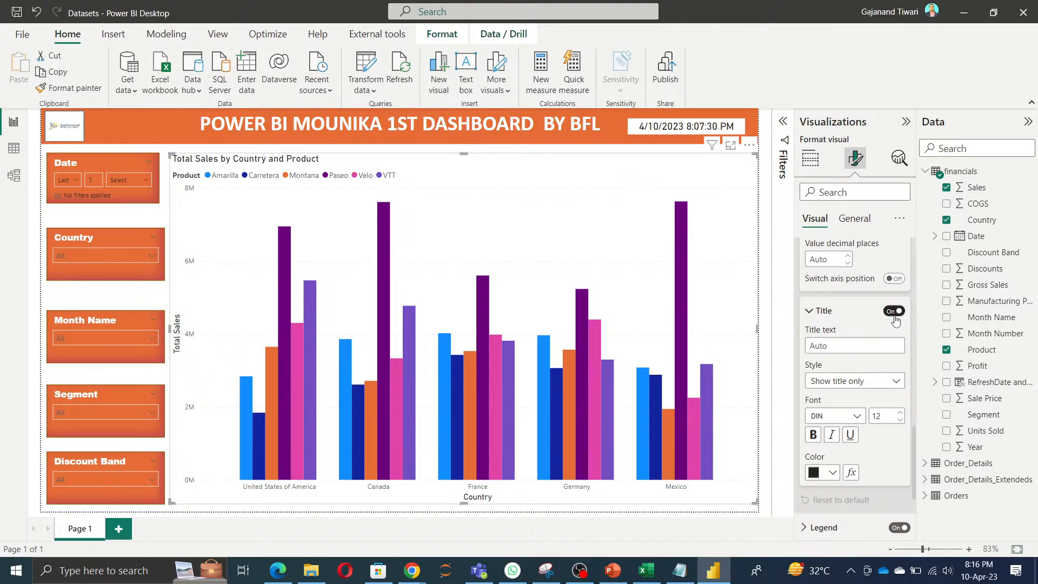
pyautogui.click(895, 317)
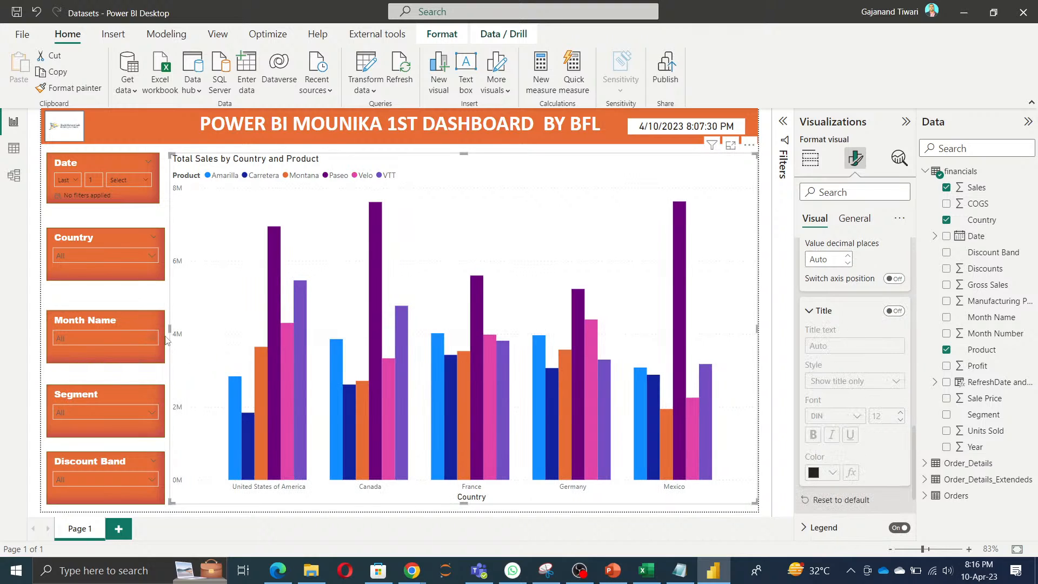
pyautogui.click(899, 316)
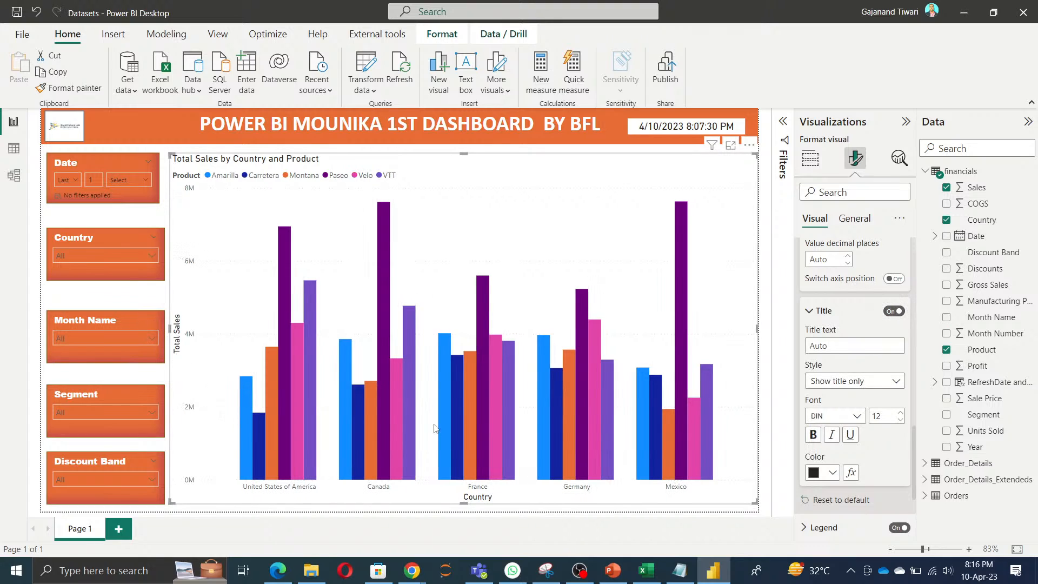
# Step: Turn on data labels for the clustered column chart
pyautogui.click(810, 313)
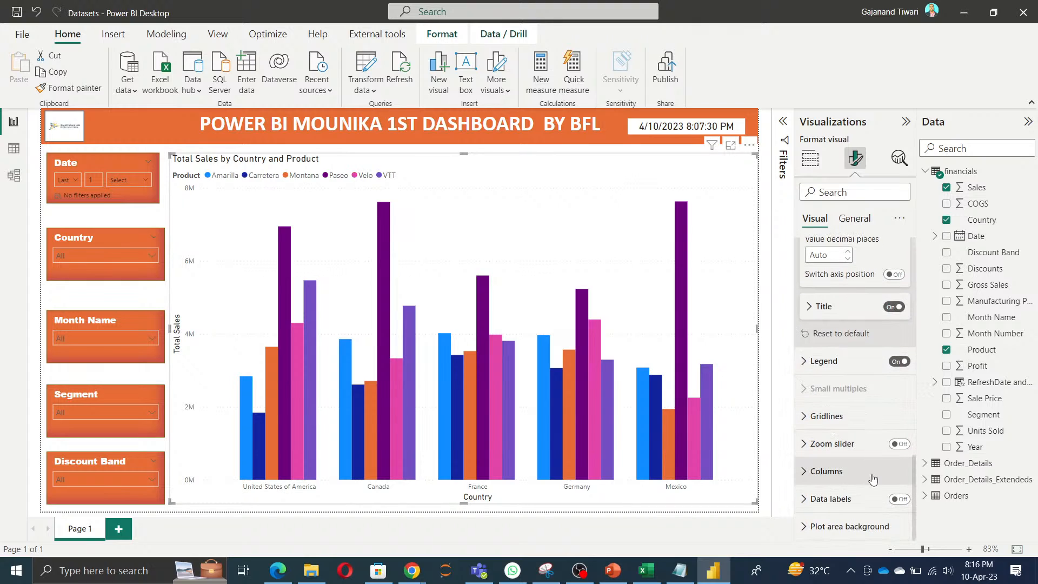
pyautogui.click(898, 500)
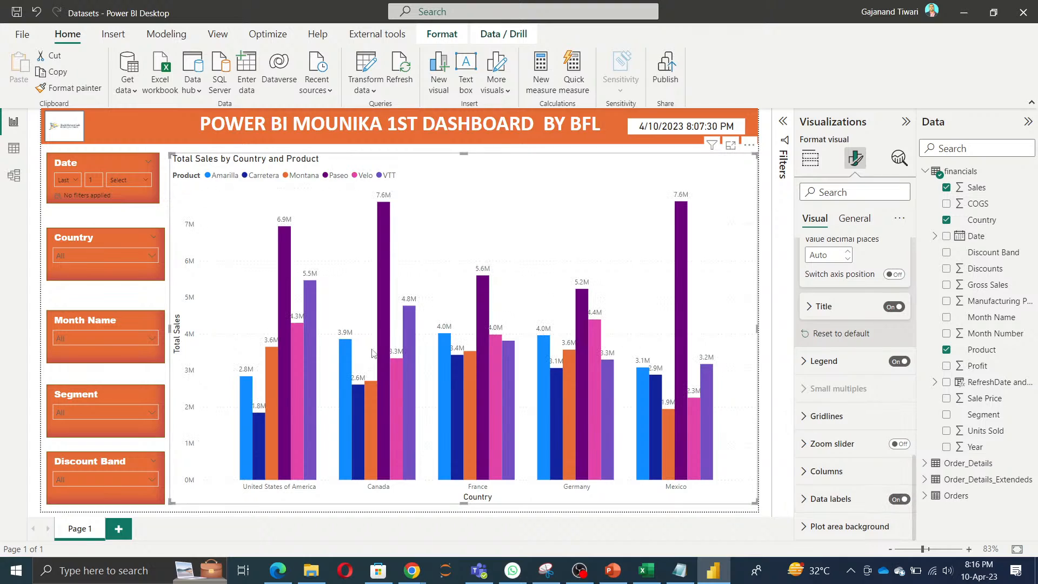
pyautogui.click(846, 498)
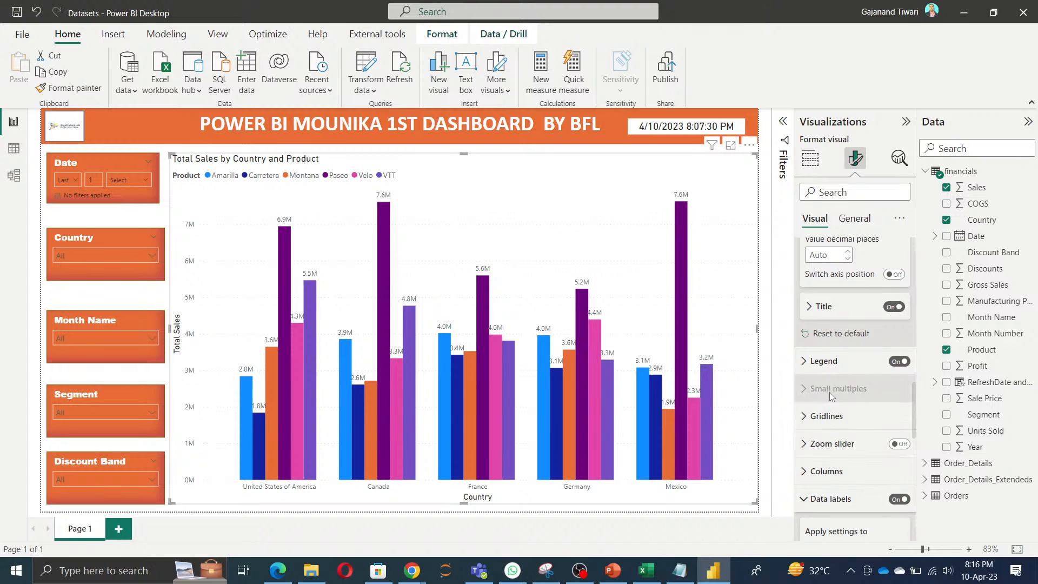
pyautogui.scroll(-2, 834, 459)
pyautogui.click(834, 458)
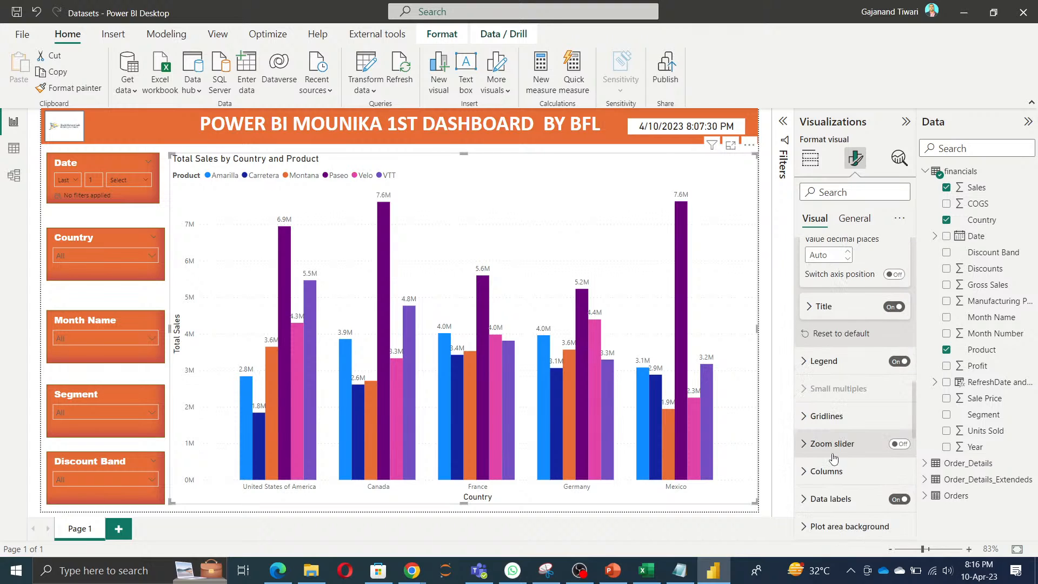
# Step: Expand the chart's column settings to examine the color assigned to each product
pyautogui.click(837, 472)
pyautogui.scroll(-3, 838, 474)
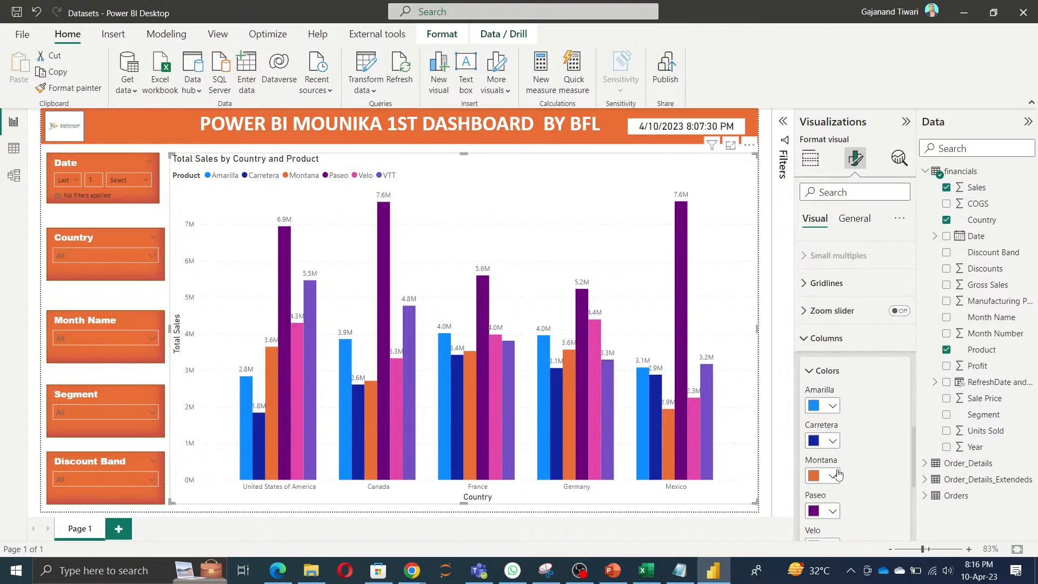
pyautogui.scroll(-3, 869, 422)
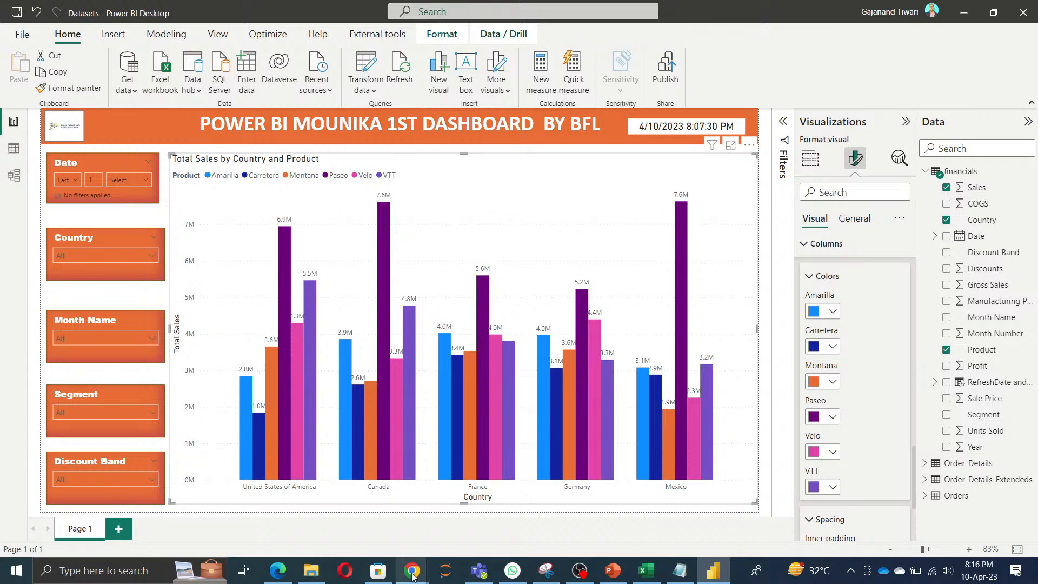
# Step: Switch to the Edge browser and search Google in a new tab for "power bi default color hex code"
pyautogui.moveTo(412, 572)
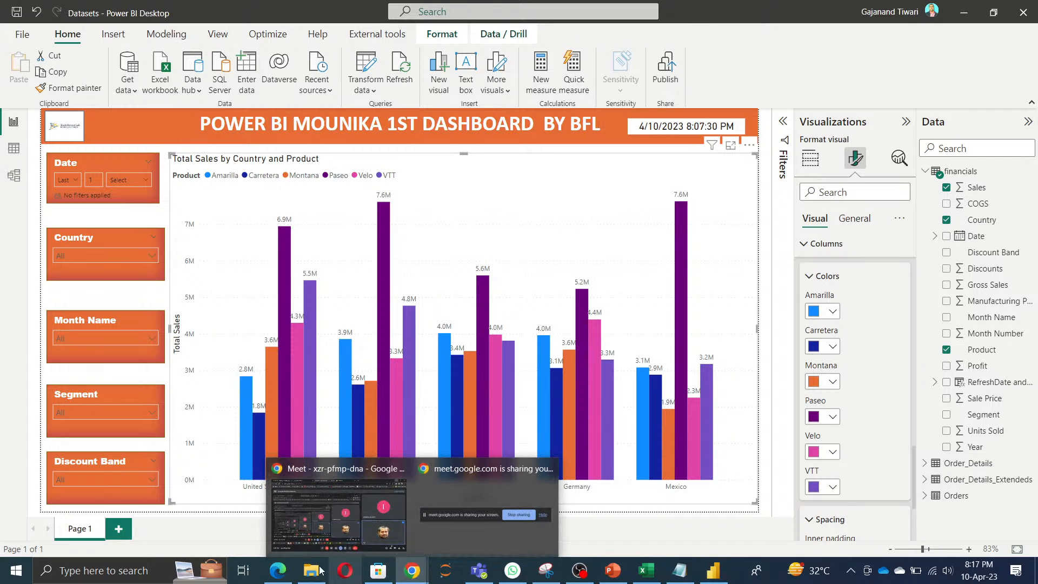
pyautogui.click(285, 576)
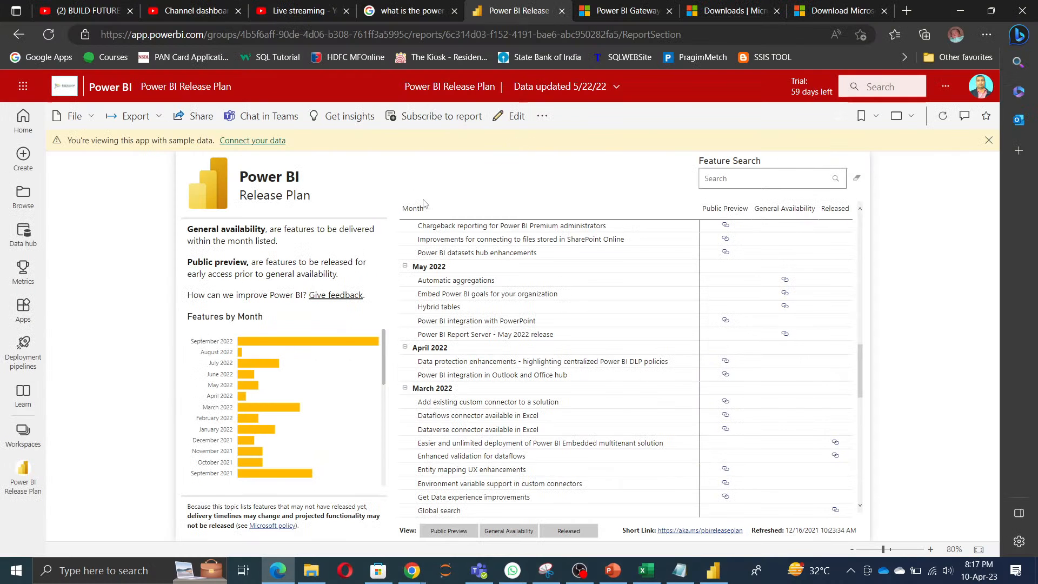
pyautogui.click(908, 14)
pyautogui.write('google.com')
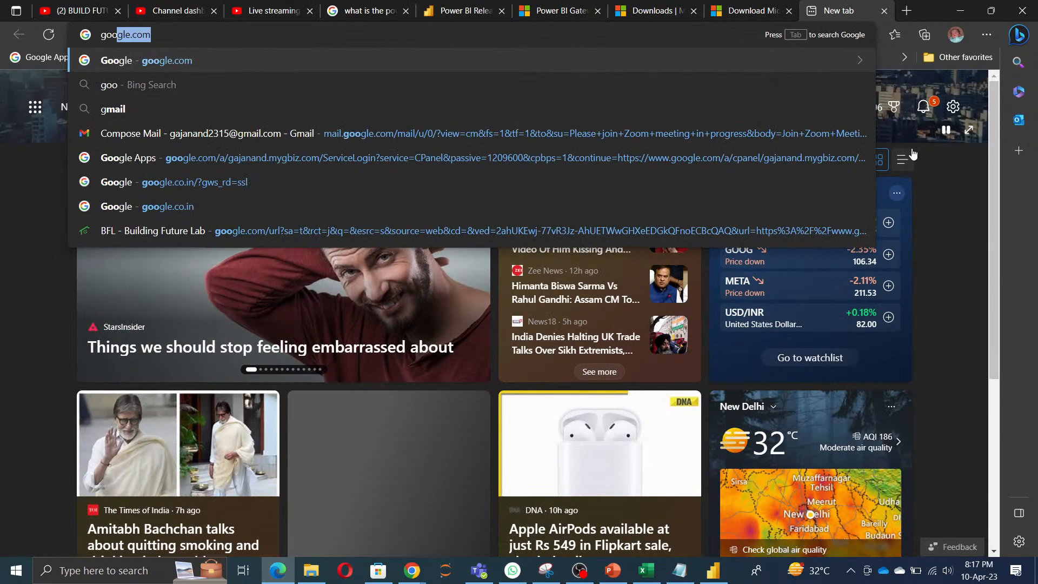
pyautogui.press('Return')
pyautogui.write('power bi')
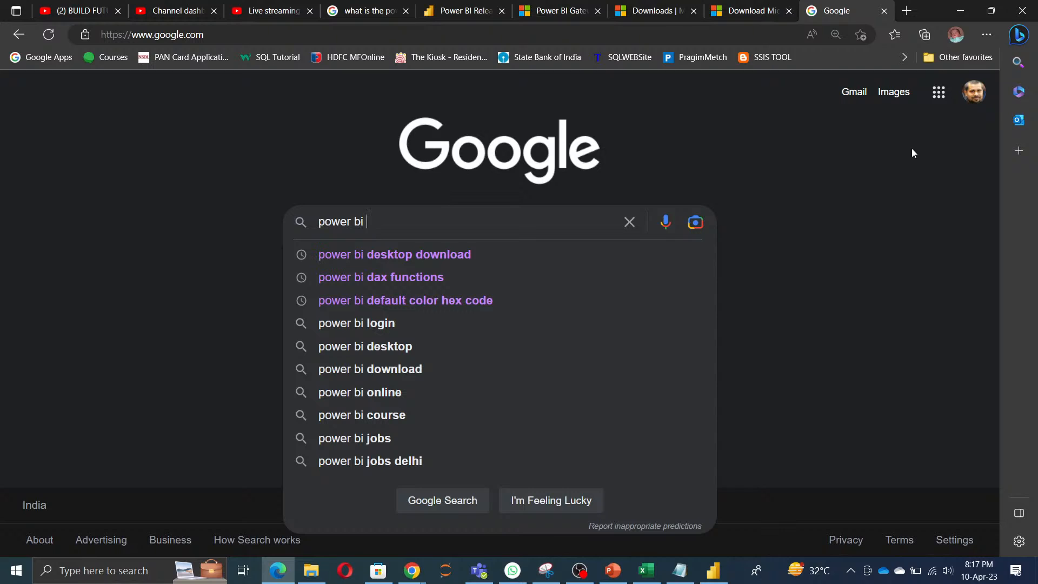
pyautogui.press('Down')
pyautogui.press('Down')
pyautogui.press('Down')
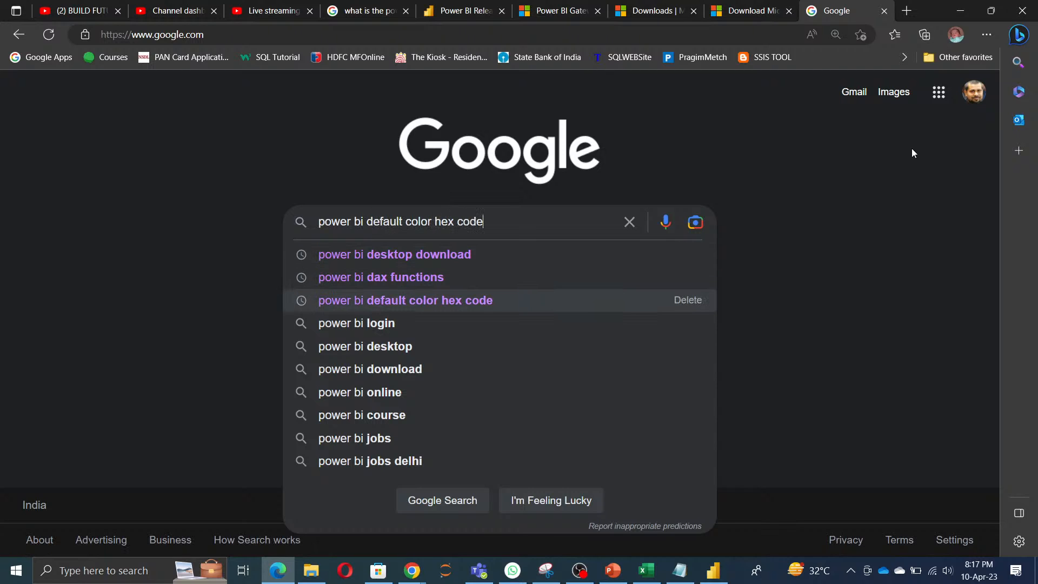
pyautogui.press('Return')
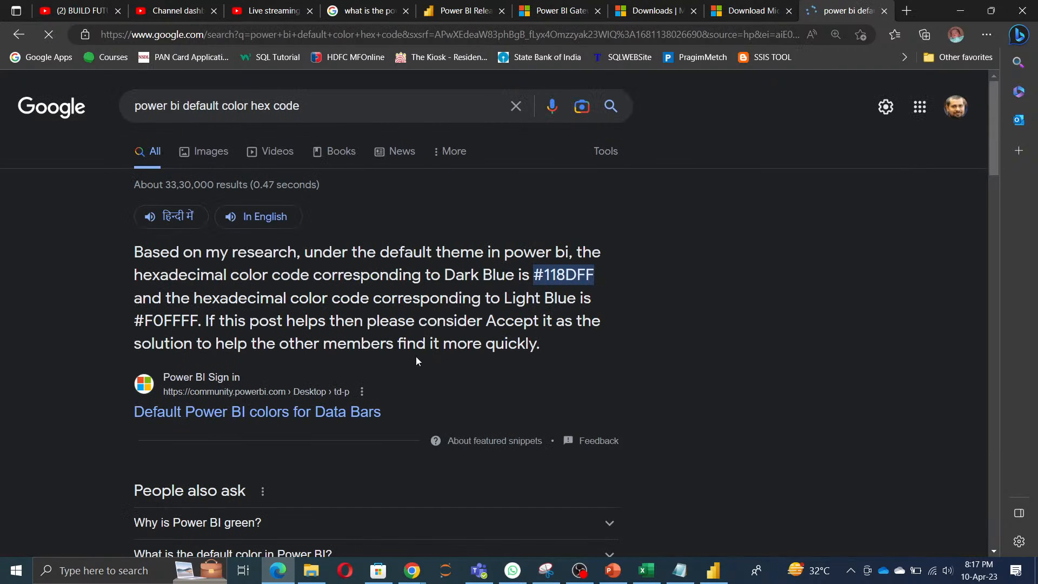
# Step: Open the DataVeld article "Data Color Reference for Power BI Themes" in a new tab and find its primary data color table
pyautogui.scroll(-6, 414, 361)
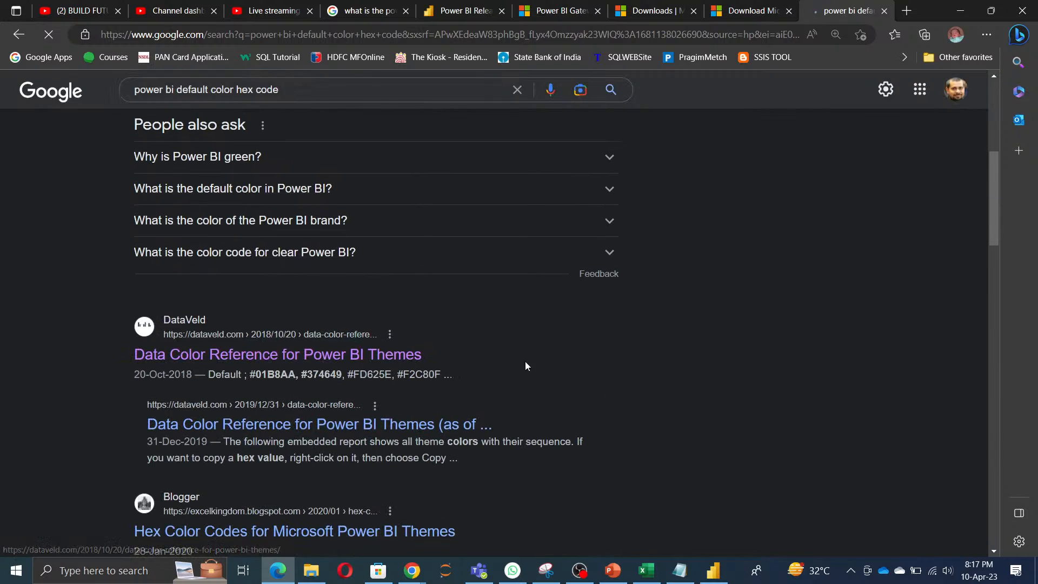
pyautogui.rightClick(242, 360)
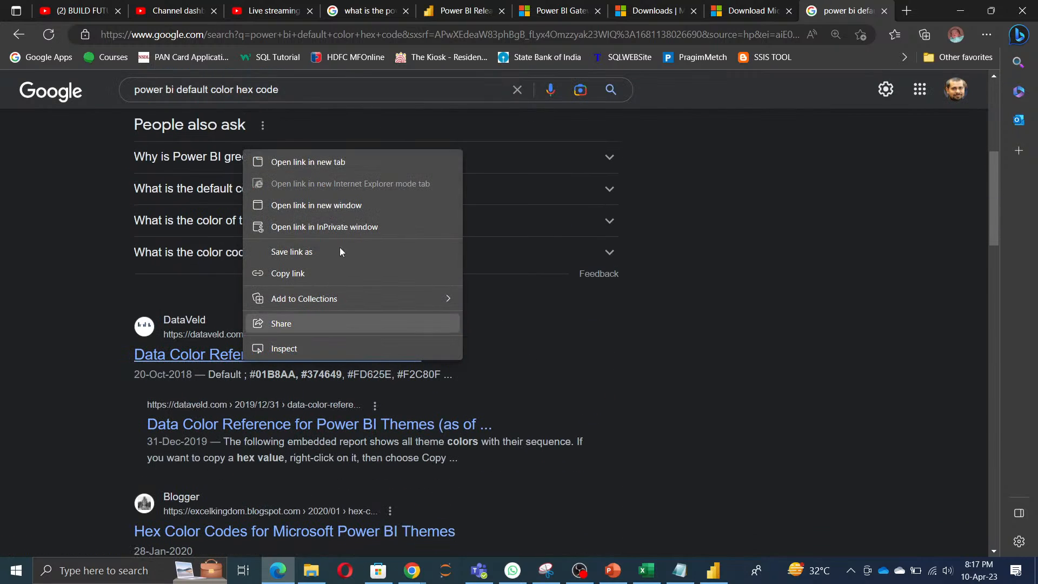
pyautogui.click(325, 166)
pyautogui.click(851, 12)
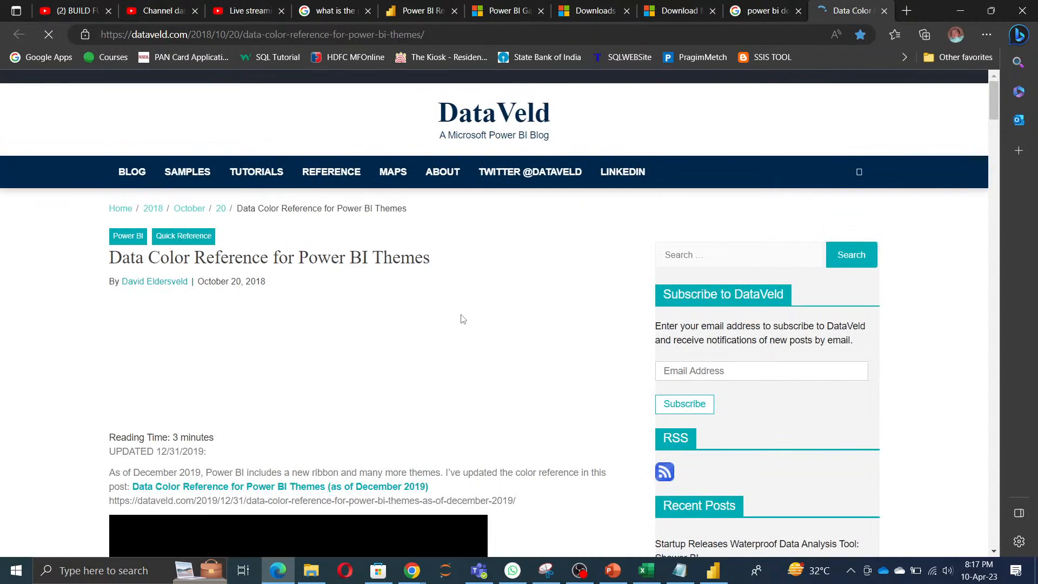
pyautogui.scroll(-12, 487, 398)
pyautogui.scroll(-5, 488, 394)
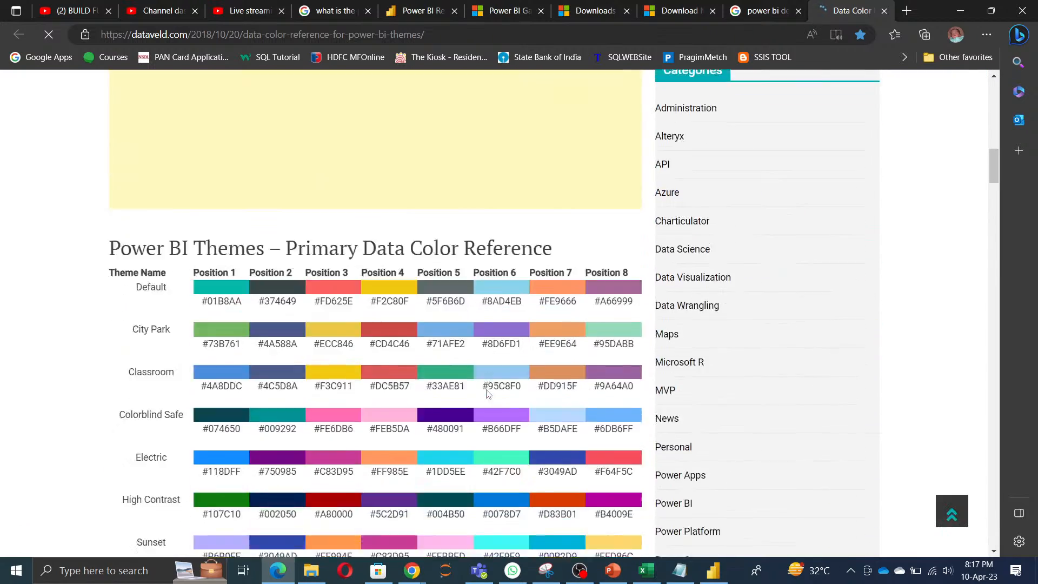
# Step: Copy the DataVeld article's web address and post it in the YouTube Studio live stream chat
pyautogui.click(447, 30)
pyautogui.moveTo(447, 31); pyautogui.dragTo(2, 42)
pyautogui.hotkey('ctrl', 'c')
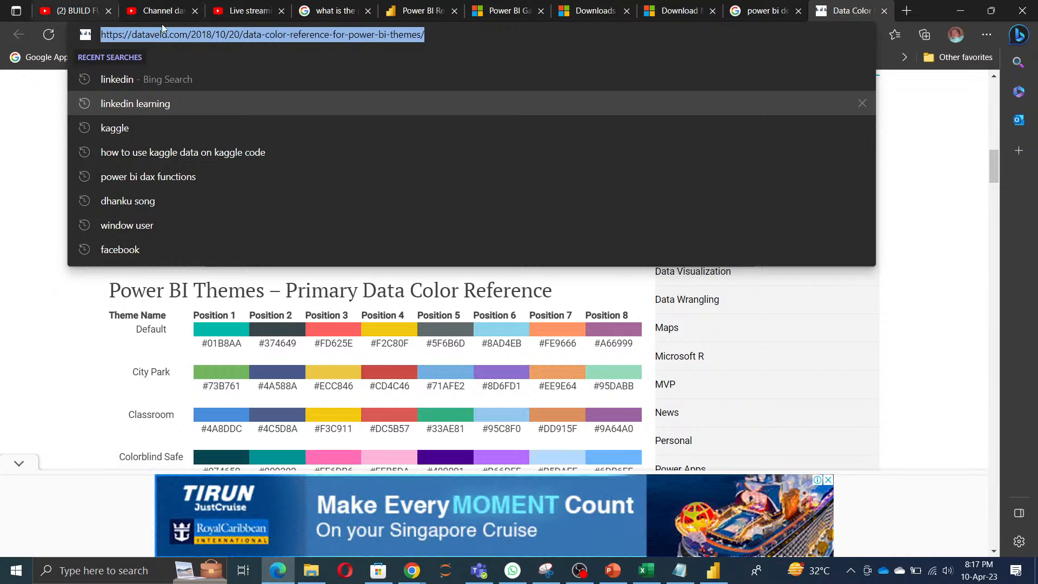
pyautogui.click(261, 15)
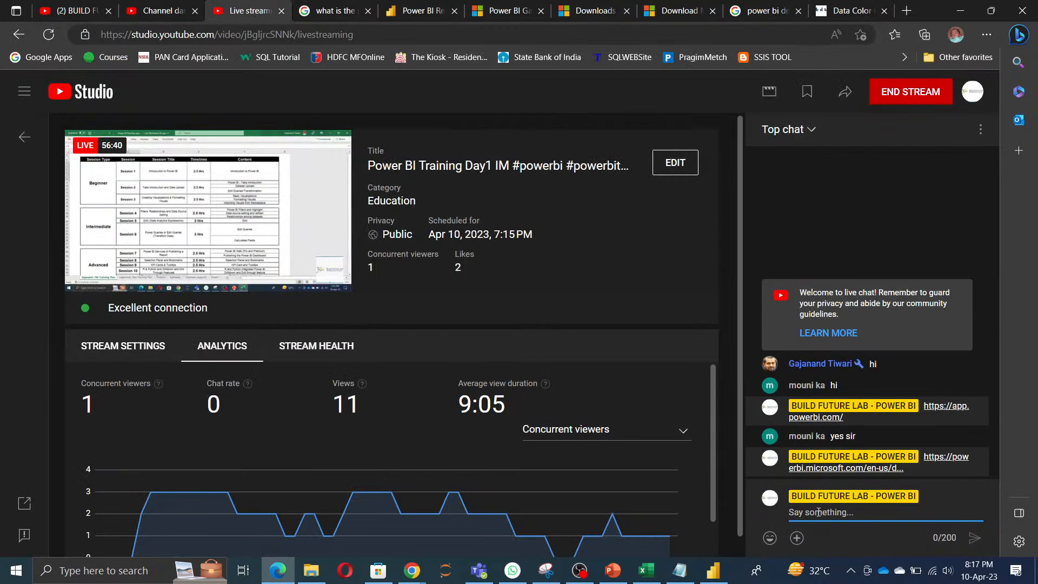
pyautogui.hotkey('ctrl', 'v')
pyautogui.press('Return')
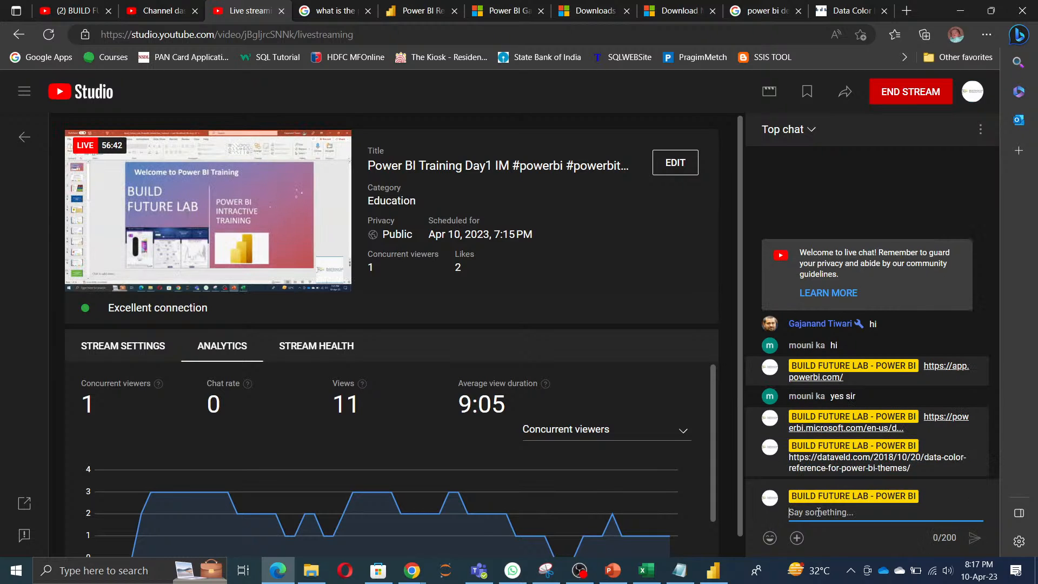
# Step: Return to the DataVeld article and copy the Default theme's Position 1 color code, #01B8AA
pyautogui.click(851, 11)
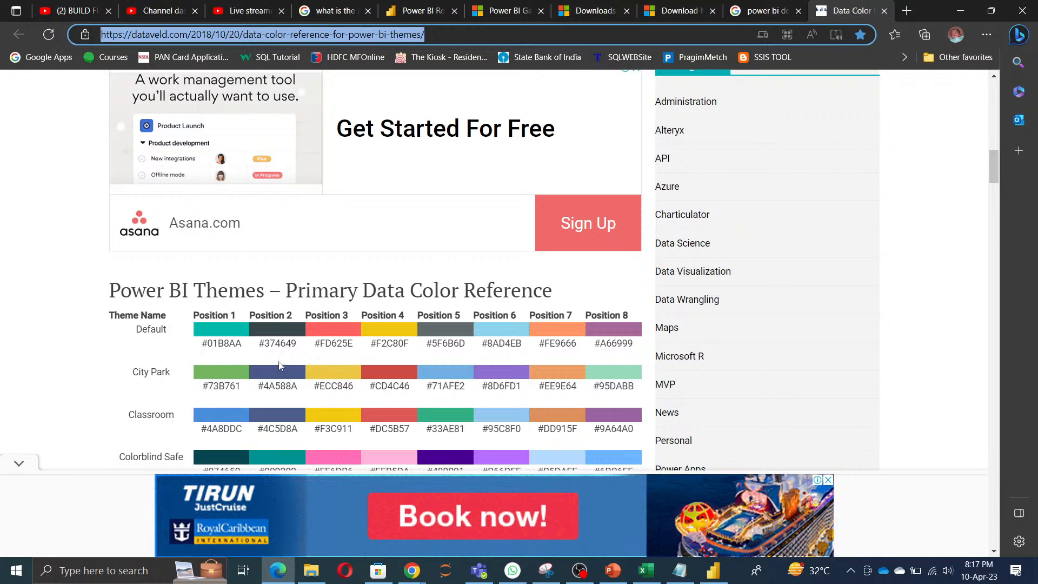
pyautogui.scroll(-3, 280, 366)
pyautogui.scroll(1, 288, 376)
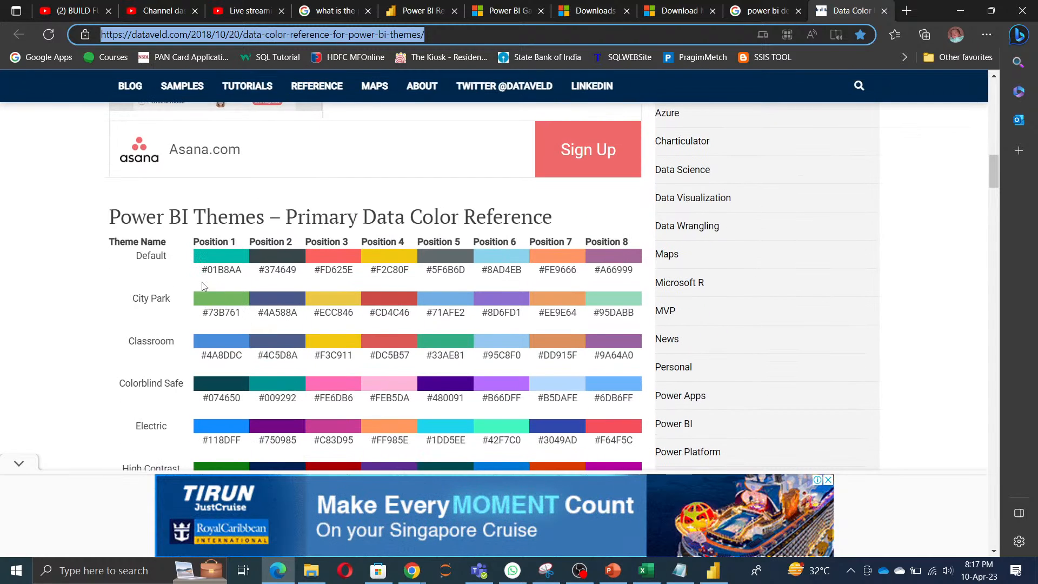
pyautogui.moveTo(201, 270); pyautogui.dragTo(243, 275)
pyautogui.hotkey('ctrl', 'c')
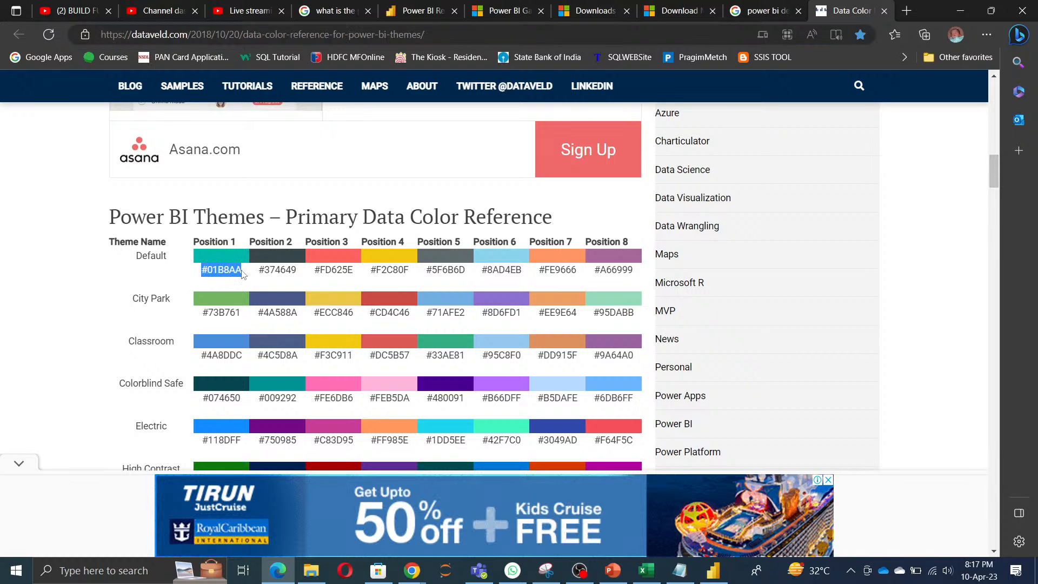
pyautogui.hotkey('alt', 'Tab')
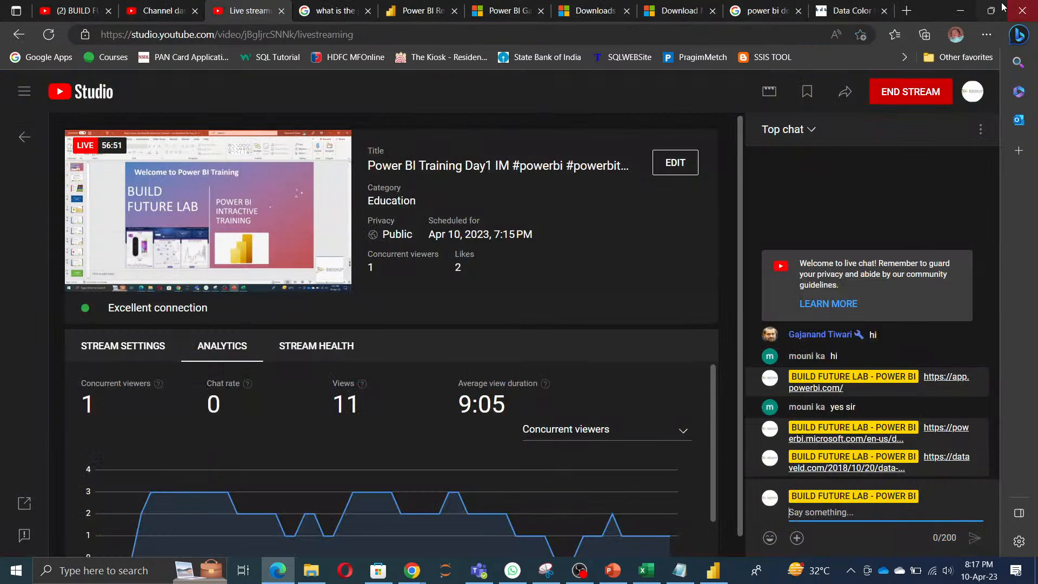
# Step: Switch to Power BI Desktop and set the Amarilla columns to the custom color #01B8AA
pyautogui.click(956, 14)
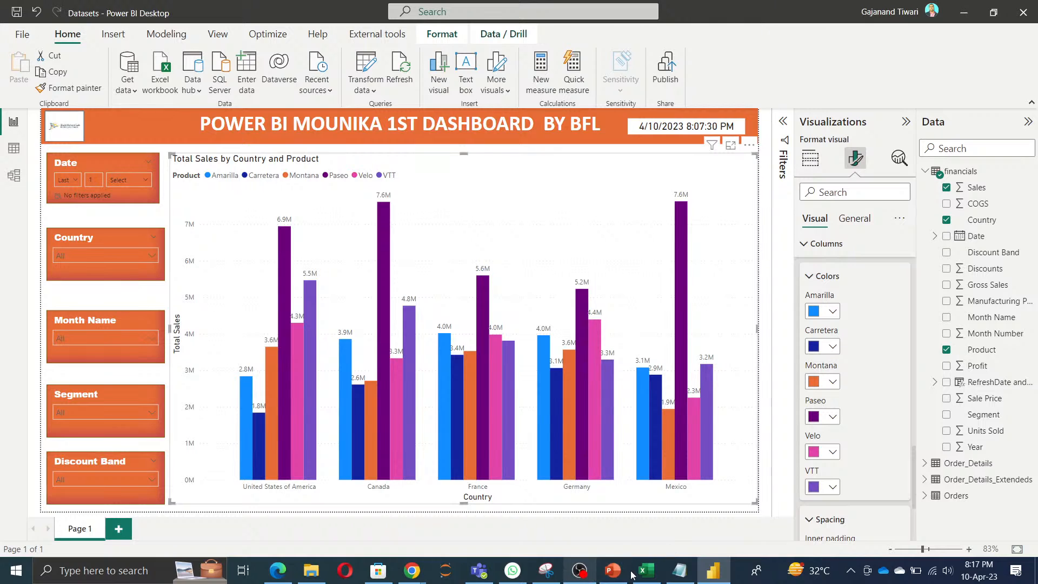
pyautogui.click(710, 577)
pyautogui.click(712, 572)
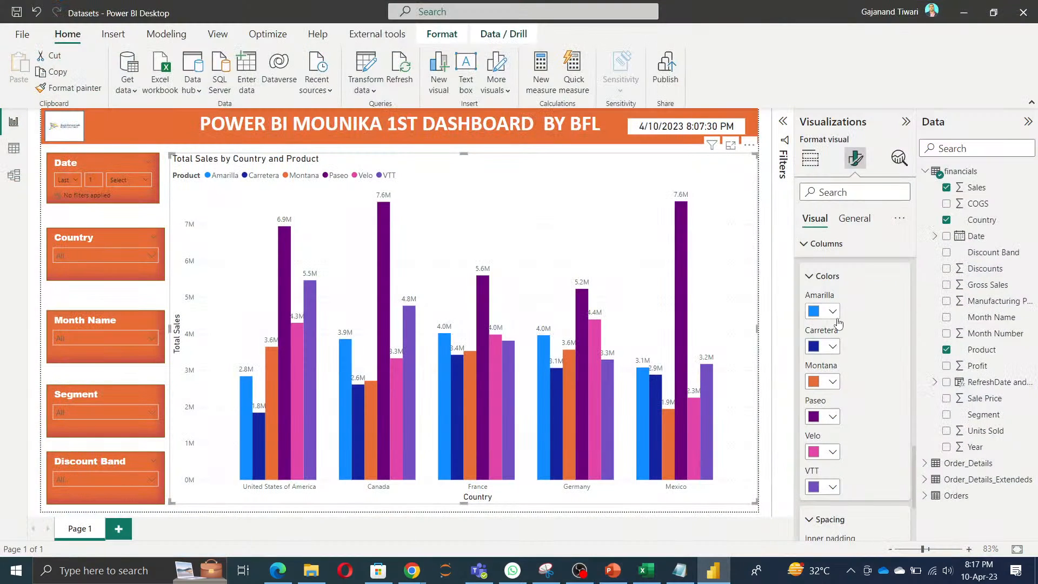
pyautogui.click(833, 312)
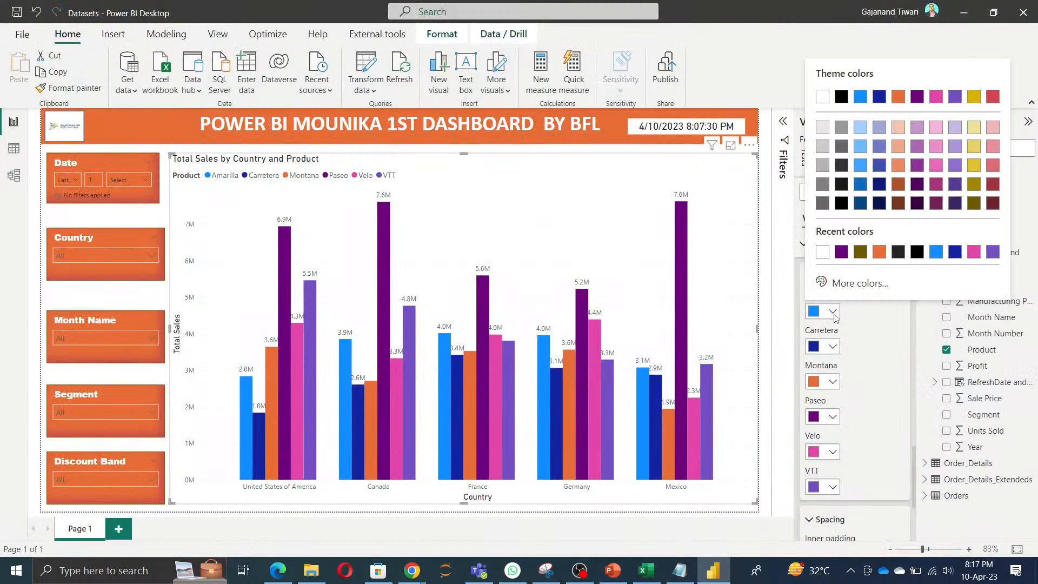
pyautogui.click(841, 284)
pyautogui.hotkey('ctrl', 'v')
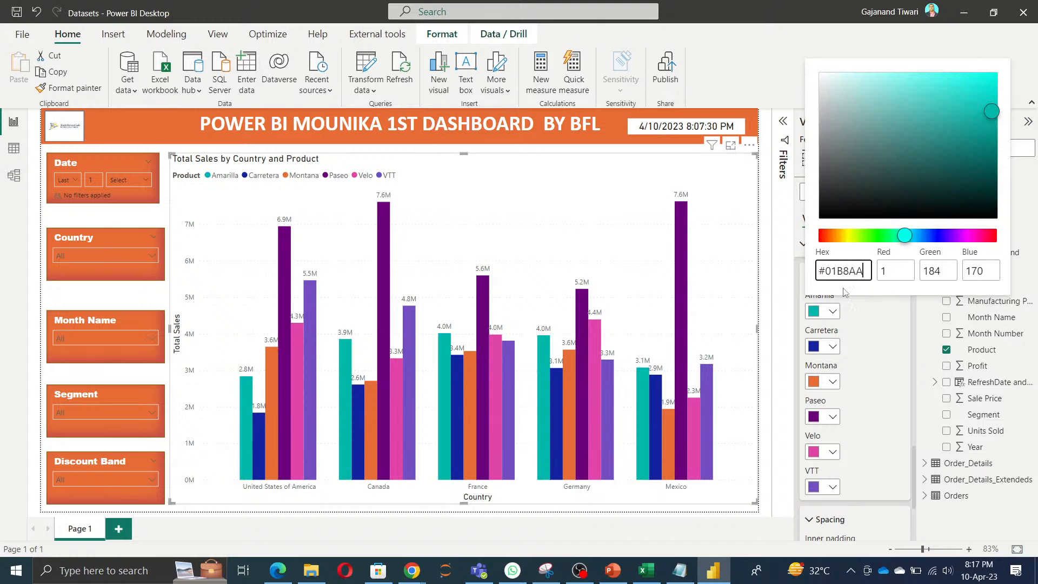
pyautogui.click(872, 346)
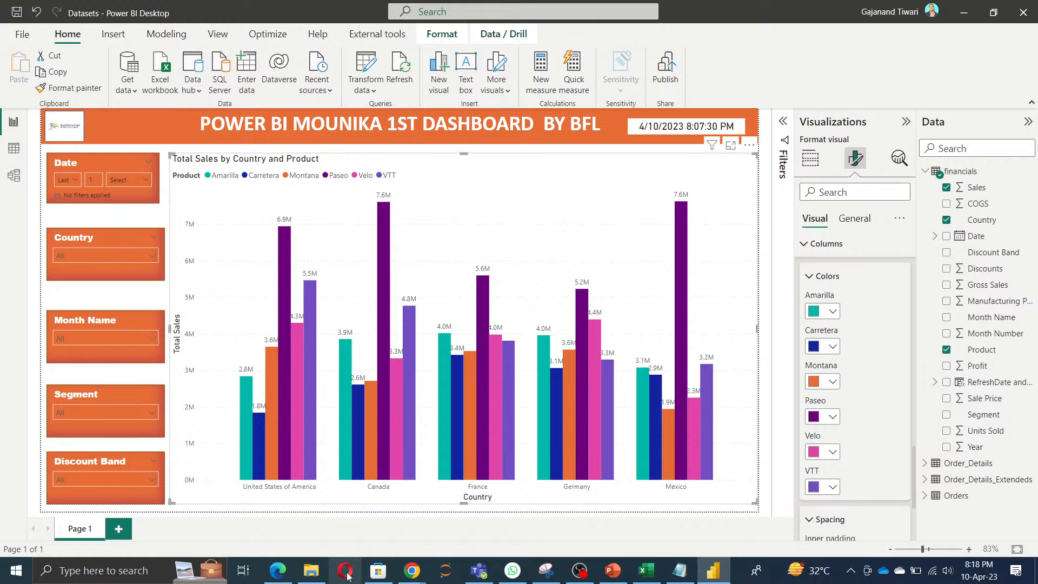
# Step: Copy the Default theme's Position 3 code #FD625E from the DataVeld page in Edge and apply it to the Carretera columns in Power BI
pyautogui.click(283, 576)
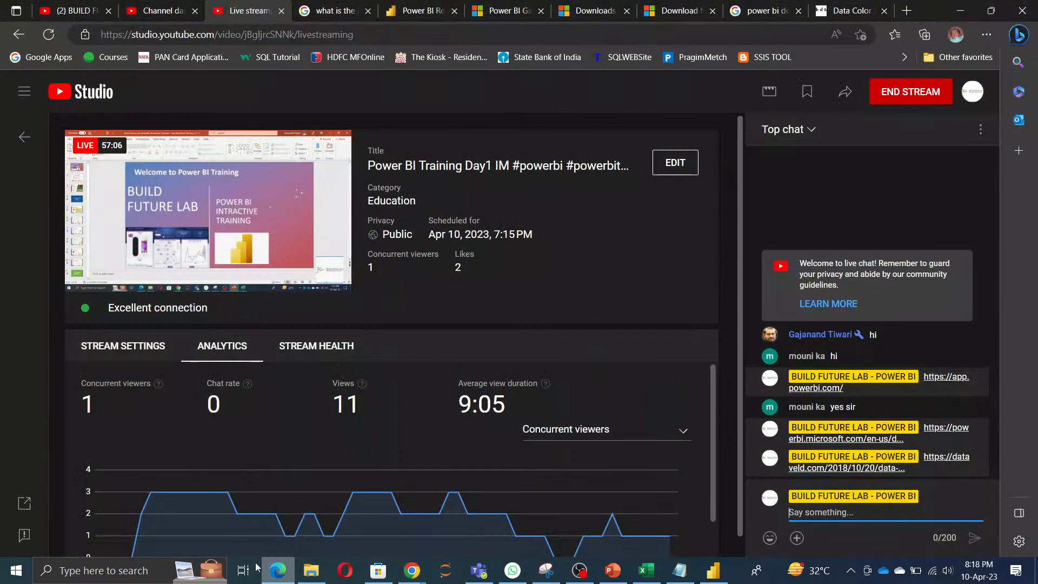
pyautogui.click(836, 14)
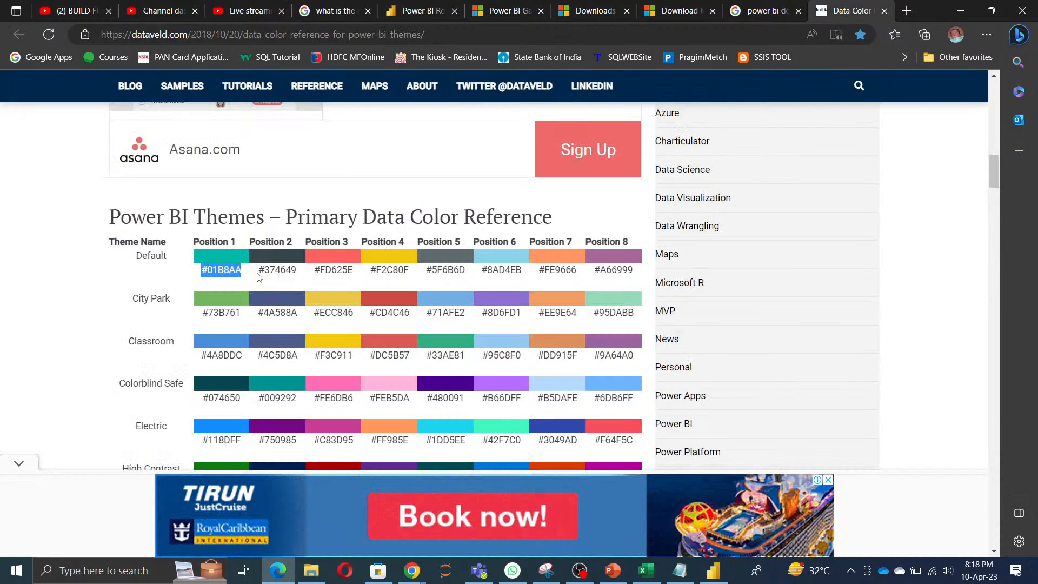
pyautogui.moveTo(258, 273); pyautogui.dragTo(356, 274)
pyautogui.hotkey('ctrl', 'c')
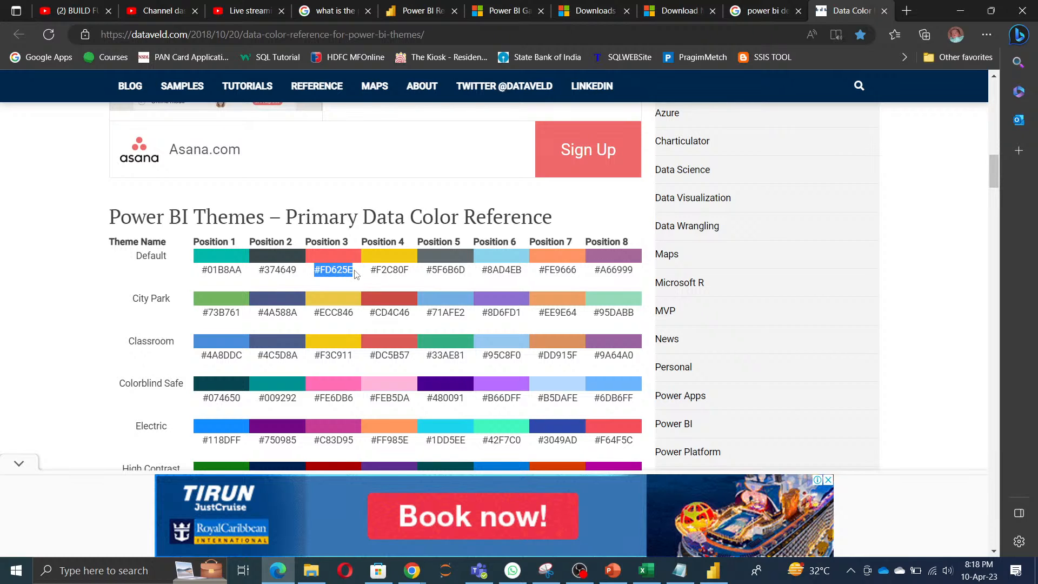
pyautogui.click(713, 571)
pyautogui.click(832, 347)
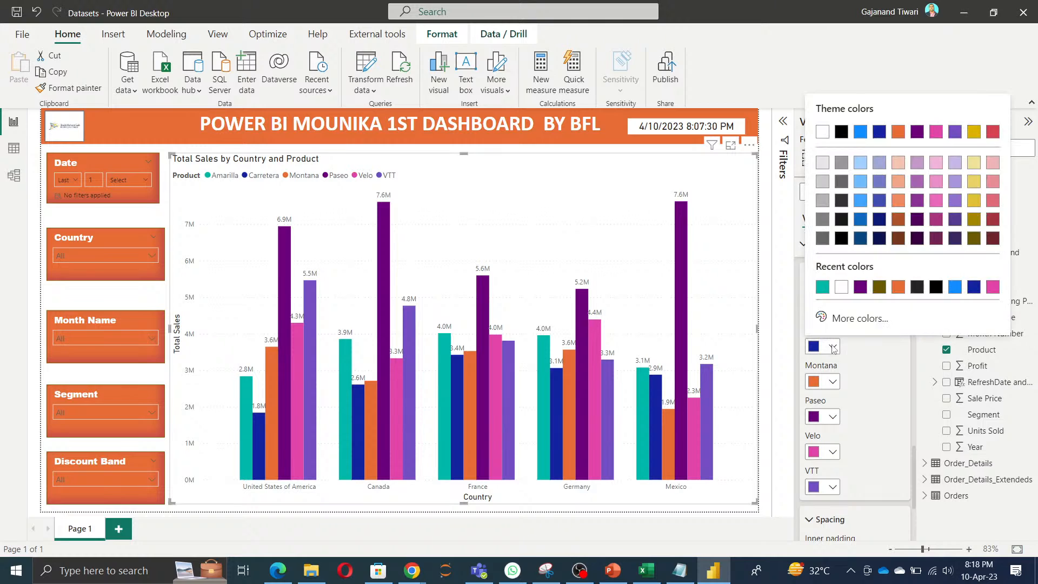
pyautogui.click(851, 319)
pyautogui.hotkey('ctrl', 'v')
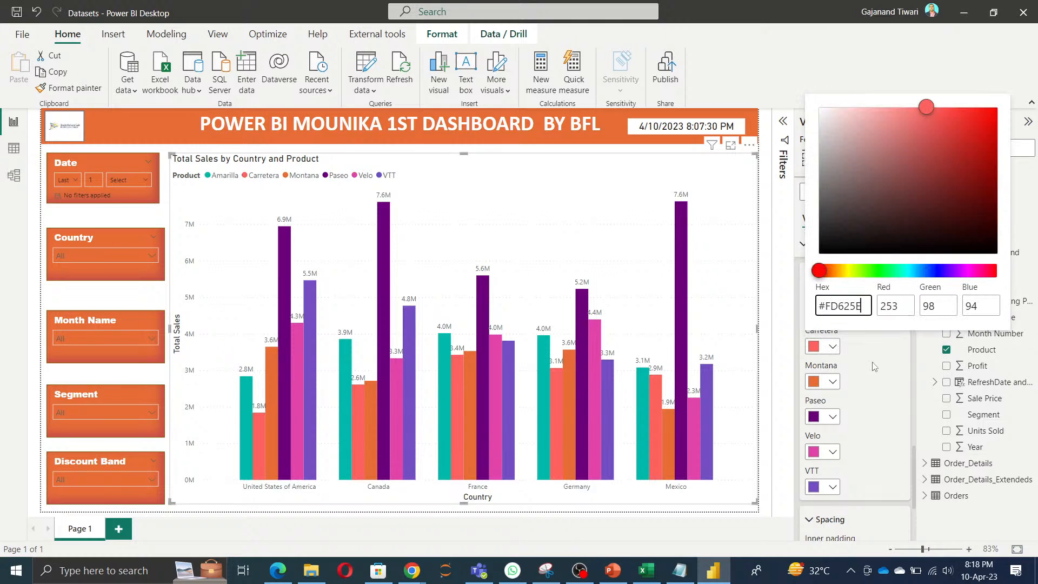
pyautogui.click(874, 370)
# Step: Copy the Default theme's Position 4 code #F2C80F from the DataVeld page and apply it to the Montana columns in Power BI
pyautogui.hotkey('alt', 'Tab')
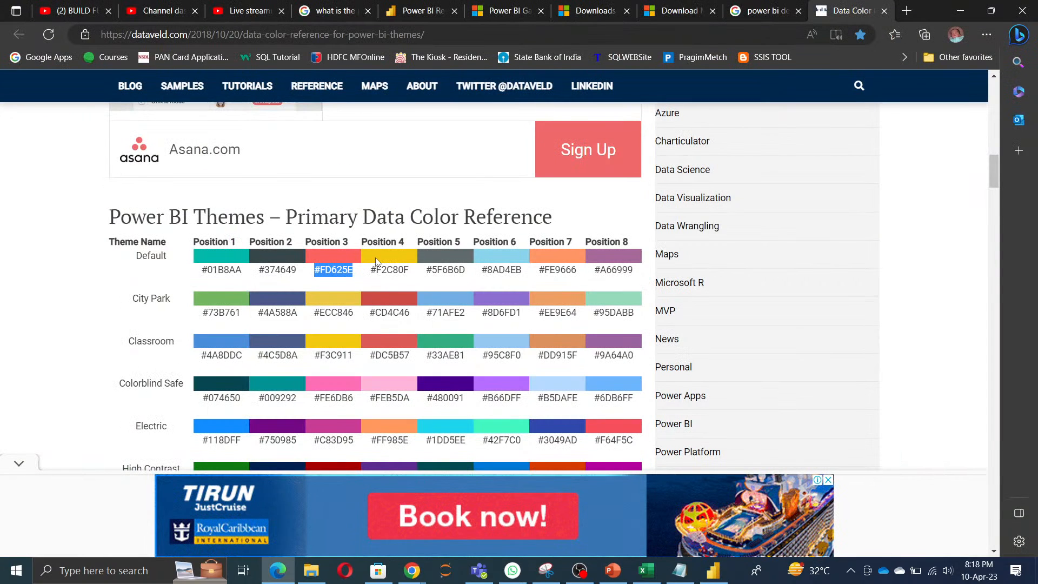
pyautogui.moveTo(371, 269); pyautogui.dragTo(410, 271)
pyautogui.hotkey('ctrl', 'c')
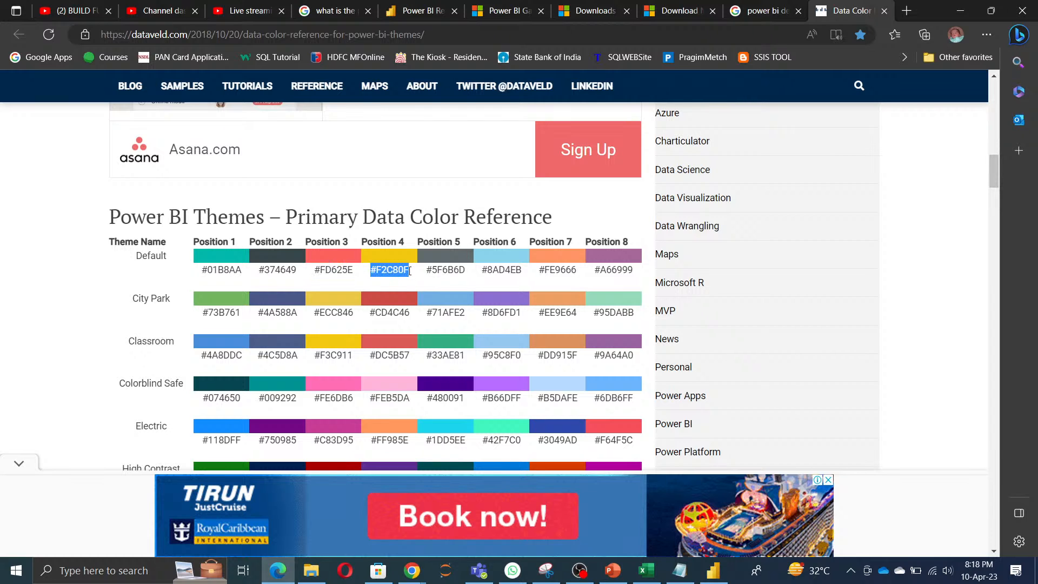
pyautogui.hotkey('alt', 'Tab')
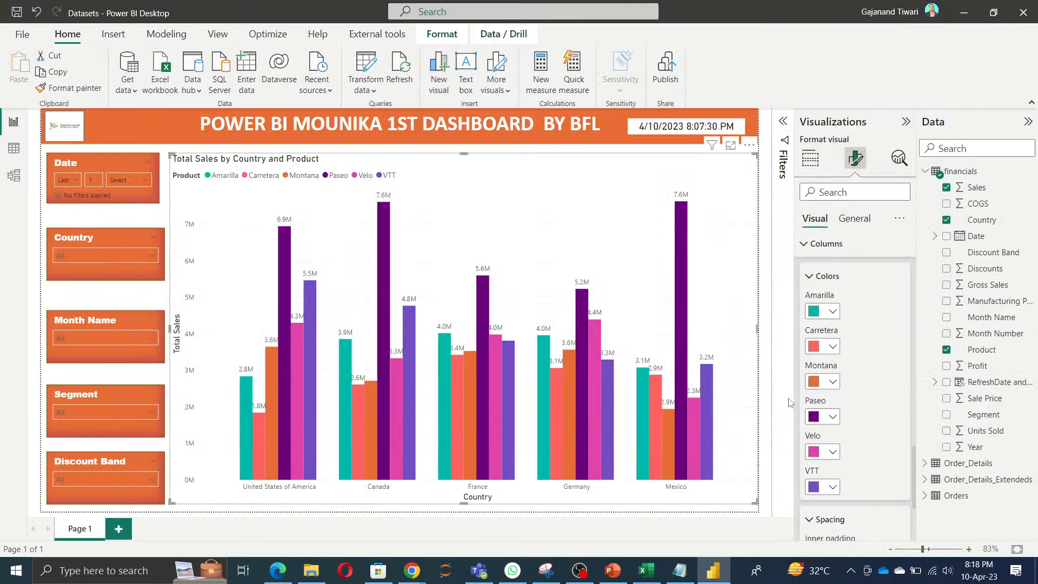
pyautogui.click(831, 382)
pyautogui.click(847, 355)
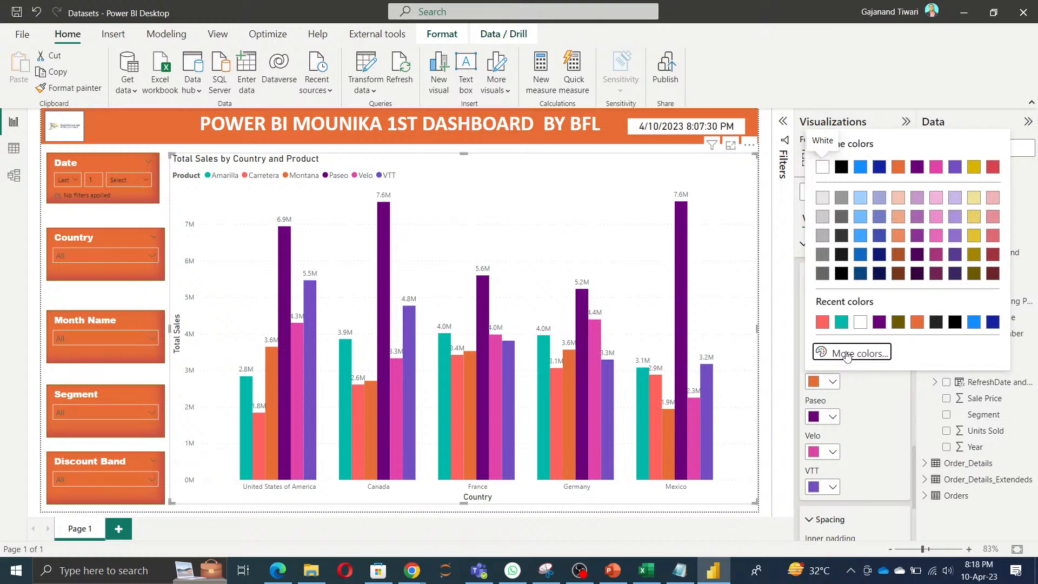
pyautogui.hotkey('ctrl', 'v')
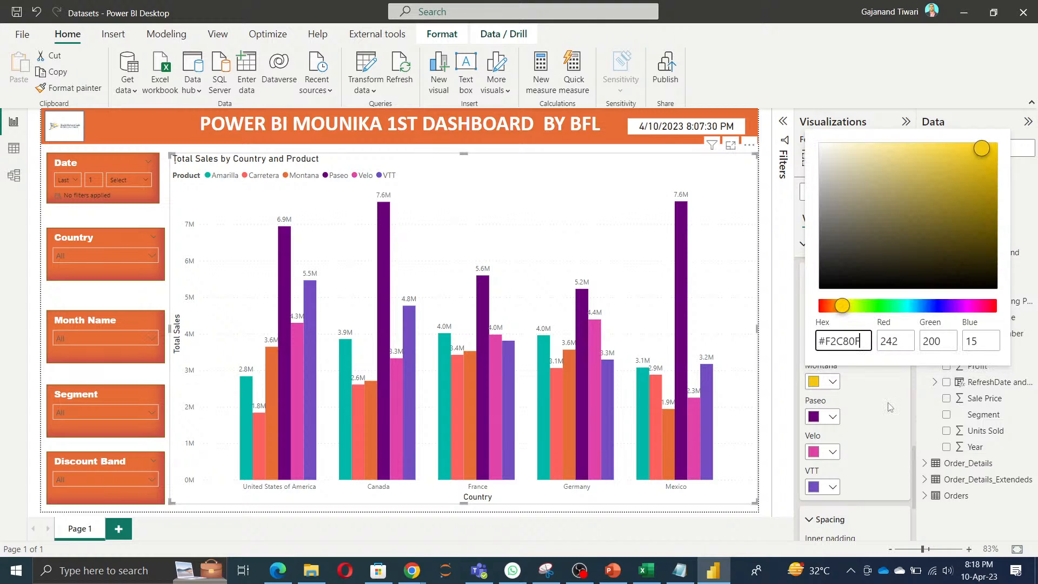
# Step: Copy the Default theme's Position 5 code #5F6B6D from the DataVeld page and apply it to the Paseo columns in Power BI
pyautogui.hotkey('alt', 'Tab')
pyautogui.moveTo(427, 270); pyautogui.dragTo(464, 275)
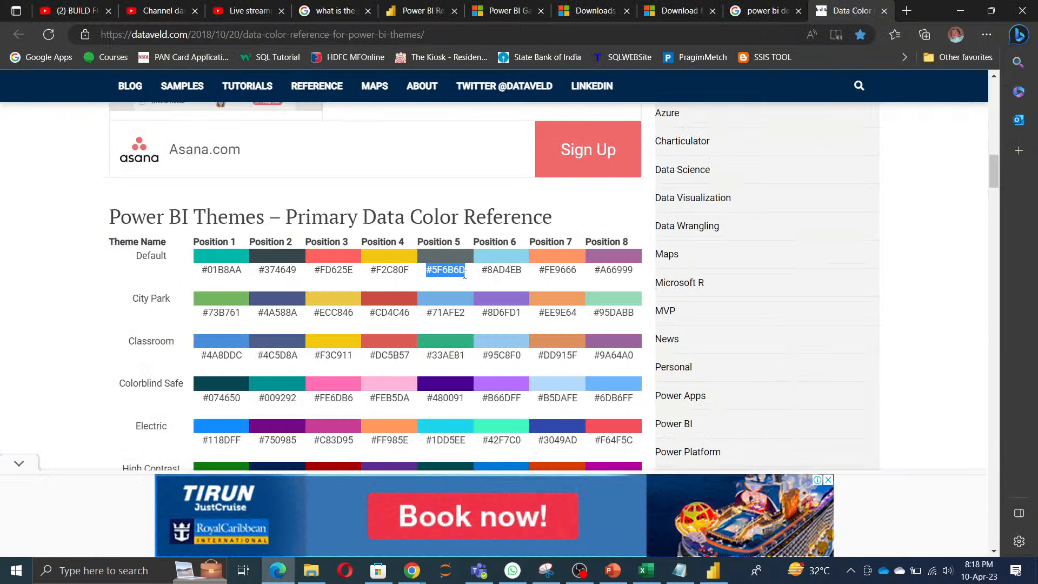
pyautogui.hotkey('ctrl', 'c')
pyautogui.hotkey('alt', 'Tab')
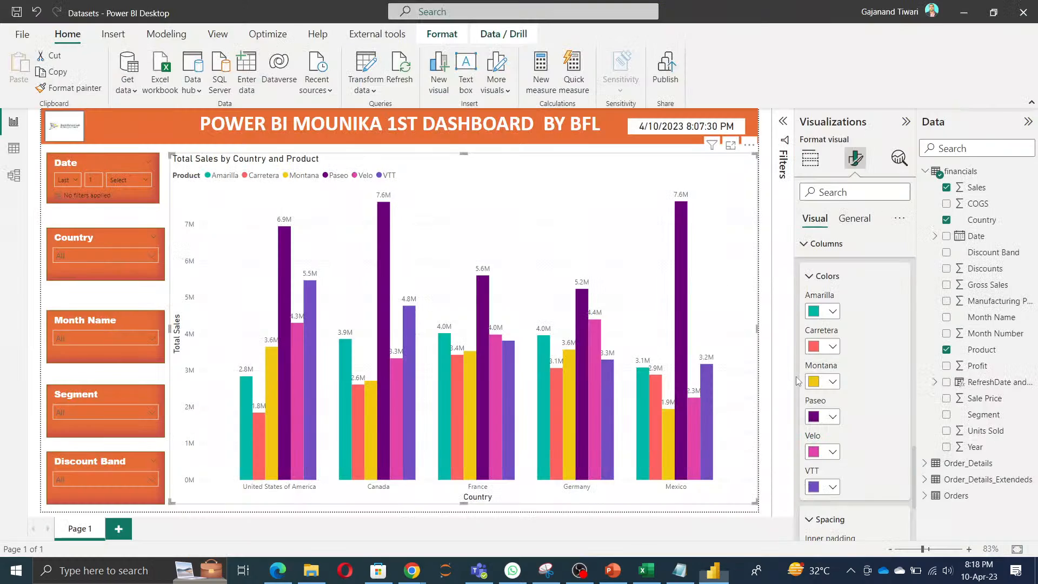
pyautogui.click(836, 422)
pyautogui.click(860, 389)
pyautogui.hotkey('ctrl', 'v')
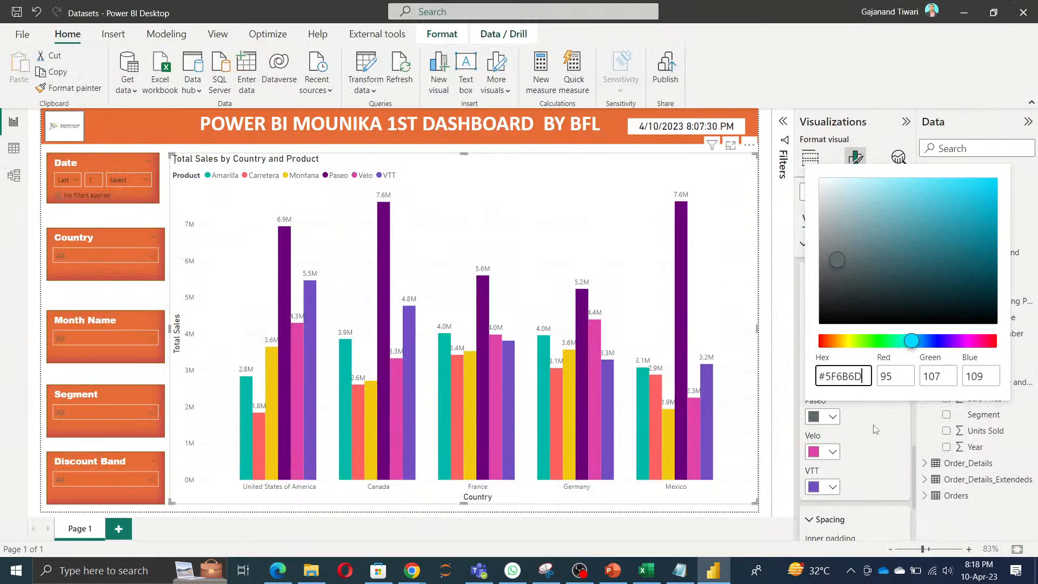
pyautogui.click(876, 429)
# Step: Copy the Default theme's Position 6 code #8AD4EB from the DataVeld page and apply it to the Velo columns in Power BI
pyautogui.hotkey('alt', 'Tab')
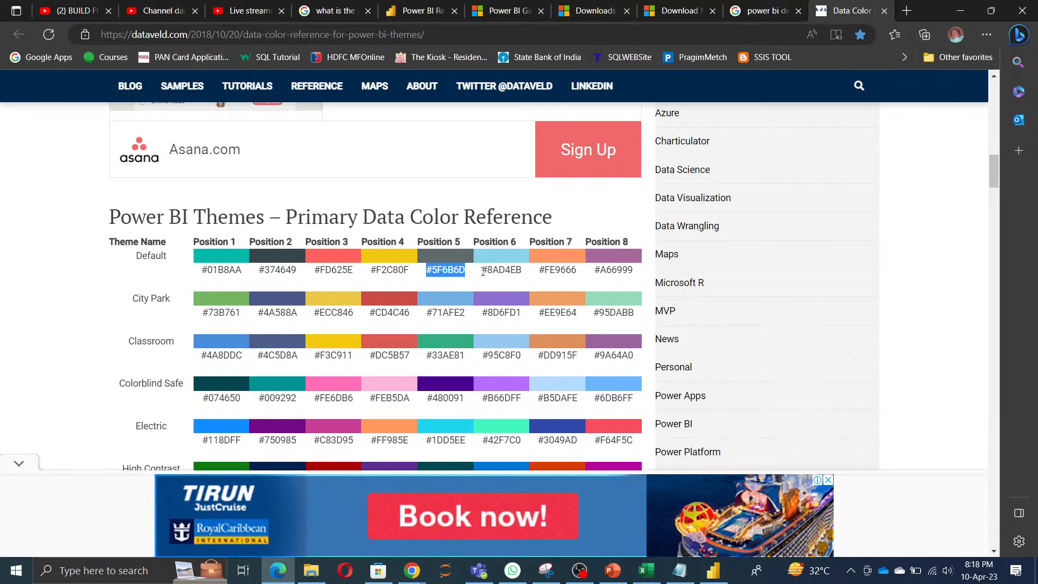
pyautogui.moveTo(483, 272); pyautogui.dragTo(518, 271)
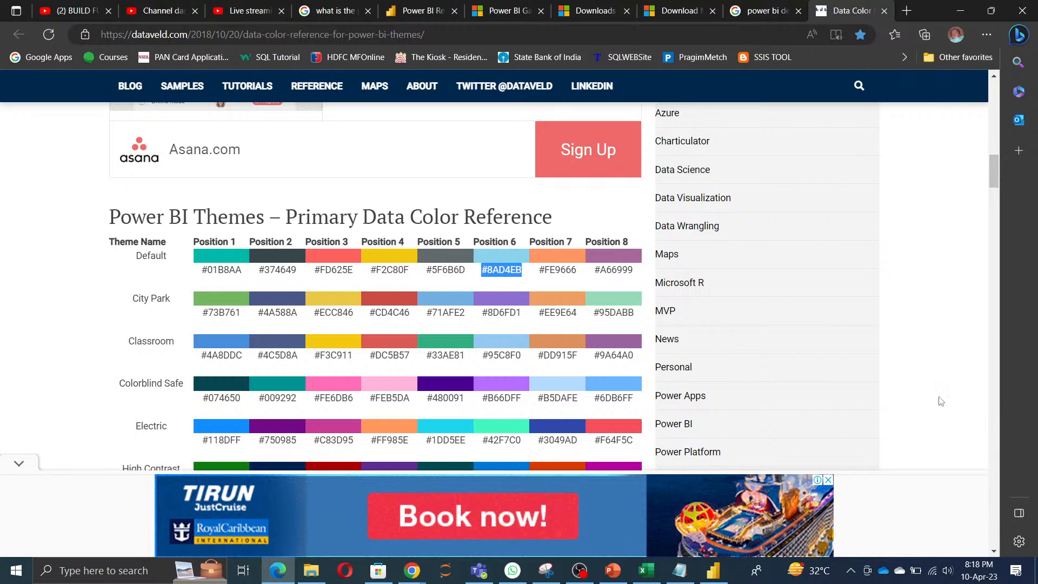
pyautogui.hotkey('alt', 'Tab')
pyautogui.click(835, 454)
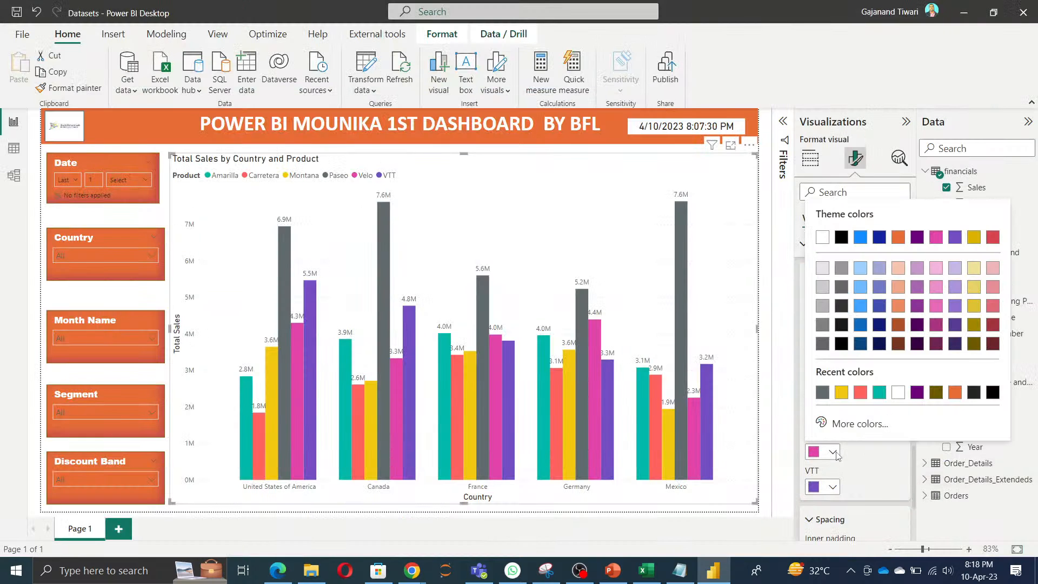
pyautogui.click(860, 423)
pyautogui.hotkey('ctrl', 'v')
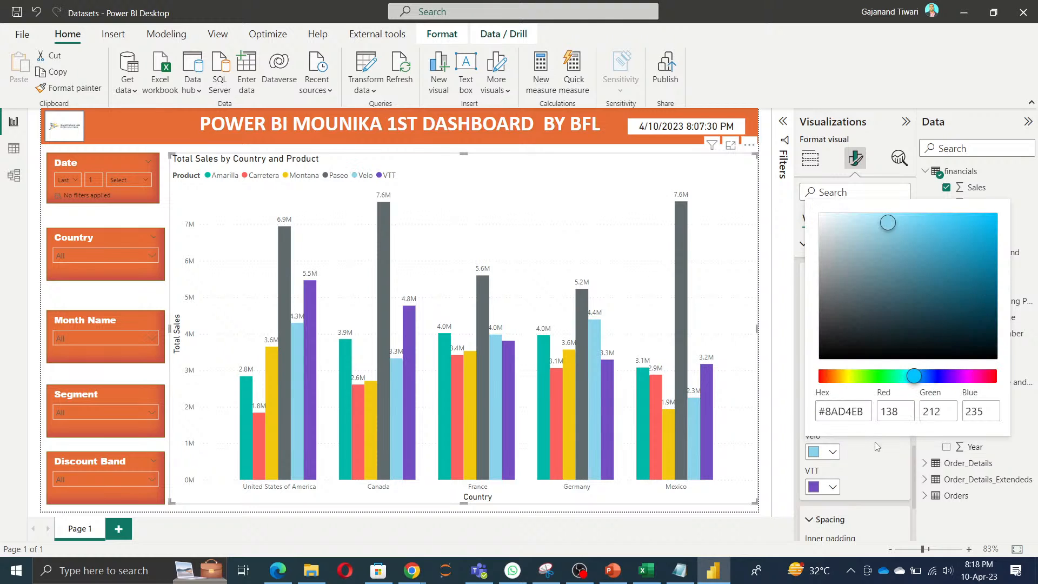
# Step: Copy the Default theme's Position 7 code #FE9666 from the DataVeld page in Edge and apply it to the VTT columns in Power BI
pyautogui.hotkey('alt', 'Tab')
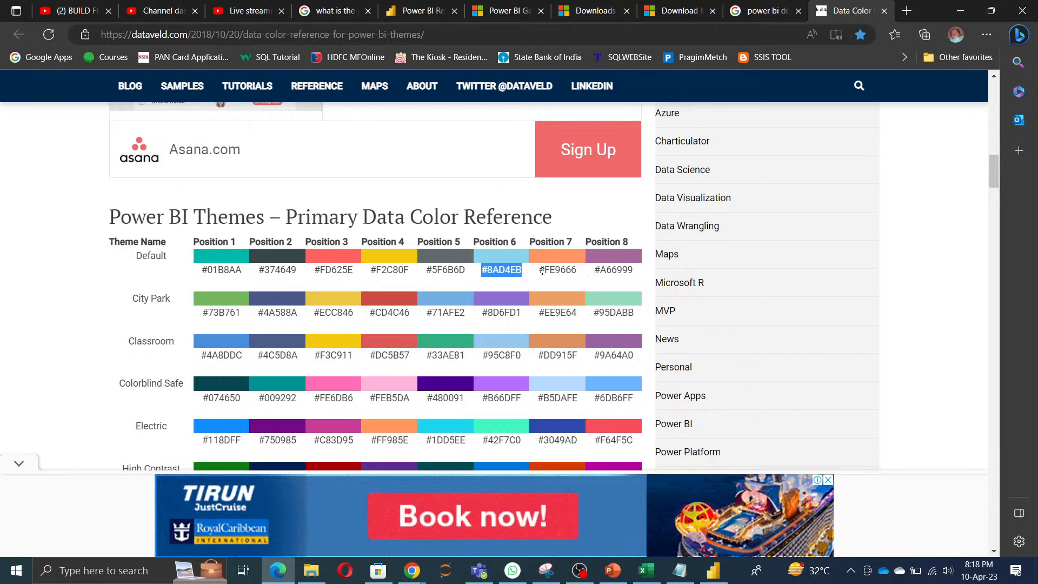
pyautogui.moveTo(542, 272); pyautogui.dragTo(582, 270)
pyautogui.hotkey('ctrl', 'c')
pyautogui.hotkey('alt', 'Tab')
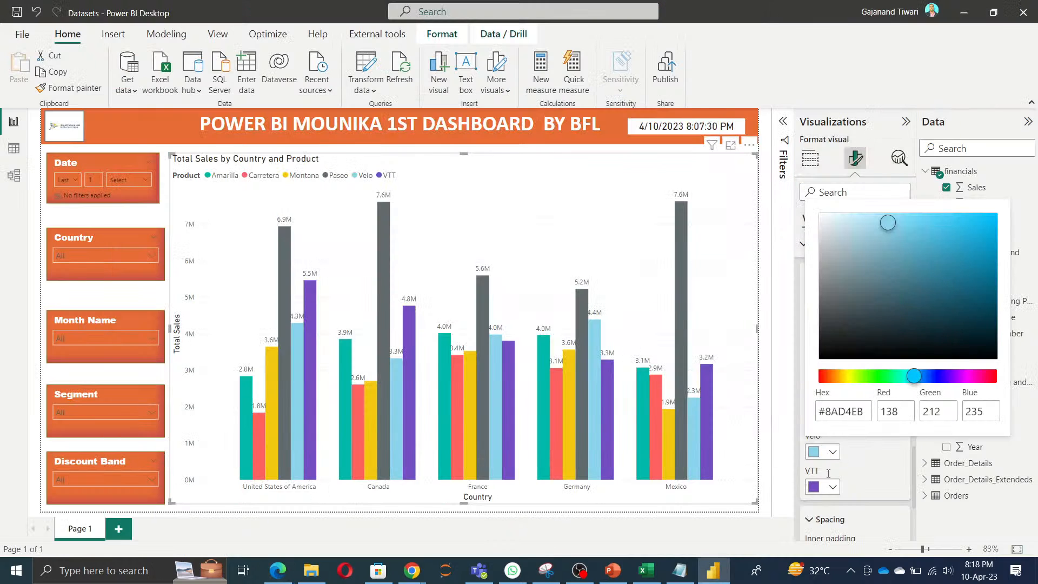
pyautogui.click(834, 458)
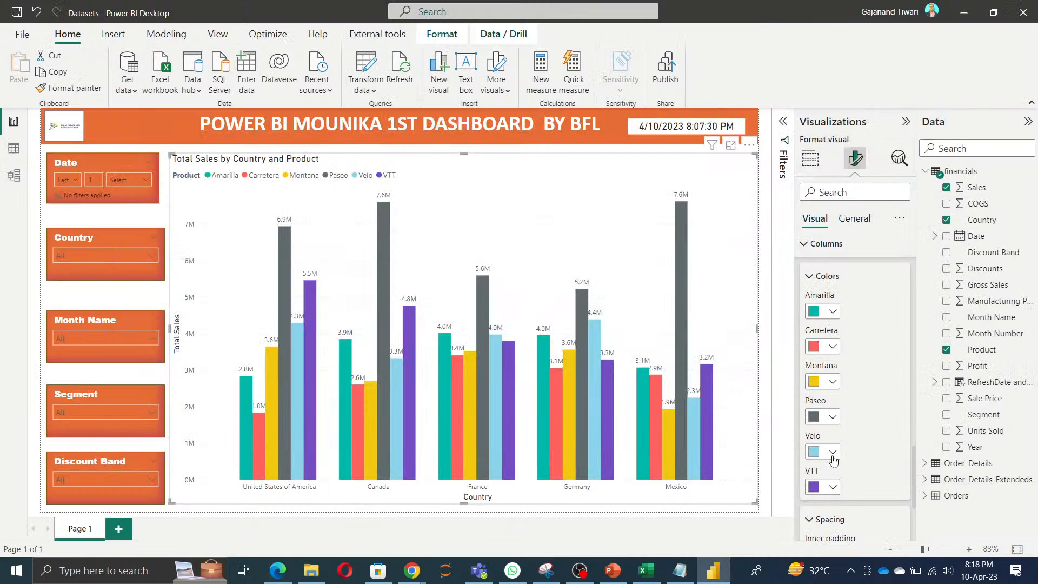
pyautogui.click(833, 487)
pyautogui.hotkey('alt', 'Tab')
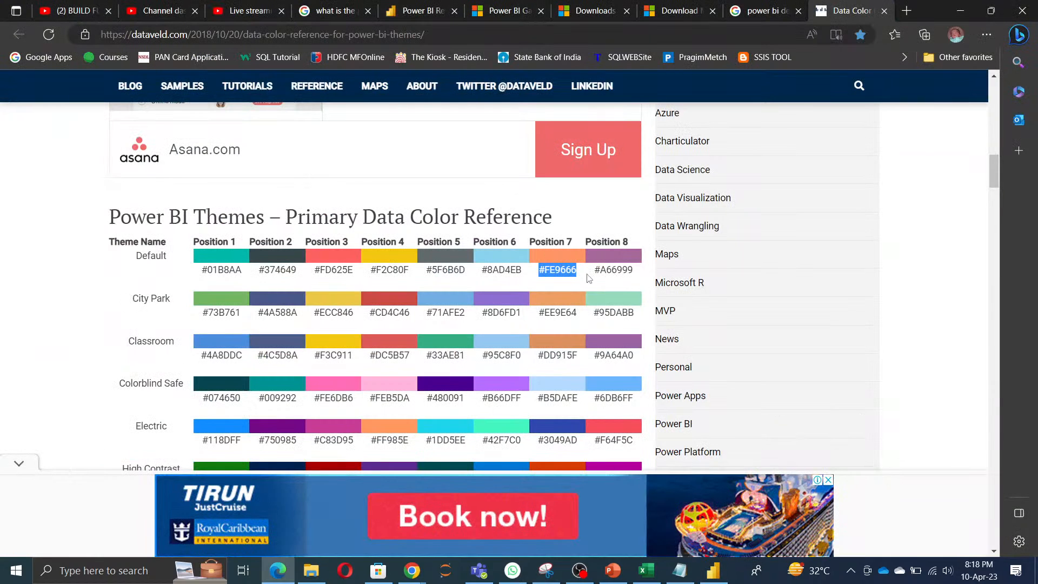
pyautogui.hotkey('alt', 'Tab')
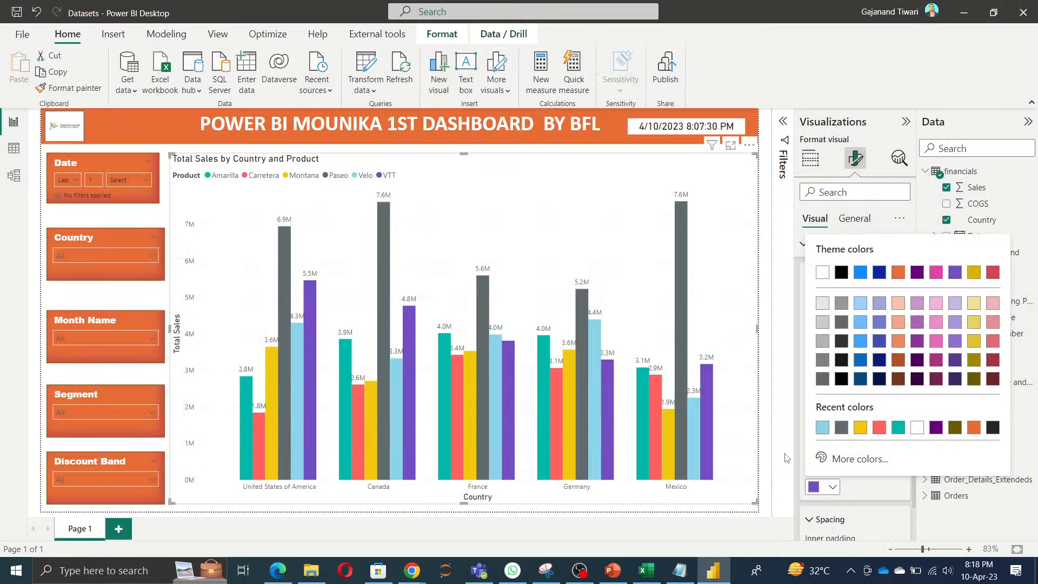
pyautogui.click(834, 460)
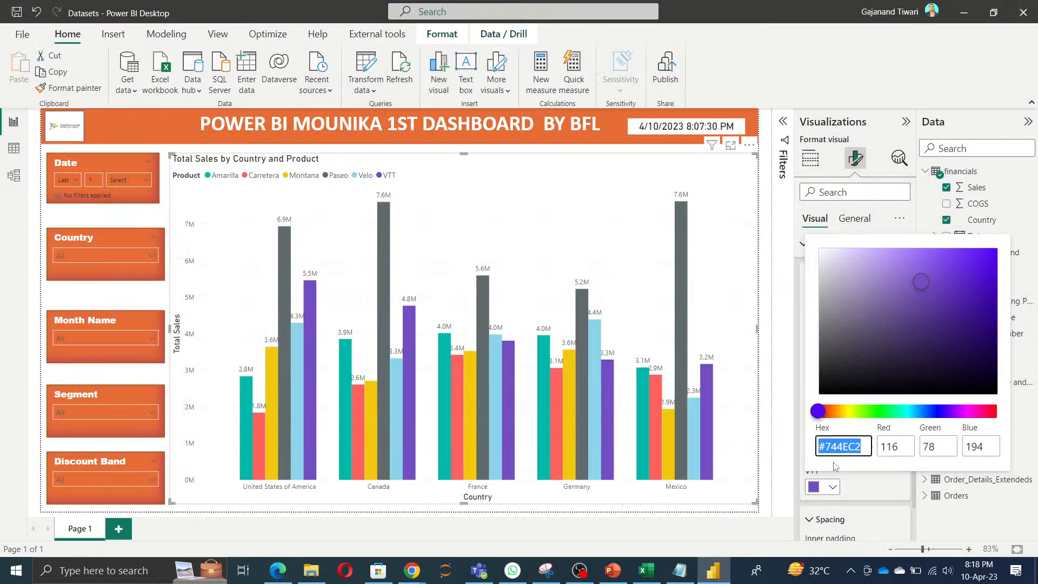
pyautogui.hotkey('ctrl', 'v')
pyautogui.click(875, 485)
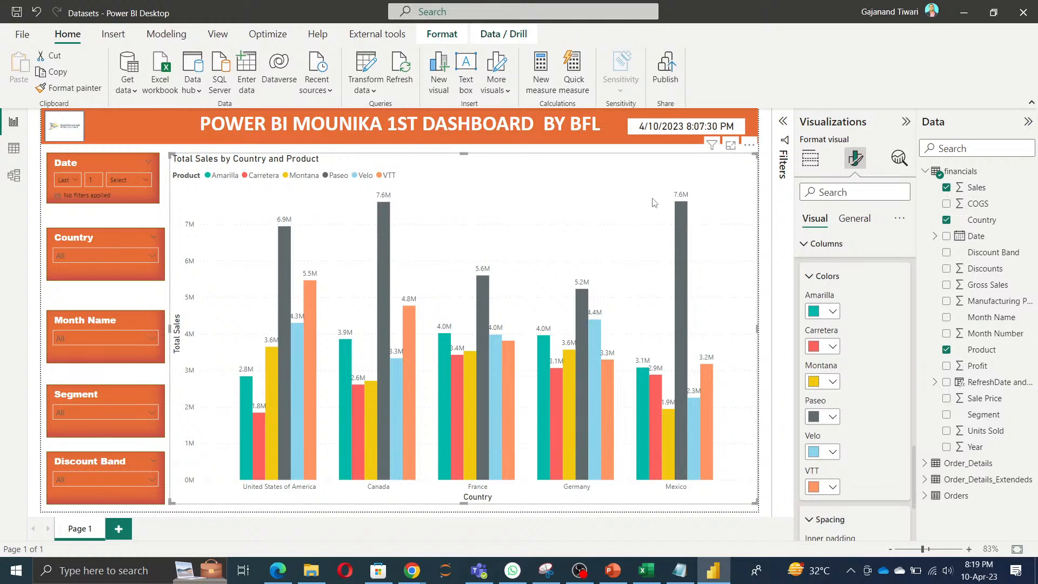
# Step: Review the chart's axis, legend and plot format settings, and its general size, position and padding properties
pyautogui.click(826, 244)
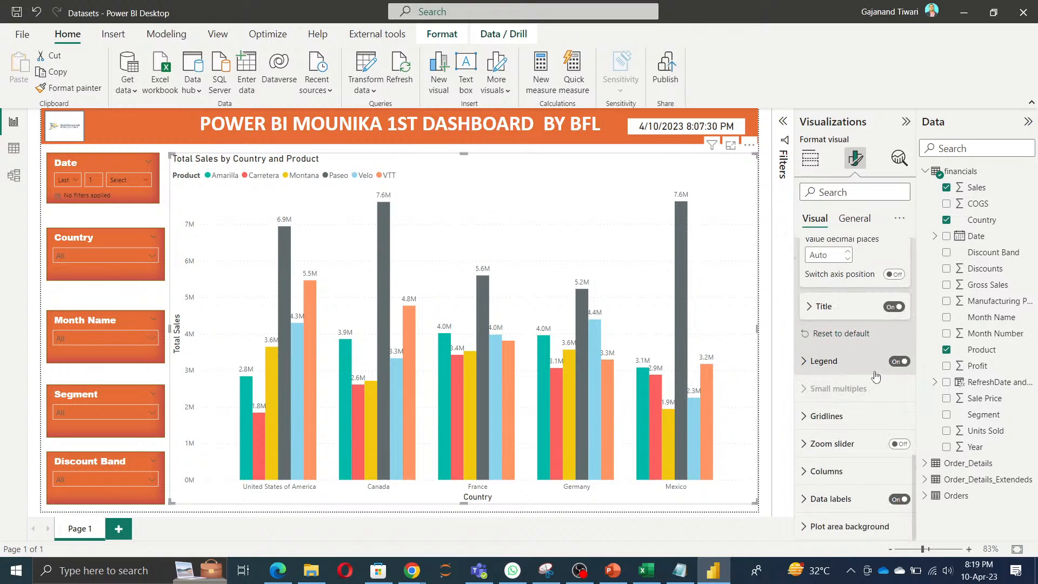
pyautogui.scroll(5, 876, 375)
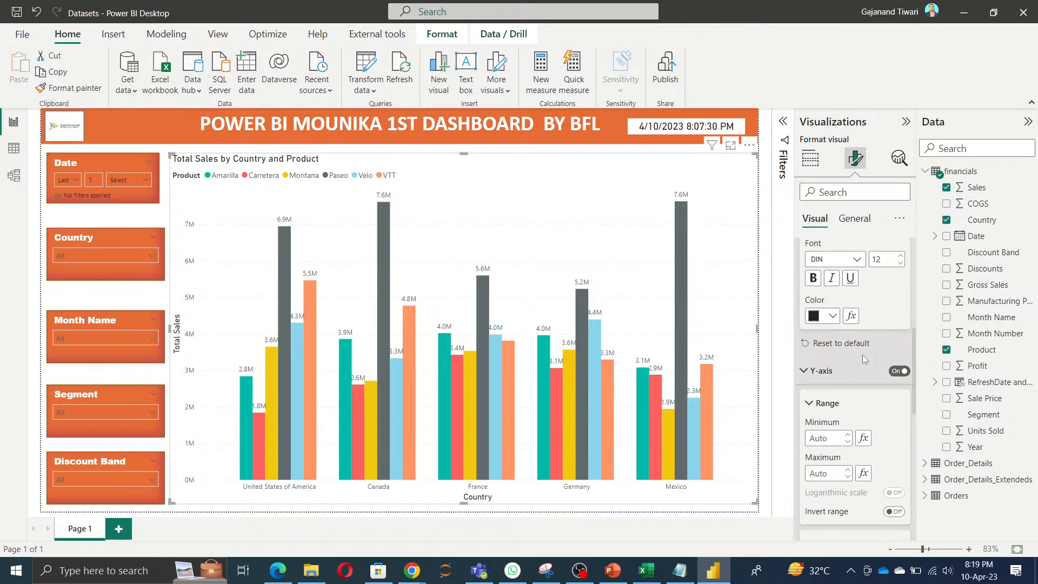
pyautogui.scroll(-5, 855, 373)
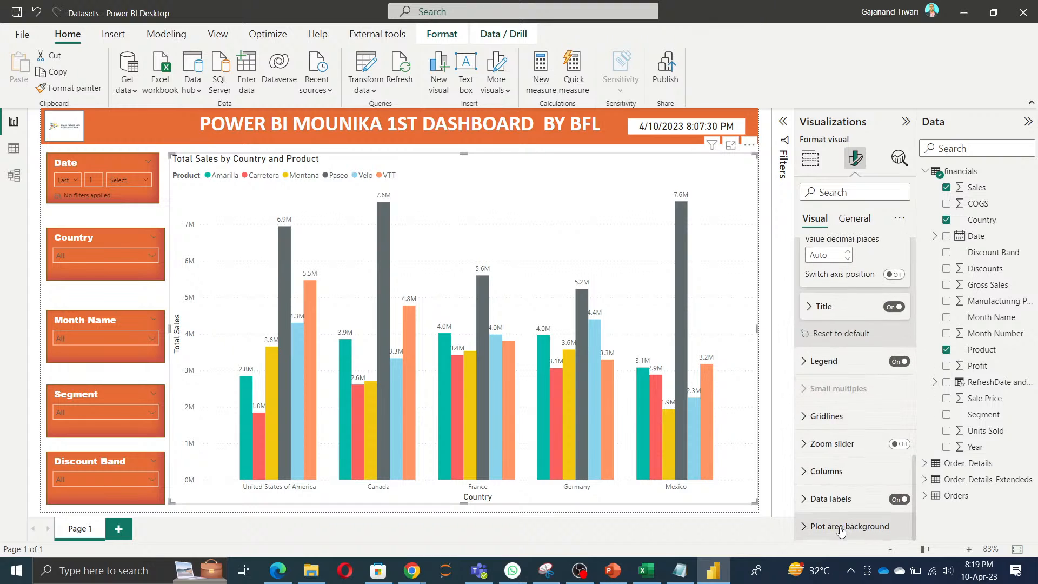
pyautogui.scroll(10, 829, 474)
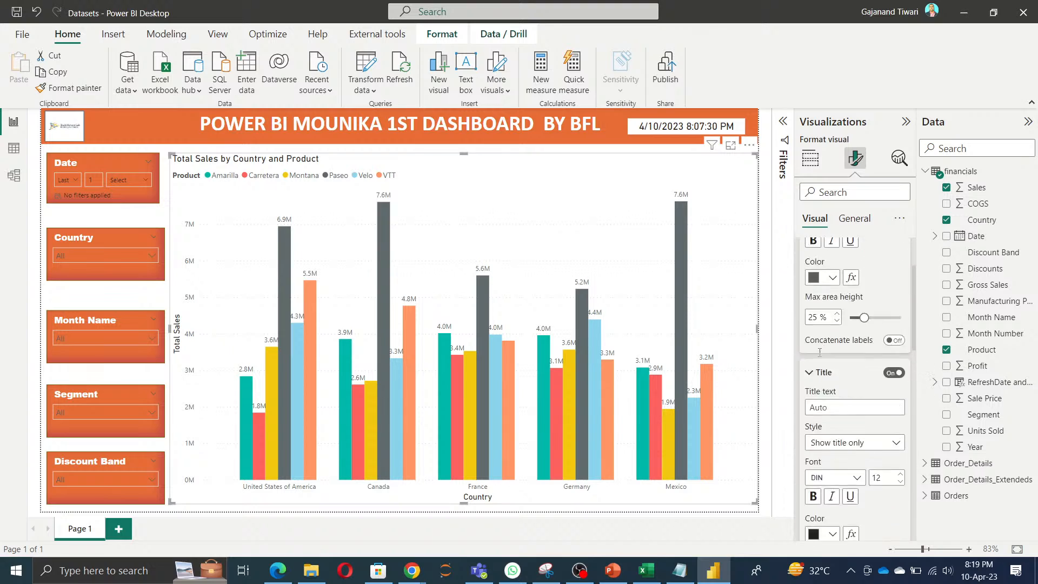
pyautogui.click(804, 252)
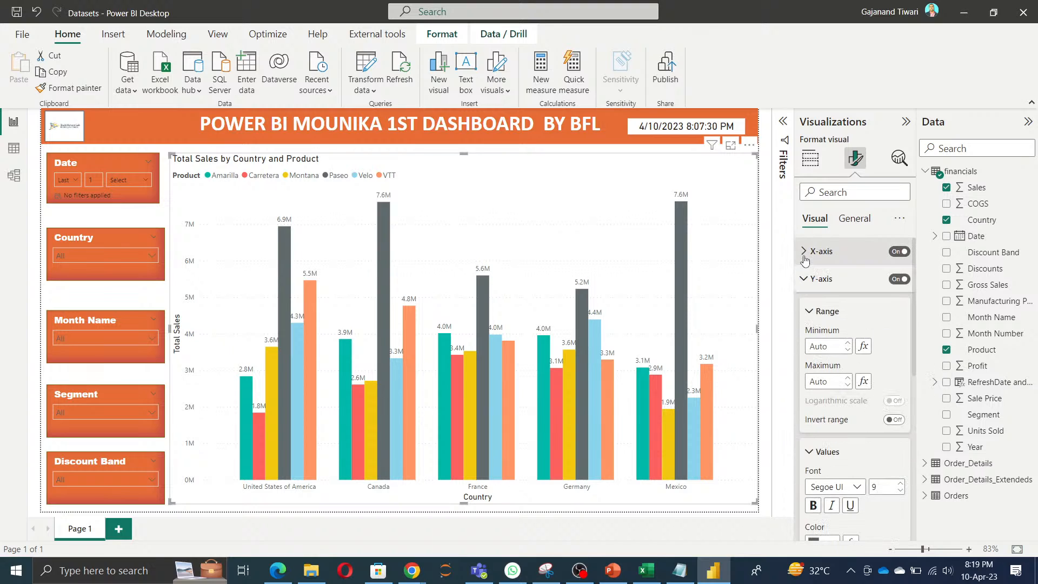
pyautogui.click(804, 280)
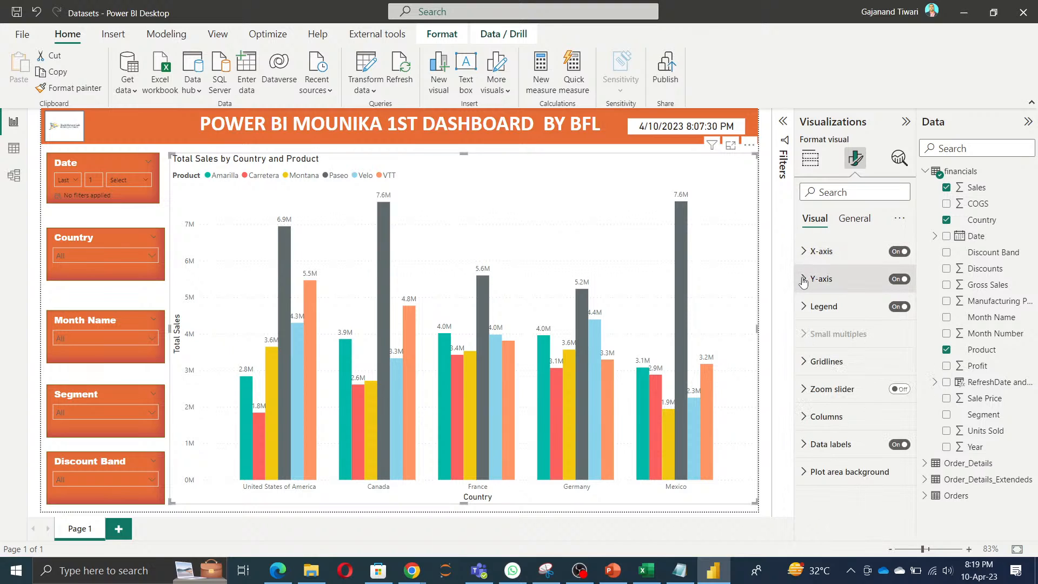
pyautogui.click(855, 220)
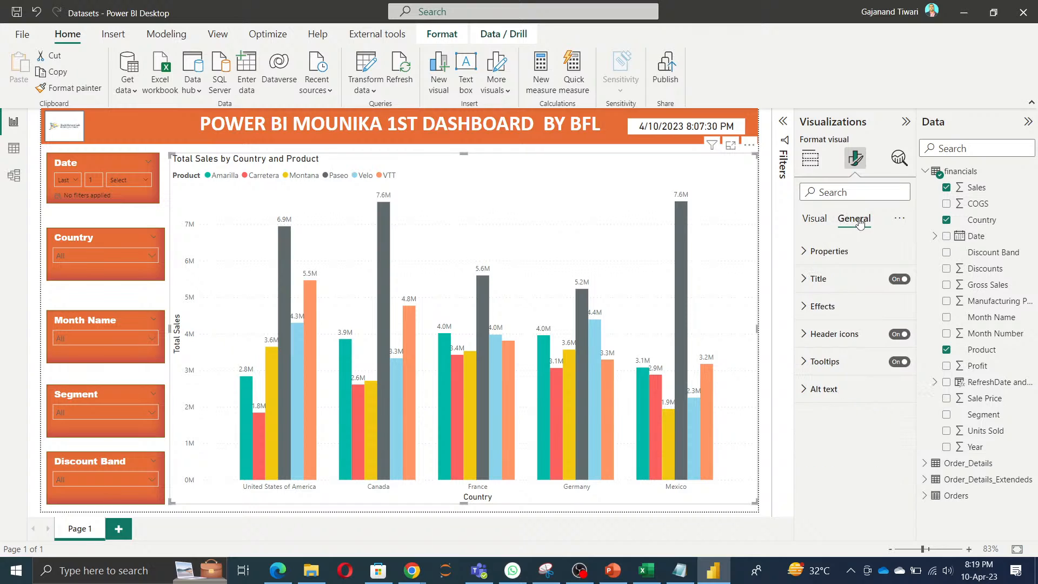
pyautogui.click(829, 253)
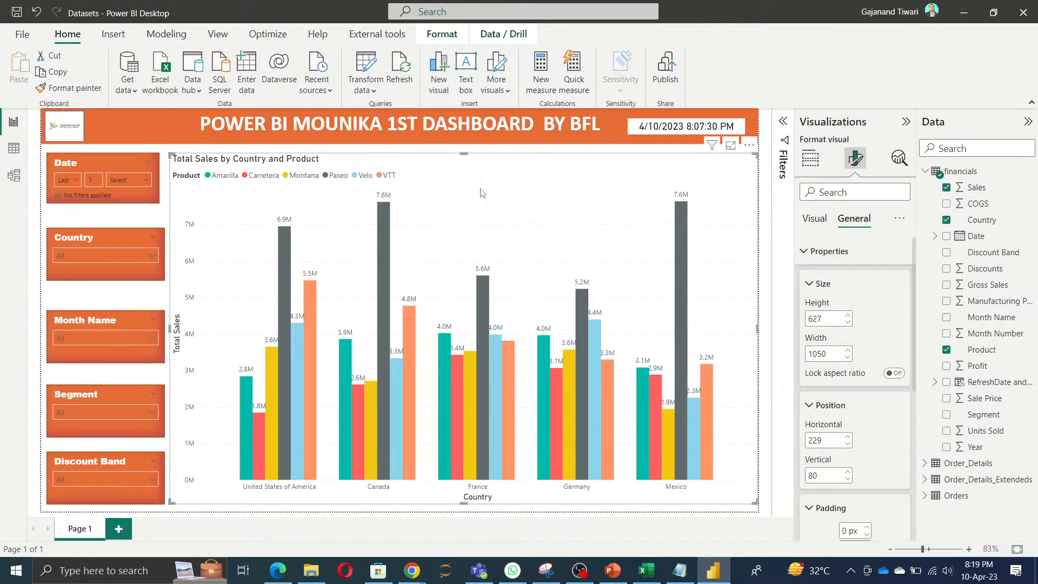
pyautogui.scroll(-5, 891, 391)
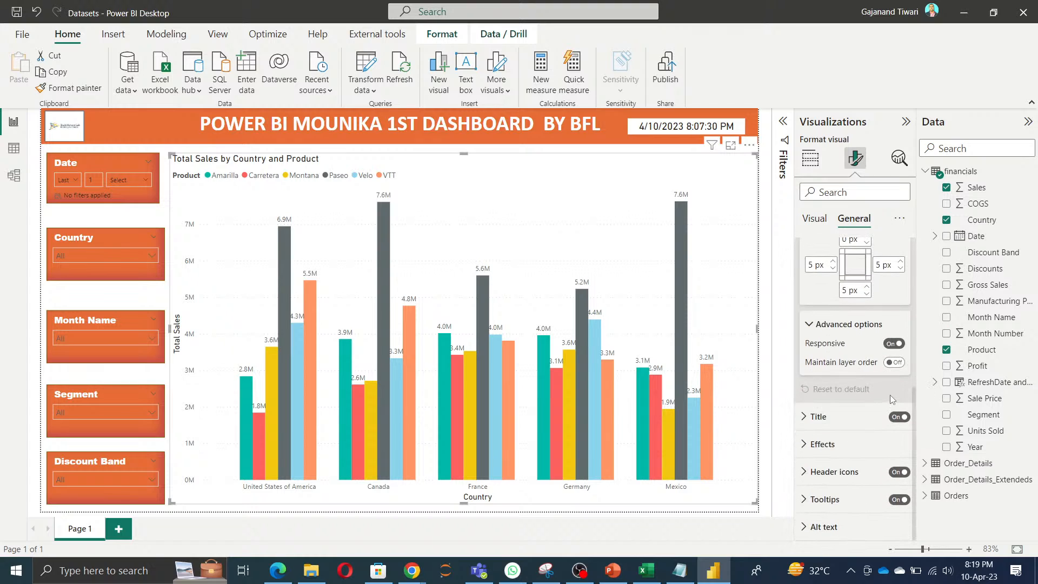
# Step: Replace the chart's title text with "Total Sales by Country and Product"
pyautogui.click(846, 422)
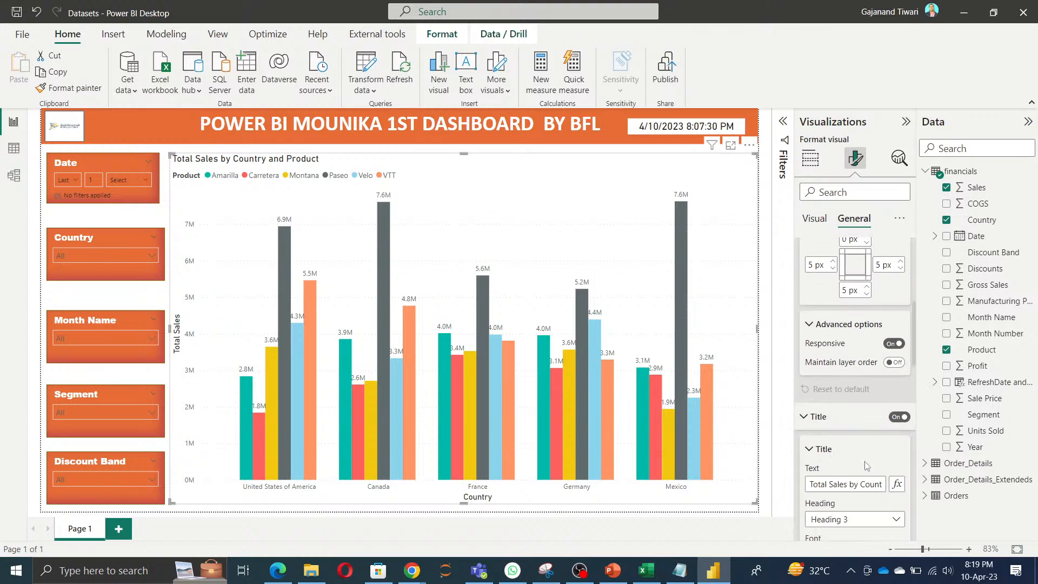
pyautogui.scroll(-3, 867, 466)
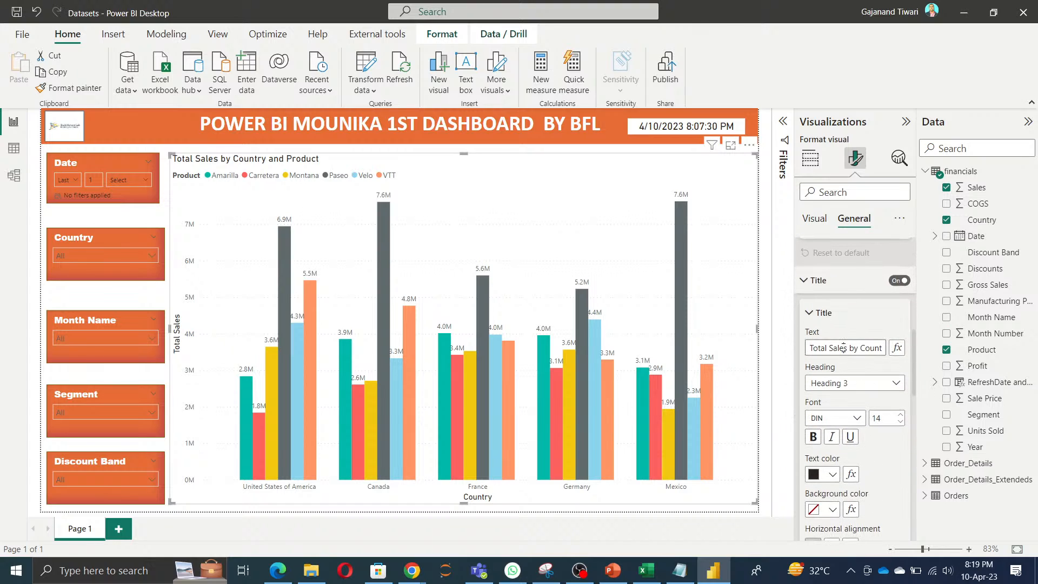
pyautogui.click(844, 348)
pyautogui.press('BackSpace')
pyautogui.write('Total')
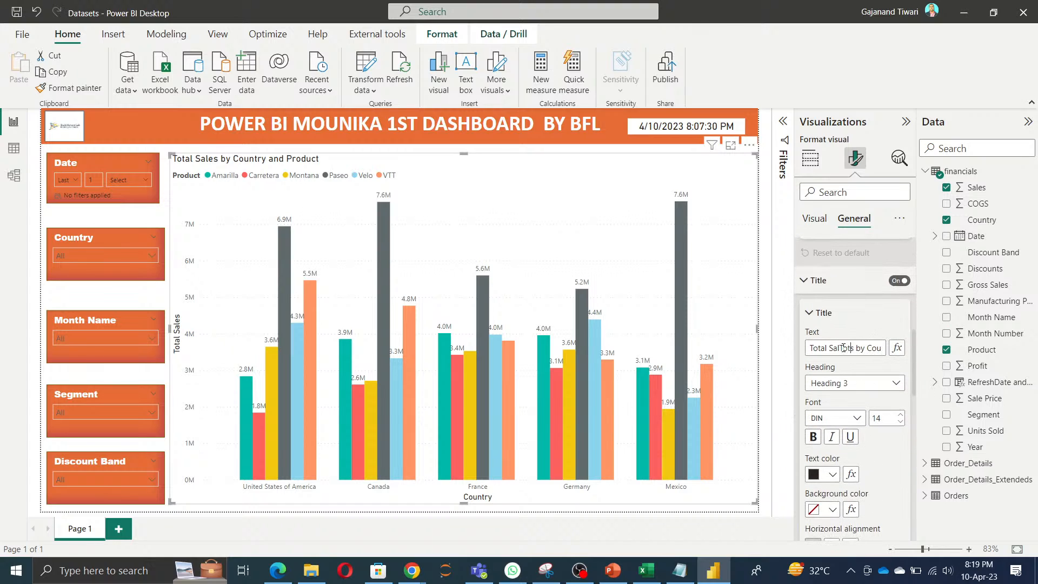
pyautogui.hotkey('ctrl', 'a')
pyautogui.press('BackSpace')
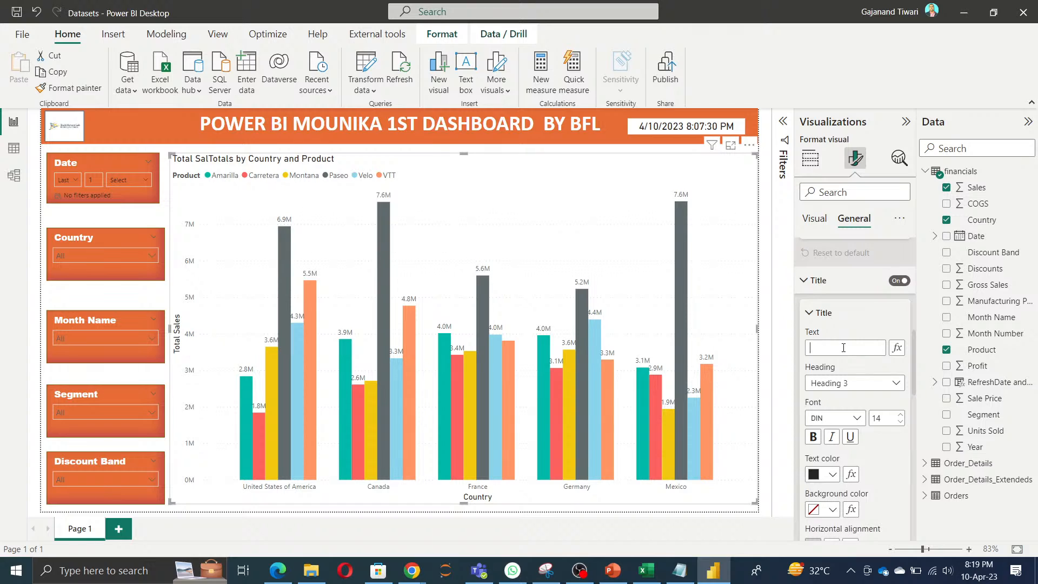
pyautogui.write('Total Sales by')
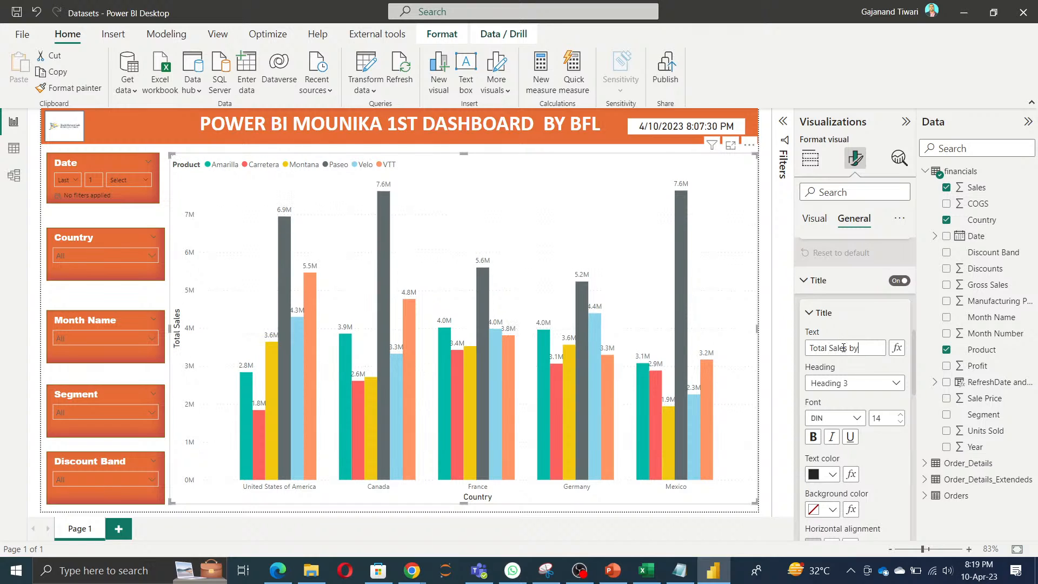
pyautogui.write(' Country and Product')
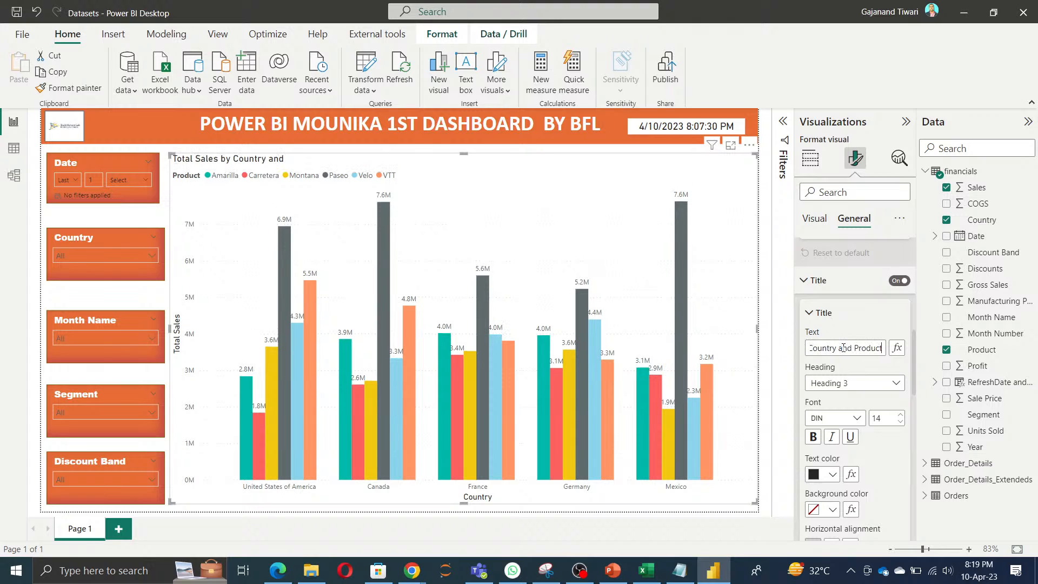
pyautogui.click(846, 369)
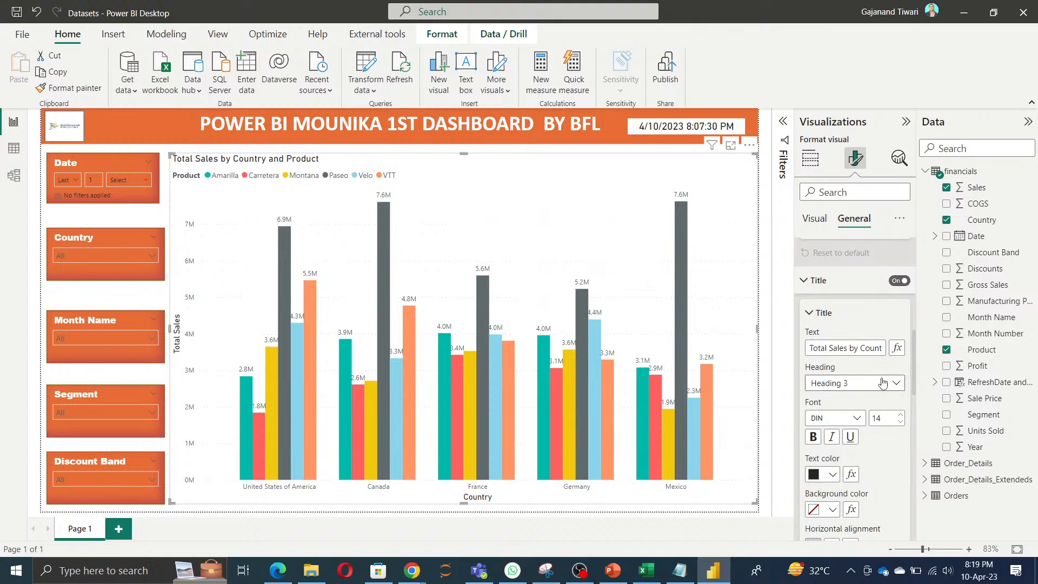
# Step: Set the chart title's font to Arial Black and its text color to white
pyautogui.scroll(-2, 876, 373)
pyautogui.click(847, 327)
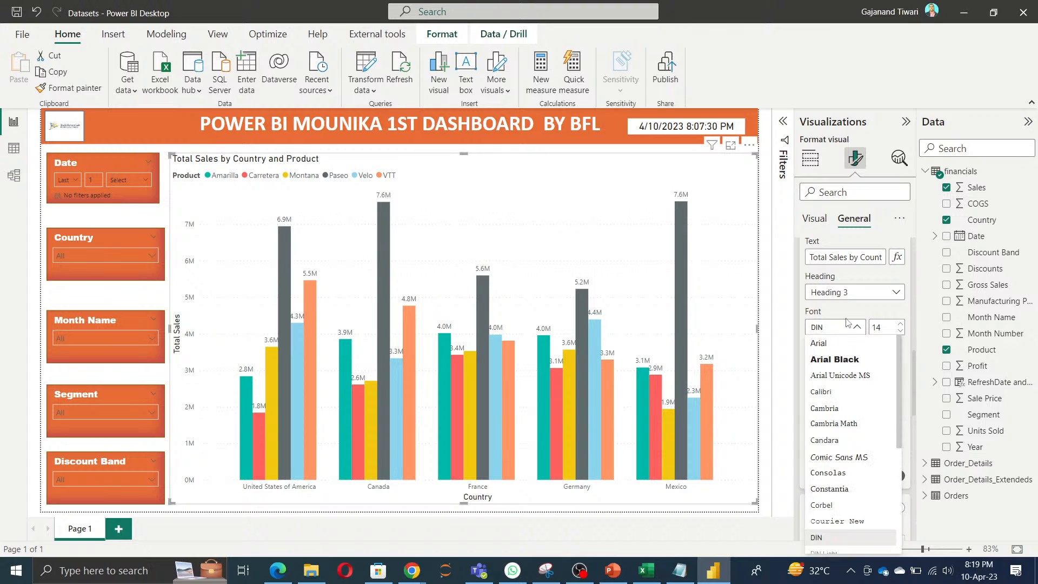
pyautogui.click(836, 359)
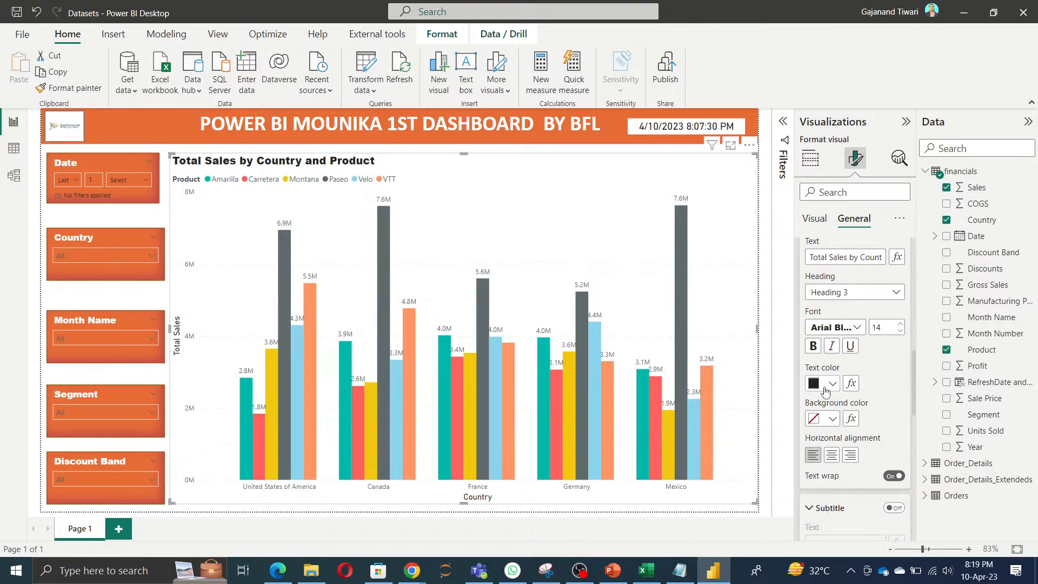
pyautogui.click(826, 384)
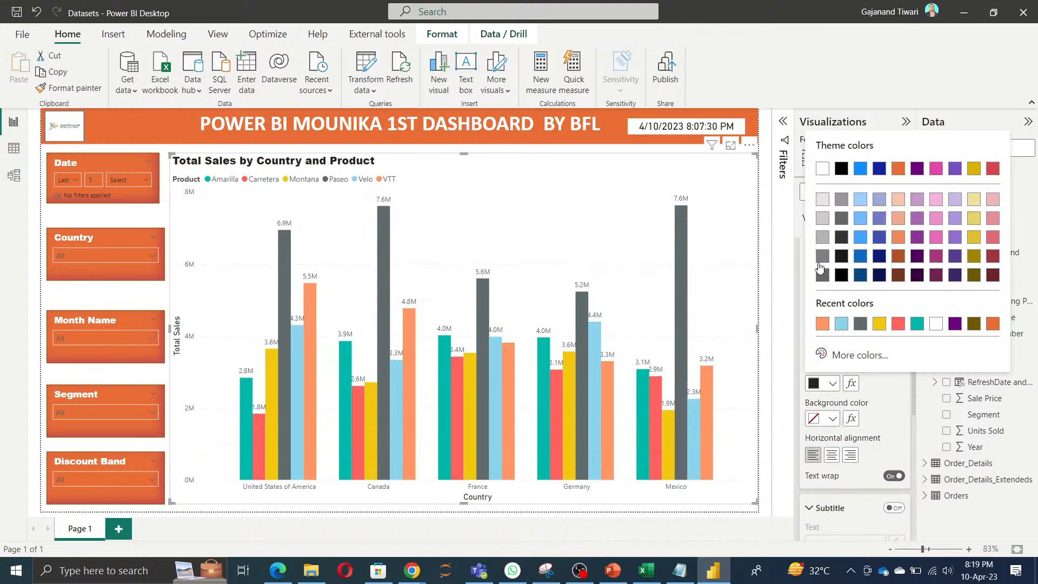
# Step: Fill the chart title's background with the recently used darker orange matching the banner, and narrow the chart slightly from its outer edge
pyautogui.click(832, 419)
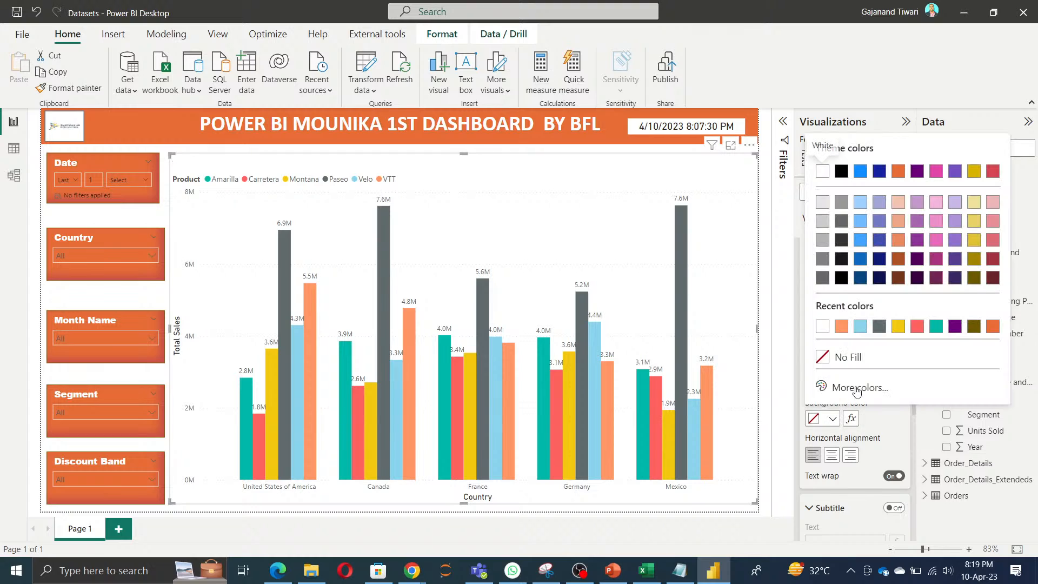
pyautogui.click(842, 327)
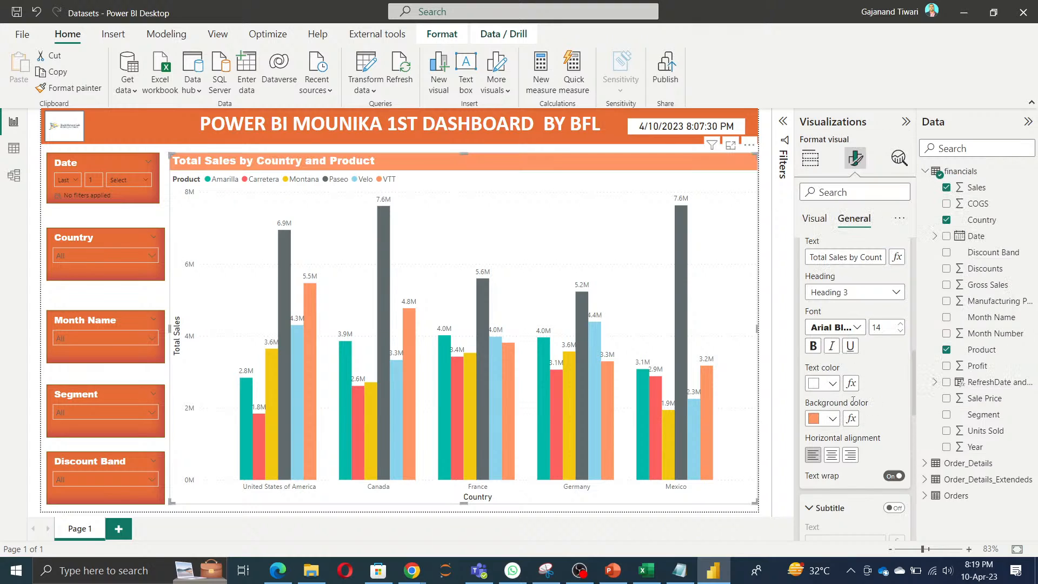
pyautogui.click(832, 420)
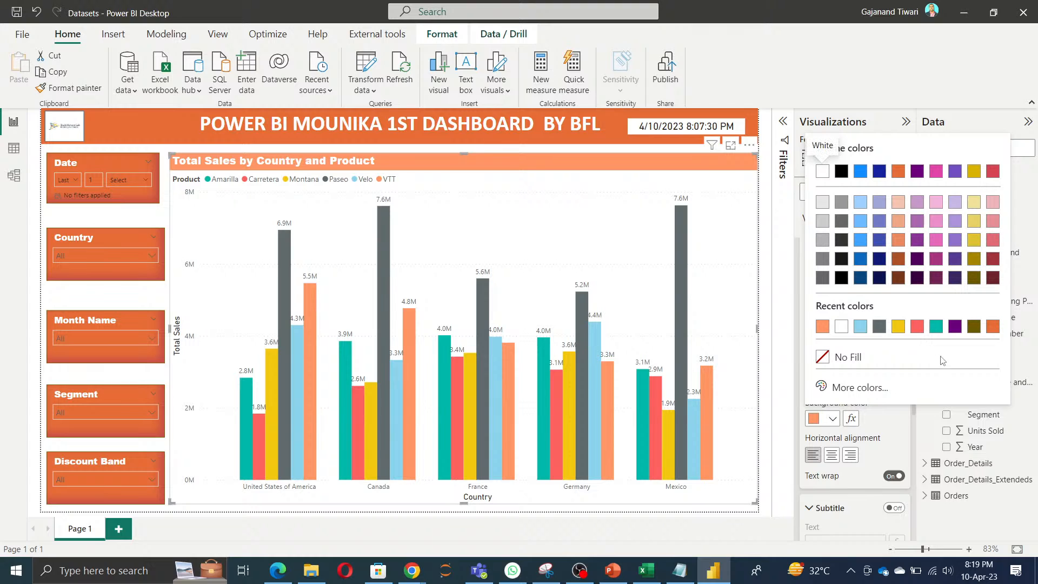
pyautogui.click(993, 326)
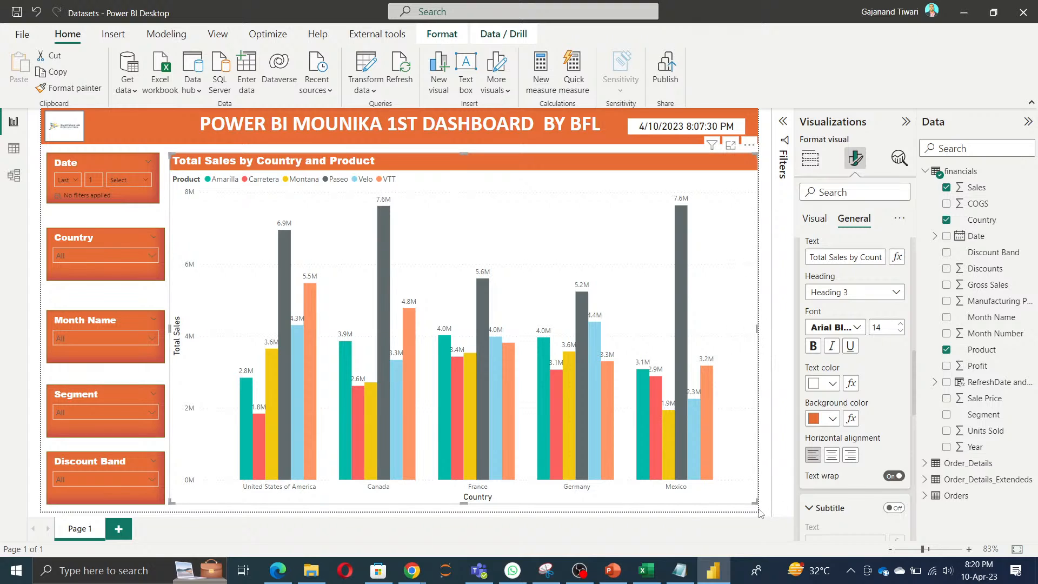
pyautogui.moveTo(750, 502); pyautogui.dragTo(750, 504)
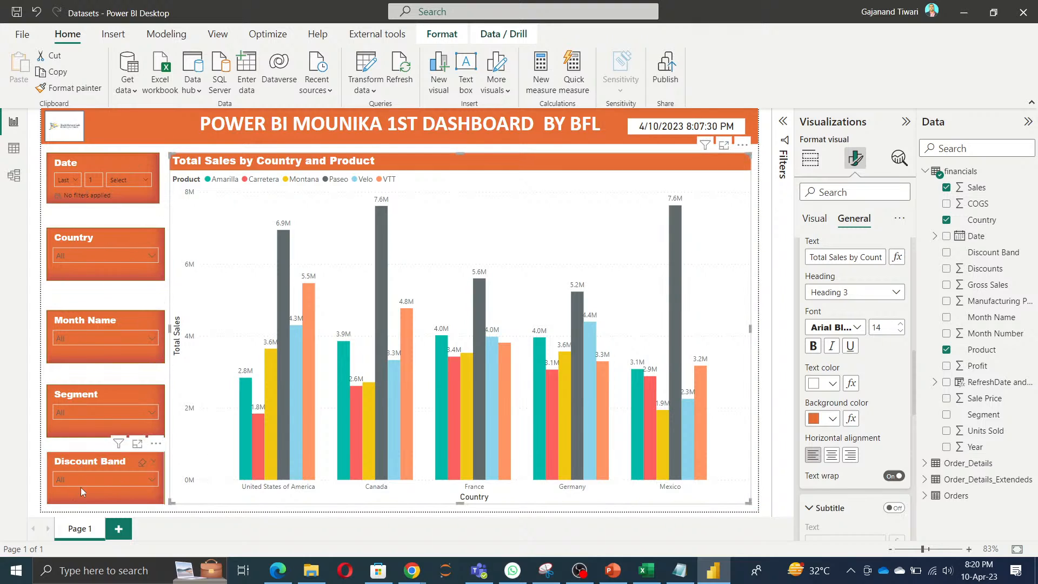
# Step: Select the Date, Country, Month Name, Segment and Discount Band slicers together, align them left and distribute them vertically
pyautogui.click(63, 459)
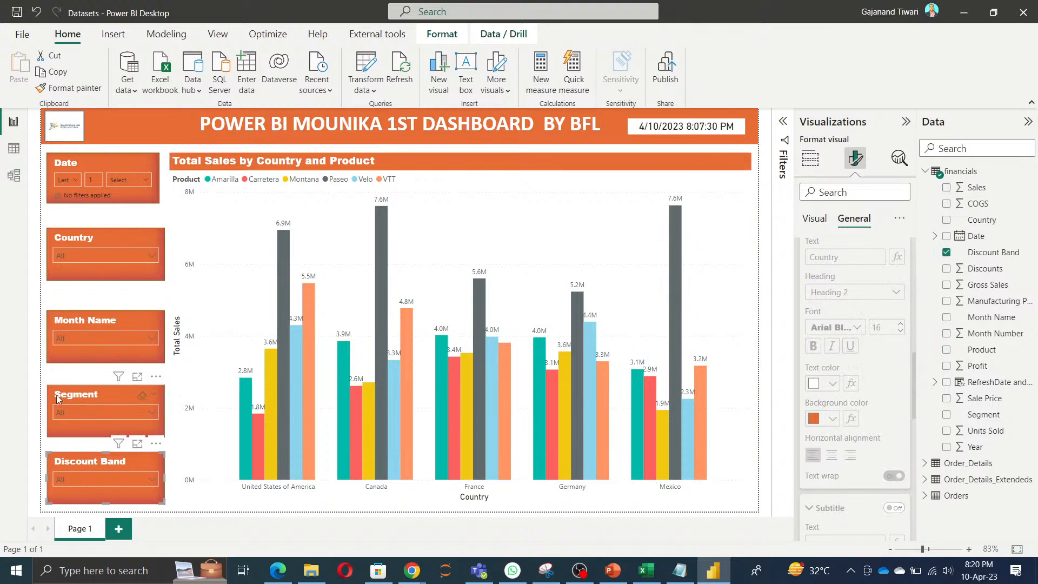
pyautogui.keyDown('ctrl'); pyautogui.click(59, 397); pyautogui.keyUp('ctrl')
pyautogui.keyDown('ctrl'); pyautogui.click(69, 323); pyautogui.keyUp('ctrl')
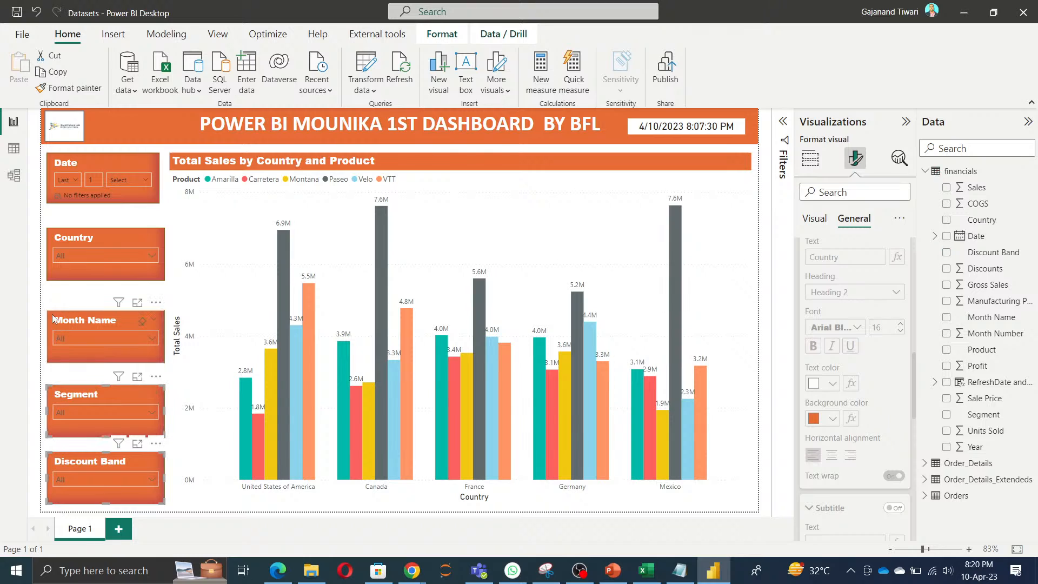
pyautogui.keyDown('ctrl'); pyautogui.click(69, 230); pyautogui.keyUp('ctrl')
pyautogui.keyDown('ctrl'); pyautogui.click(78, 164); pyautogui.keyUp('ctrl')
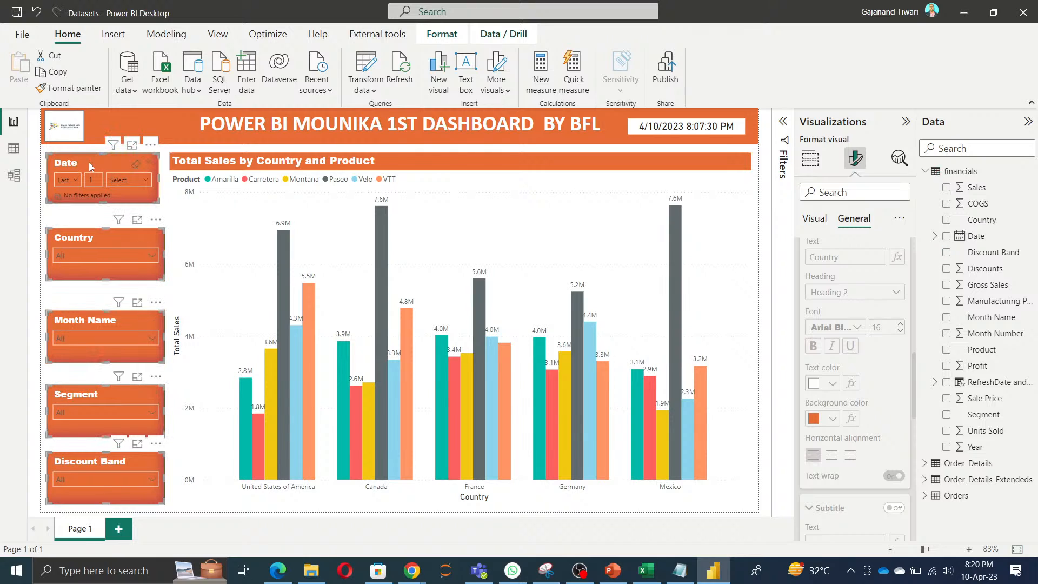
pyautogui.click(441, 34)
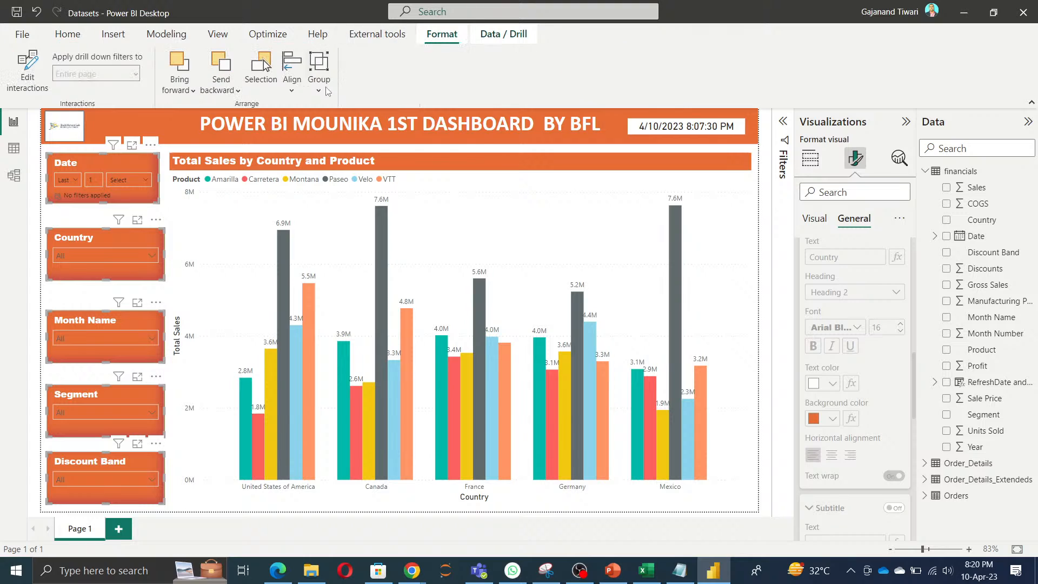
pyautogui.click(292, 93)
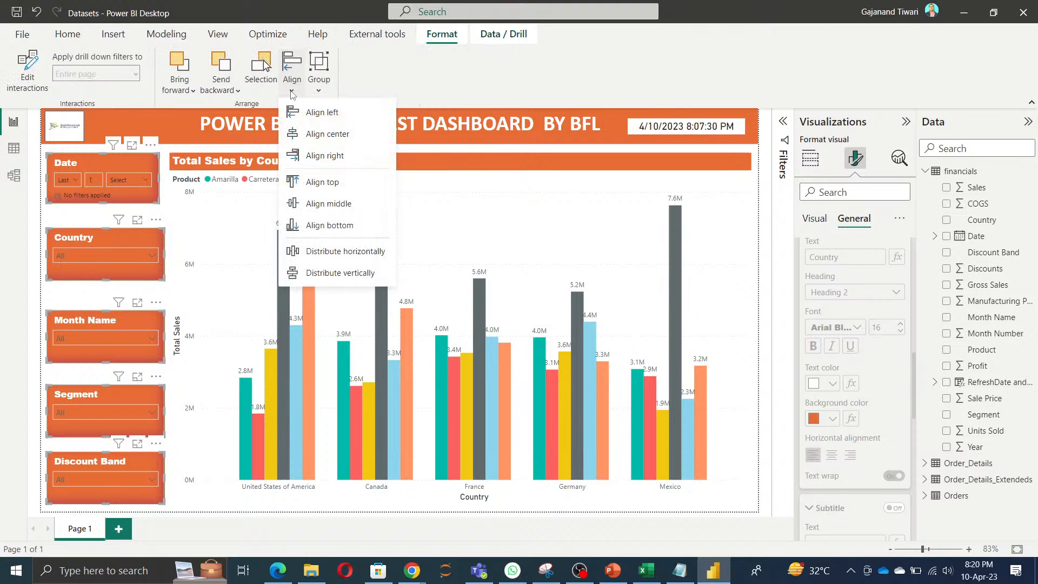
pyautogui.click(304, 119)
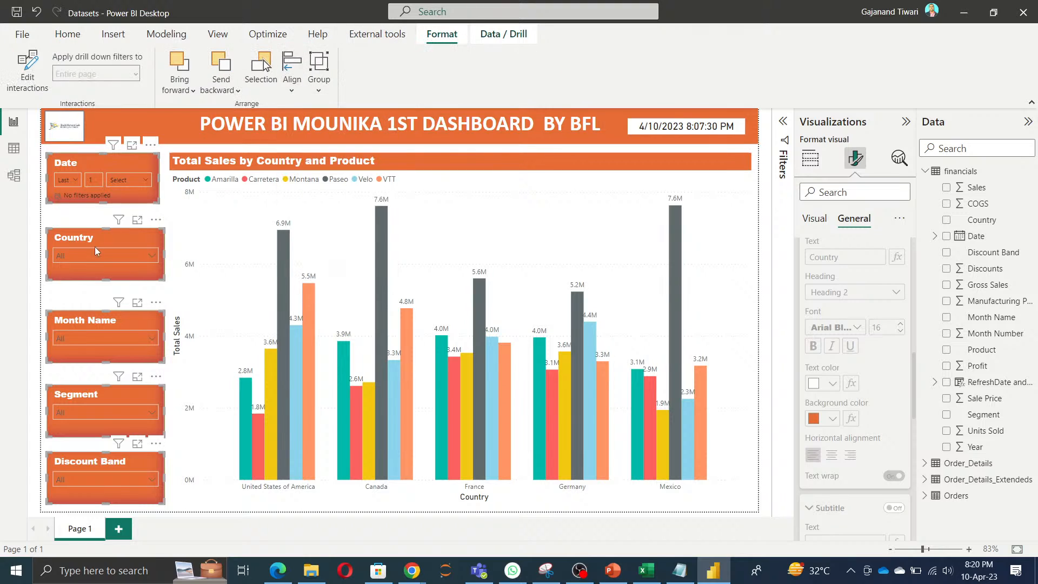
pyautogui.click(293, 87)
pyautogui.click(325, 274)
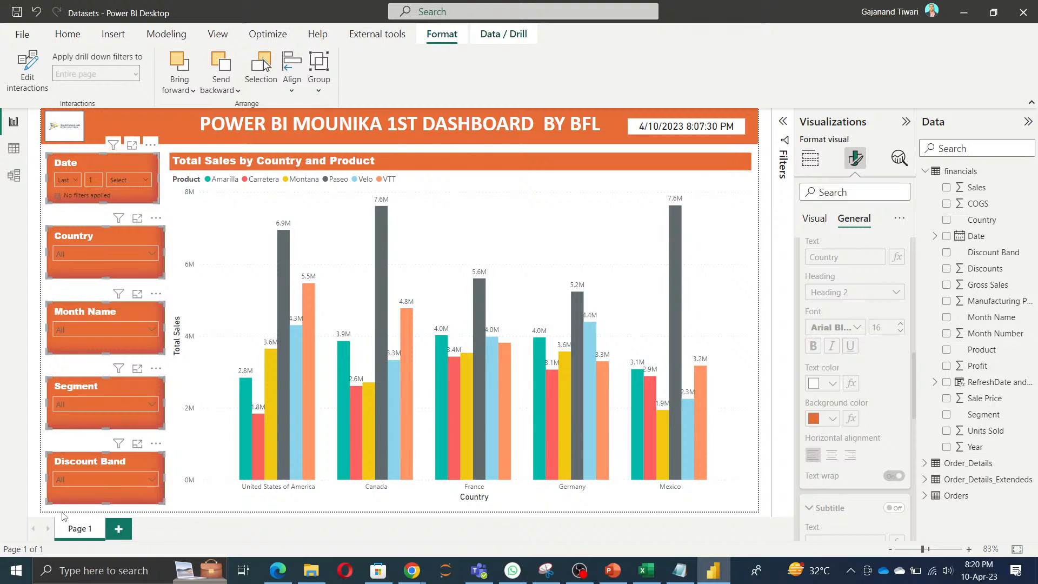
pyautogui.click(80, 514)
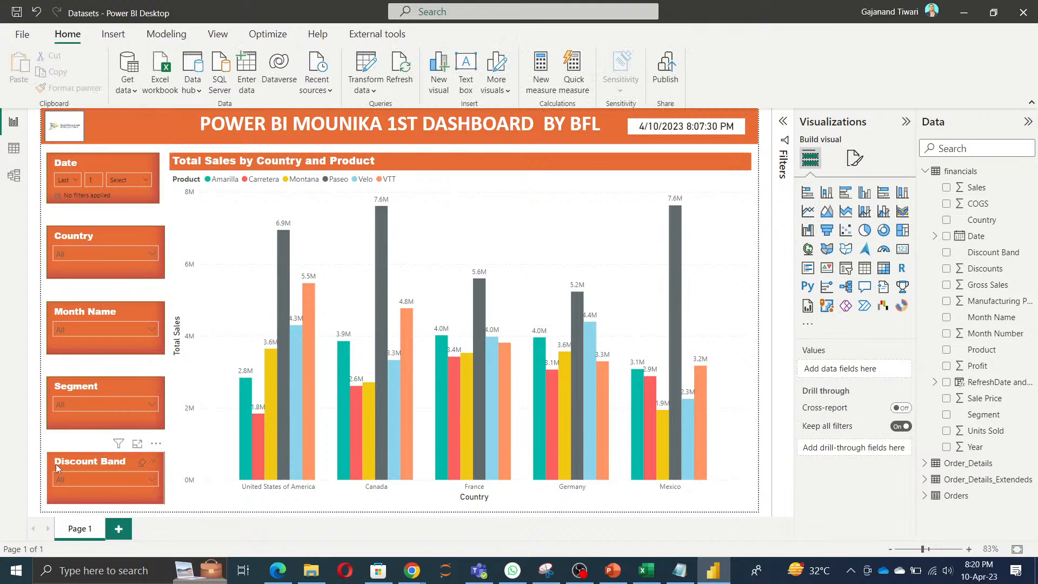
# Step: Nudge the Discount Band slicer slightly outward and narrow the Country, Month Name, Segment and Discount Band slicers to the Date slicer's width
pyautogui.moveTo(54, 463); pyautogui.dragTo(55, 466)
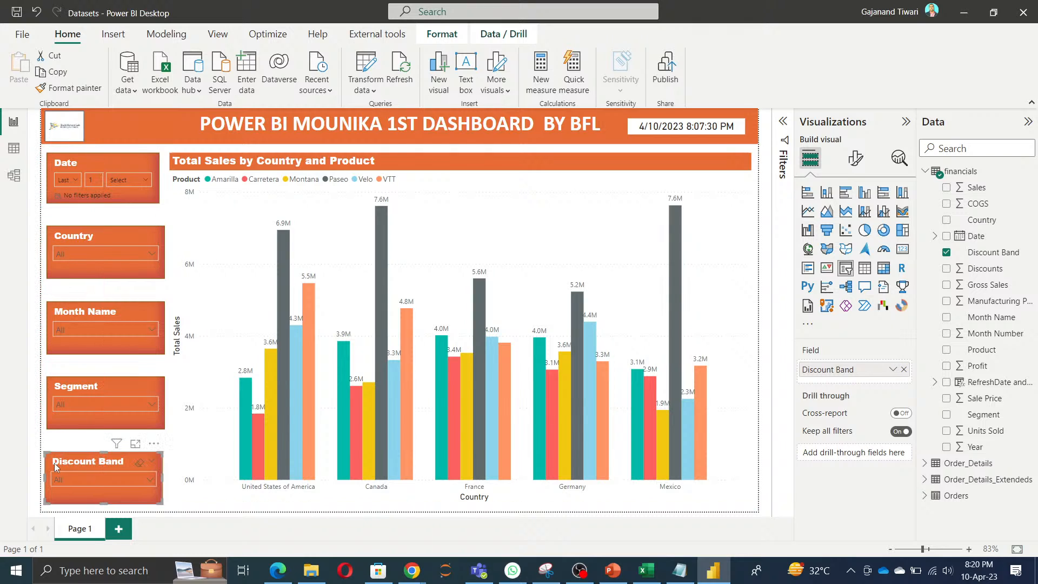
pyautogui.click(199, 463)
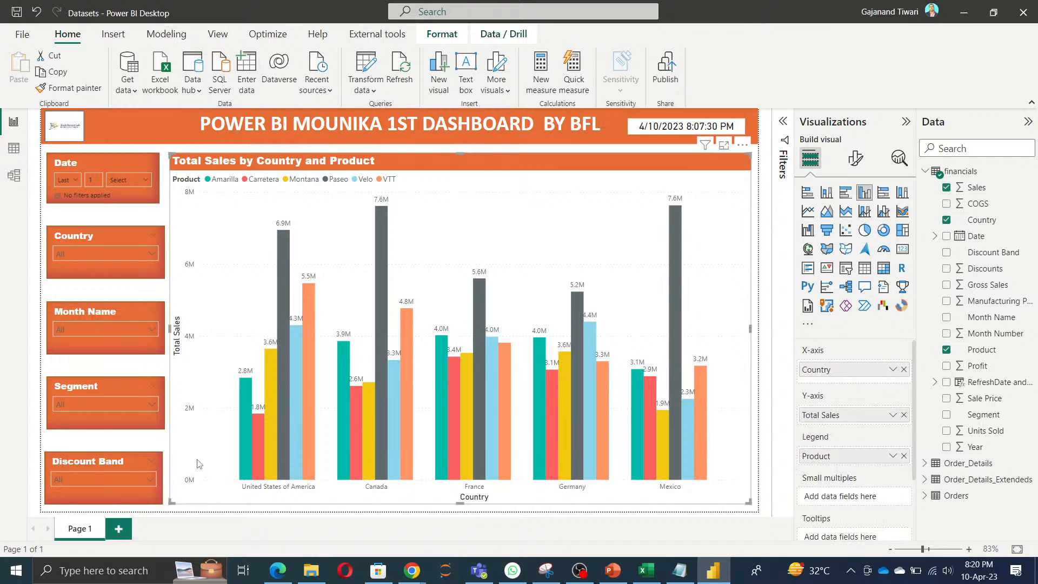
pyautogui.click(118, 233)
pyautogui.moveTo(164, 256); pyautogui.dragTo(157, 258)
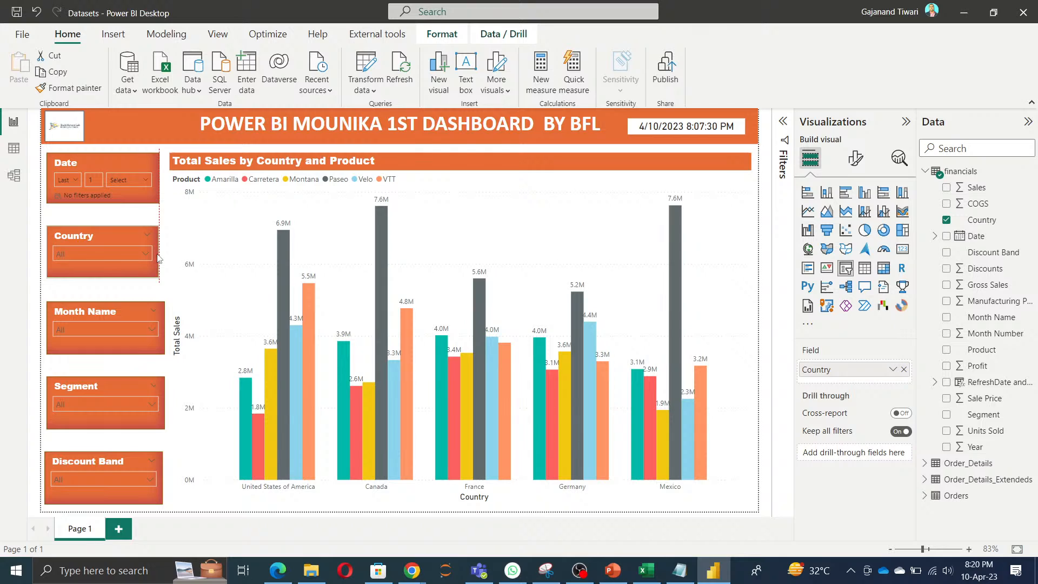
pyautogui.click(116, 313)
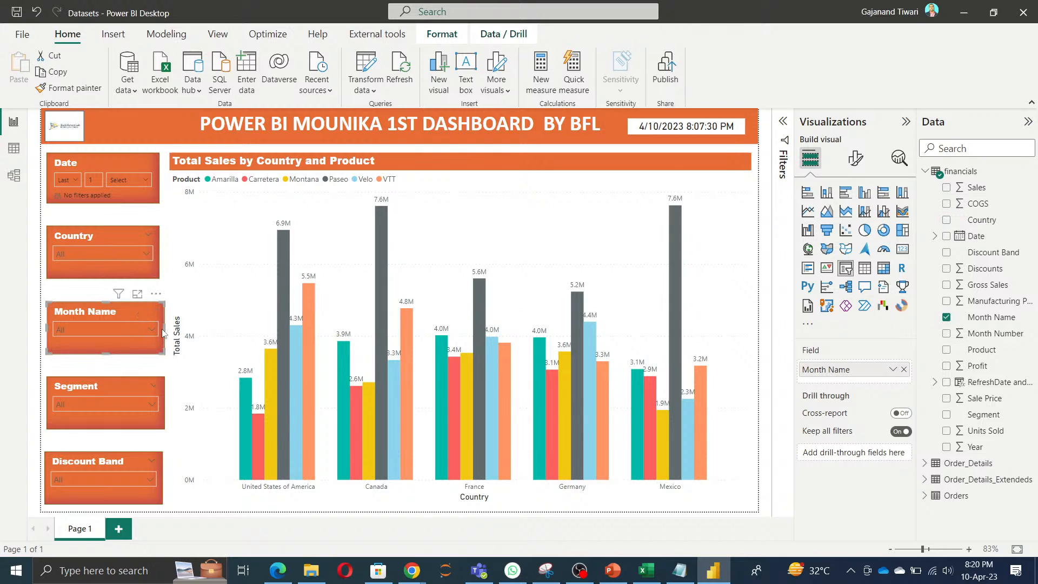
pyautogui.moveTo(163, 333); pyautogui.dragTo(160, 332)
pyautogui.click(122, 394)
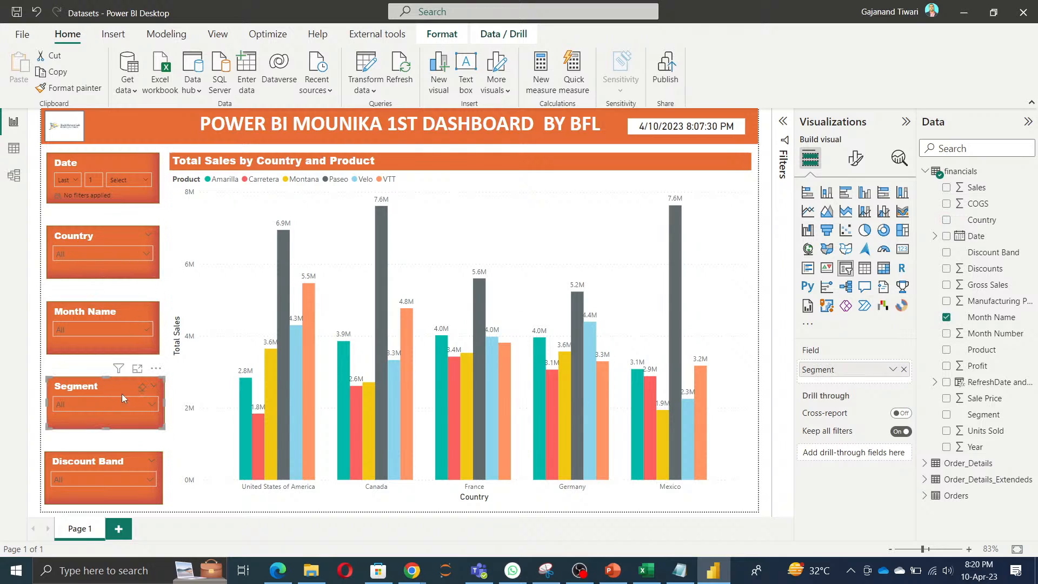
pyautogui.moveTo(165, 404); pyautogui.dragTo(159, 405)
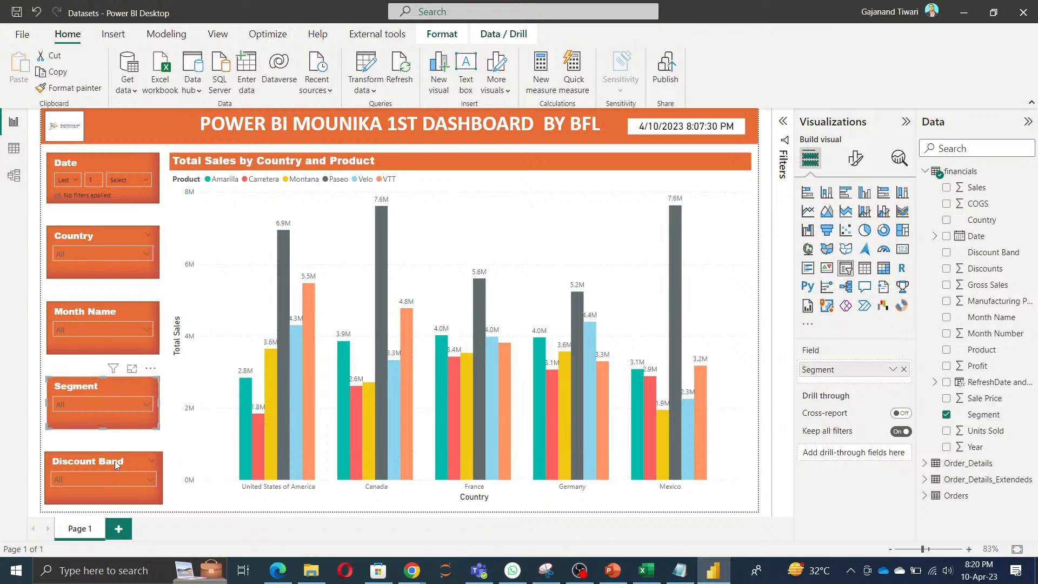
pyautogui.click(150, 501)
pyautogui.moveTo(162, 478); pyautogui.dragTo(156, 479)
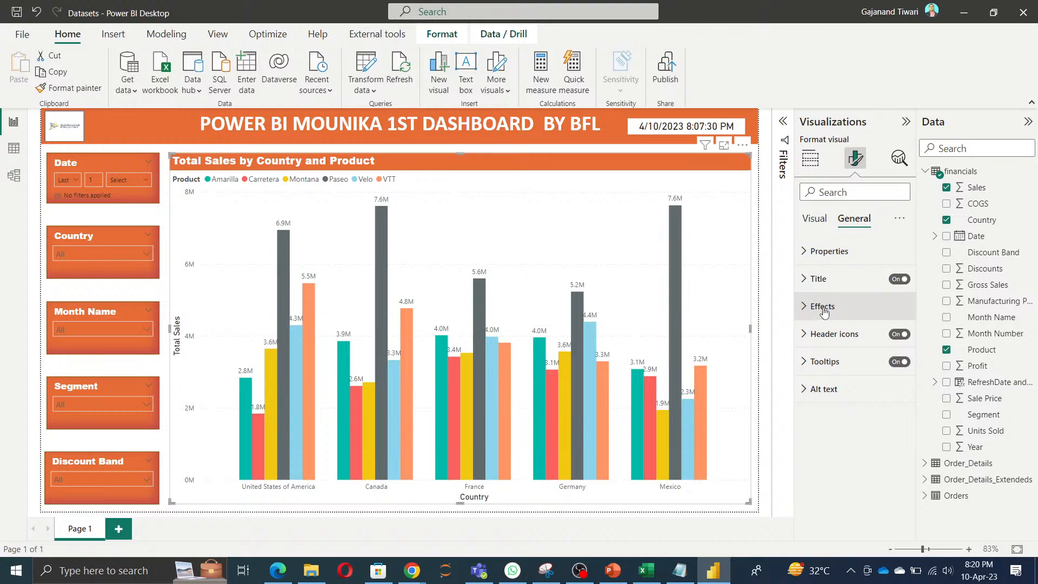
# Step: Fill the sales chart's background with the lightest gray shade and set its transparency to 35 %
pyautogui.click(823, 309)
pyautogui.click(833, 375)
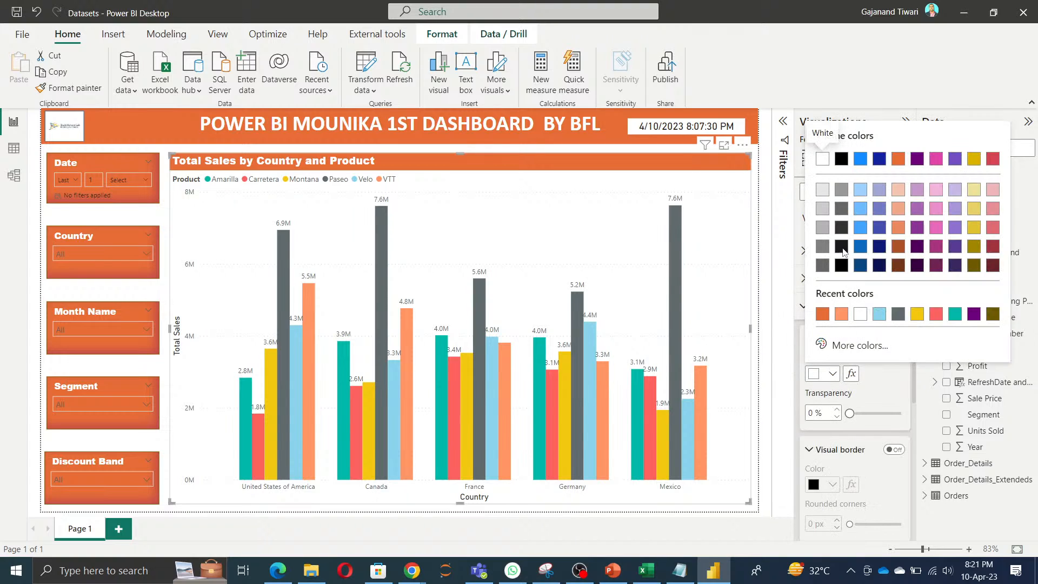
pyautogui.click(825, 192)
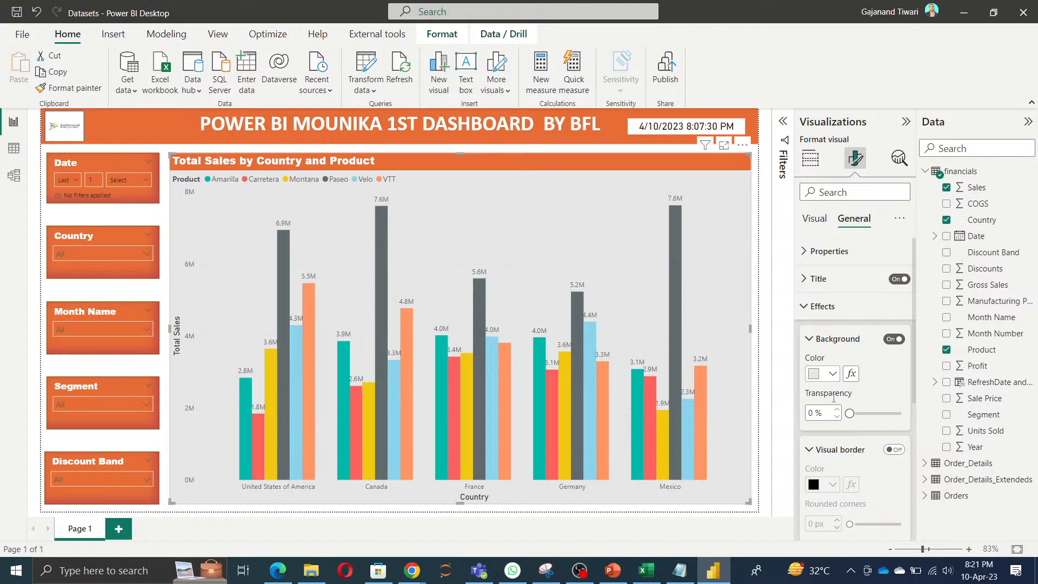
pyautogui.scroll(-1, 850, 411)
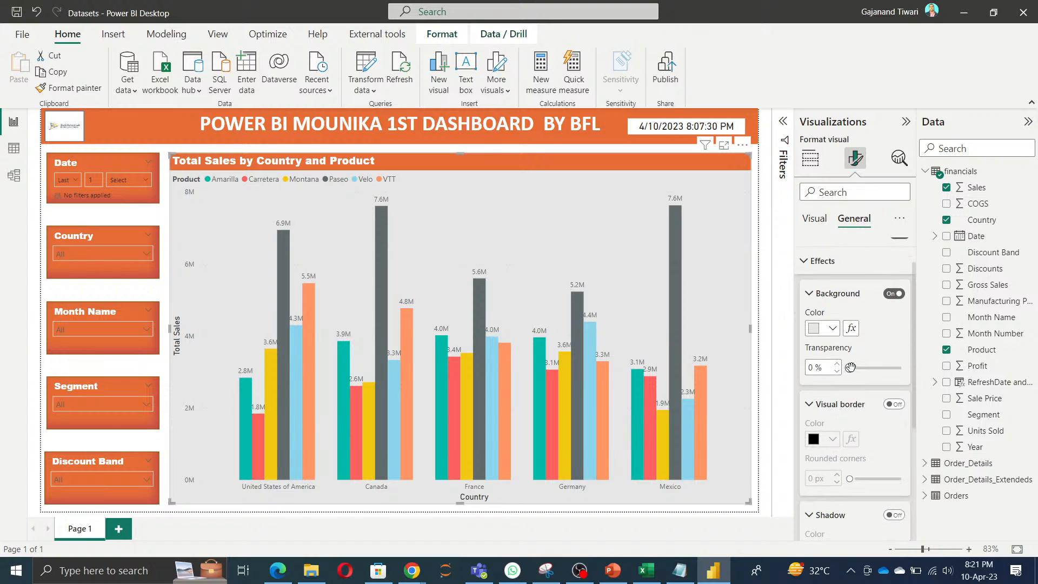
pyautogui.moveTo(850, 368); pyautogui.dragTo(877, 373)
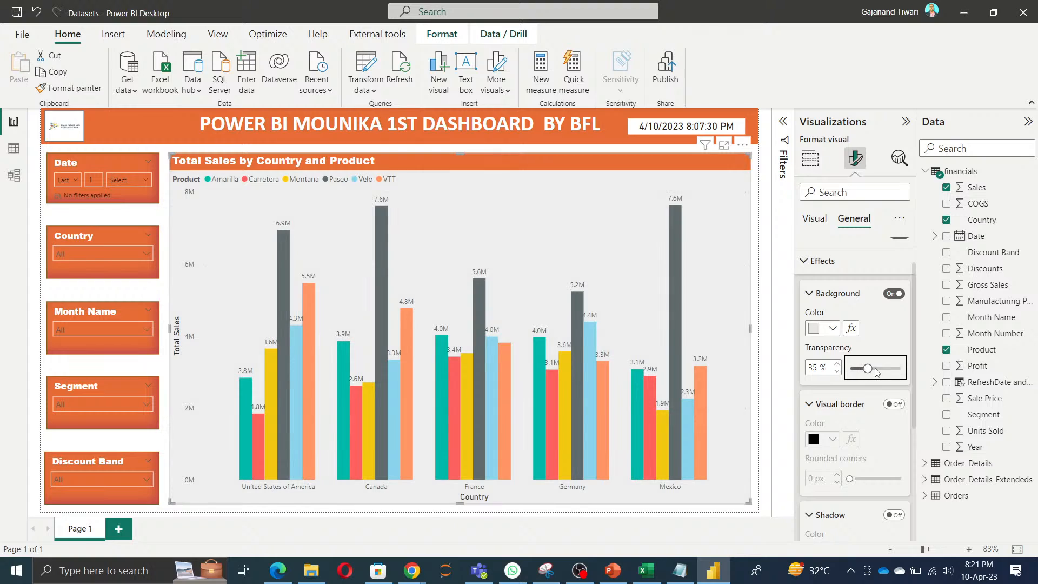
# Step: Turn on the chart's visual border and color it with the recently used darker orange matching the banner
pyautogui.click(894, 404)
pyautogui.click(833, 439)
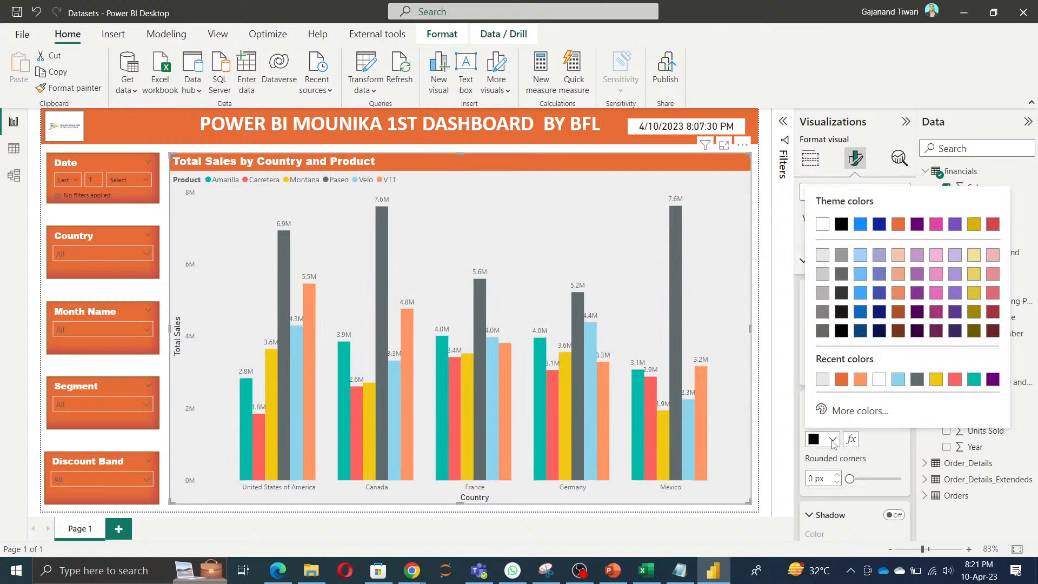
pyautogui.click(840, 387)
# Step: Turn on the chart's shadow, color it teal #01B8AA and set its offset to Inside
pyautogui.scroll(-3, 885, 451)
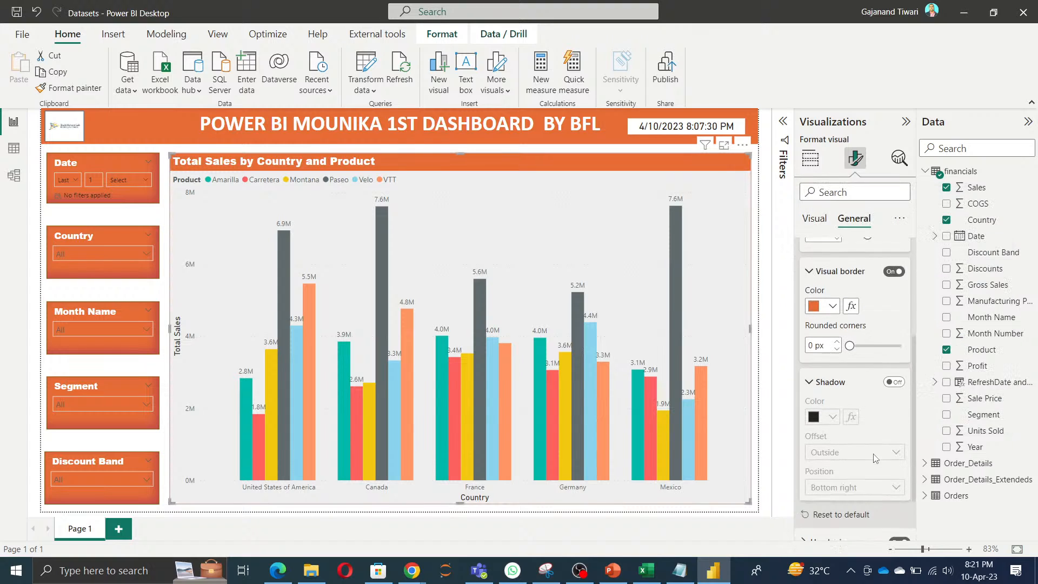
pyautogui.click(894, 379)
pyautogui.click(833, 414)
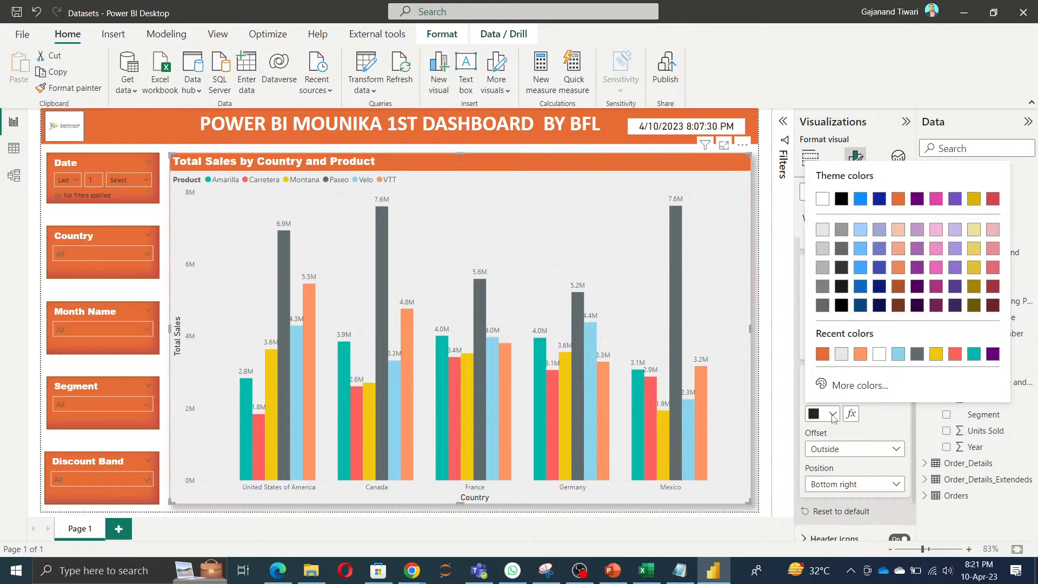
pyautogui.click(971, 357)
pyautogui.click(872, 451)
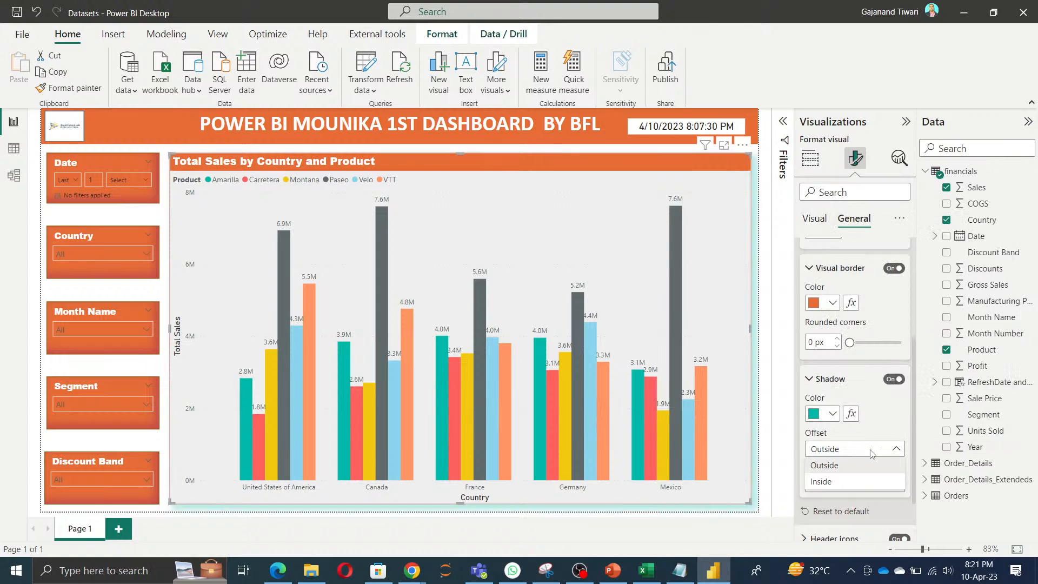
pyautogui.click(822, 482)
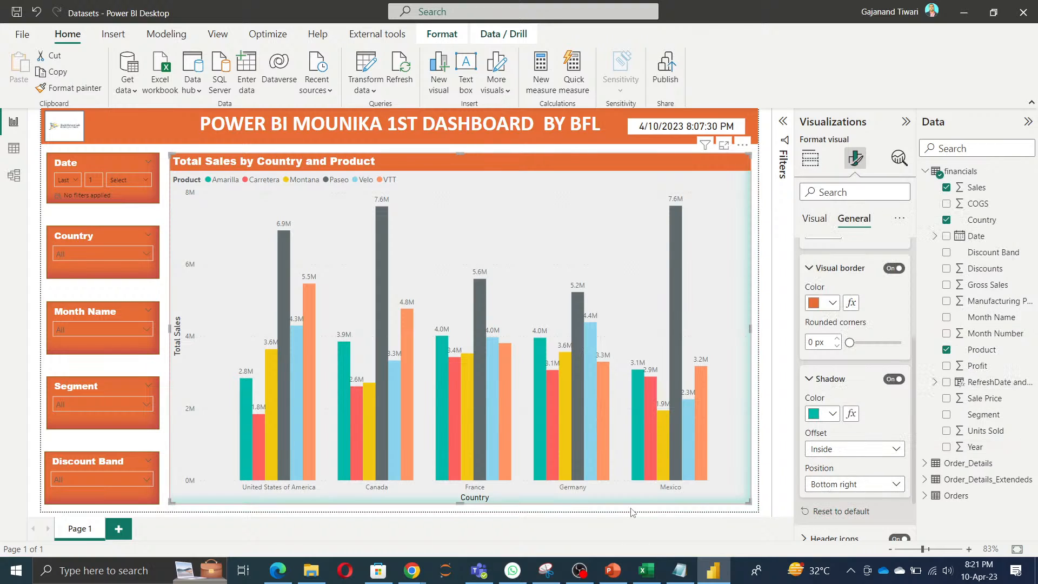
# Step: Try the Outside offset for the chart's shadow, return it to Inside, and close the effects settings
pyautogui.scroll(-2, 872, 481)
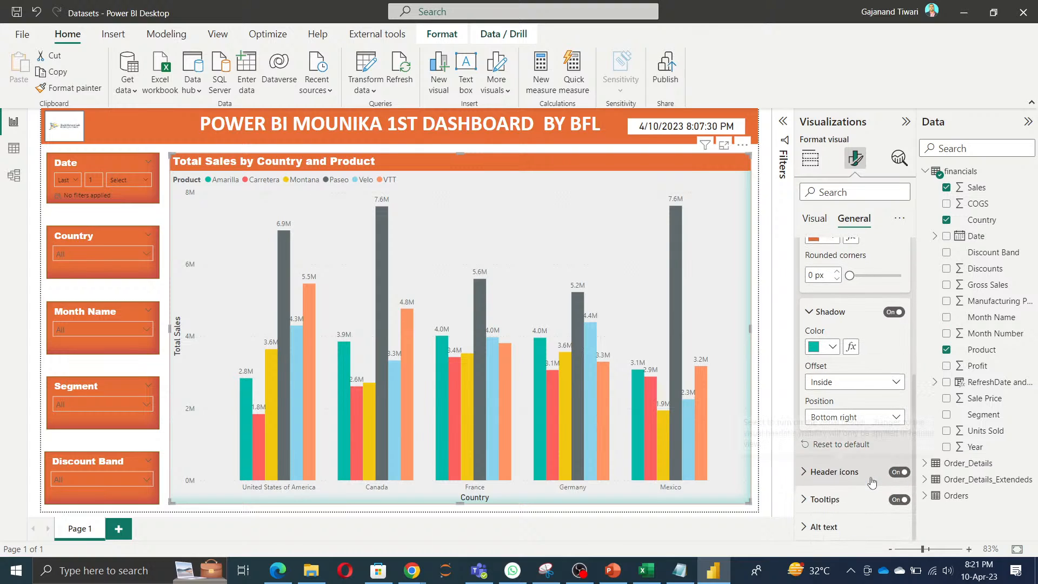
pyautogui.click(897, 383)
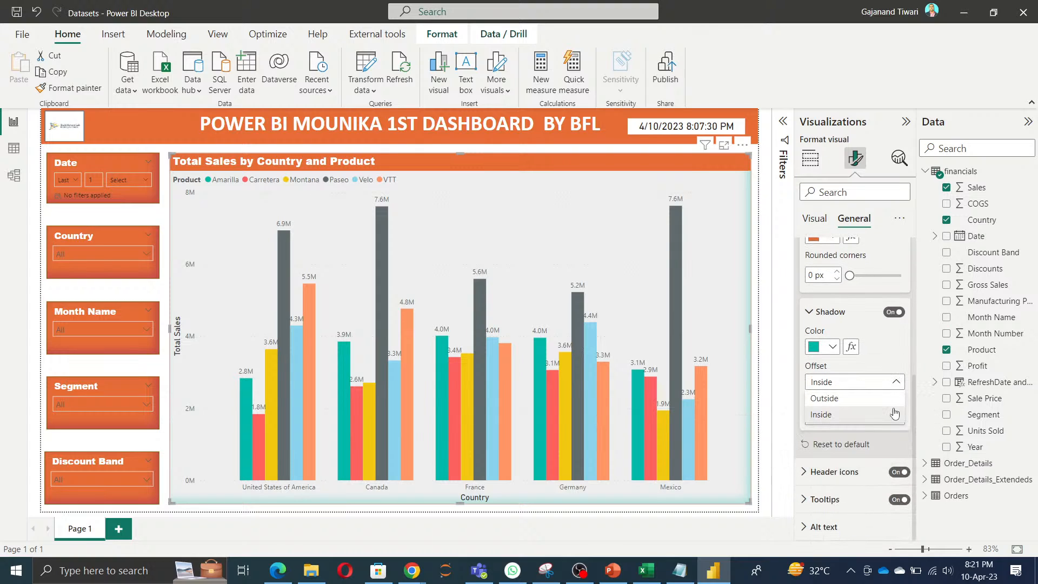
pyautogui.click(914, 409)
pyautogui.click(887, 382)
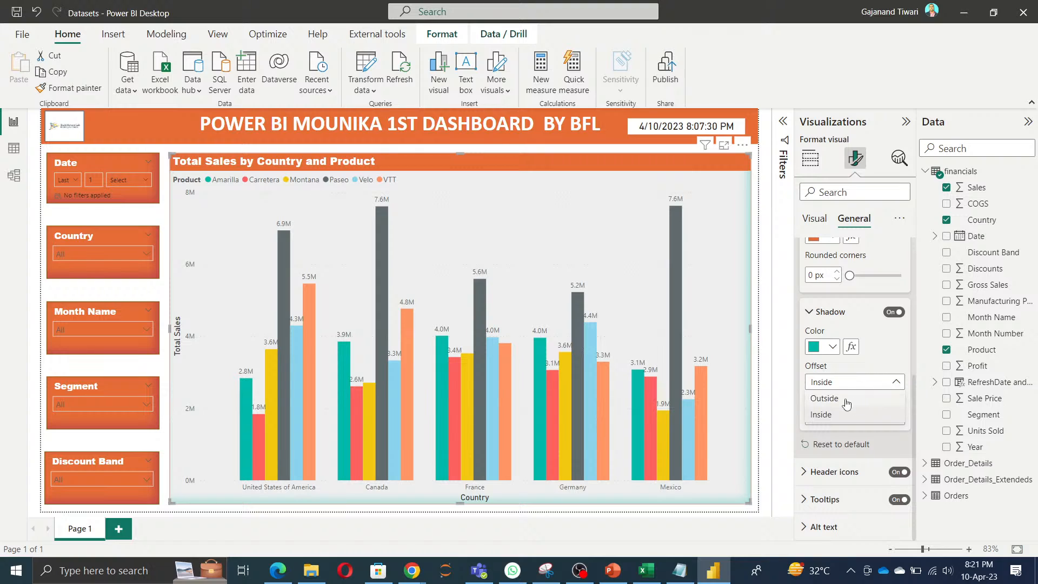
pyautogui.click(843, 399)
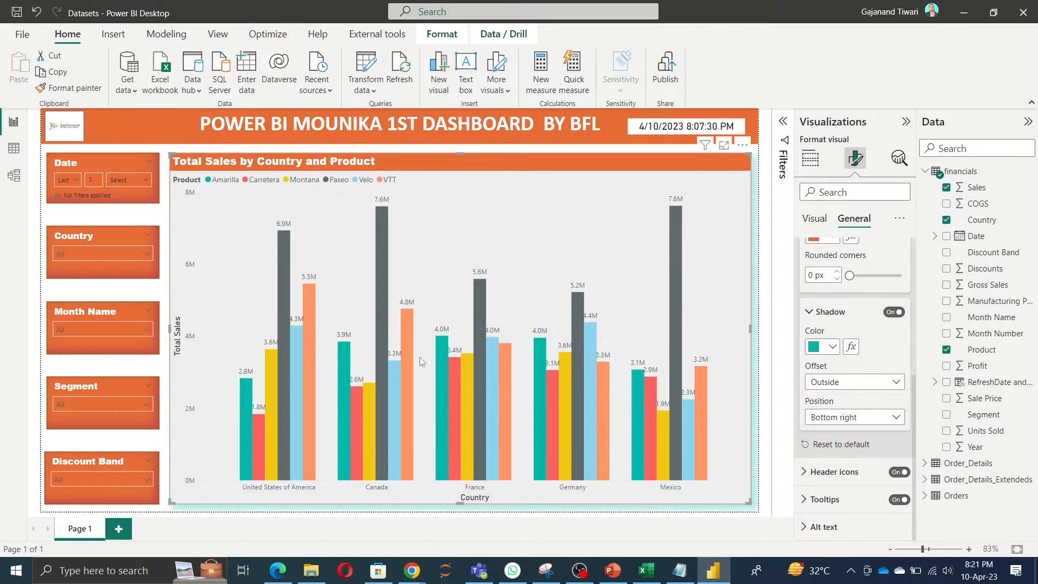
pyautogui.click(858, 385)
pyautogui.click(839, 417)
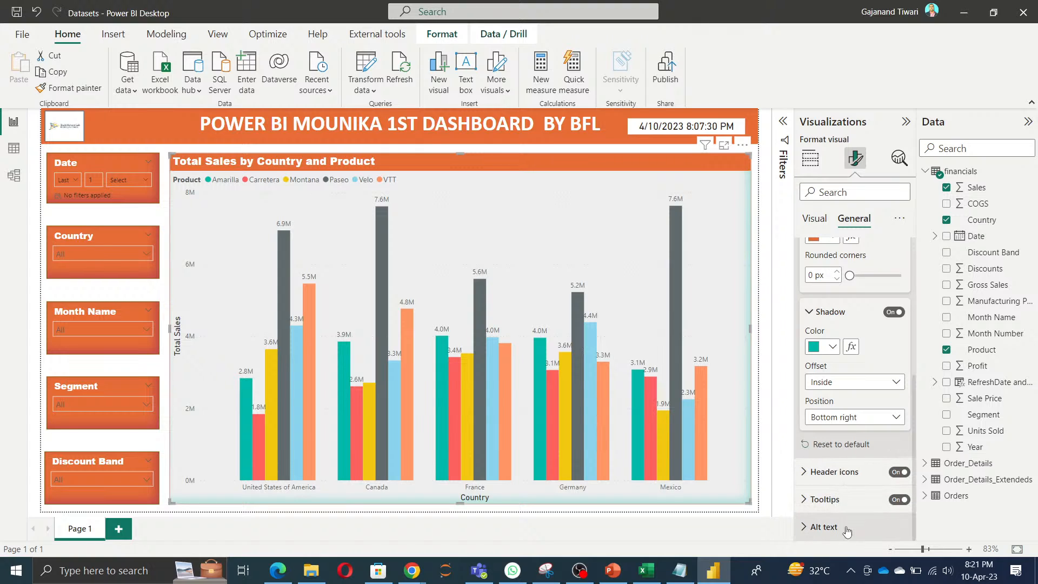
pyautogui.scroll(5, 855, 459)
pyautogui.click(804, 306)
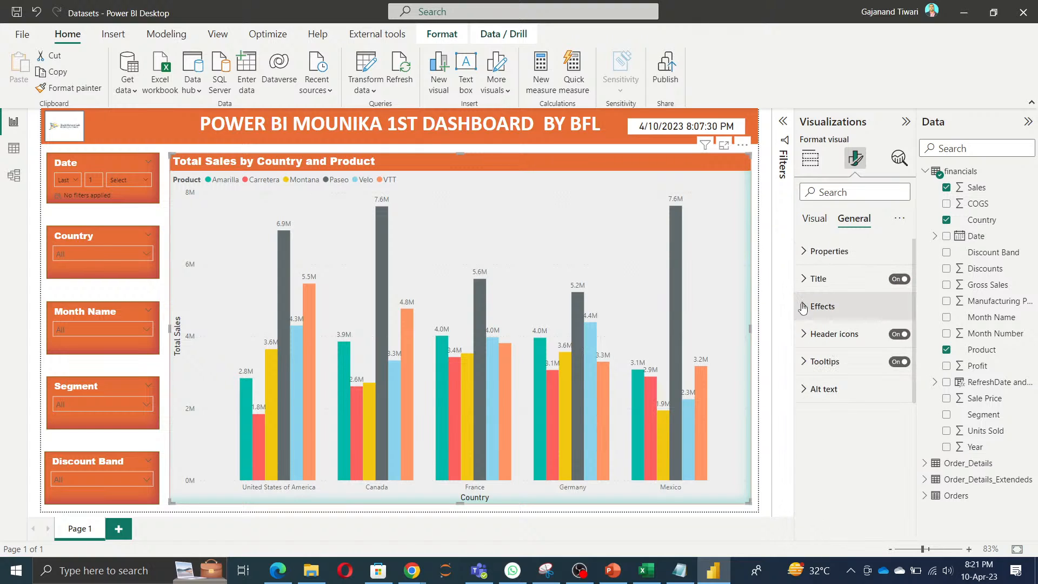
pyautogui.click(723, 515)
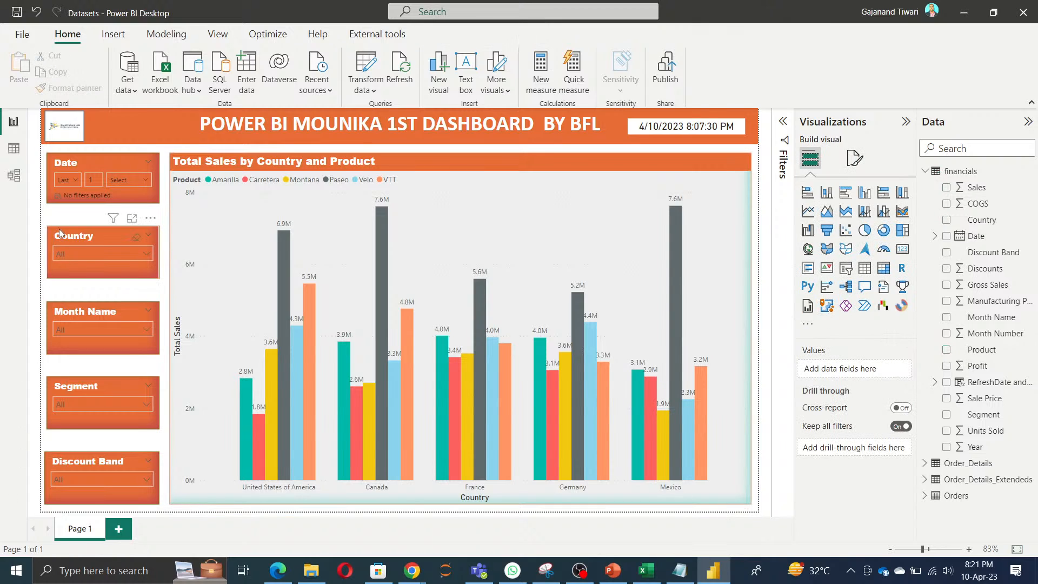
# Step: Set the Date slicer's relative period to Last 1 Years
pyautogui.click(66, 186)
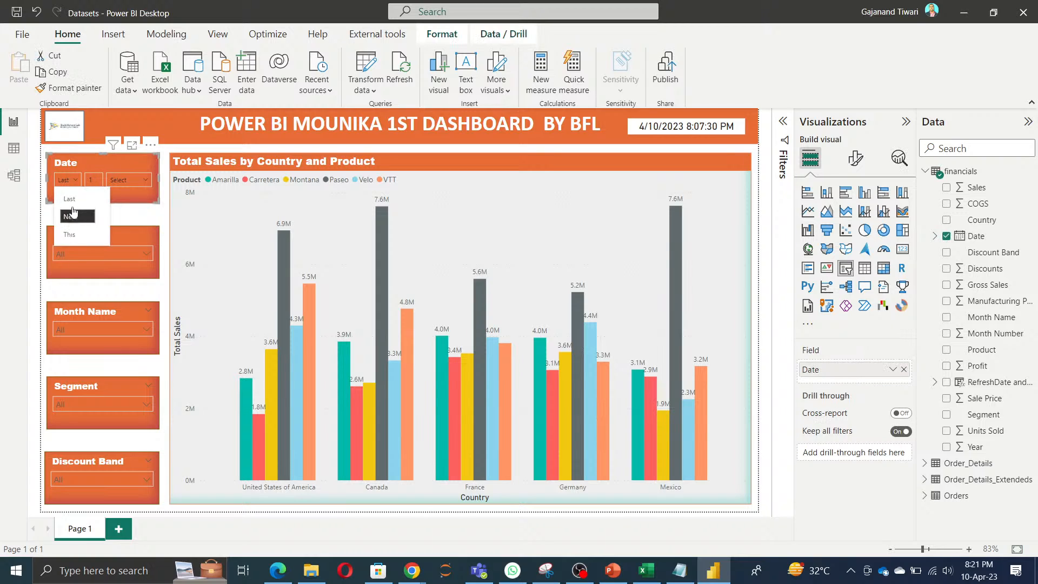
pyautogui.click(74, 206)
pyautogui.click(130, 180)
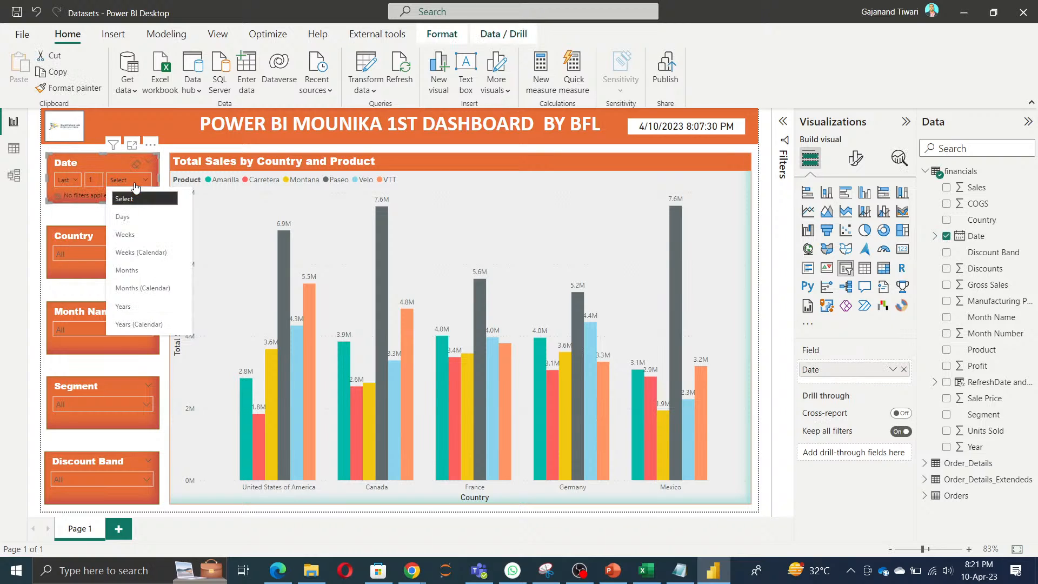
pyautogui.click(128, 309)
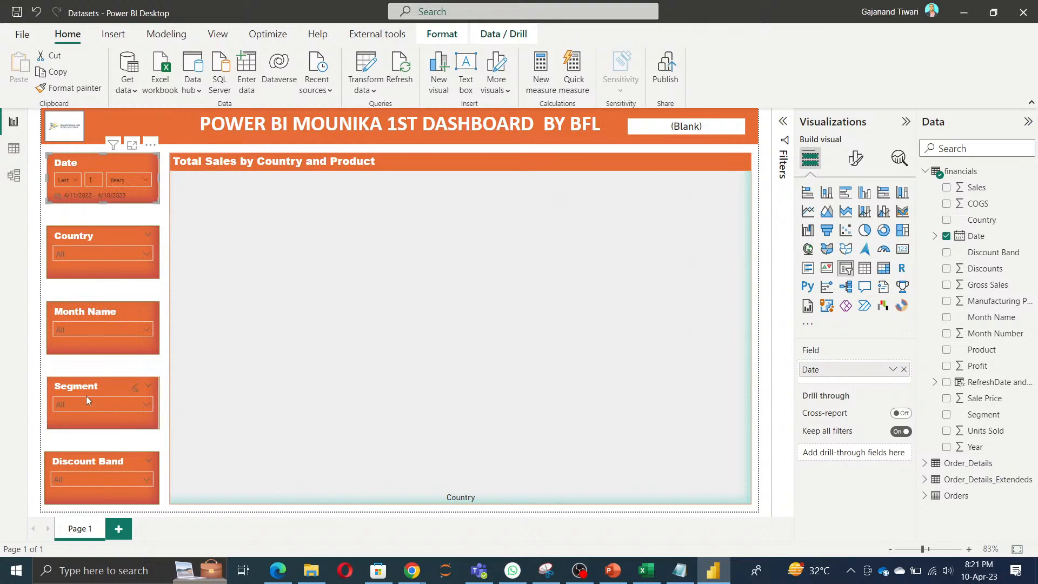
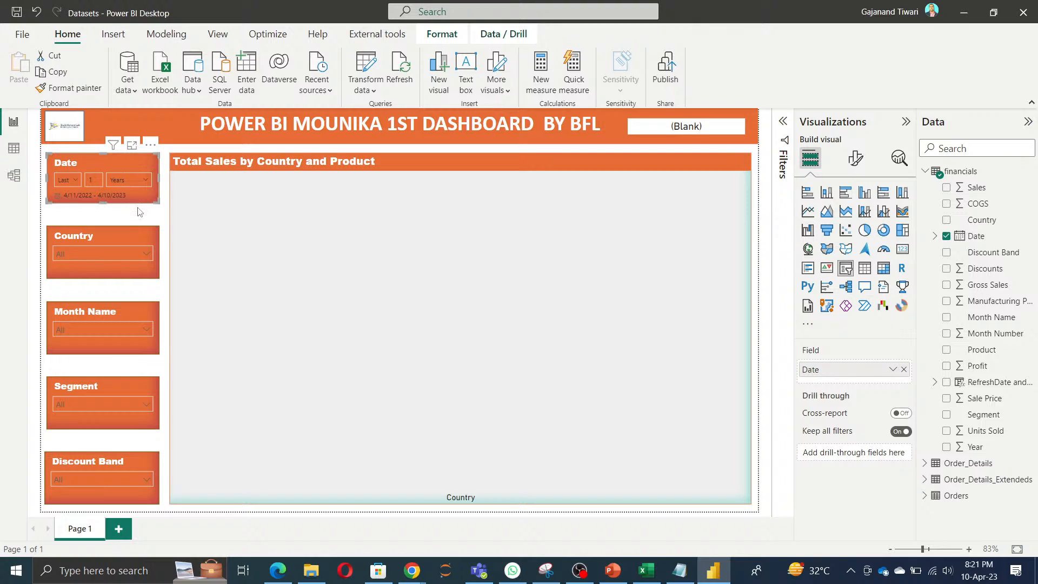
# Step: Check the Year and Date columns of the financials table in the data view and return to the report
pyautogui.click(14, 149)
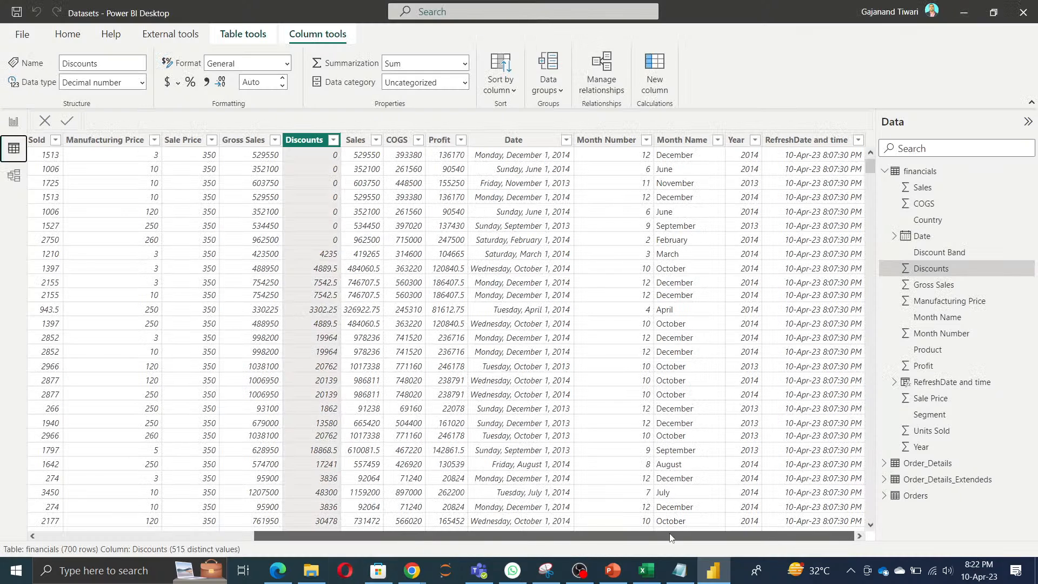
pyautogui.click(755, 142)
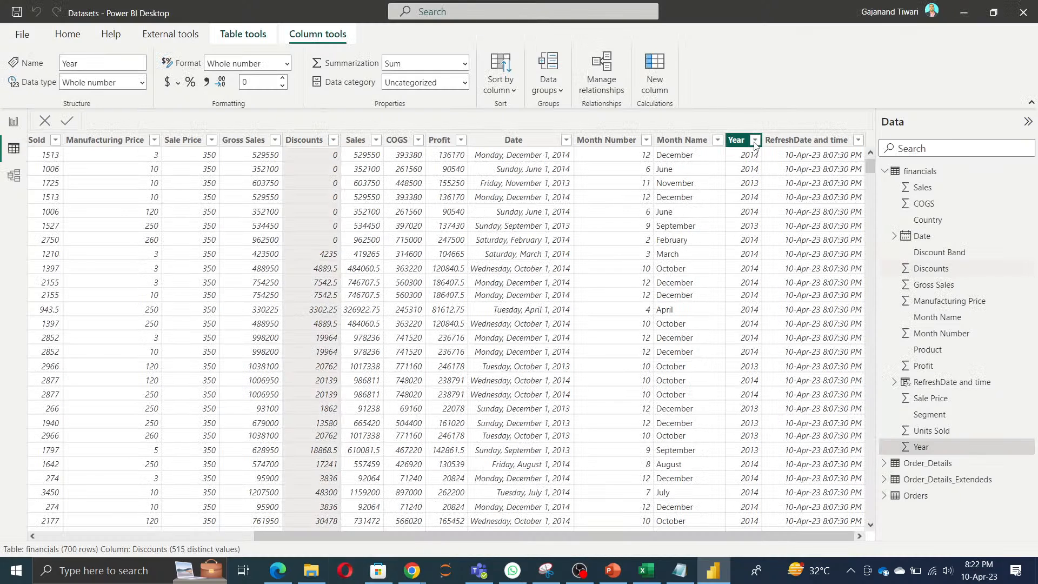
pyautogui.click(927, 323)
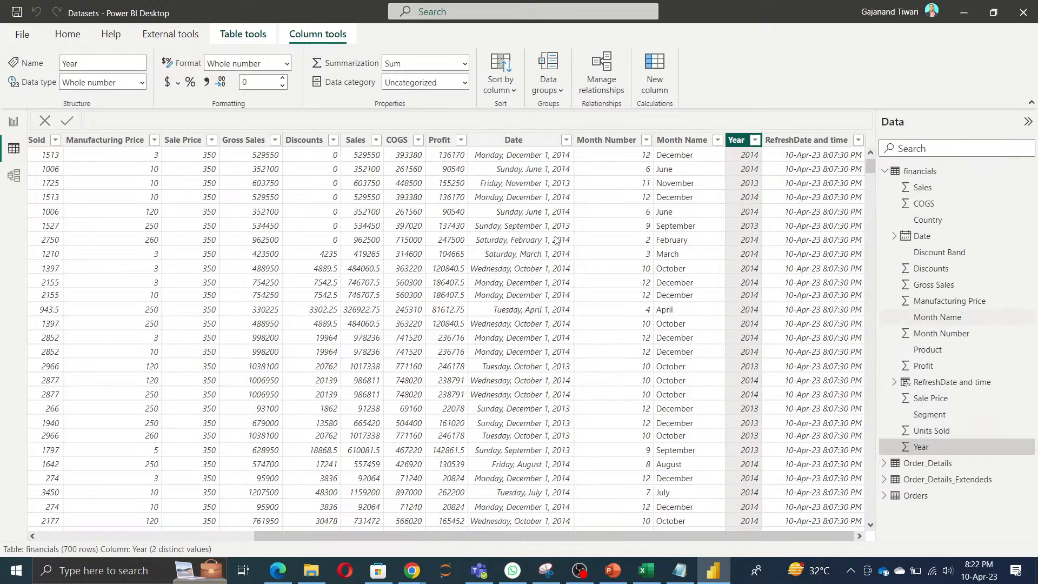
pyautogui.click(14, 121)
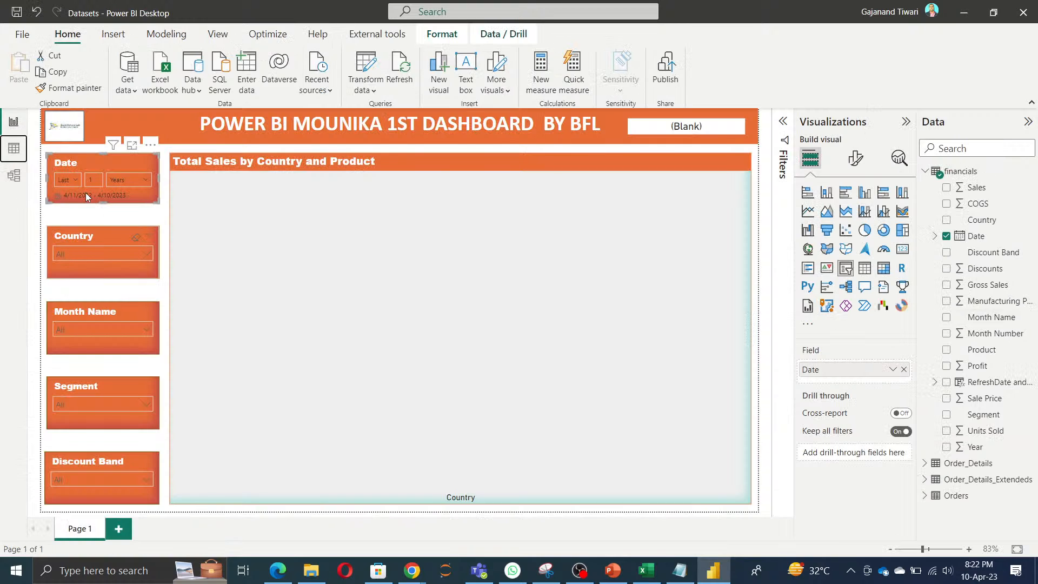
# Step: Try the Date slicer's relative period at Last 10 Years and at Last 5 Years
pyautogui.click(74, 185)
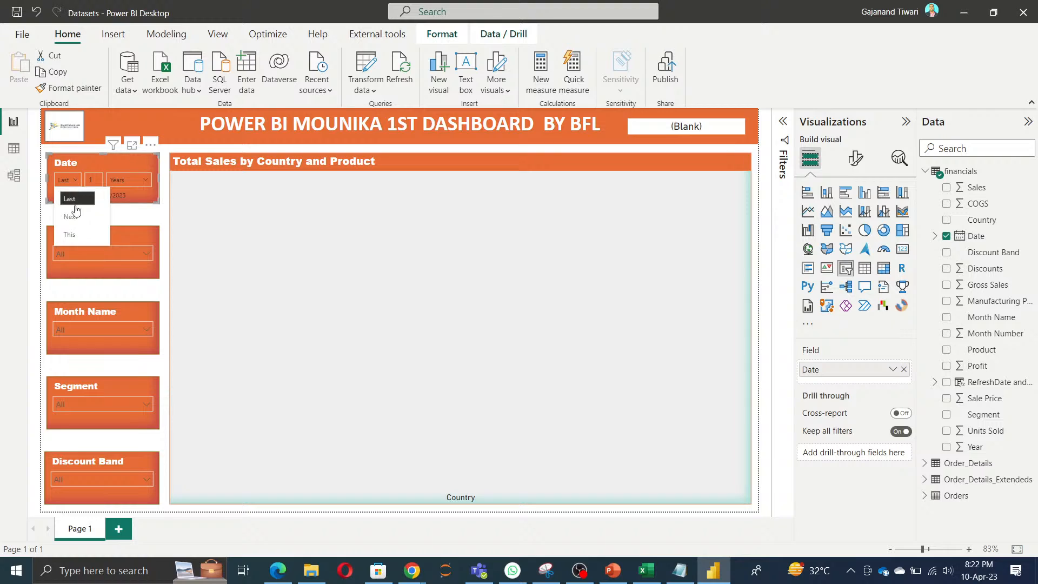
pyautogui.click(74, 203)
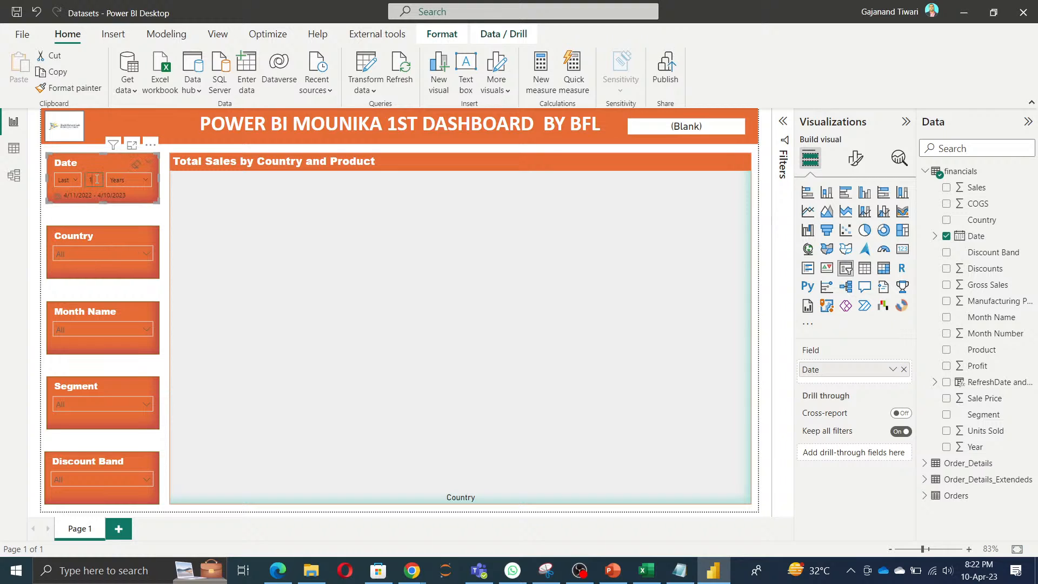
pyautogui.write('10')
pyautogui.click(95, 216)
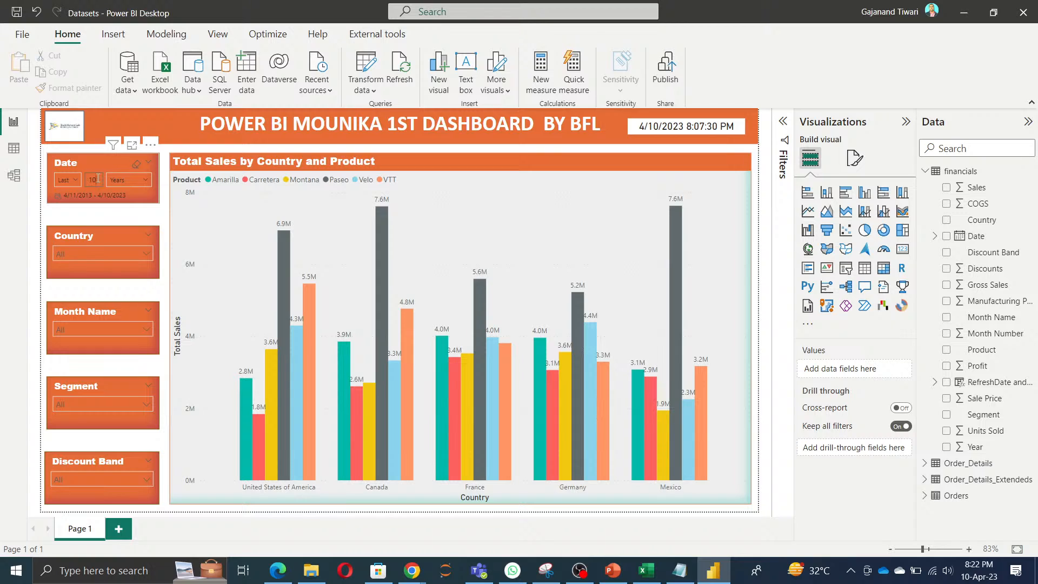
pyautogui.click(96, 179)
pyautogui.write('5')
pyautogui.click(88, 216)
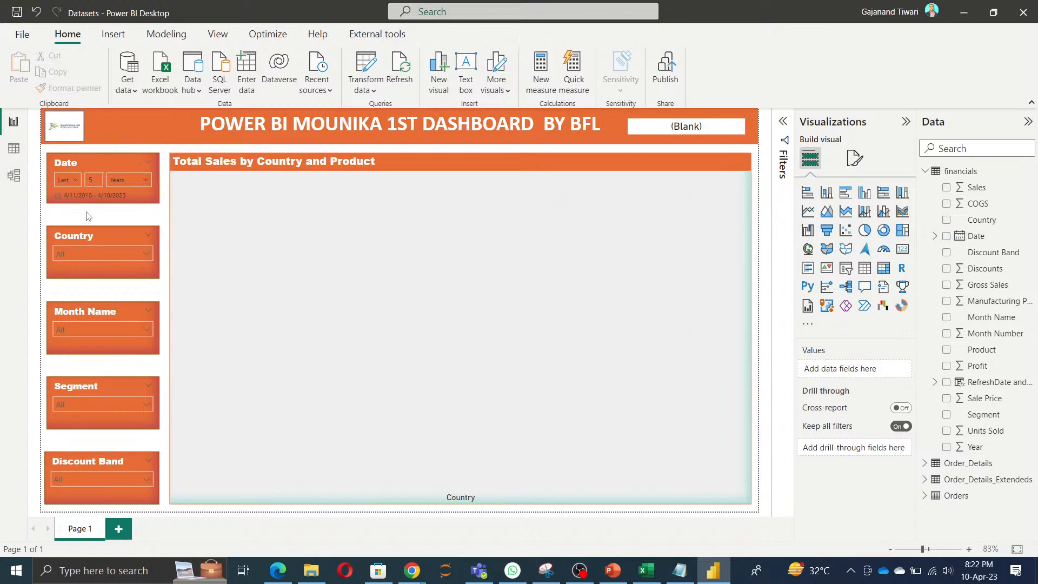
# Step: Try This Year as the Date slicer's relative period and clear the slicer's filter
pyautogui.click(75, 185)
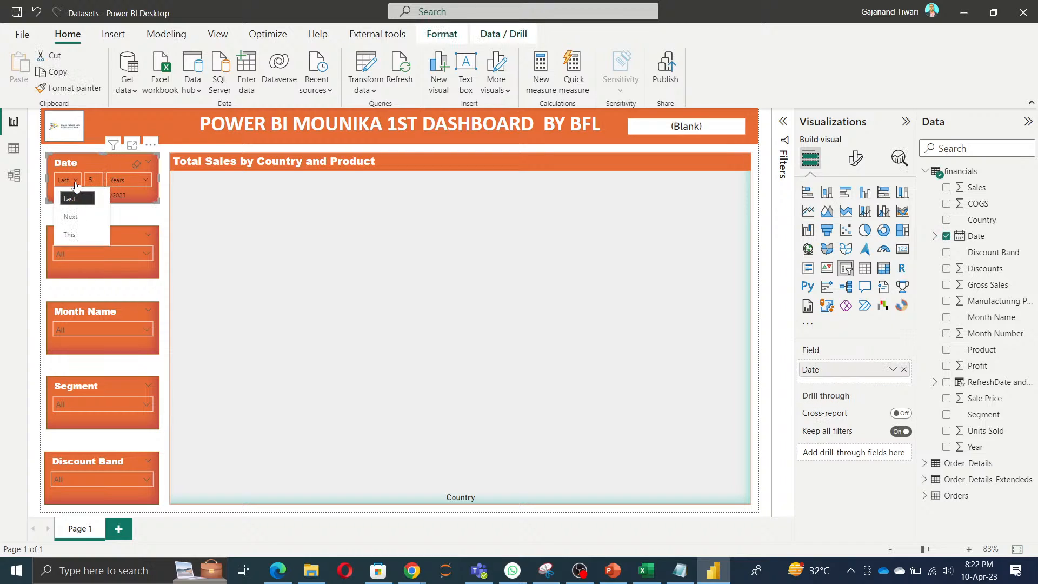
pyautogui.click(76, 237)
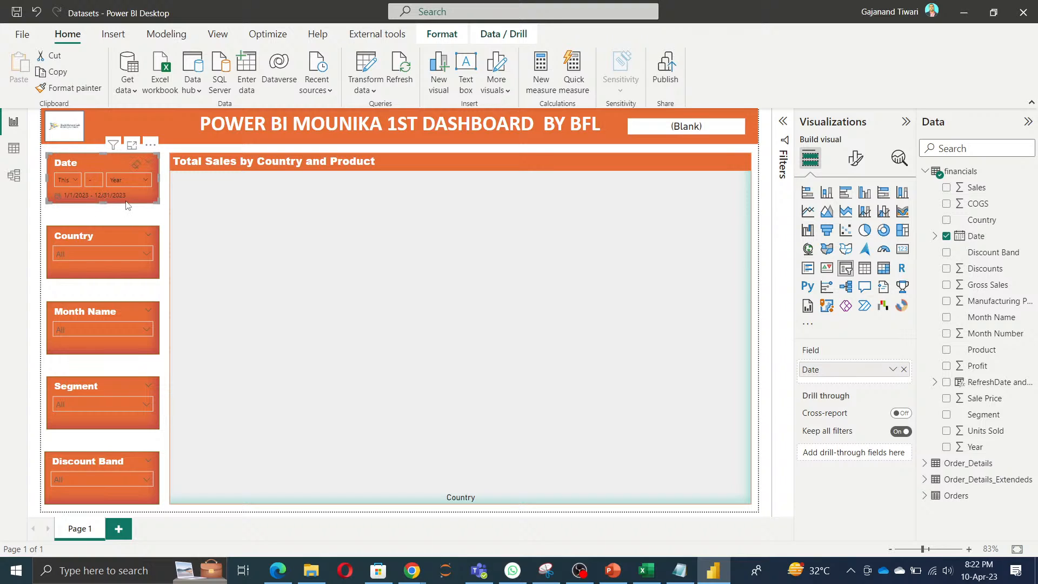
pyautogui.click(135, 165)
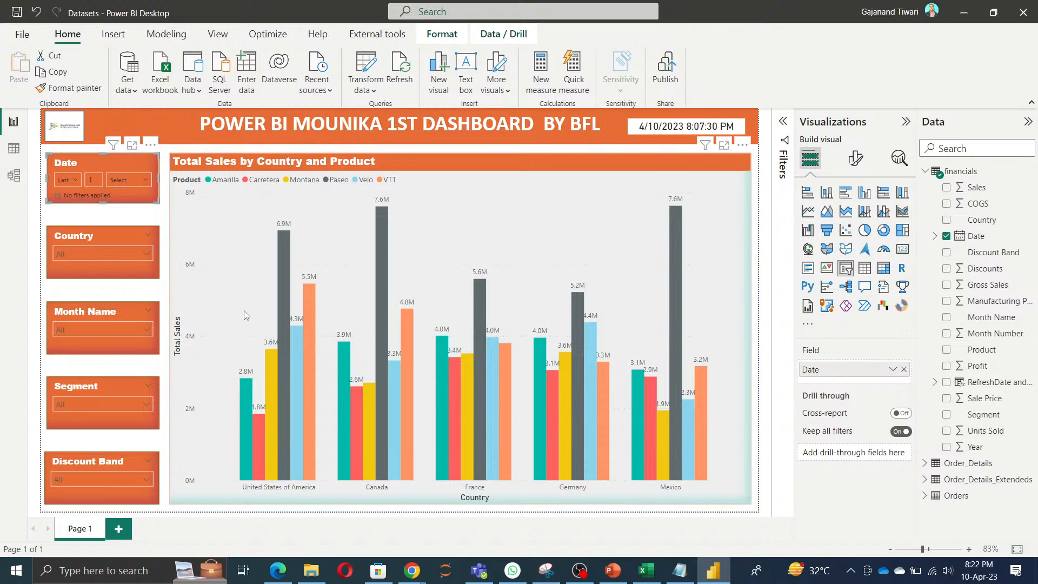
# Step: Test the Country slicer by filtering the chart to France and clearing the selection
pyautogui.click(79, 252)
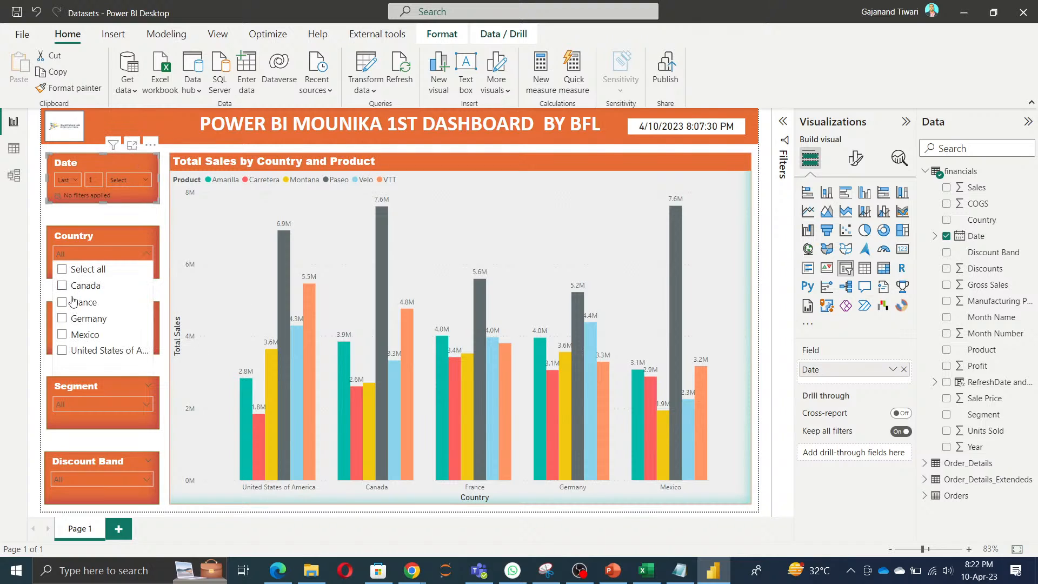
pyautogui.click(62, 303)
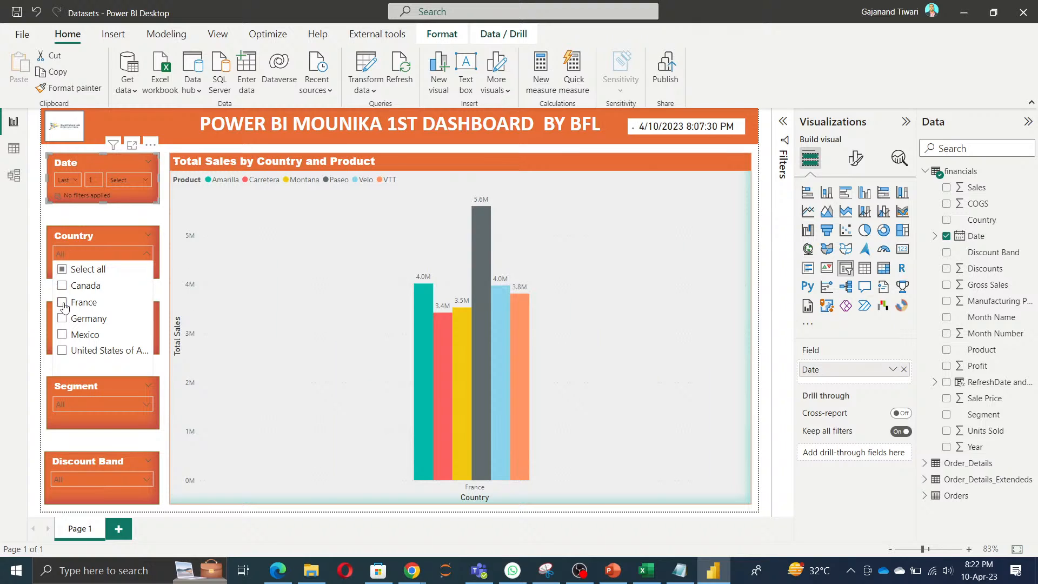
pyautogui.click(63, 303)
# Step: Test the Month Name slicer by filtering the chart to February and clearing the selection
pyautogui.click(92, 333)
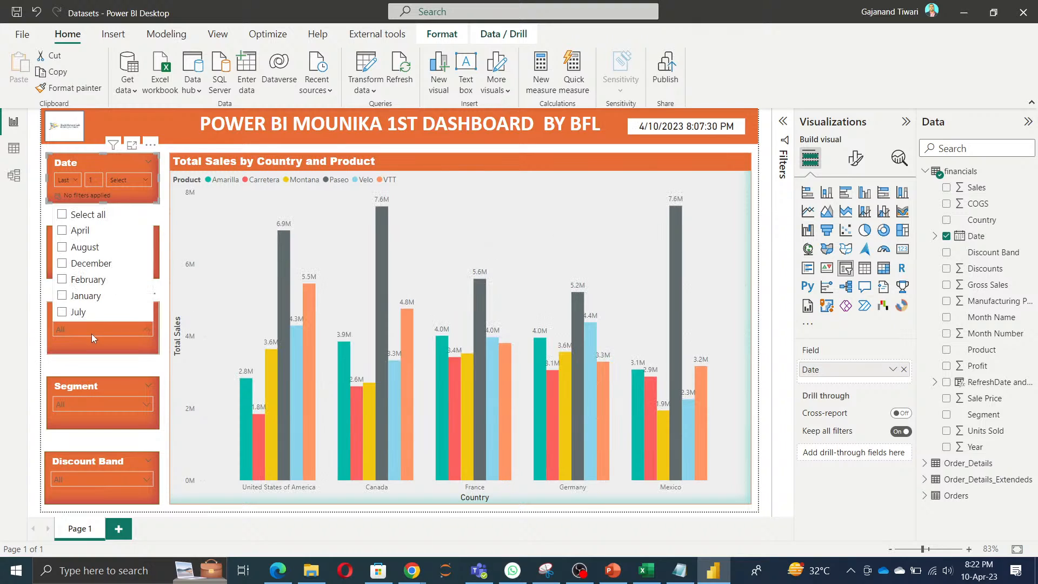
pyautogui.click(62, 279)
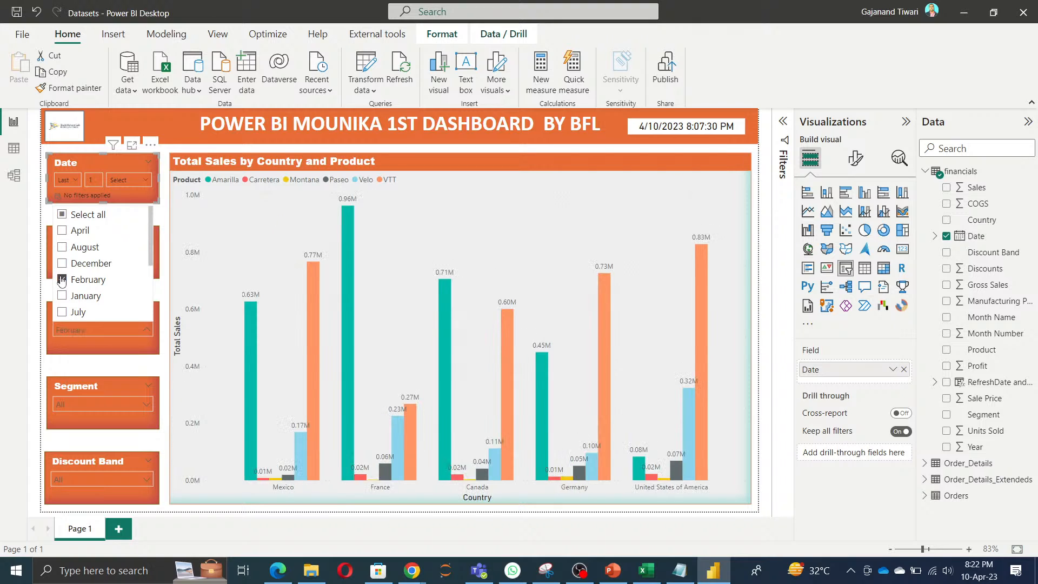
pyautogui.click(62, 280)
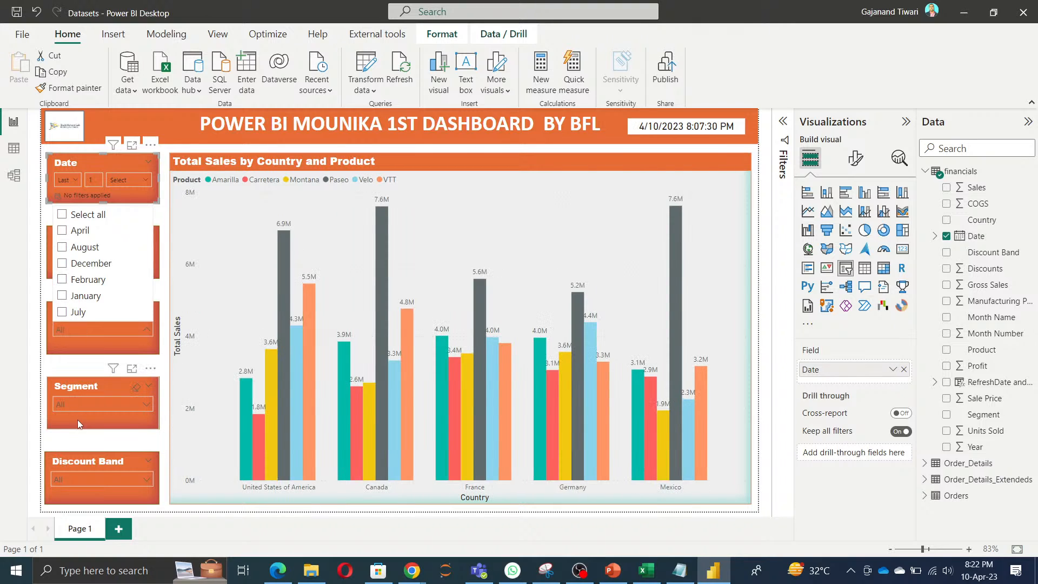
# Step: Open the Segment slicer's list of values
pyautogui.click(79, 405)
pyautogui.click(79, 404)
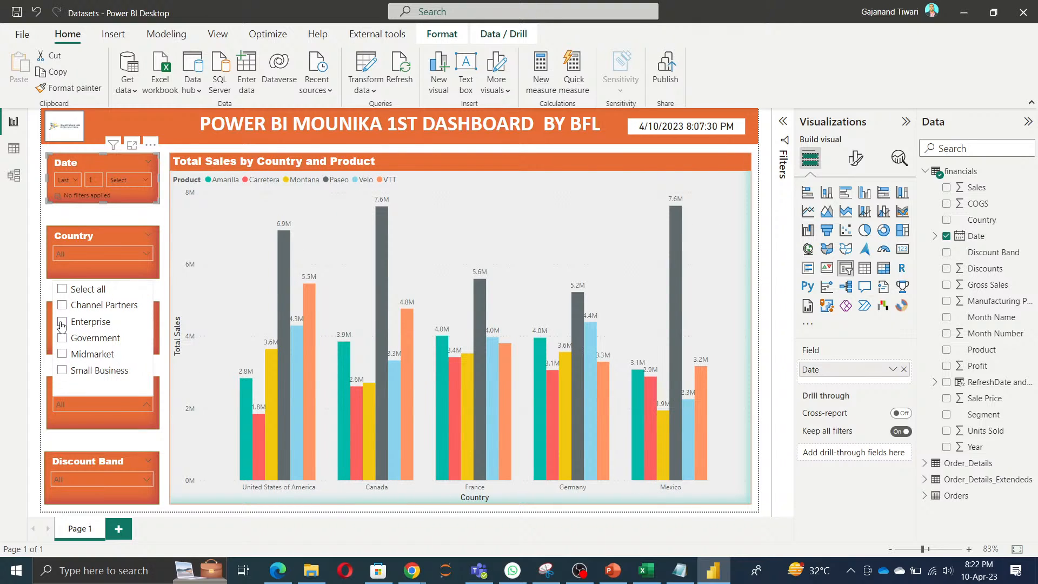